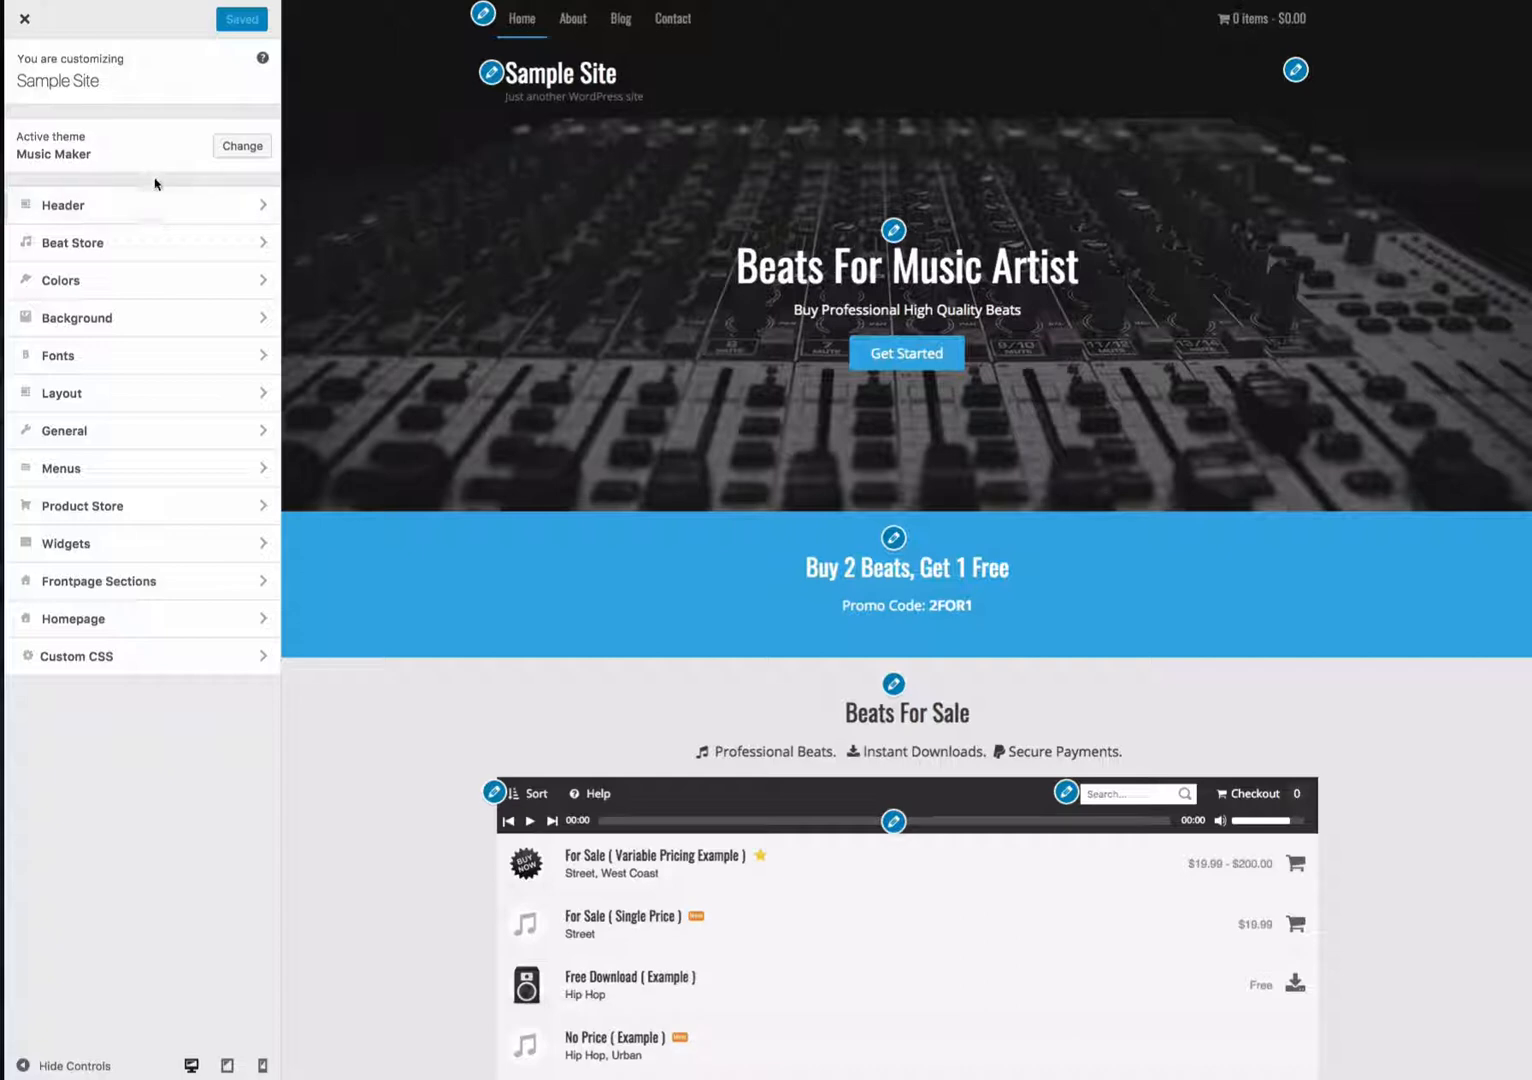
- Open the header menu for editing and move the About item below Blog in the Main Navigation Menu
{"action": "left_click", "coordinate": [158, 206]}
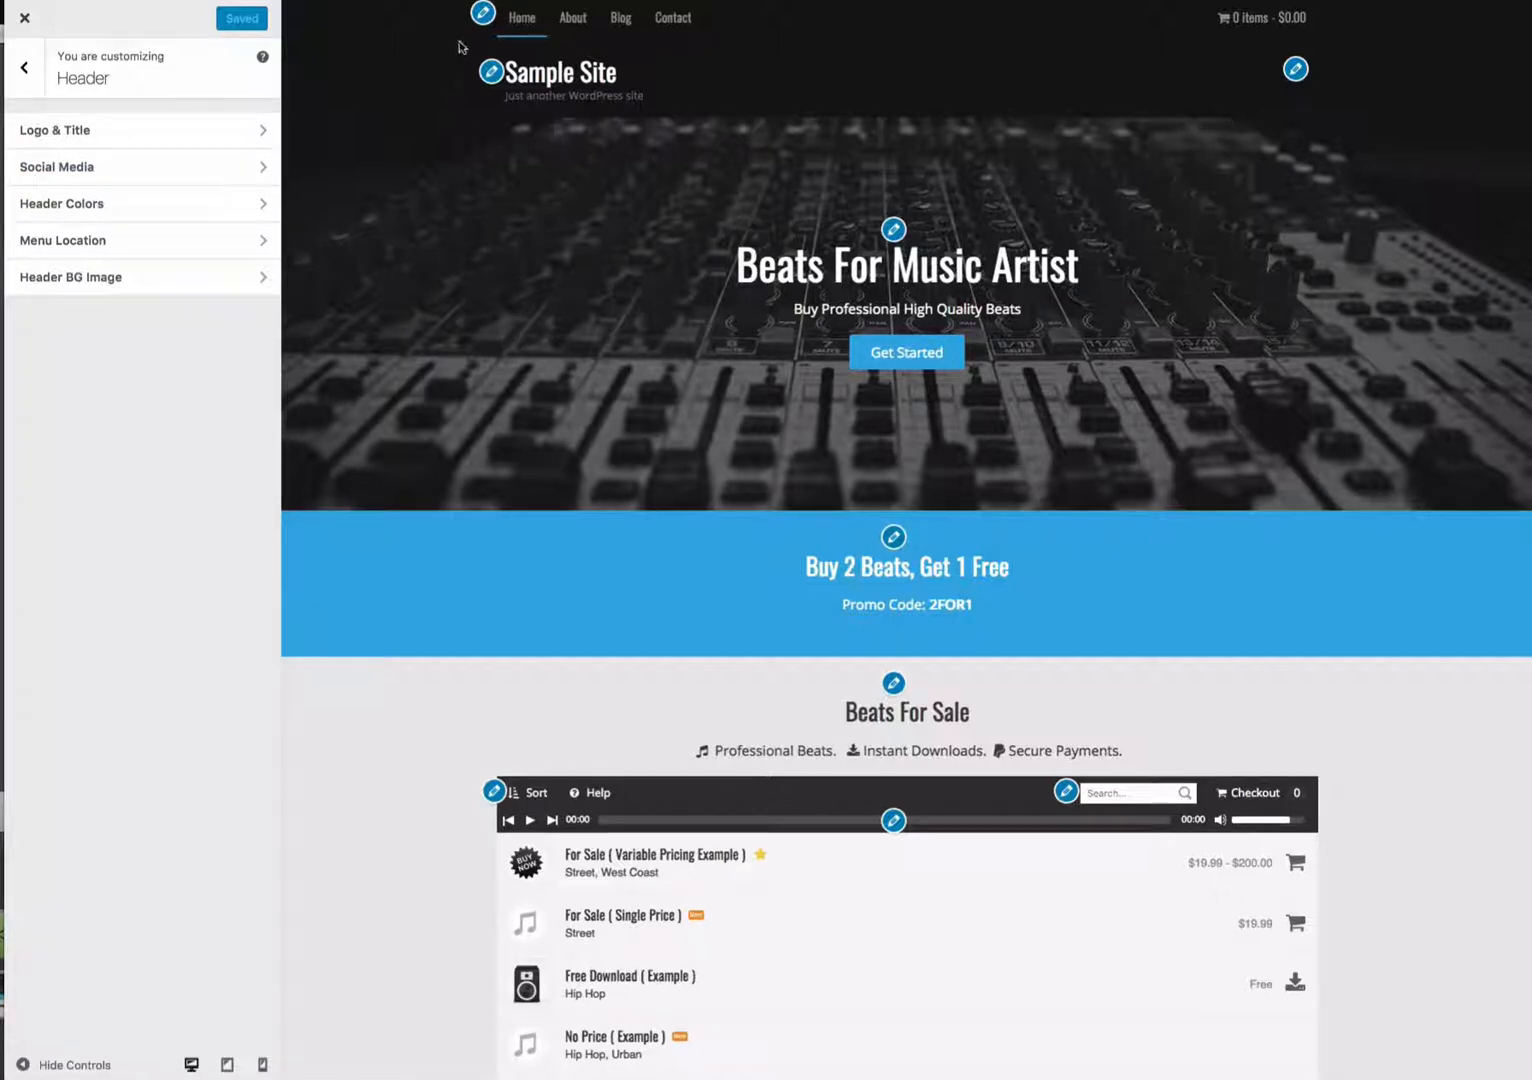
{"action": "left_click", "coordinate": [482, 18]}
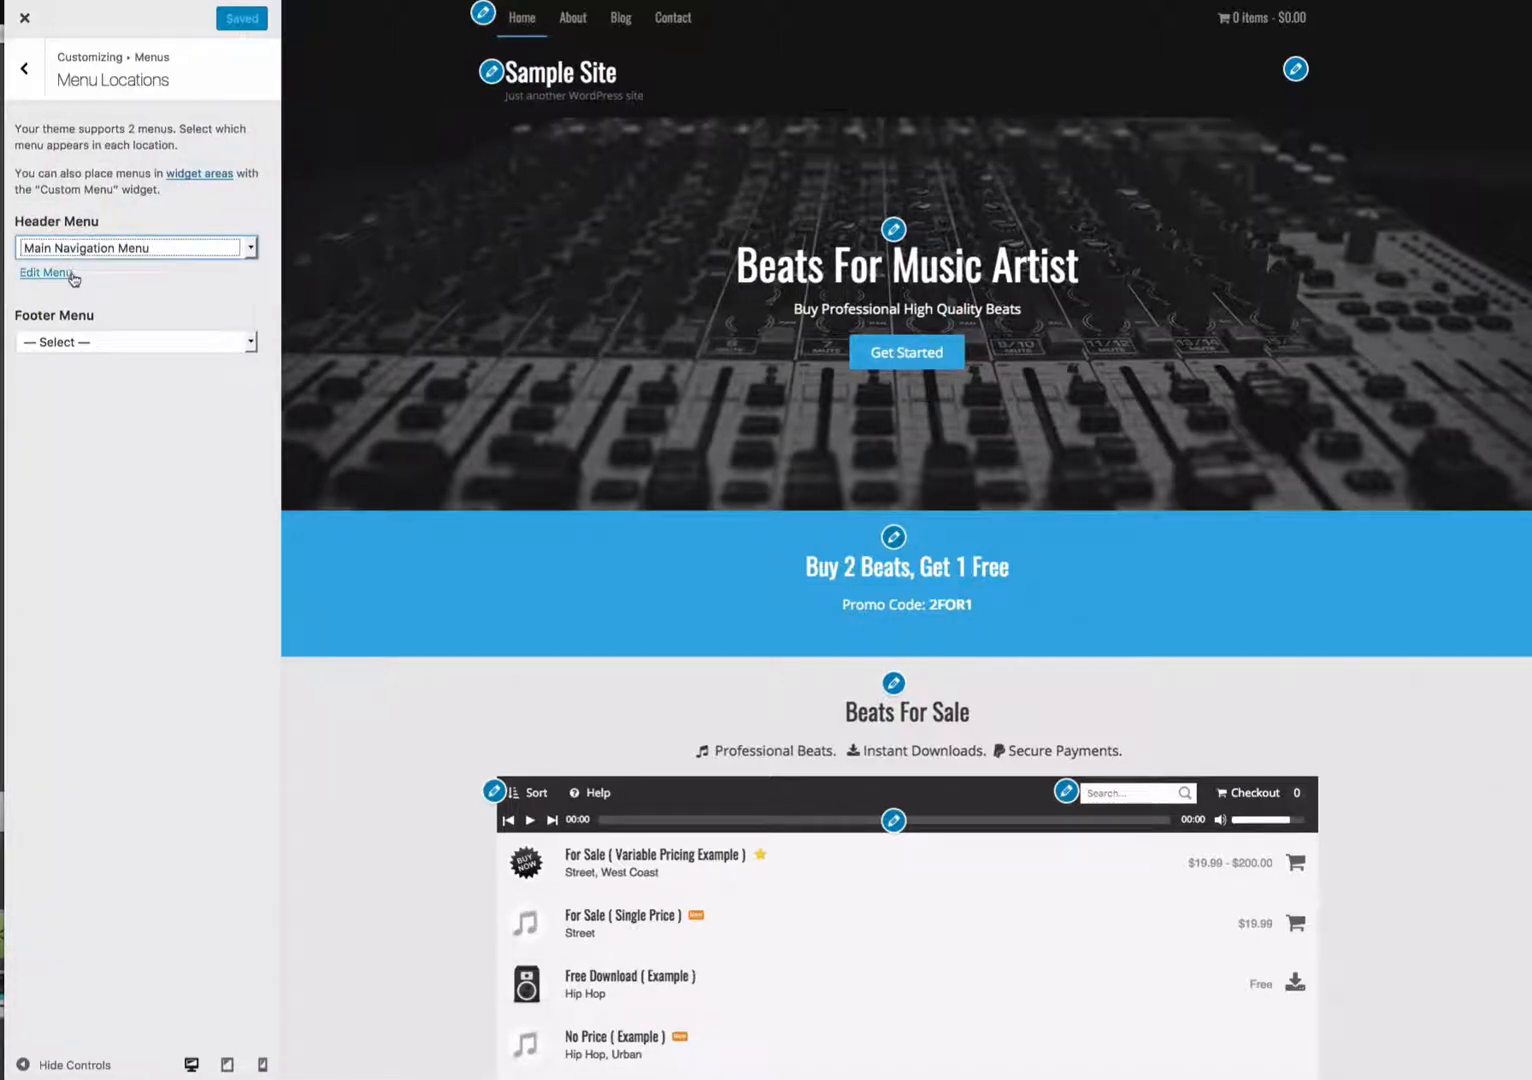
{"action": "left_click", "coordinate": [56, 279]}
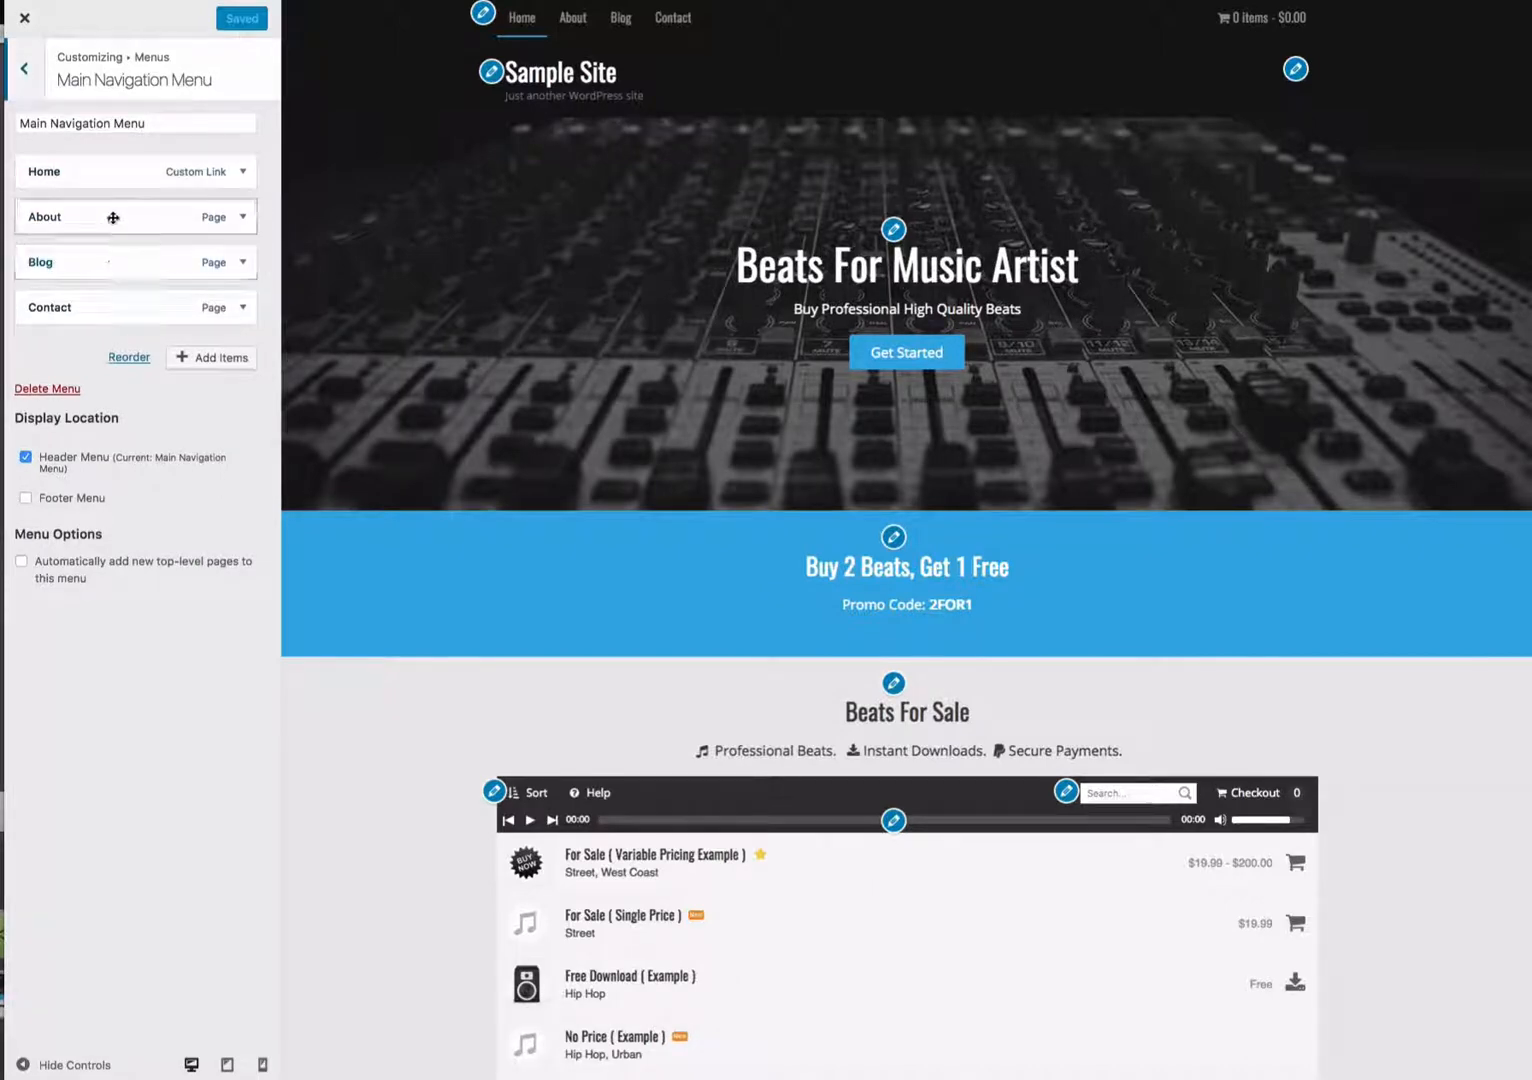
{"action": "left_click_drag", "start_coordinate": [112, 214], "coordinate": [120, 280]}
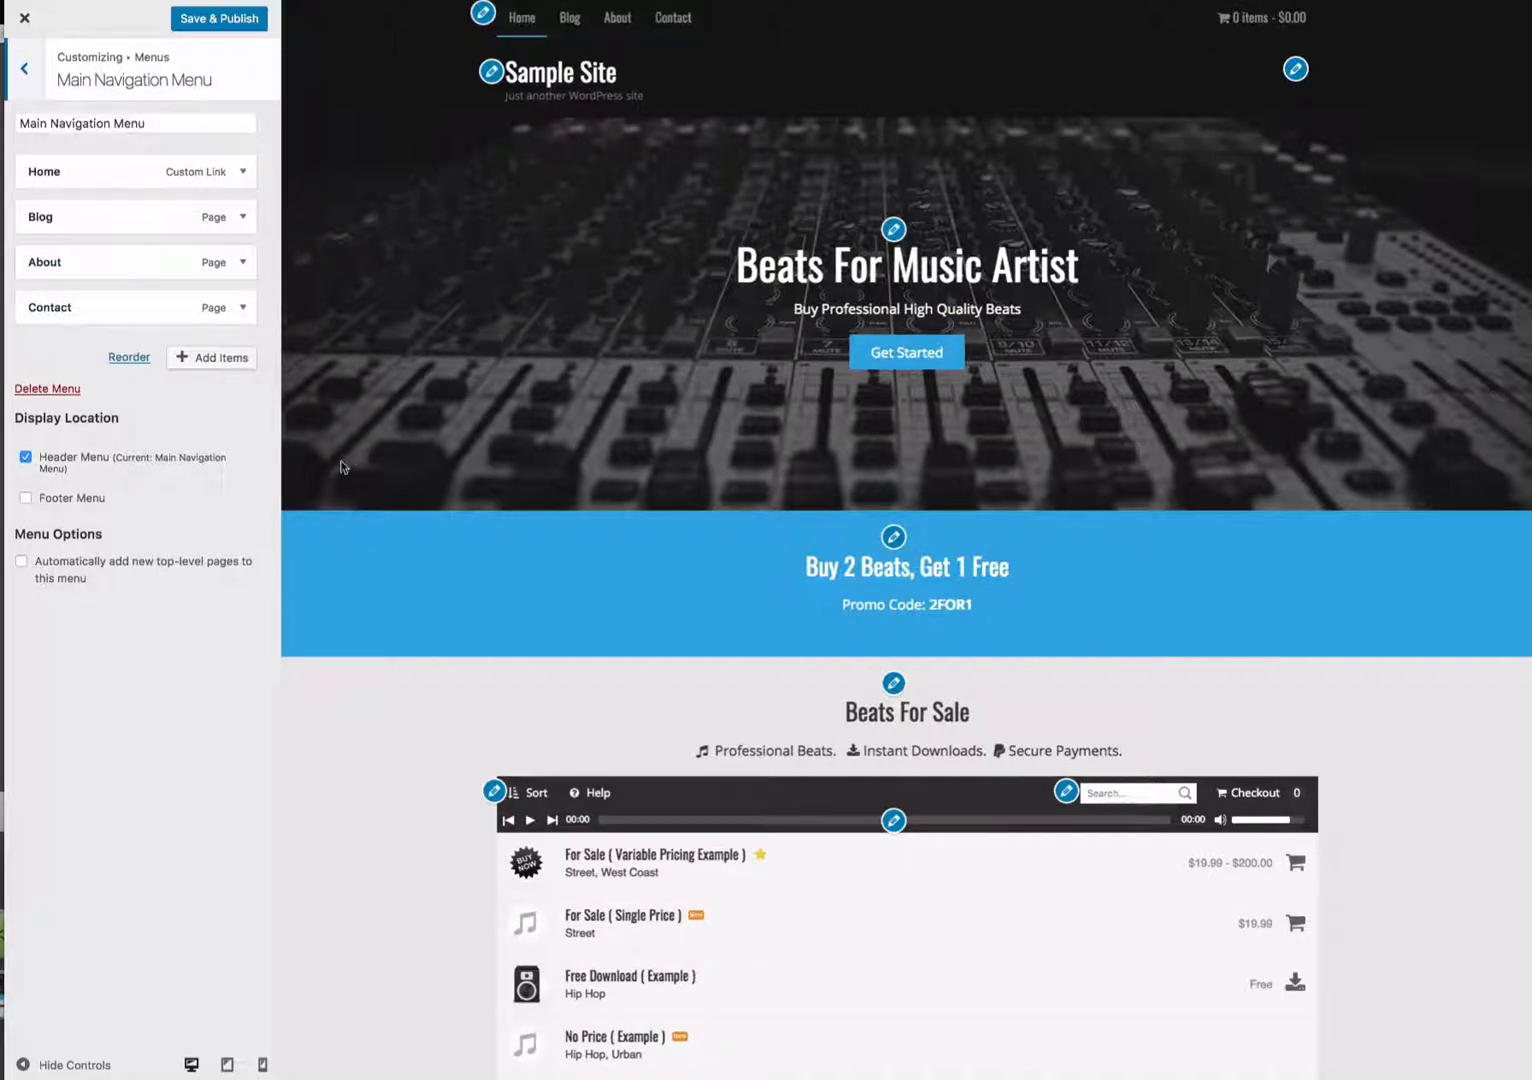
- Add the Sample Page to the Main Navigation Menu from the available pages
{"action": "left_click", "coordinate": [222, 357]}
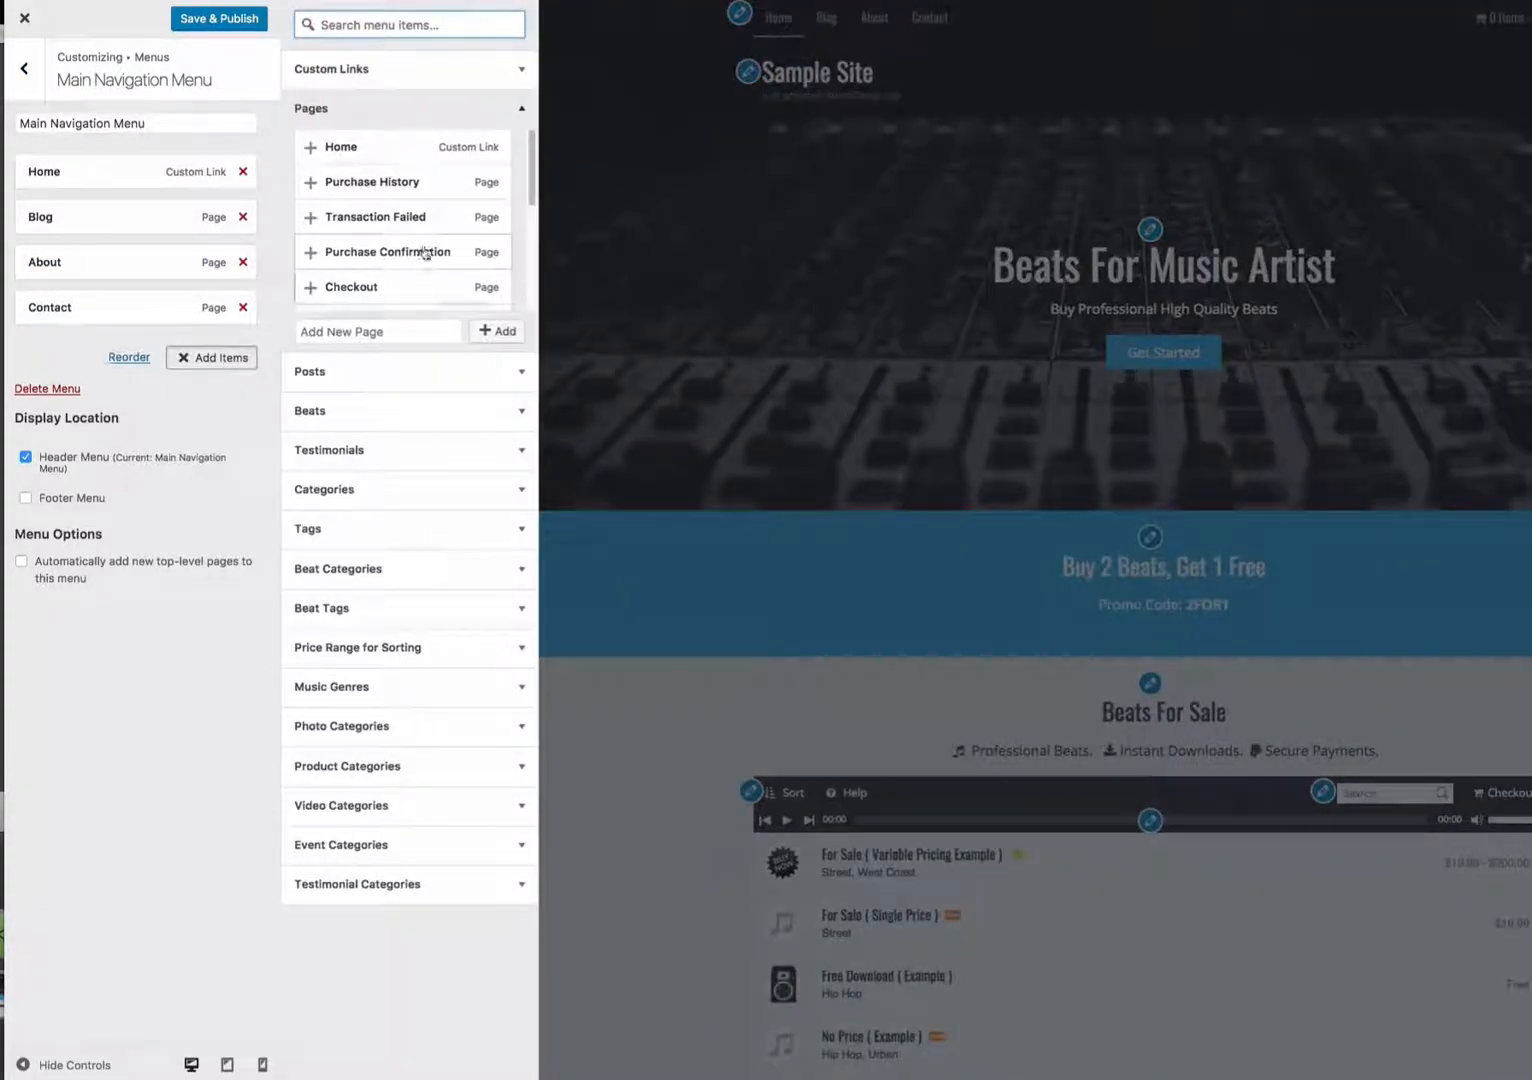
{"action": "scroll", "coordinate": [425, 253], "scroll_direction": "down", "scroll_amount": 1}
{"action": "left_click", "coordinate": [380, 290]}
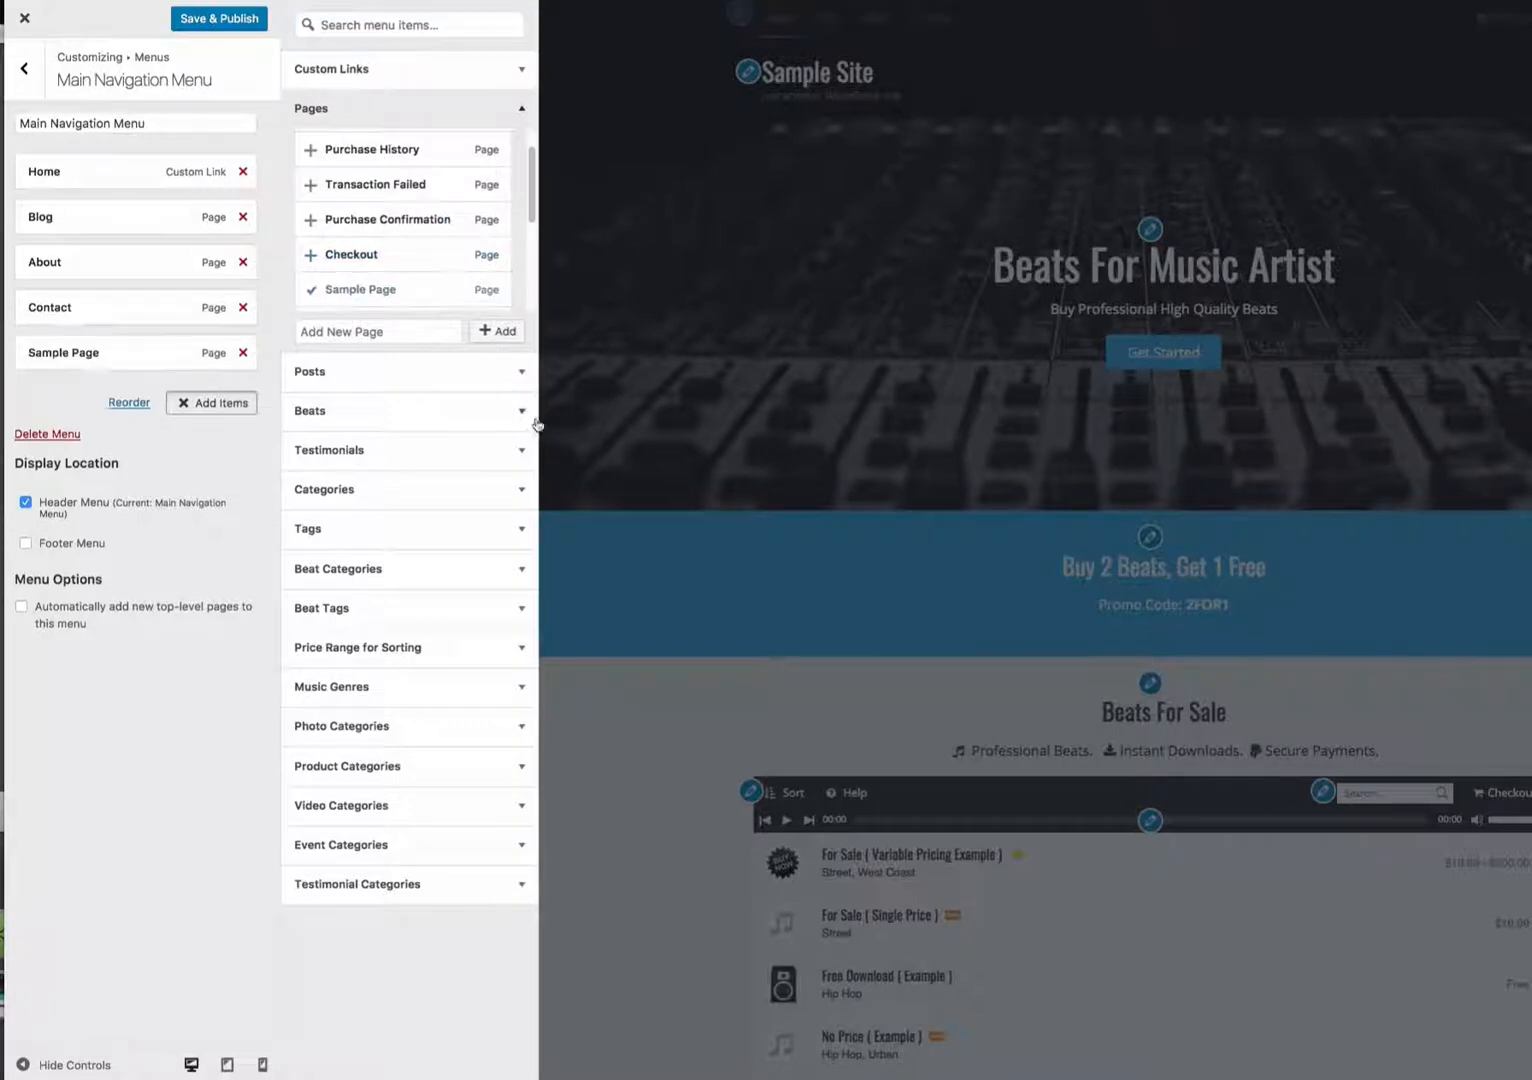
{"action": "left_click", "coordinate": [216, 405]}
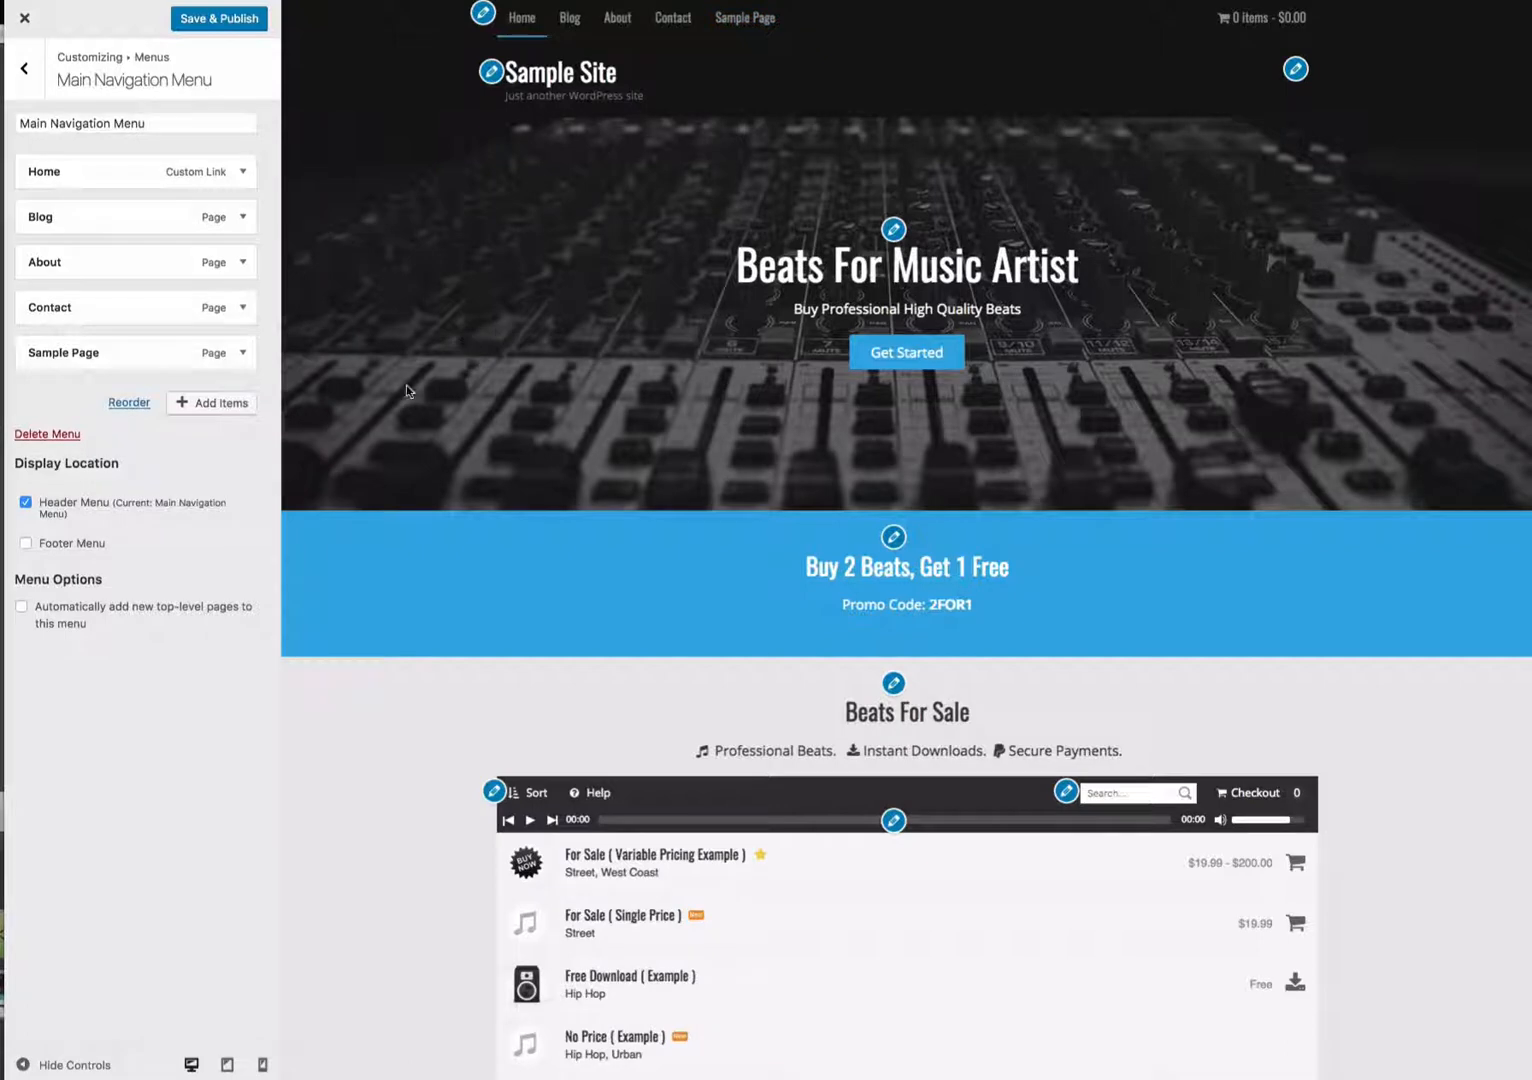
- Remove the Contact item from the Main Navigation Menu
{"action": "left_click", "coordinate": [204, 406]}
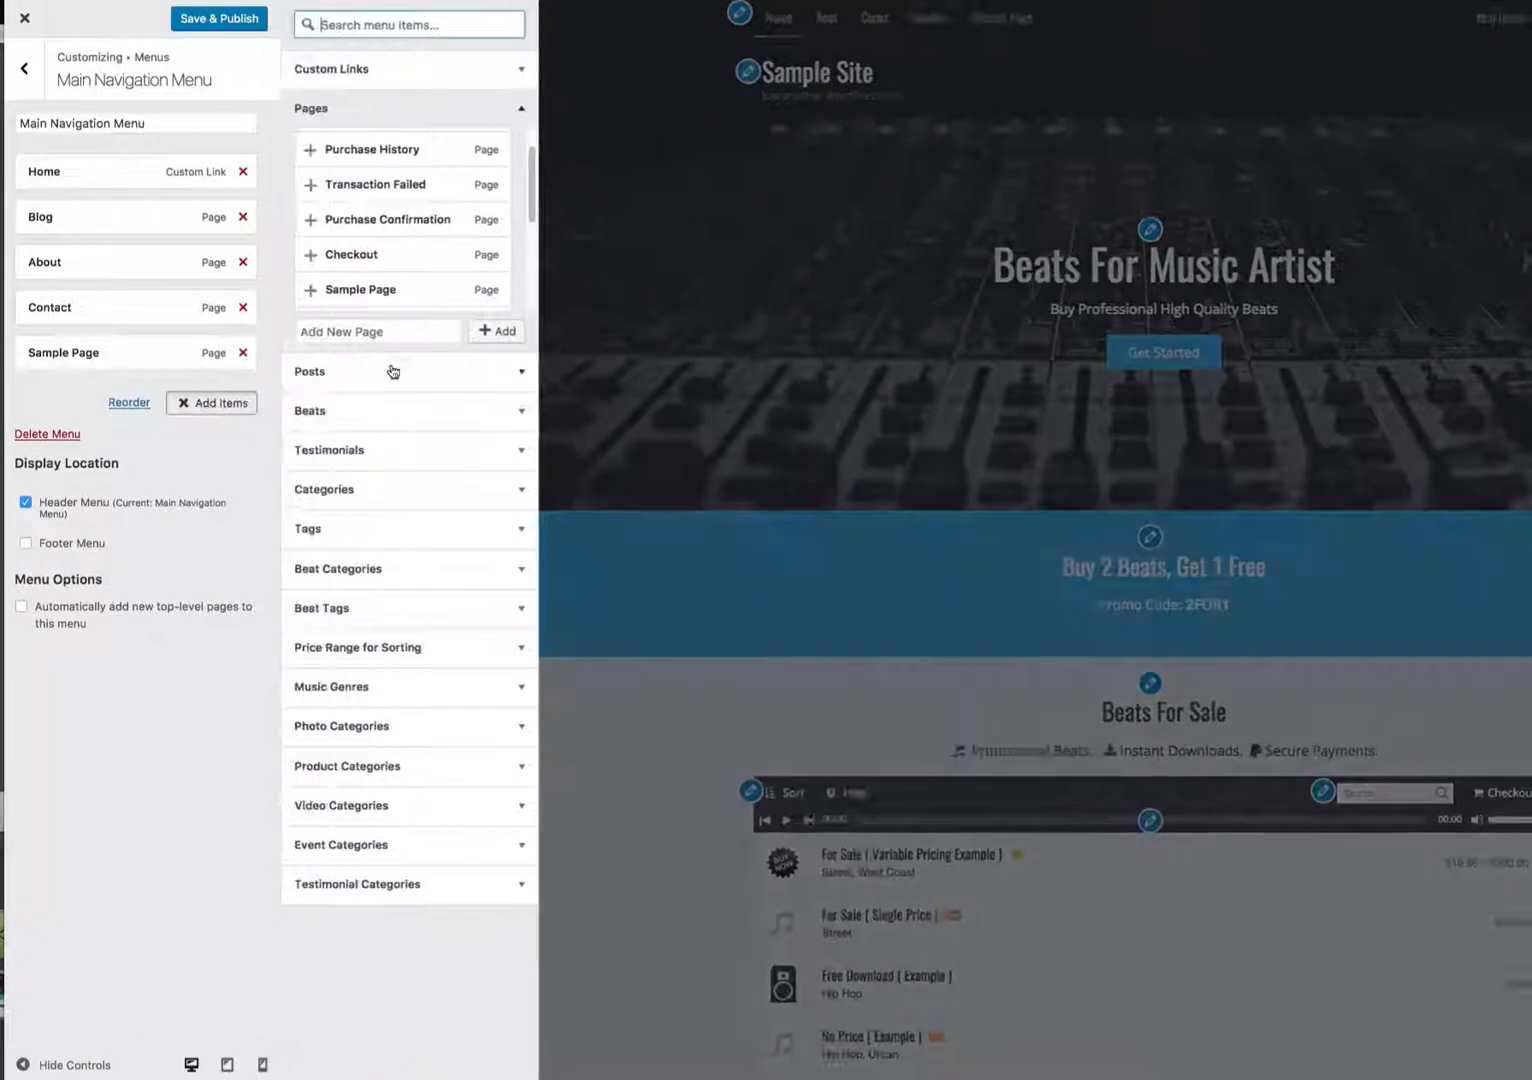
{"action": "left_click", "coordinate": [243, 311]}
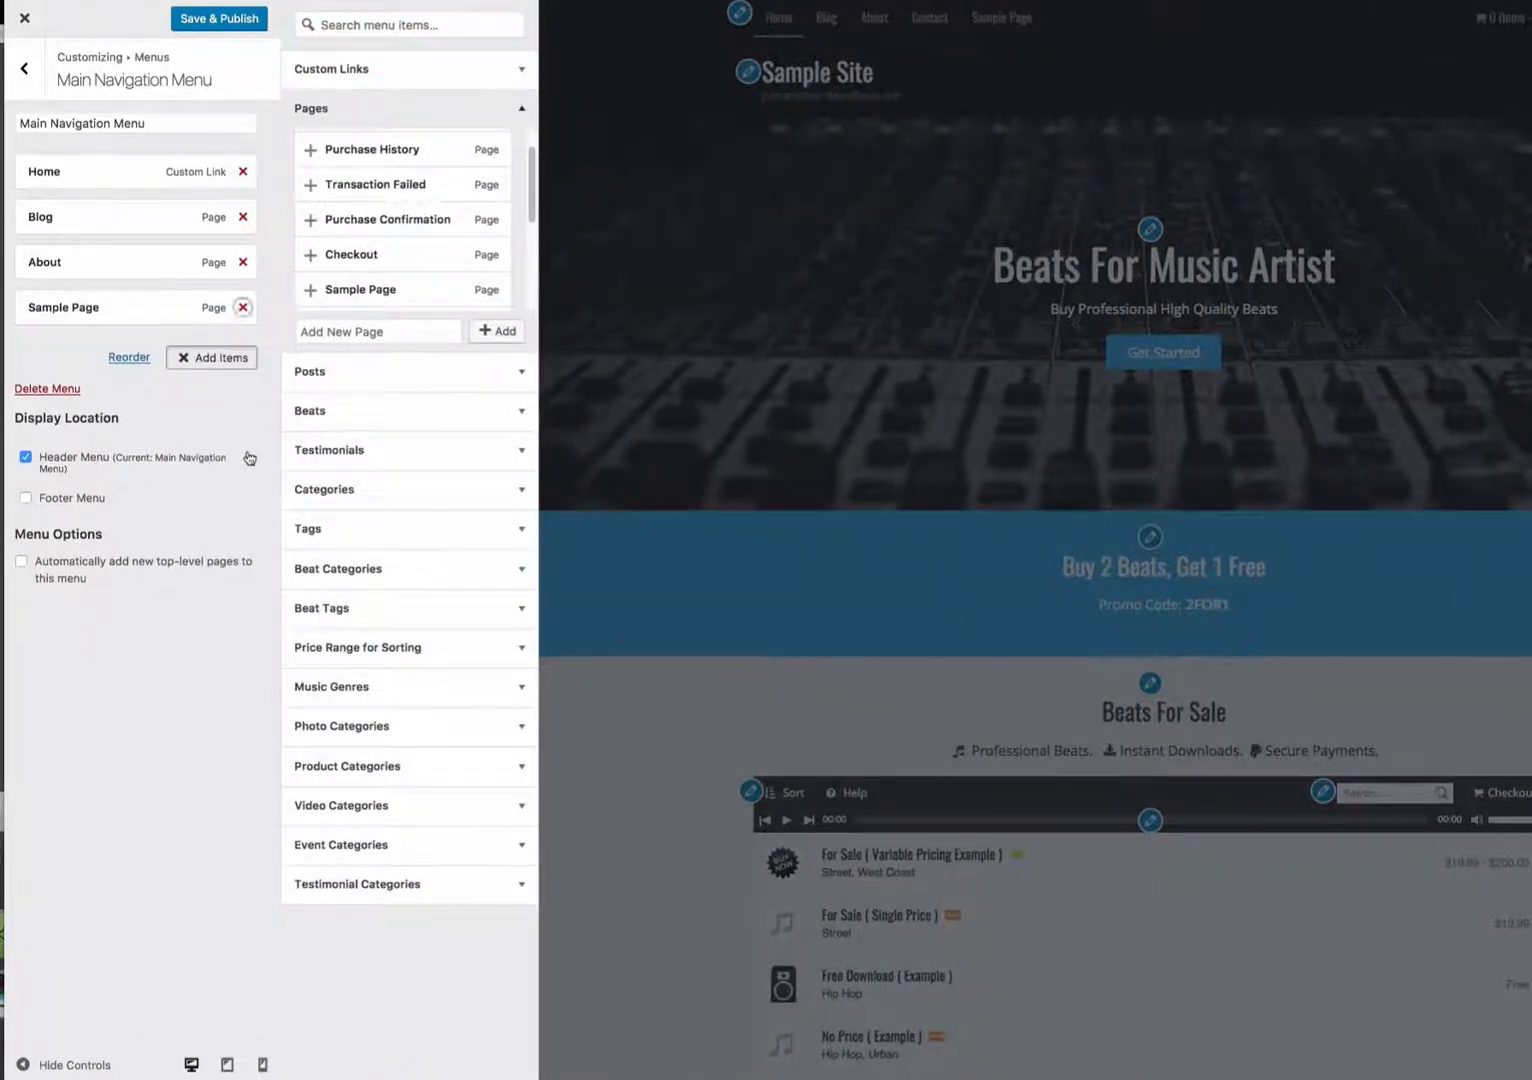
{"action": "left_click", "coordinate": [232, 360]}
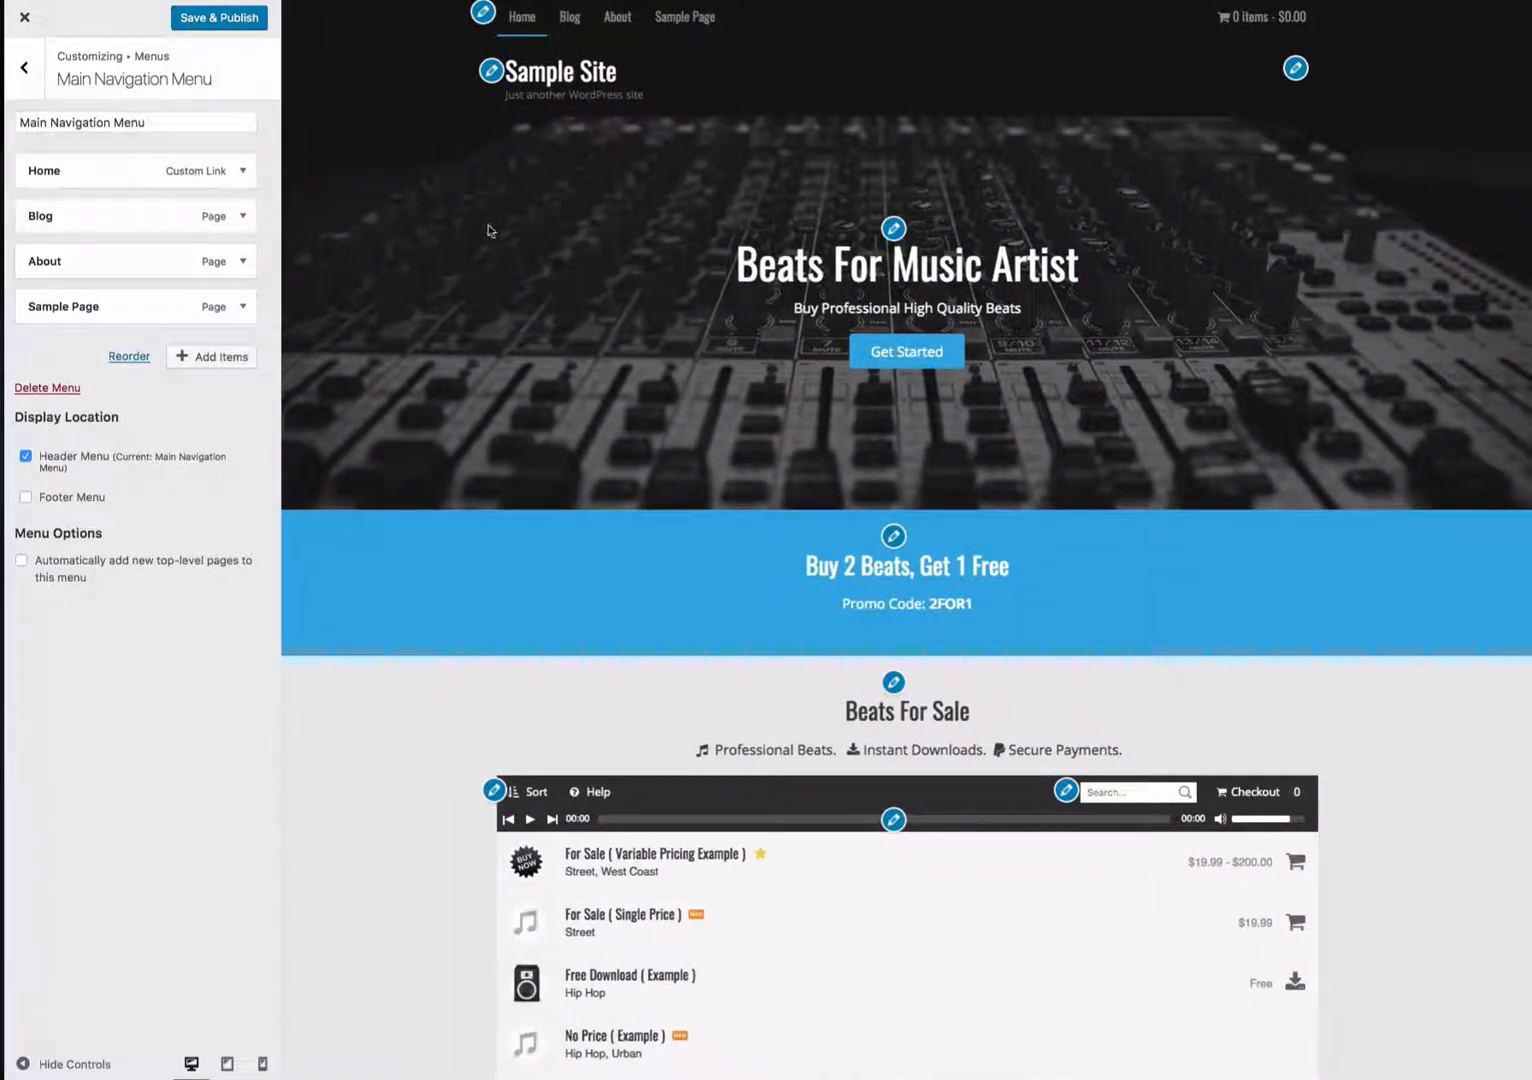
- Open the site title settings and set the Site Title to King Beats
{"action": "left_click", "coordinate": [491, 72]}
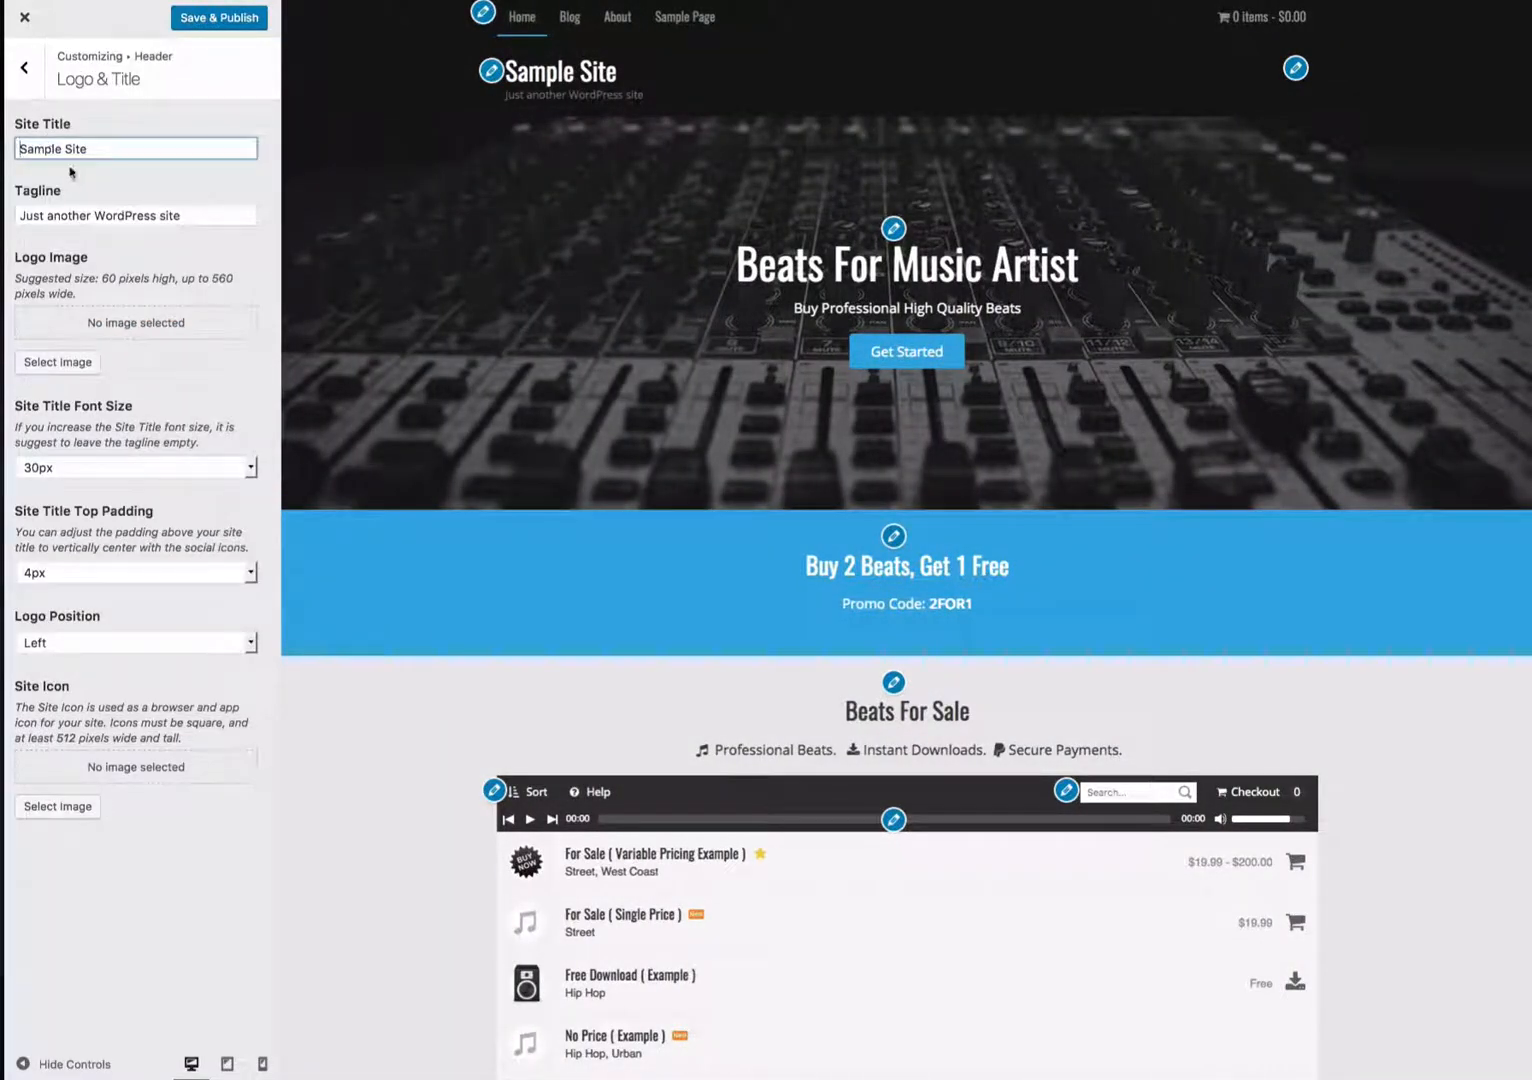
{"action": "key", "text": "ctrl+a"}
{"action": "type", "text": "King Beat"}
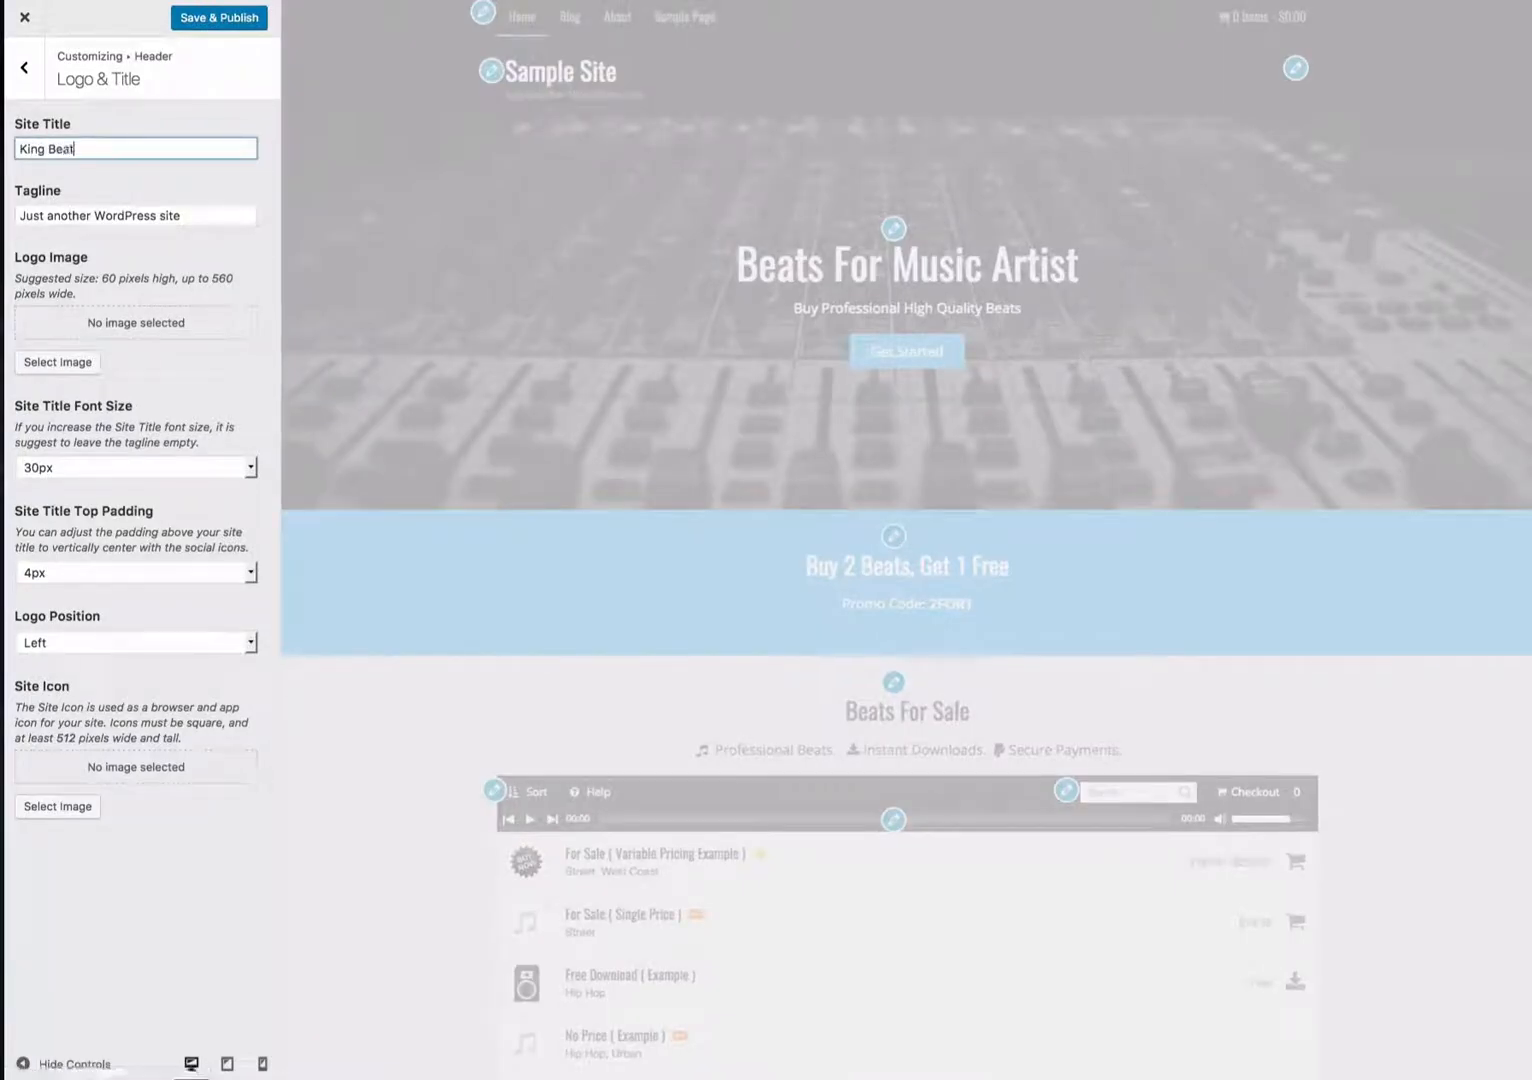
{"action": "type", "text": "s"}
- Clear the Tagline field so the site has no tagline
{"action": "left_click", "coordinate": [228, 217]}
{"action": "key", "text": "ctrl+a"}
{"action": "key", "text": "BackSpace"}
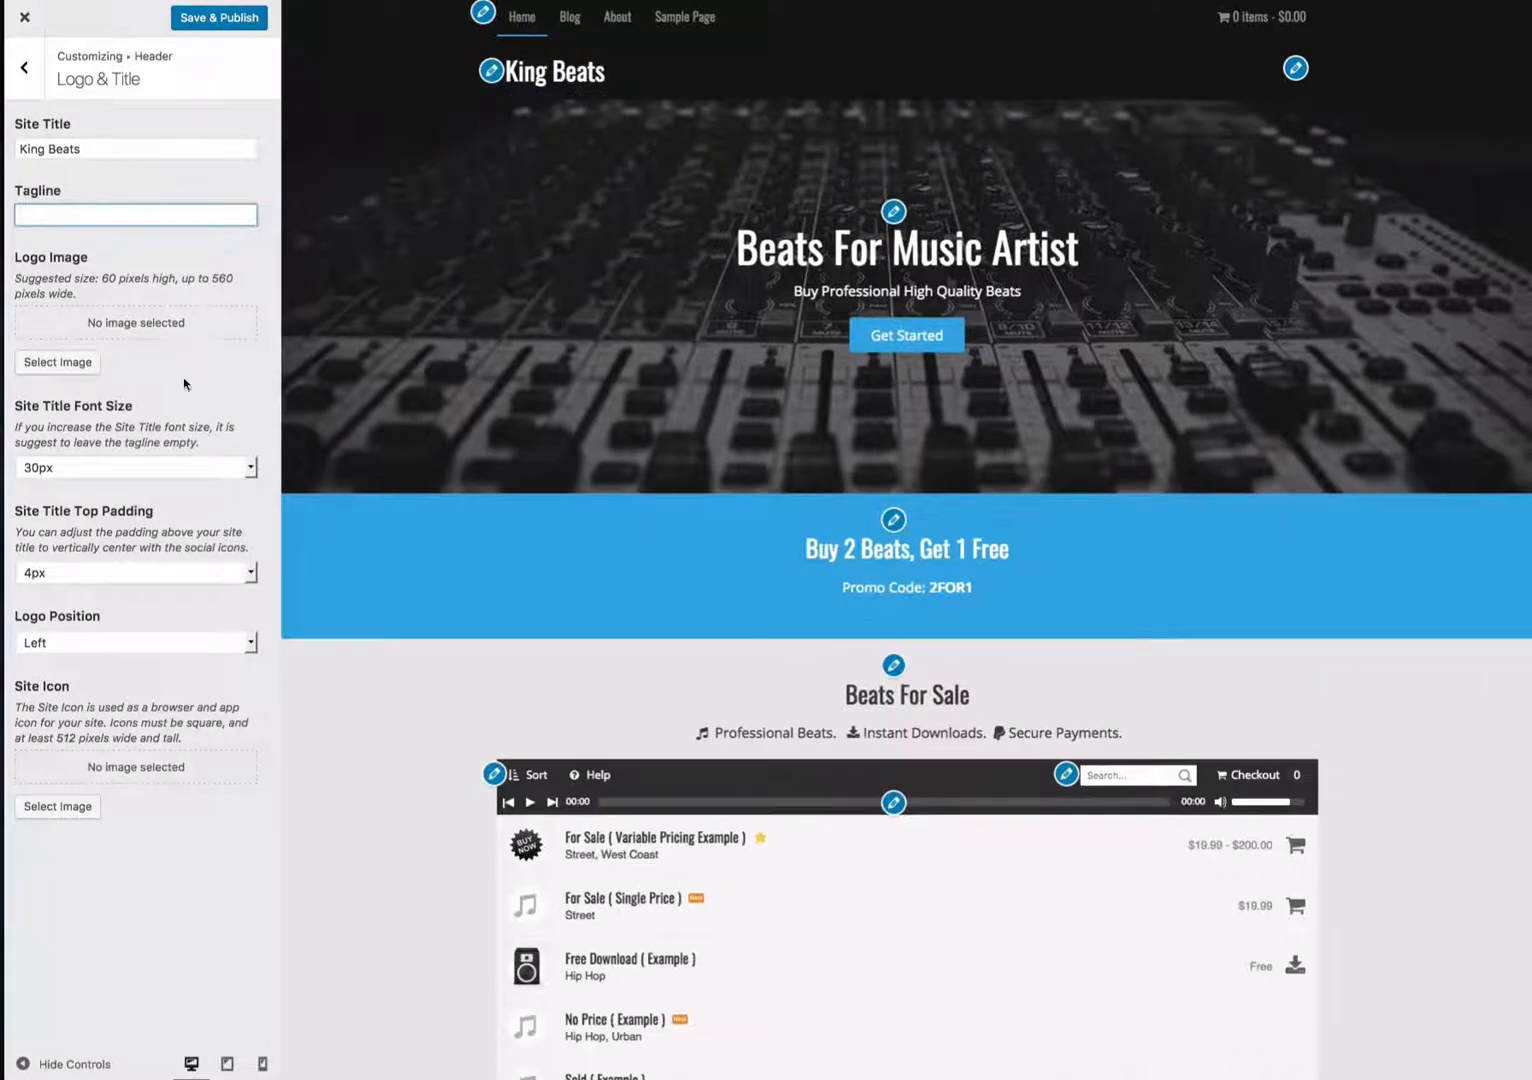
{"action": "left_click", "coordinate": [474, 654]}
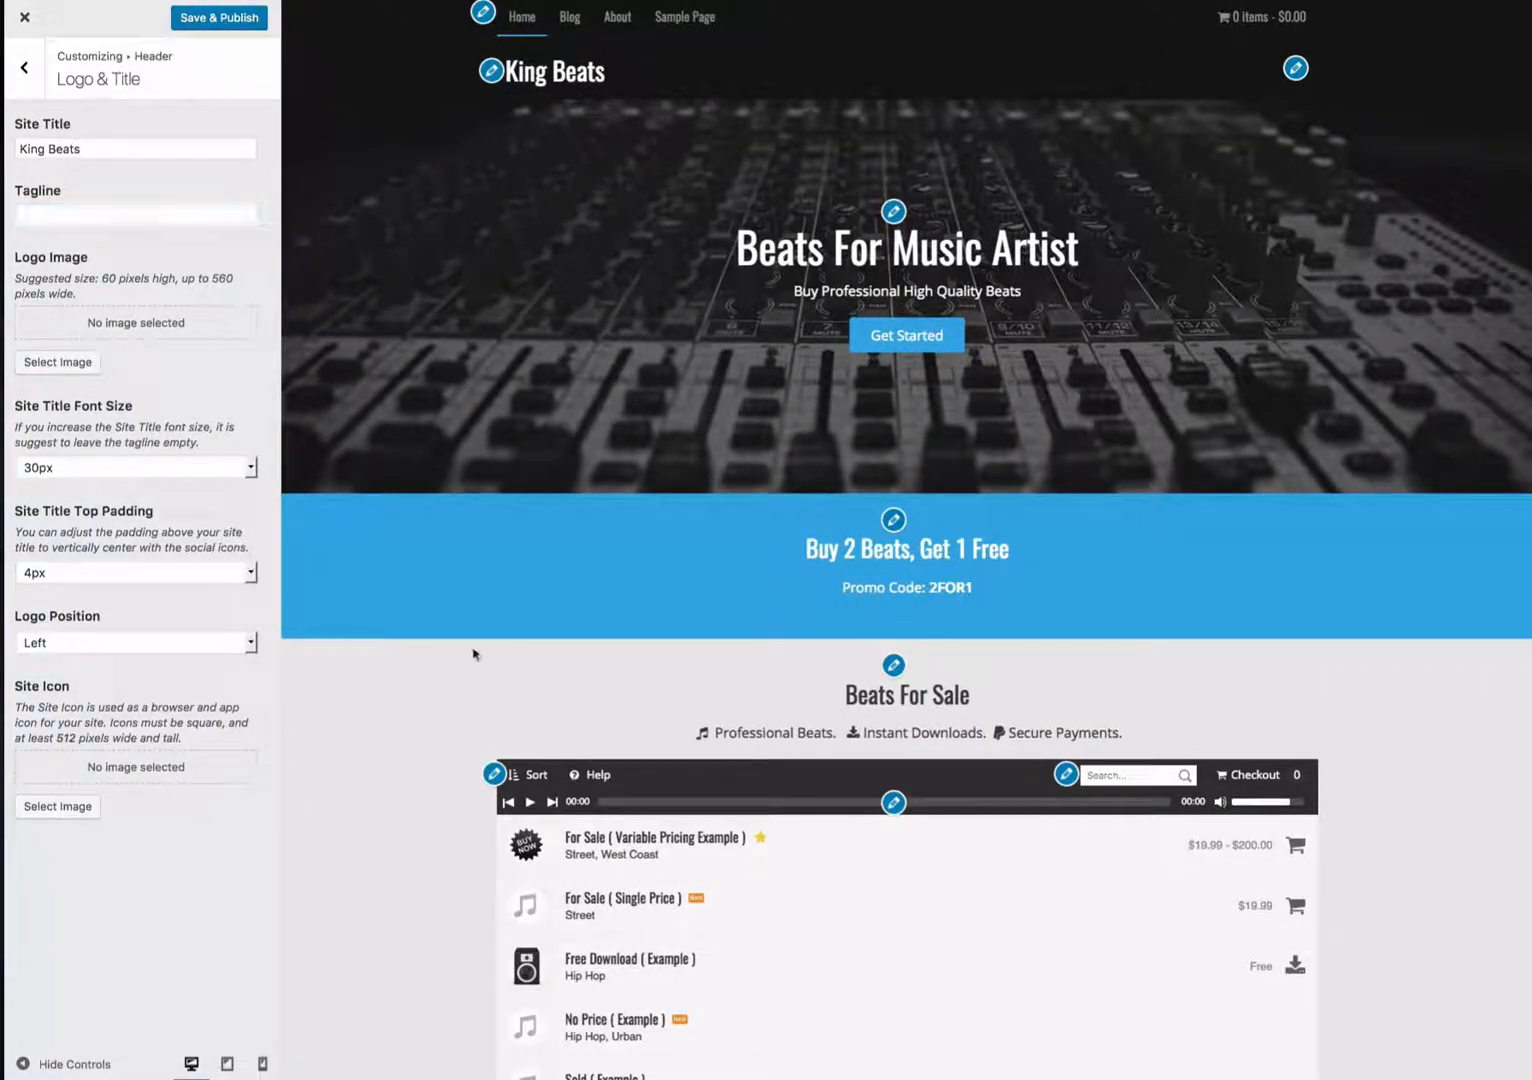
- Set the Logo Image to the Music Maker logo from the media library
{"action": "left_click", "coordinate": [84, 364]}
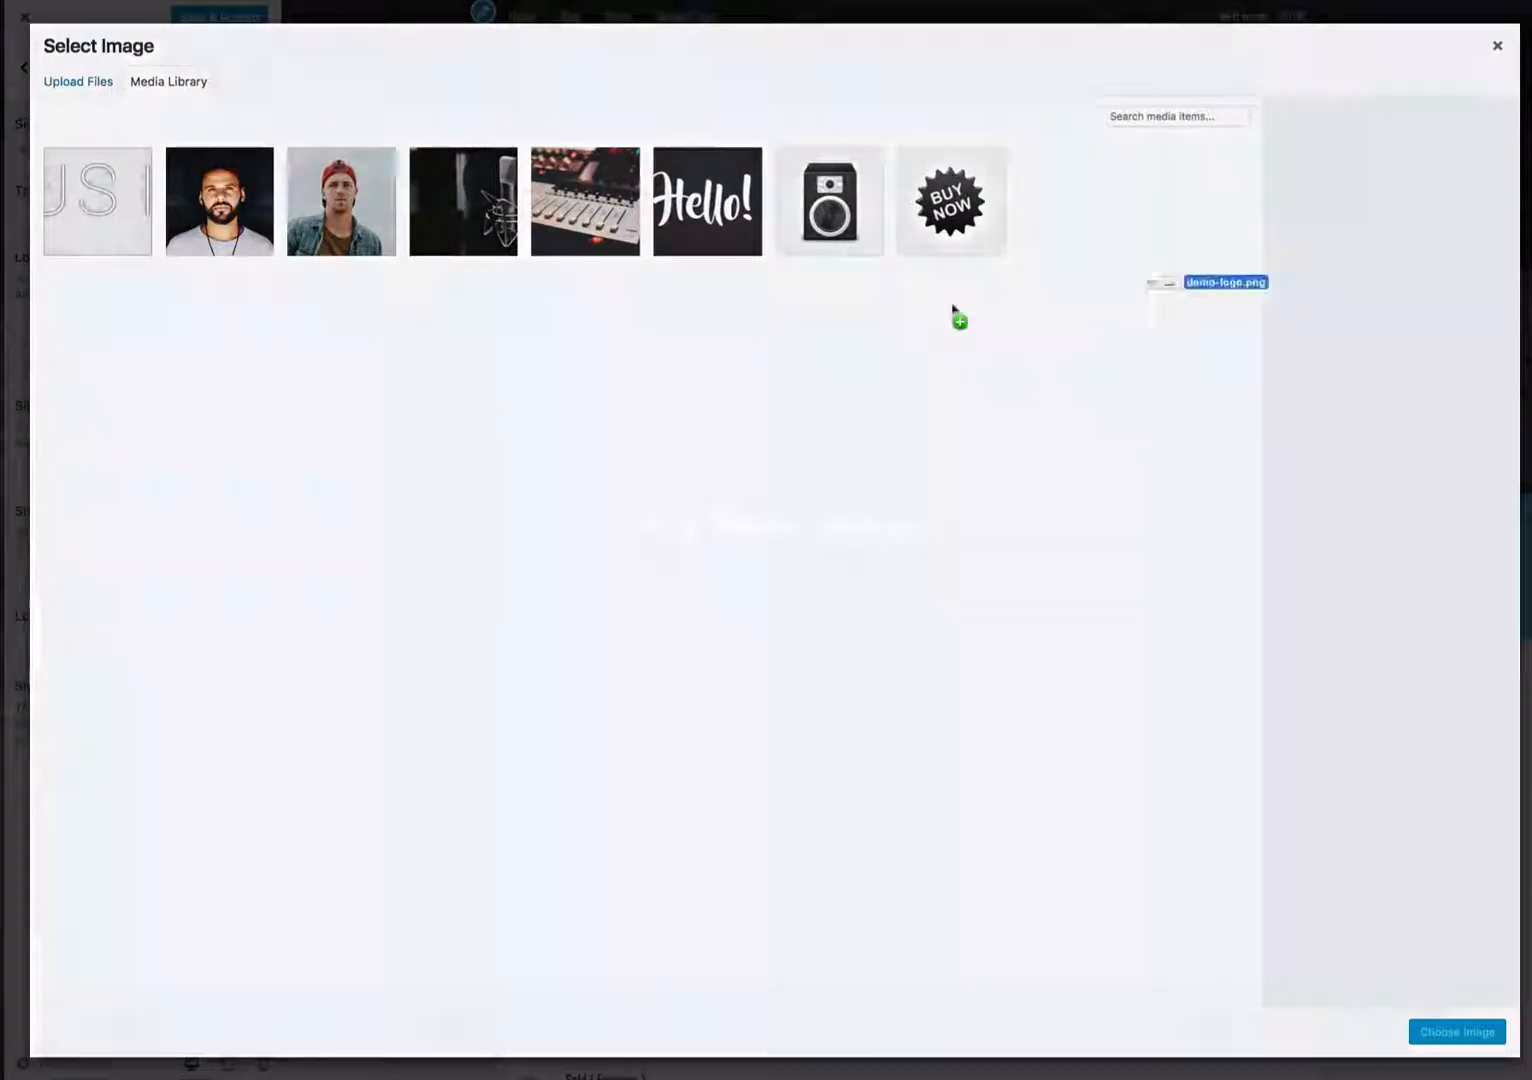
{"action": "left_click_drag", "start_coordinate": [952, 305], "coordinate": [800, 410]}
{"action": "left_click", "coordinate": [1458, 1032]}
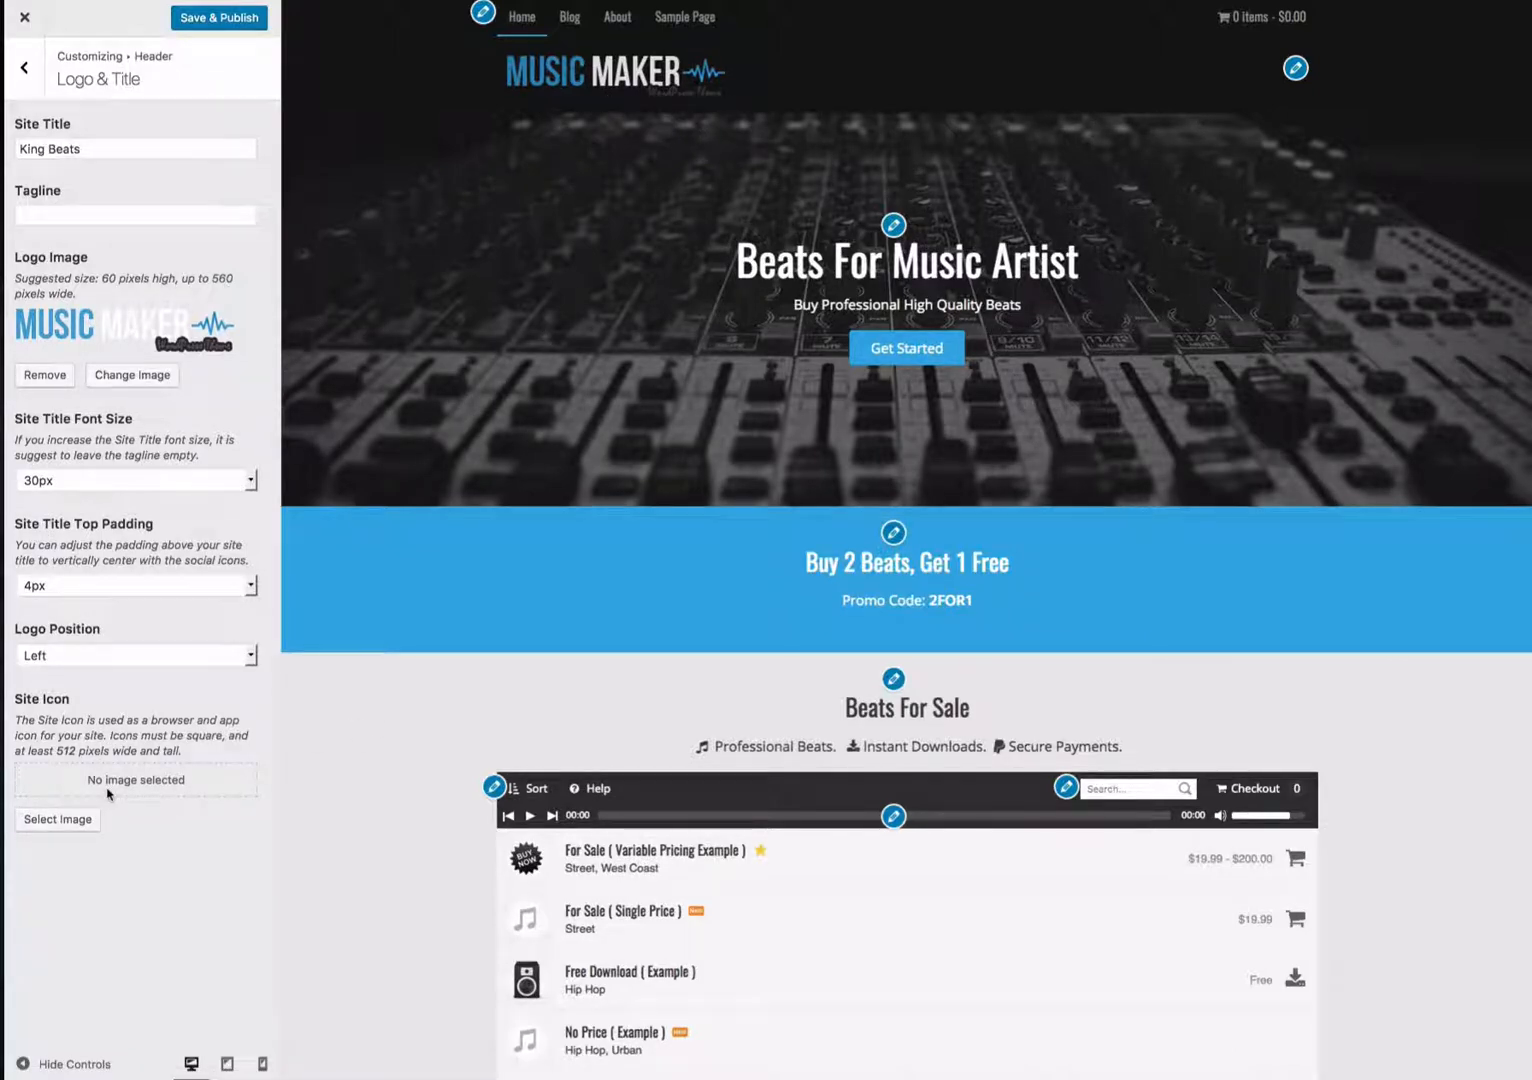
- Set the Site Icon to the favicon image from the media library, skipping cropping
{"action": "left_click", "coordinate": [57, 819]}
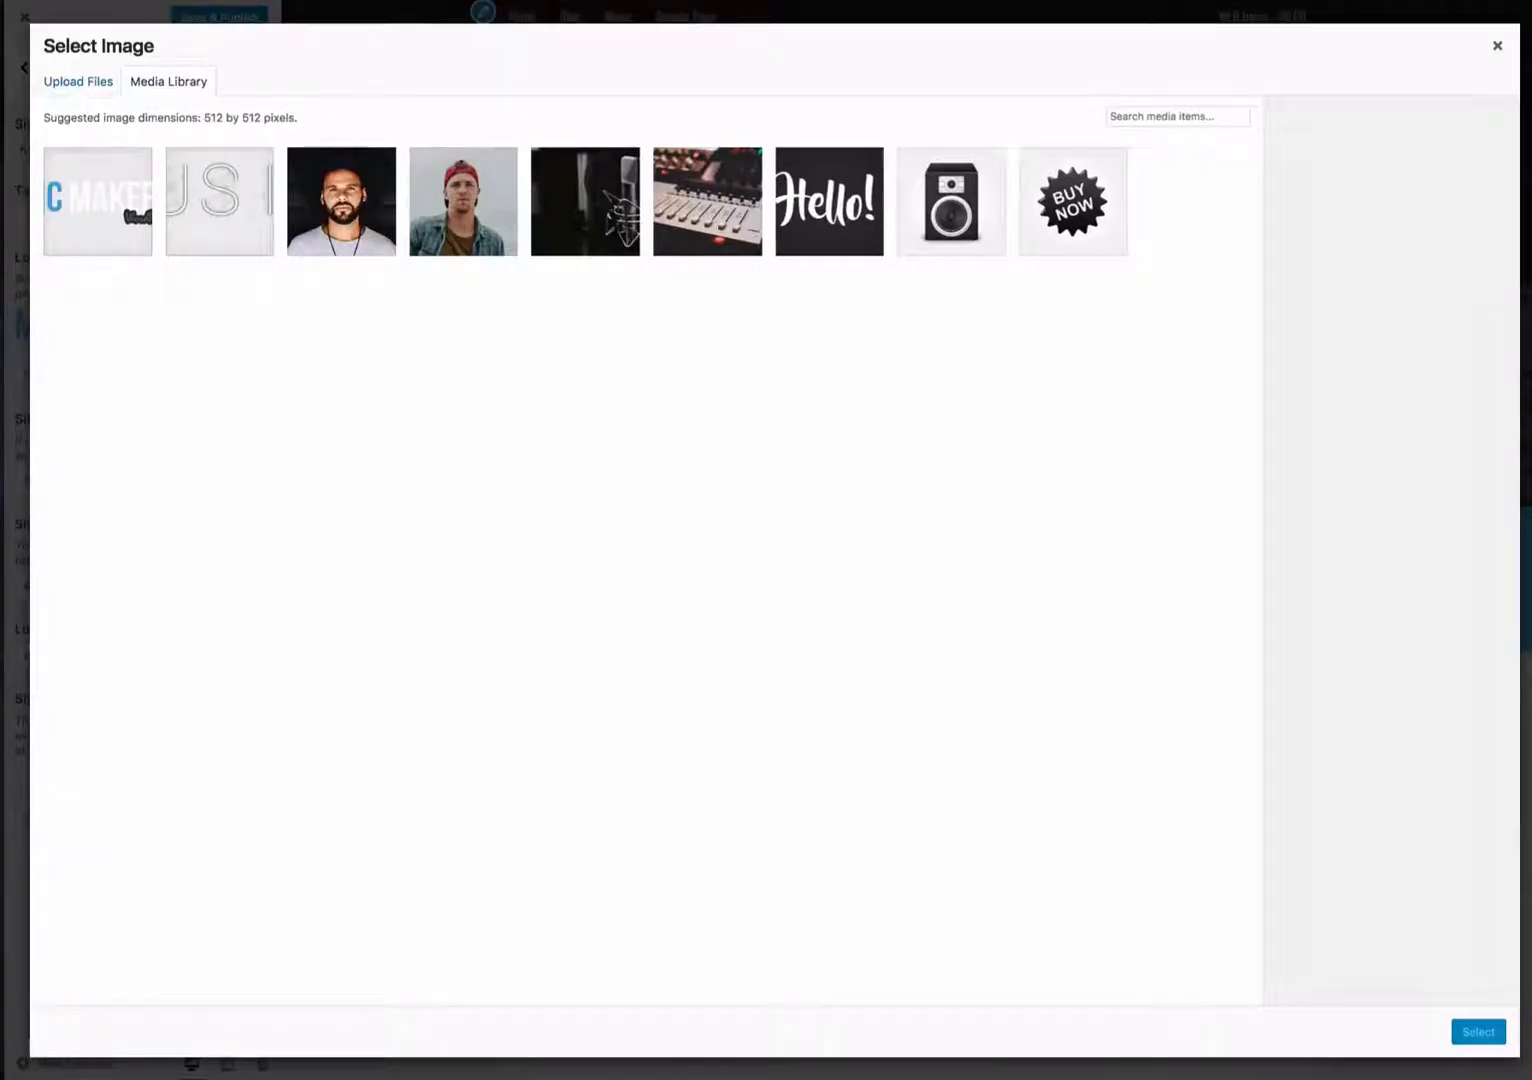
{"action": "left_click_drag", "start_coordinate": [1520, 165], "coordinate": [475, 420]}
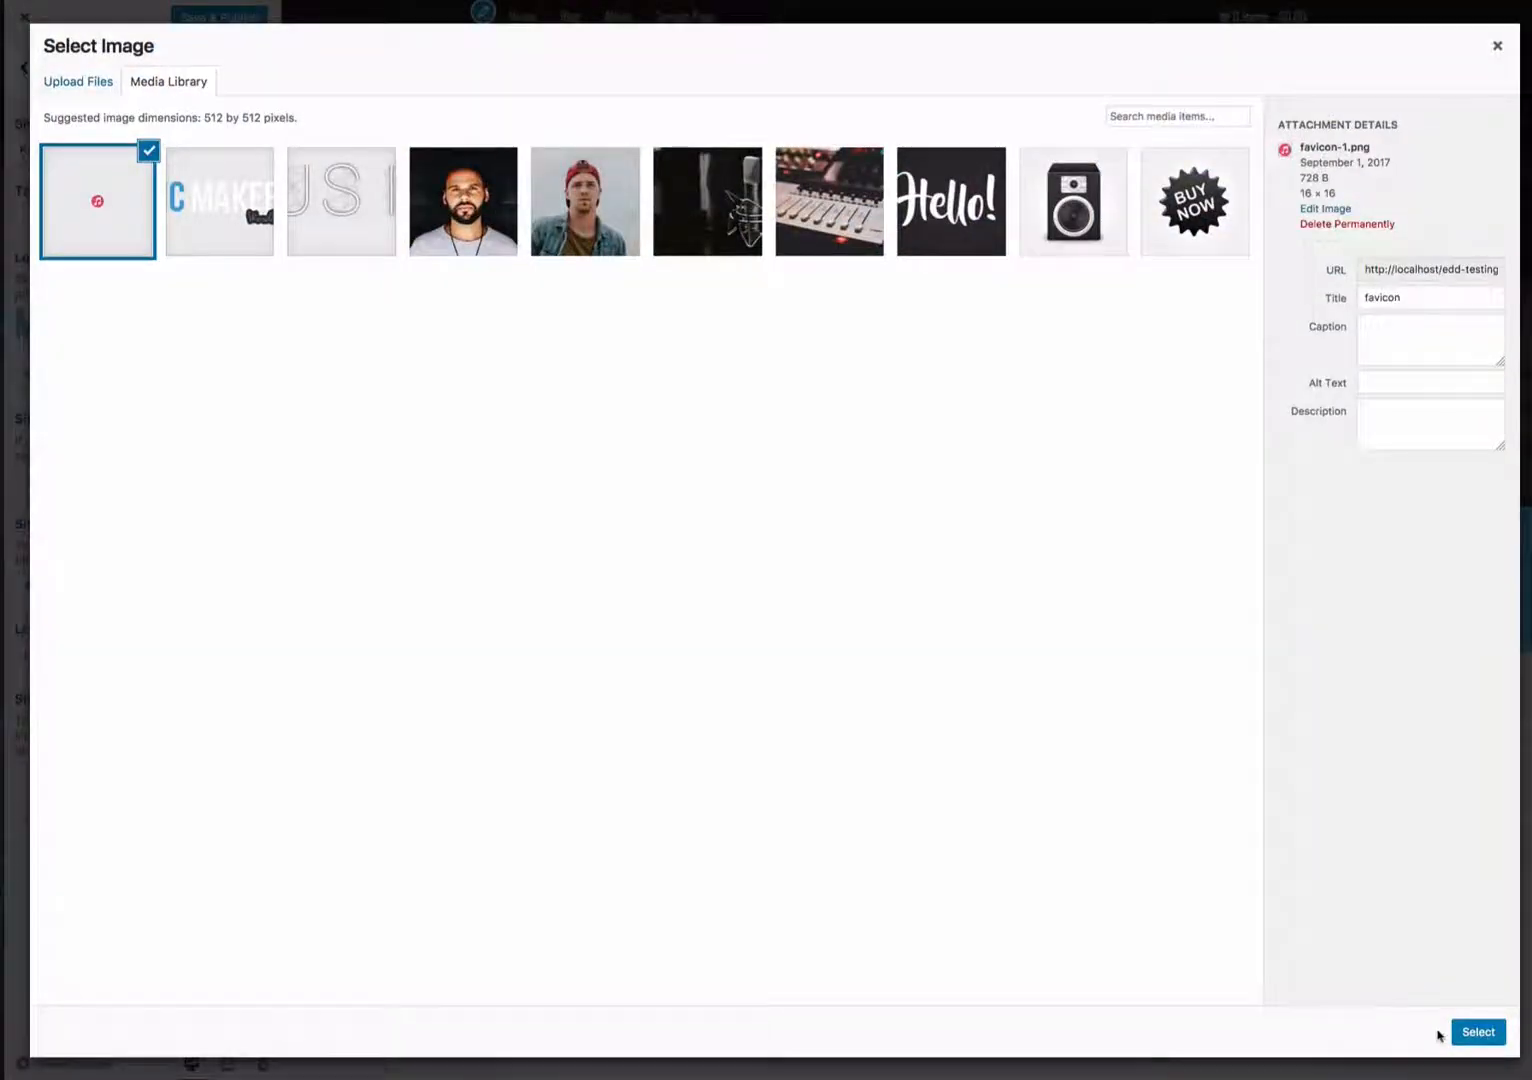
{"action": "left_click", "coordinate": [1472, 1033]}
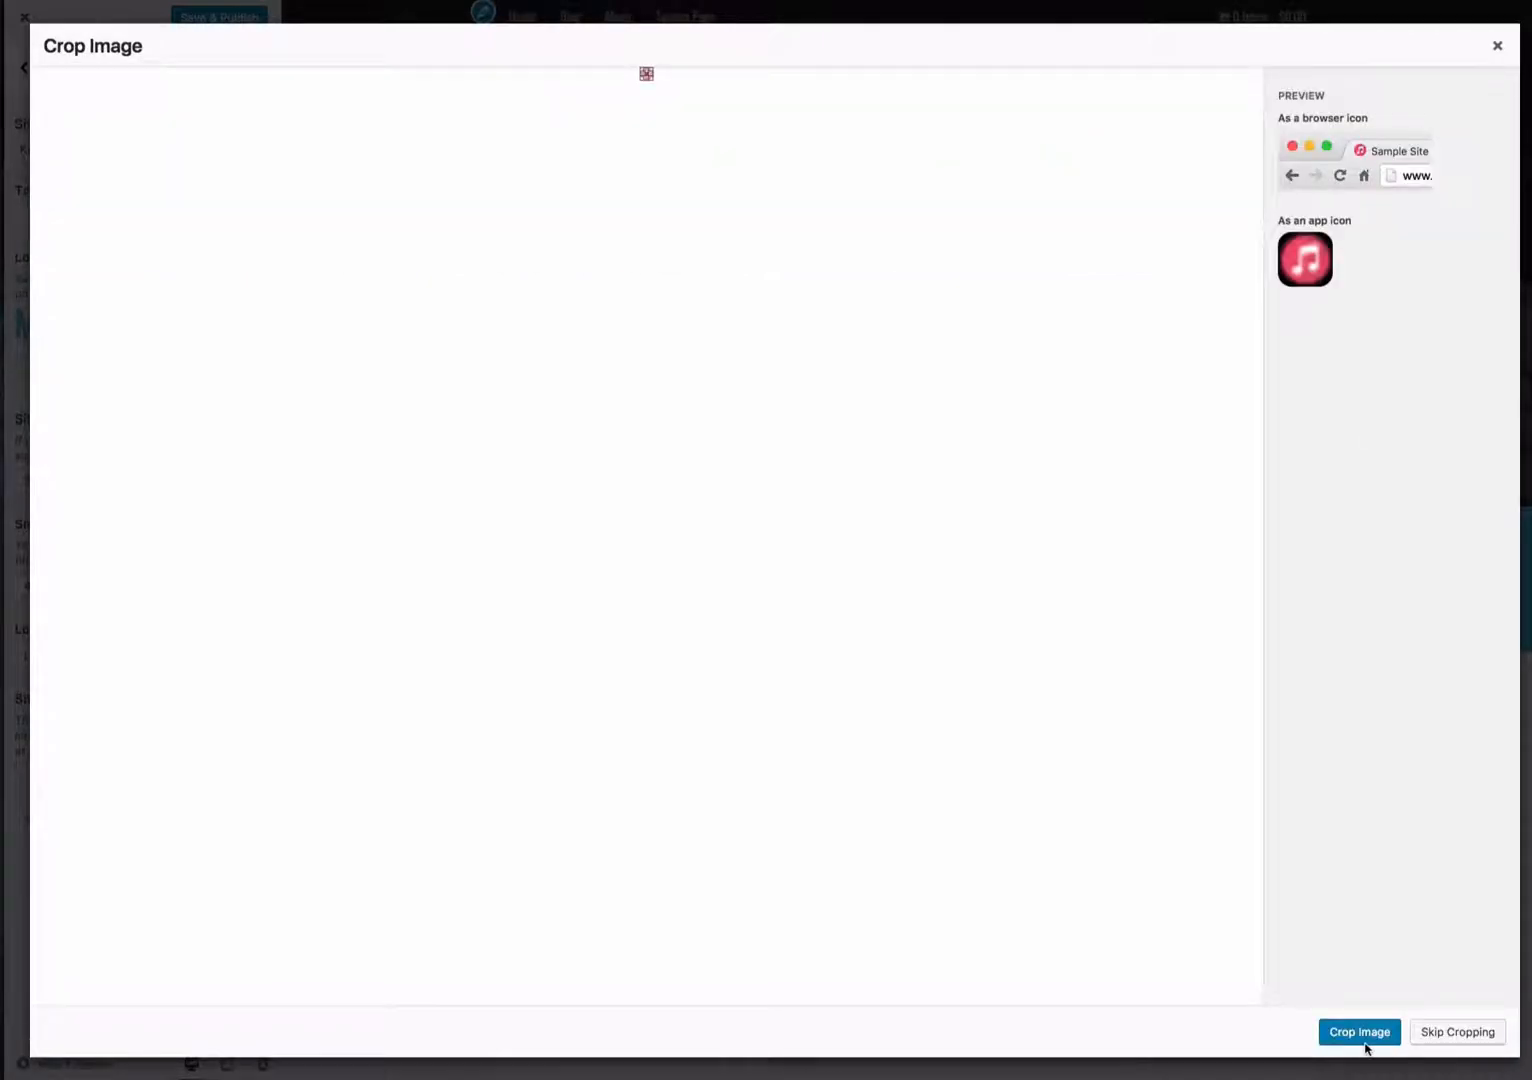
{"action": "left_click", "coordinate": [1457, 1031]}
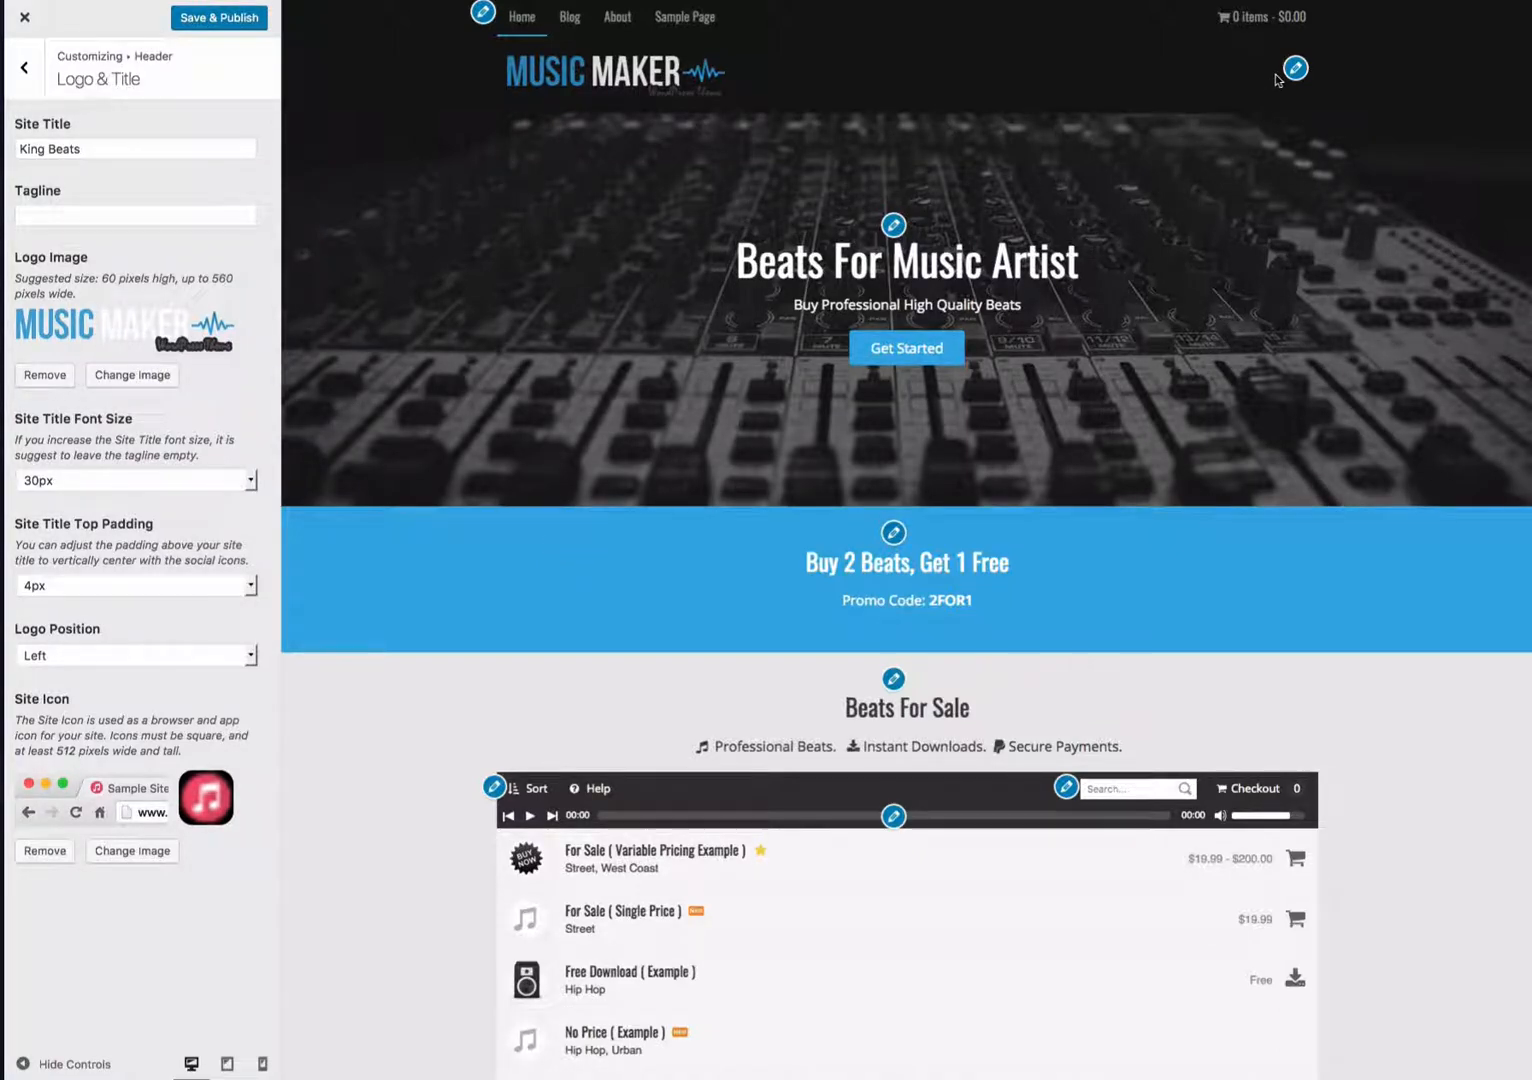
- Open the header's Social Media settings and enter 1 as the Facebook, Twitter, Instagram and SoundCloud profile links
{"action": "left_click", "coordinate": [30, 80]}
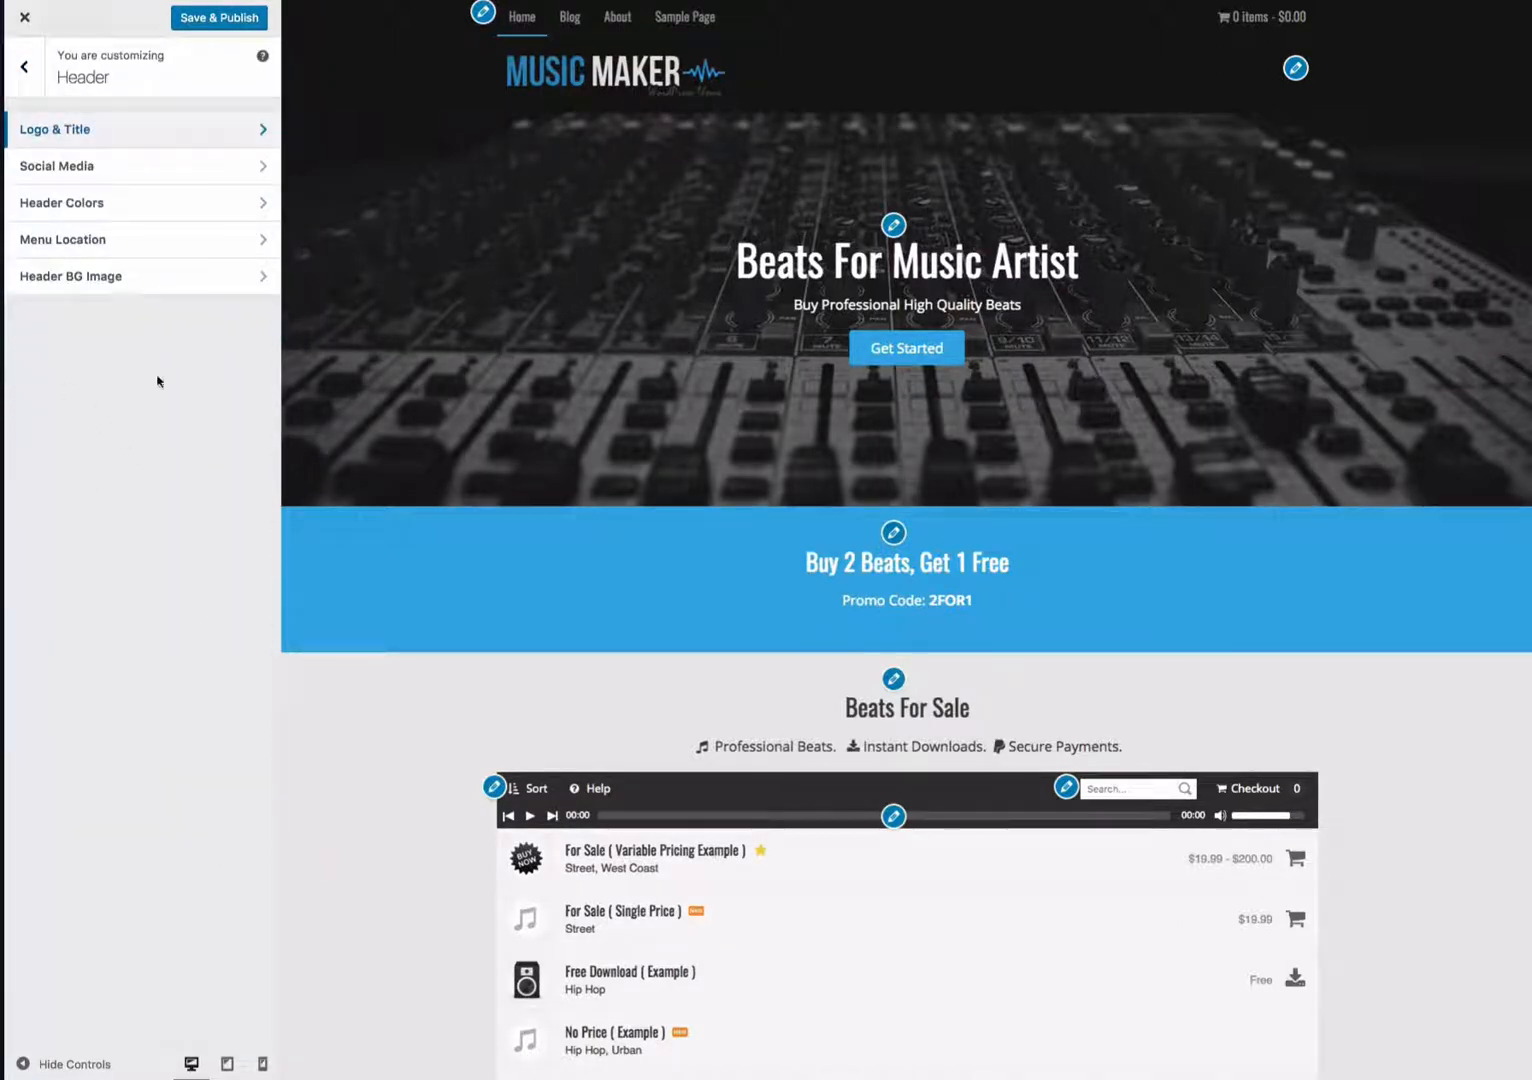
{"action": "left_click", "coordinate": [113, 170]}
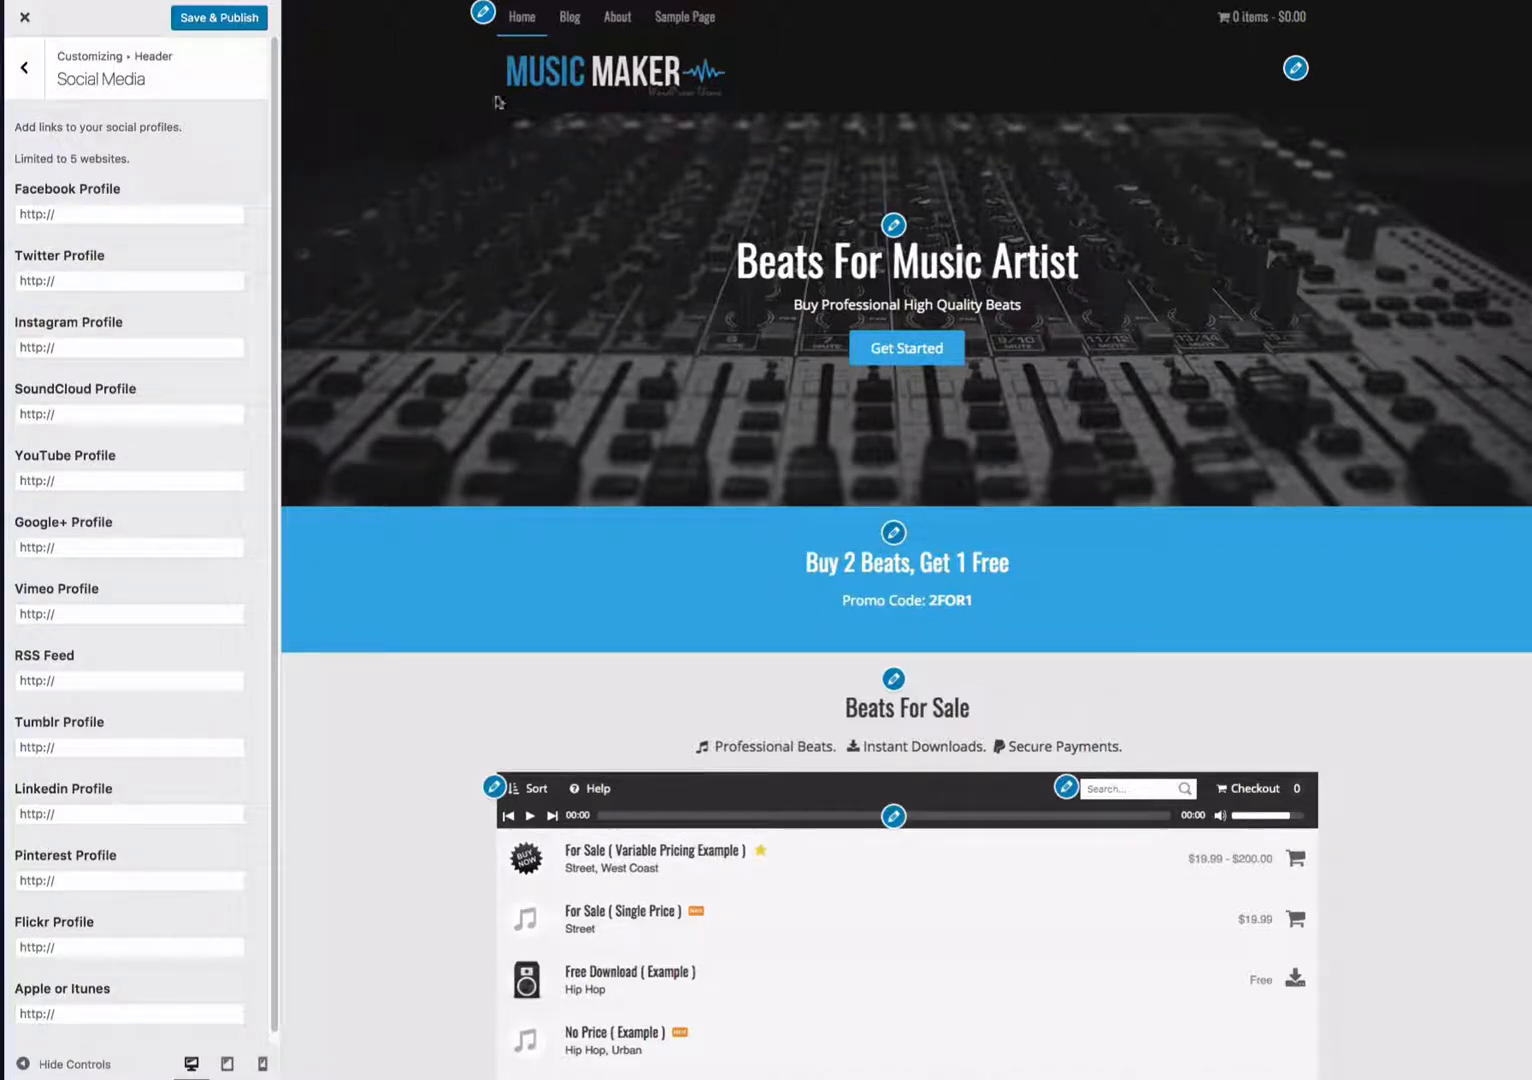
{"action": "left_click", "coordinate": [75, 213]}
{"action": "type", "text": "1"}
{"action": "left_click", "coordinate": [50, 281]}
{"action": "type", "text": "1"}
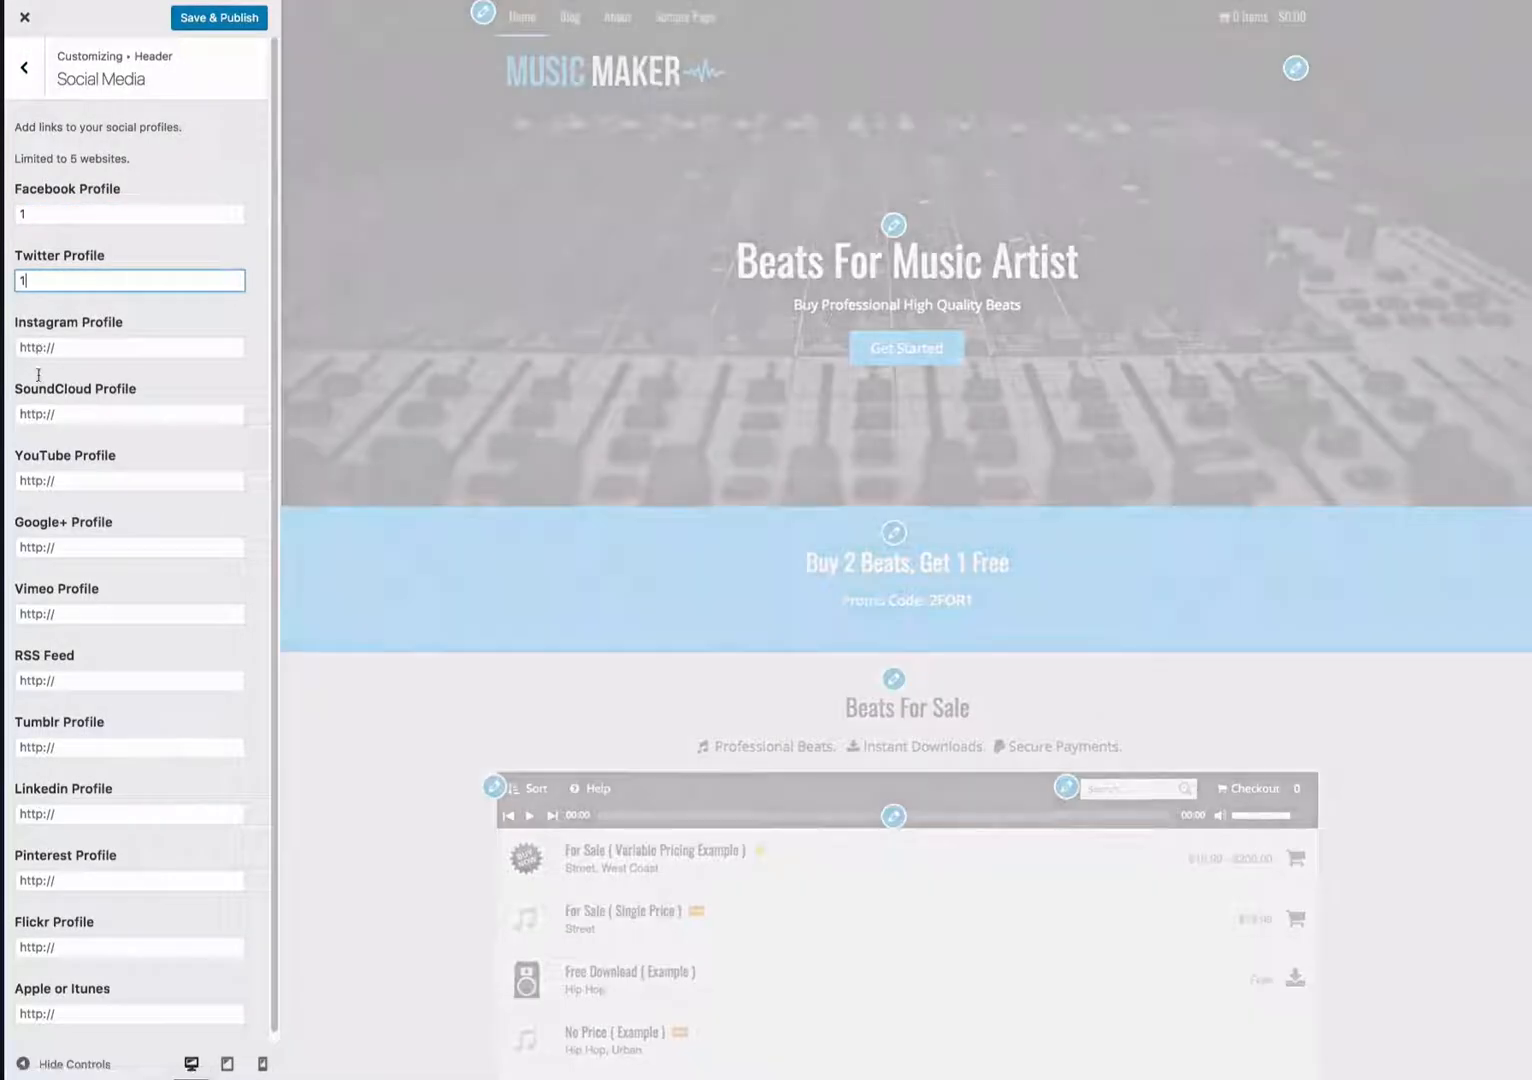
{"action": "left_click", "coordinate": [43, 345]}
{"action": "type", "text": "1"}
{"action": "left_click", "coordinate": [46, 414]}
{"action": "type", "text": "1"}
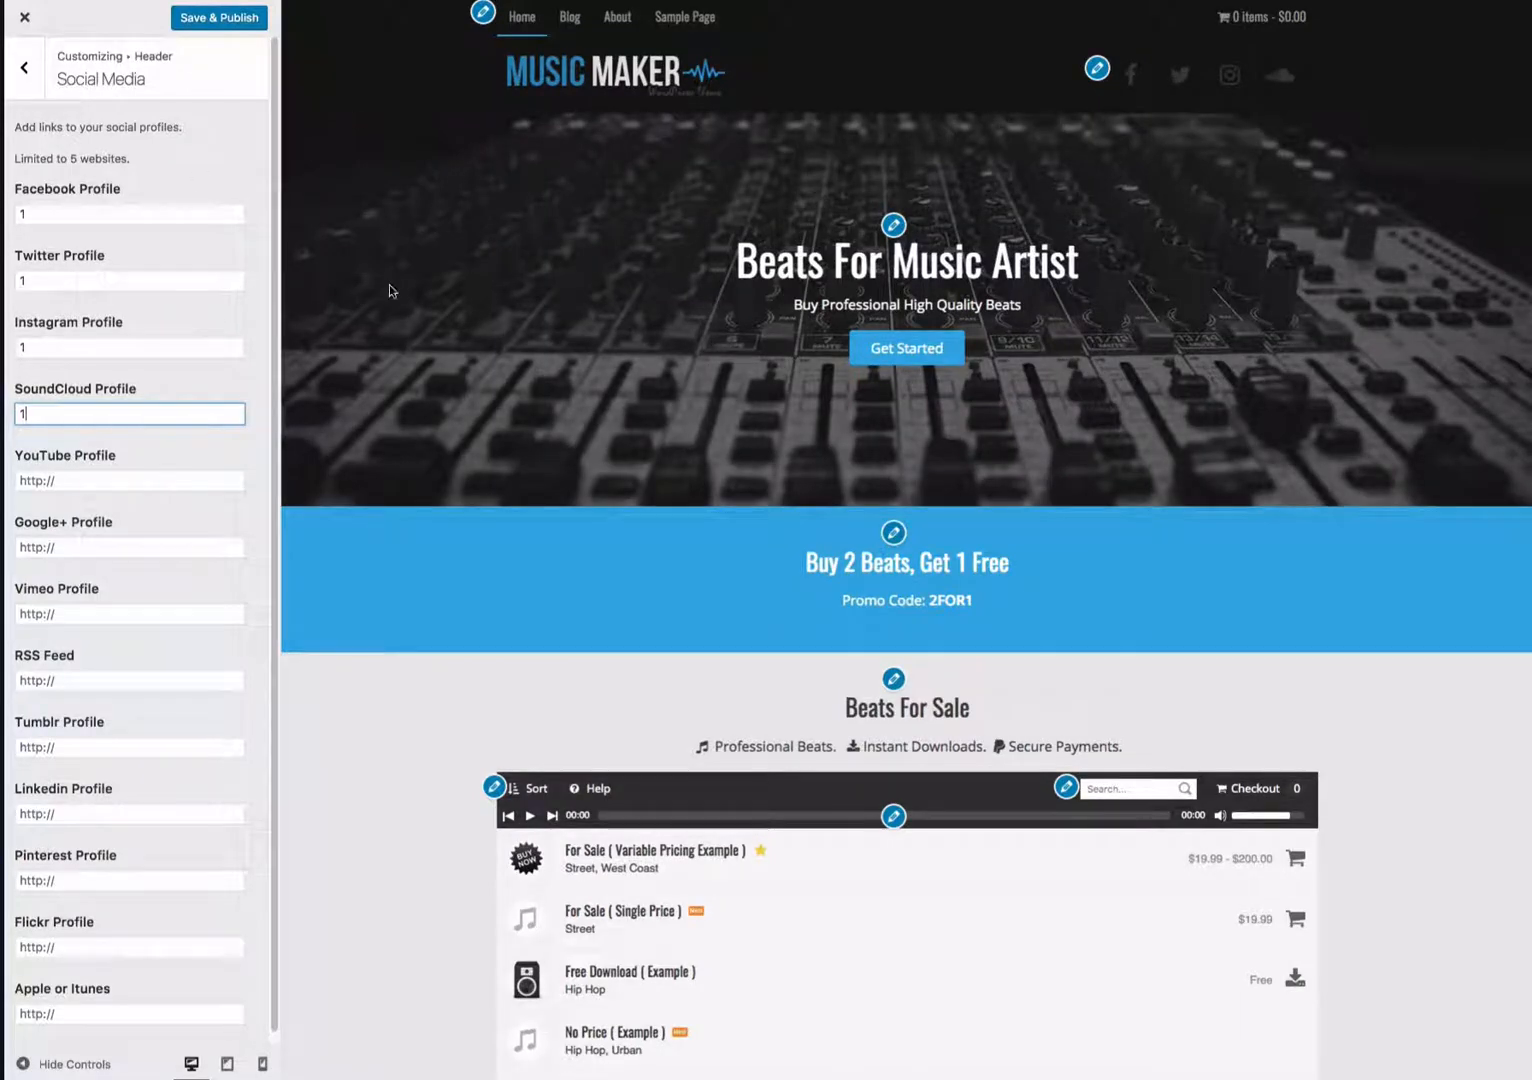
- Save and publish the customizer changes and return to the Header settings
{"action": "left_click", "coordinate": [417, 627]}
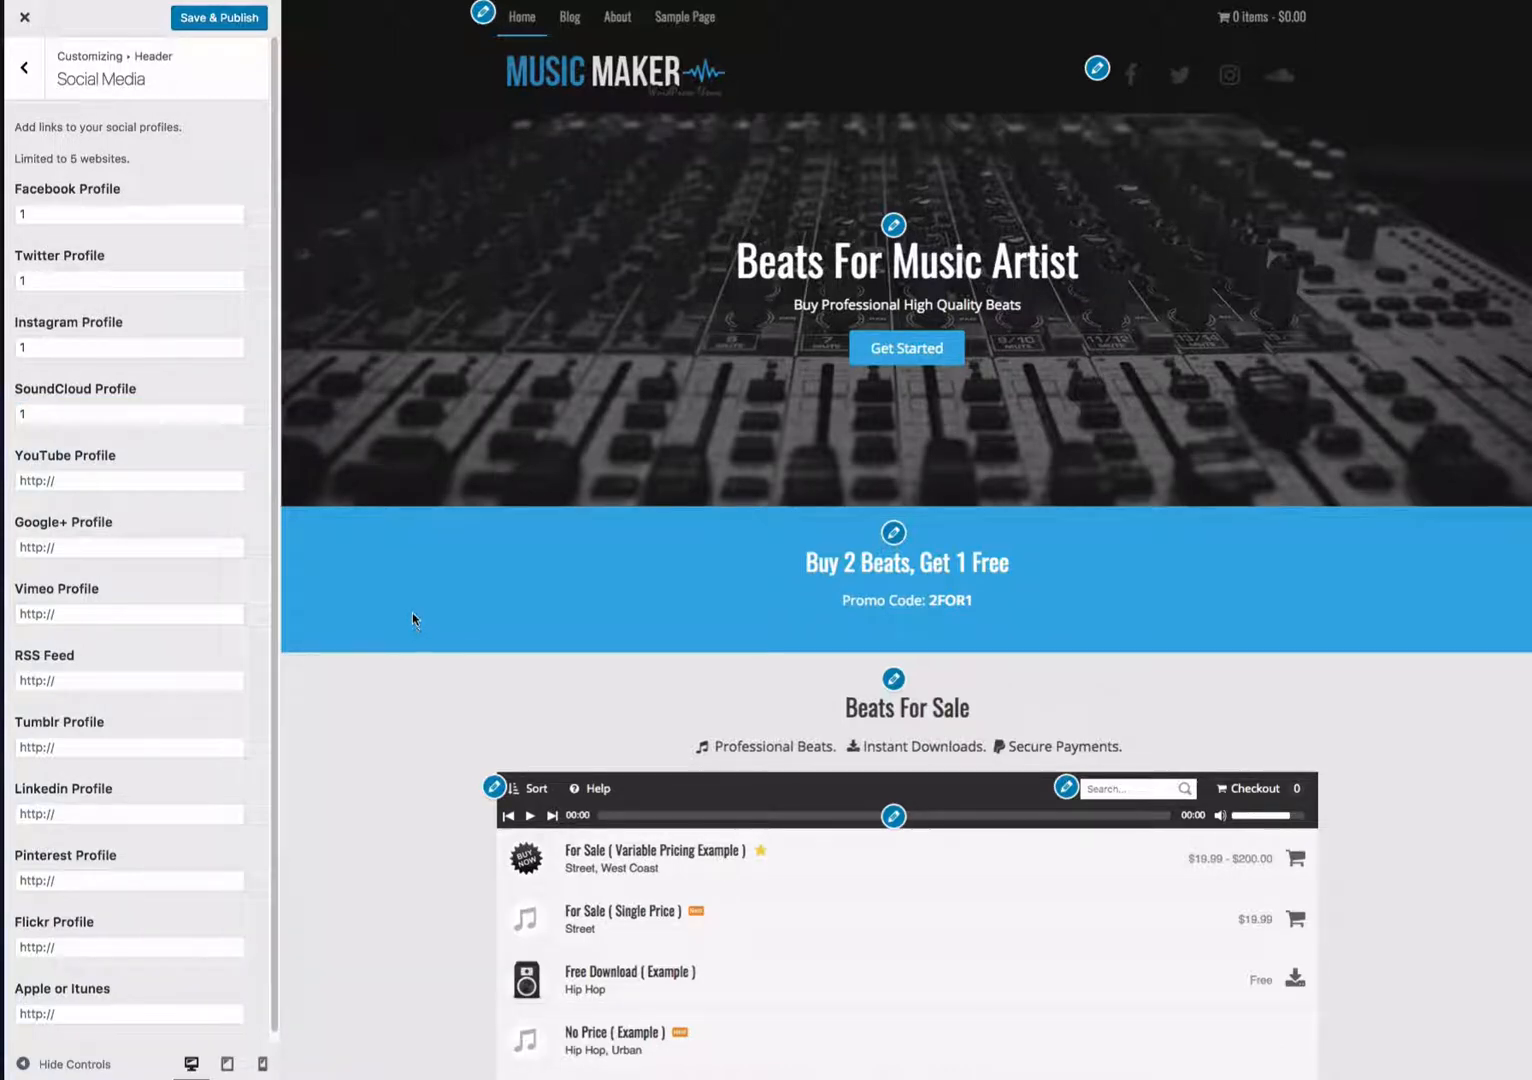
{"action": "left_click", "coordinate": [226, 26]}
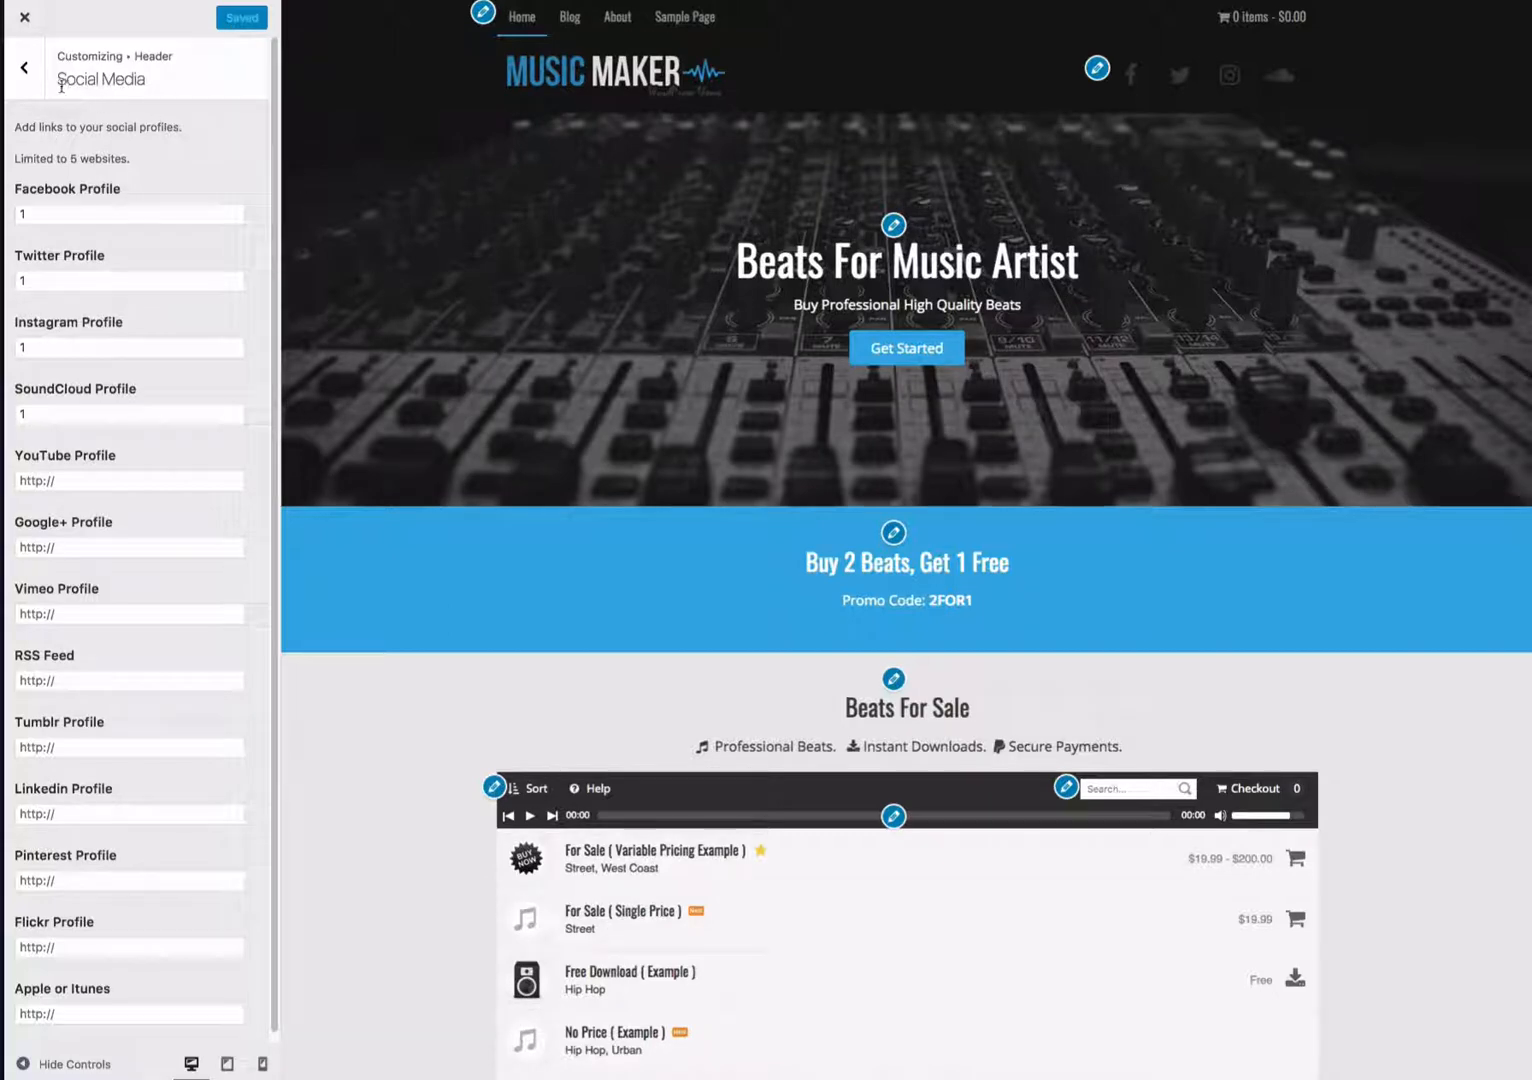
{"action": "left_click", "coordinate": [25, 68]}
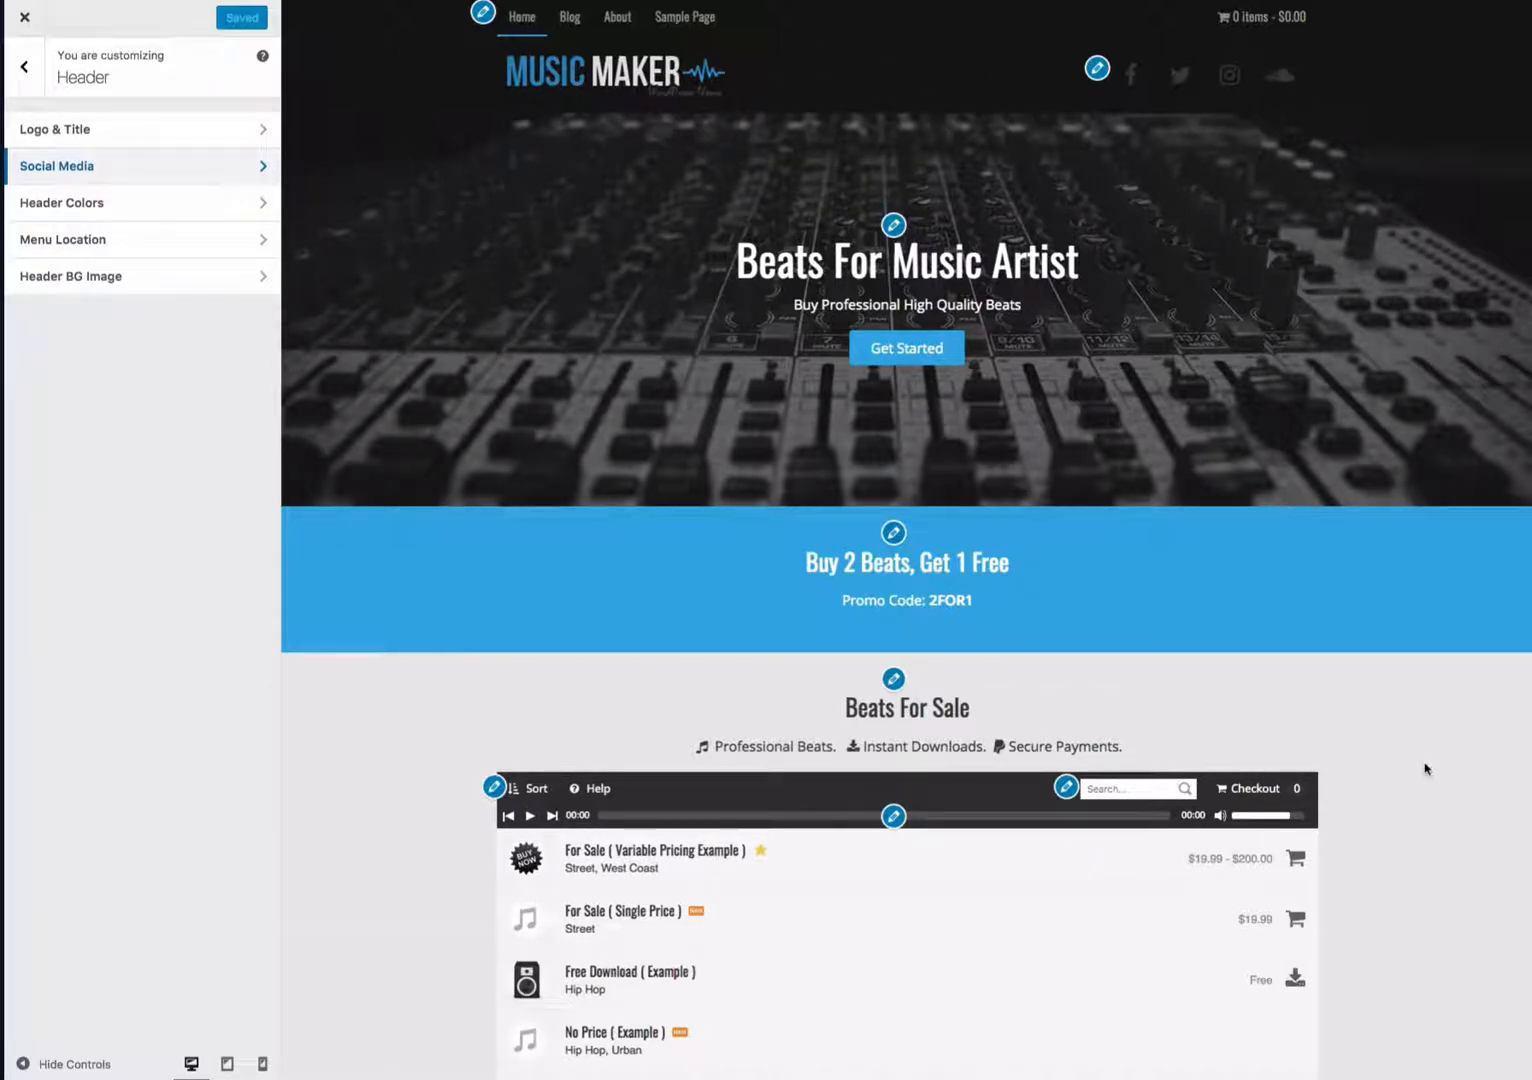
- Scroll through the homepage preview to review its sections down to the contact form
{"action": "scroll", "coordinate": [1432, 732], "scroll_direction": "down", "scroll_amount": 3}
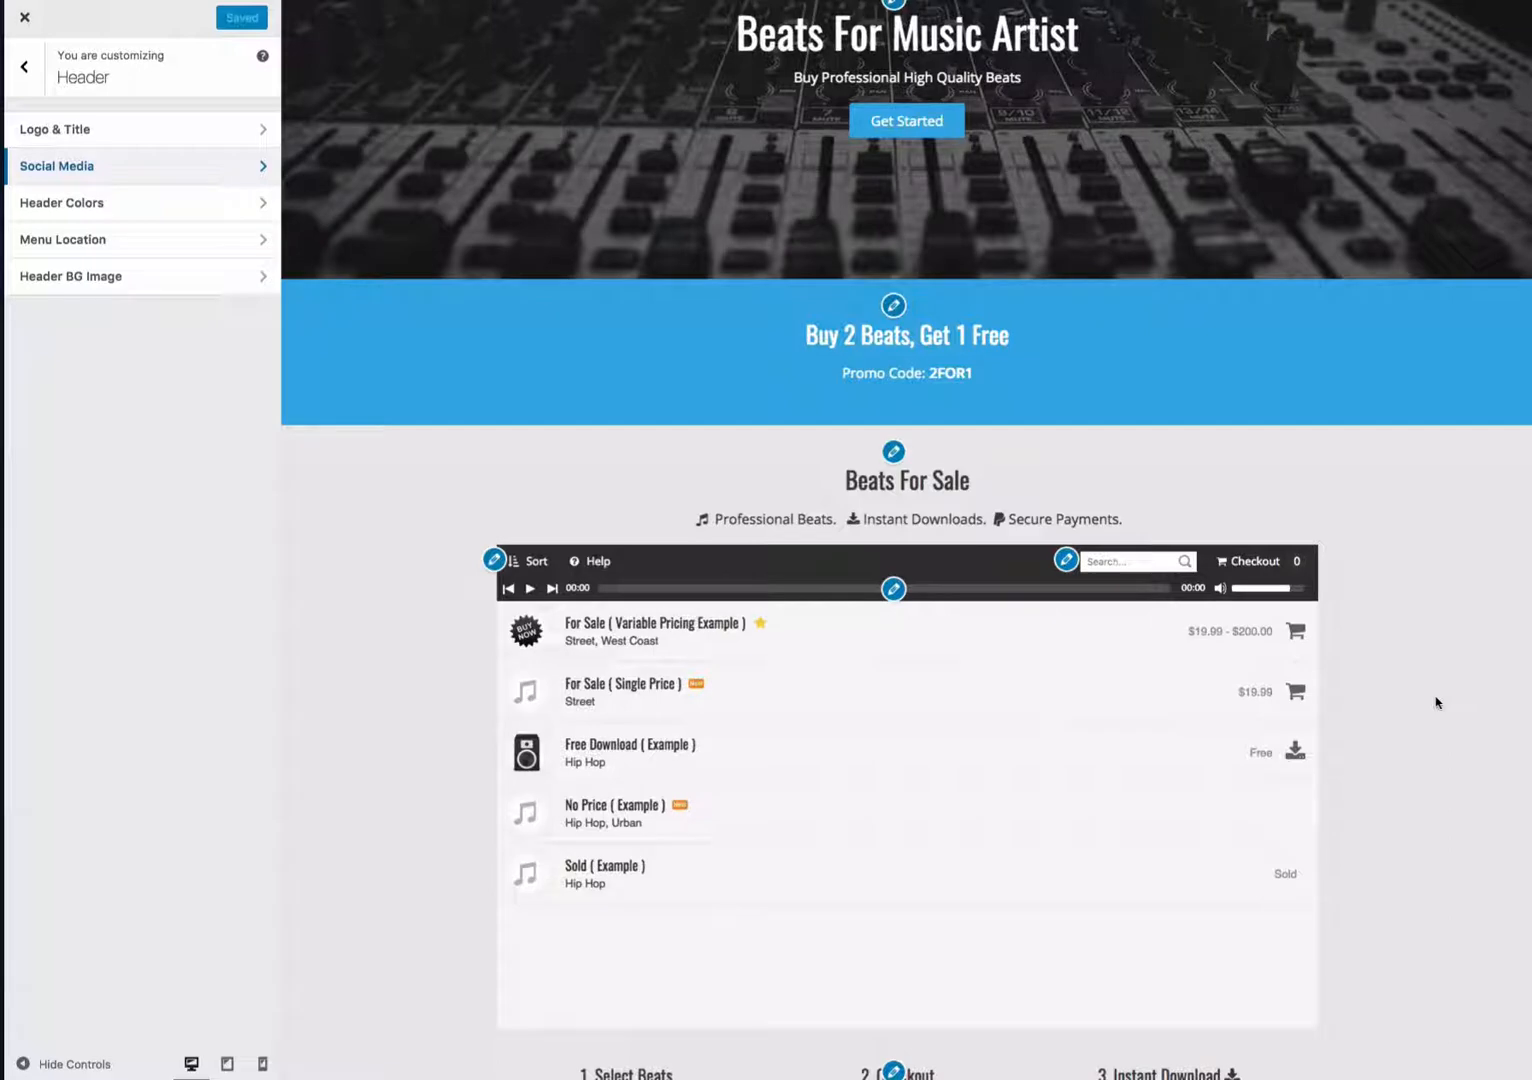
{"action": "scroll", "coordinate": [1436, 703], "scroll_direction": "down", "scroll_amount": 6}
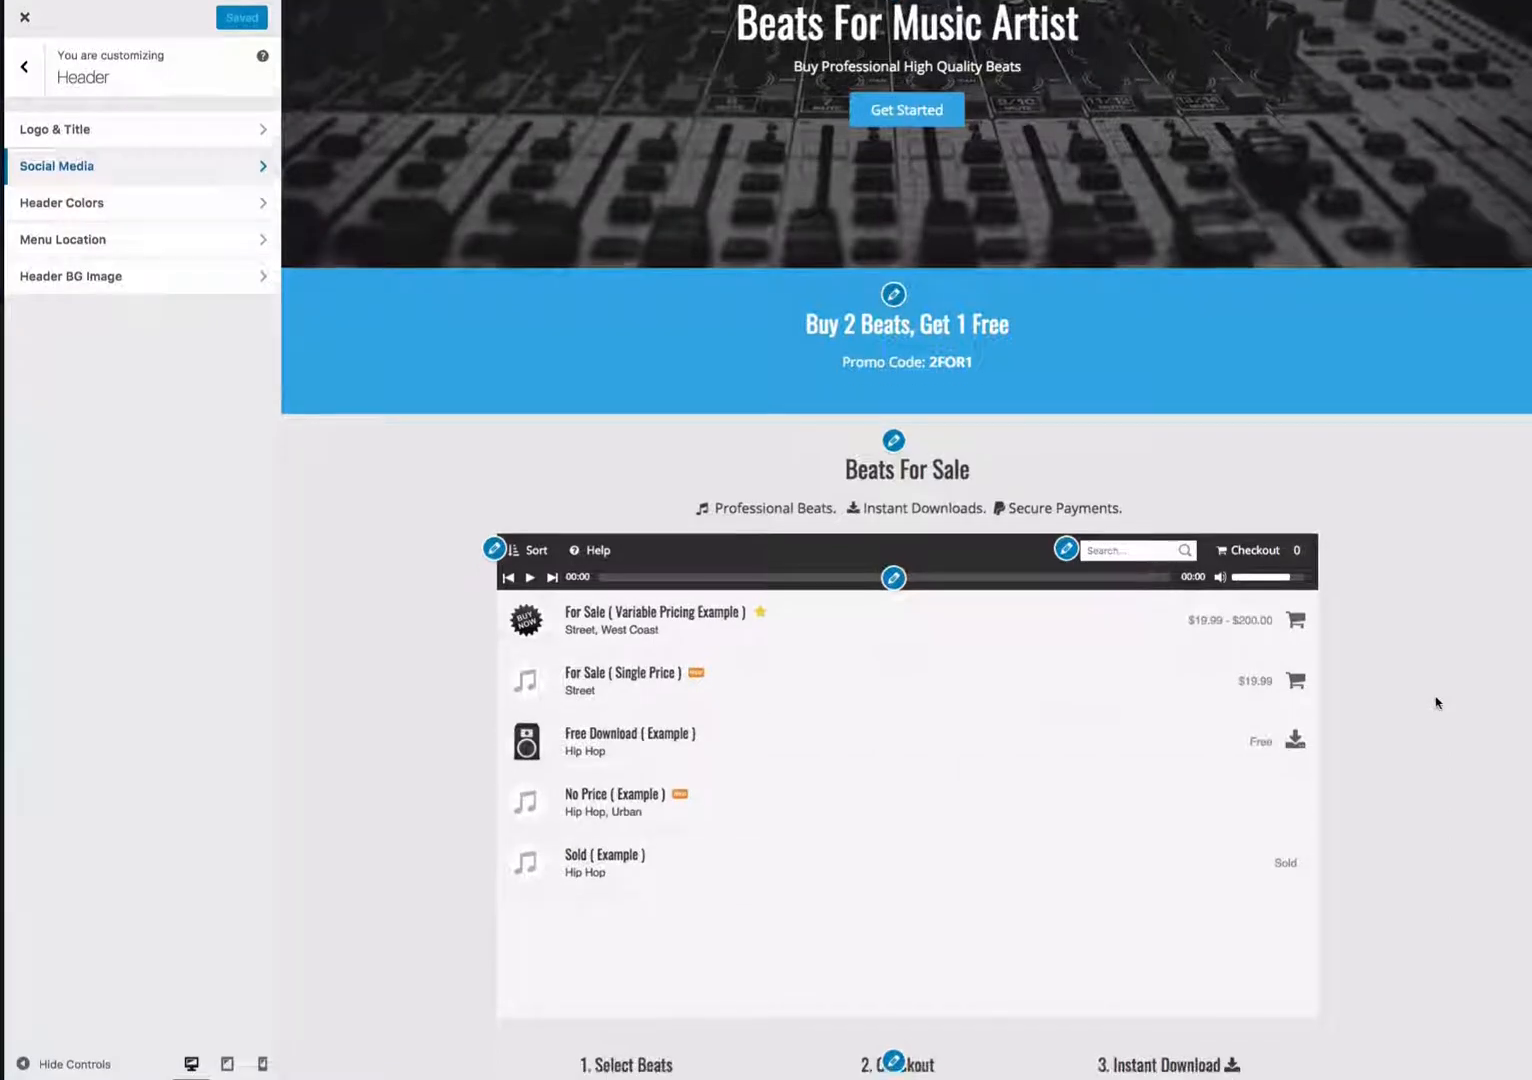
{"action": "scroll", "coordinate": [1436, 703], "scroll_direction": "down", "scroll_amount": 8}
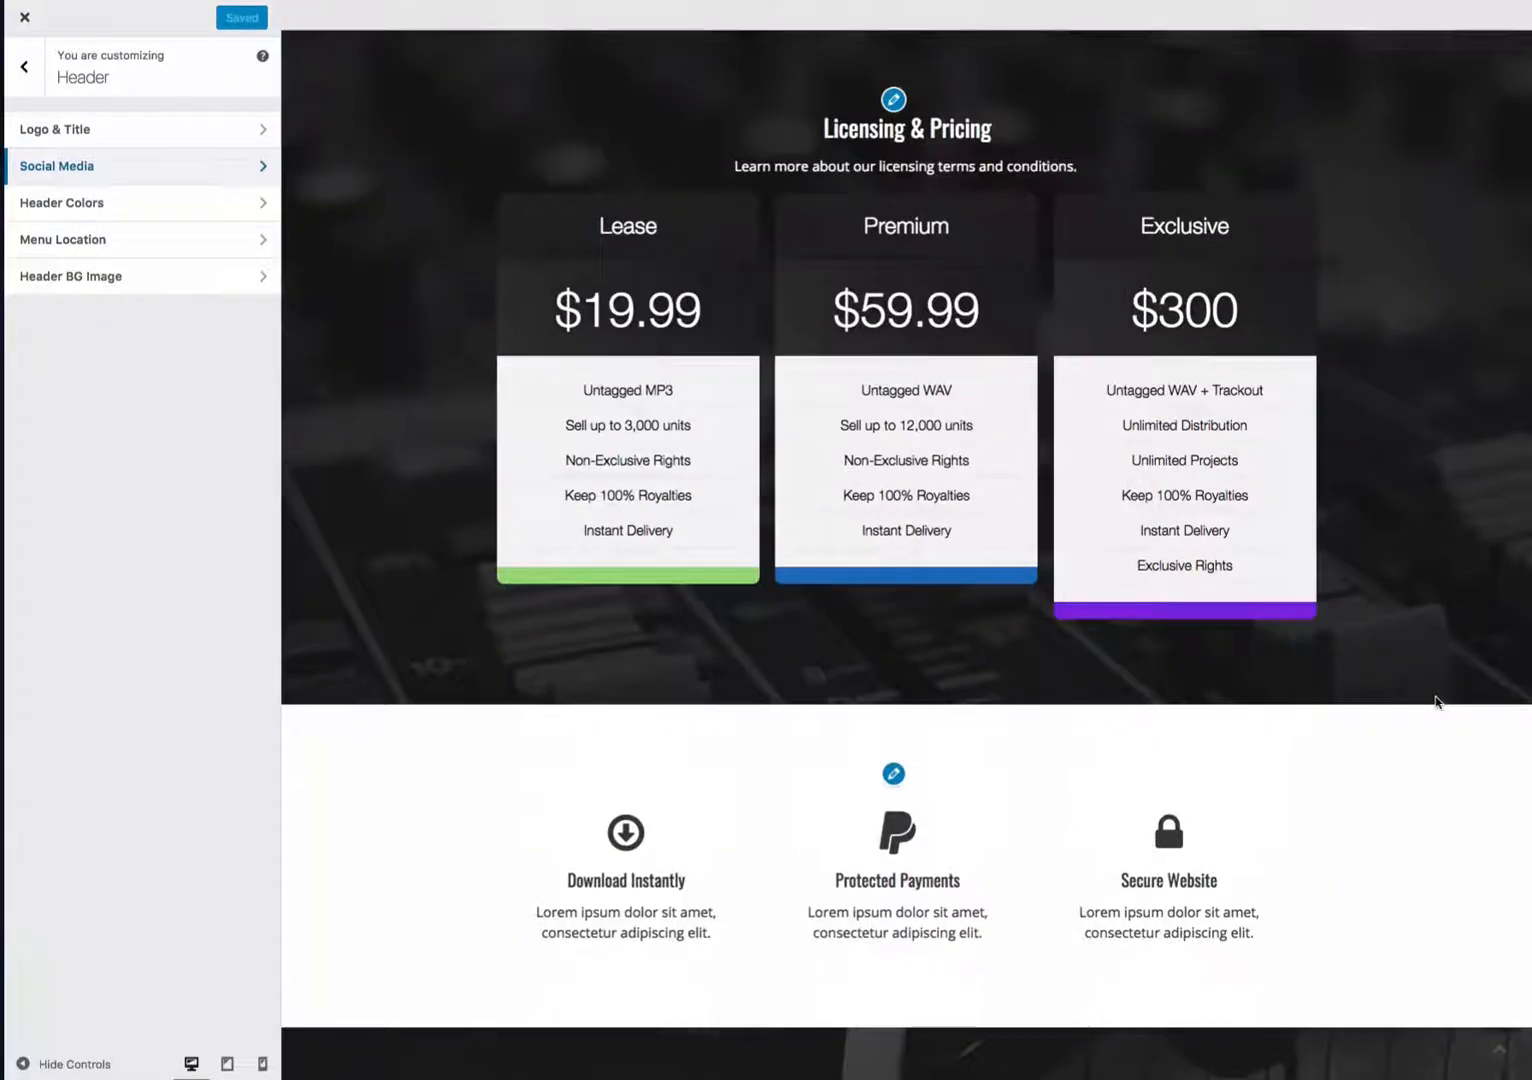
{"action": "scroll", "coordinate": [1436, 703], "scroll_direction": "down", "scroll_amount": 2}
{"action": "scroll", "coordinate": [1436, 703], "scroll_direction": "down", "scroll_amount": 3}
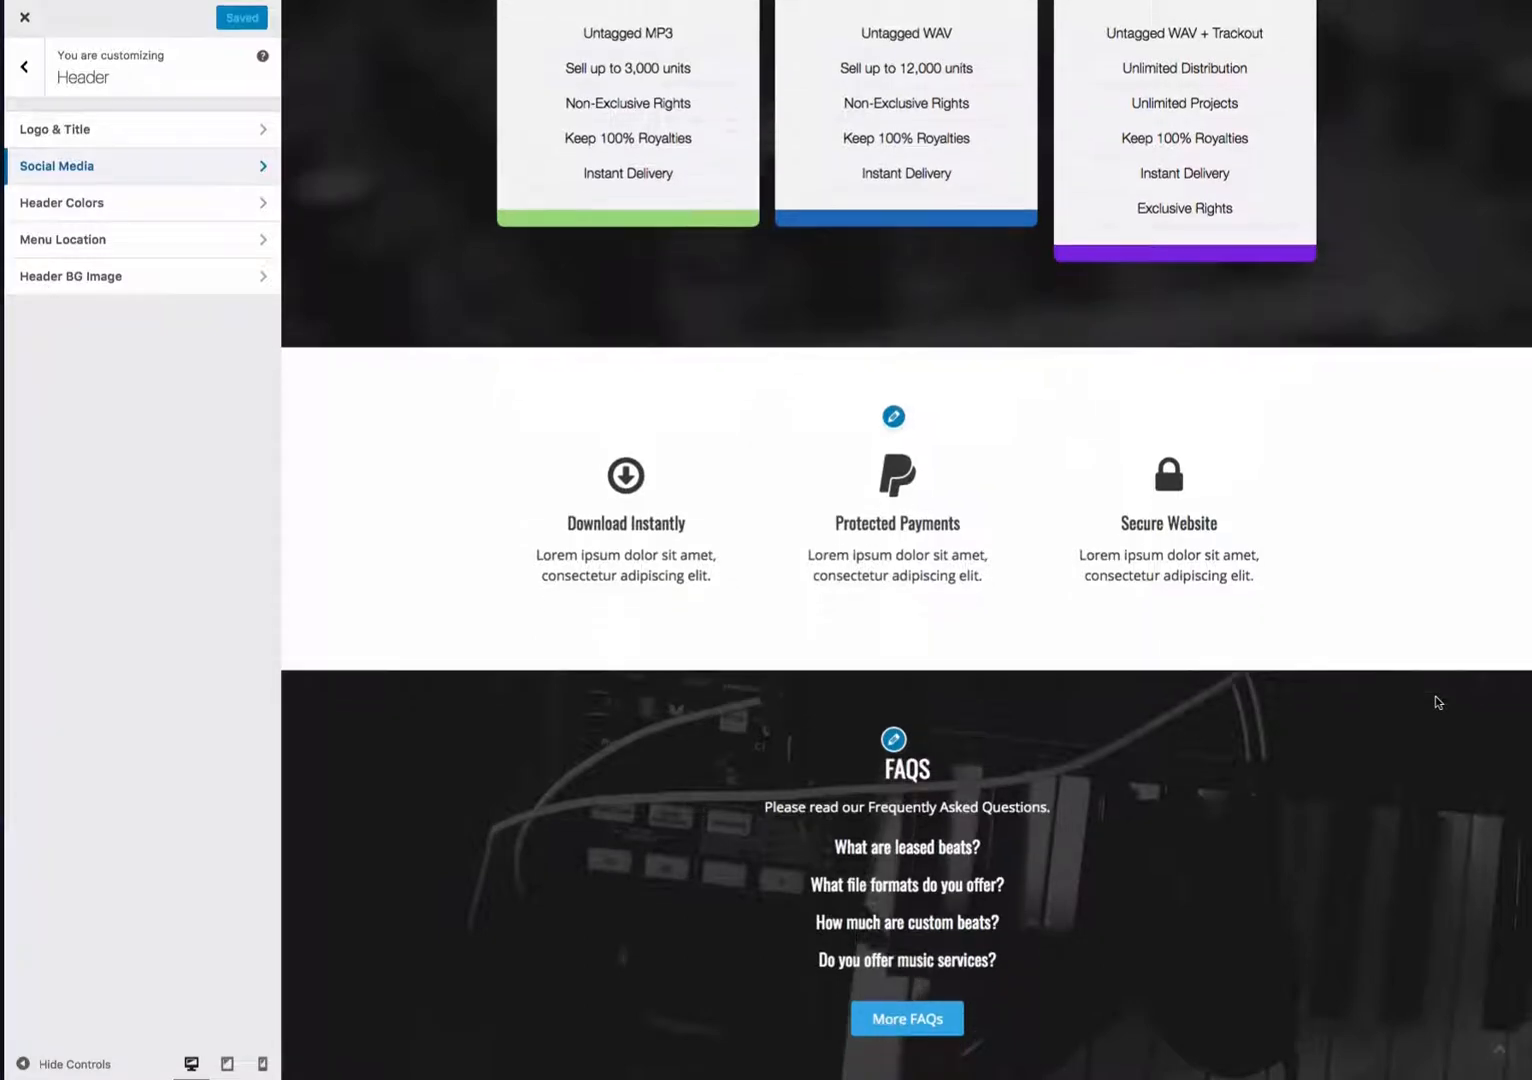
{"action": "scroll", "coordinate": [1436, 703], "scroll_direction": "down", "scroll_amount": 12}
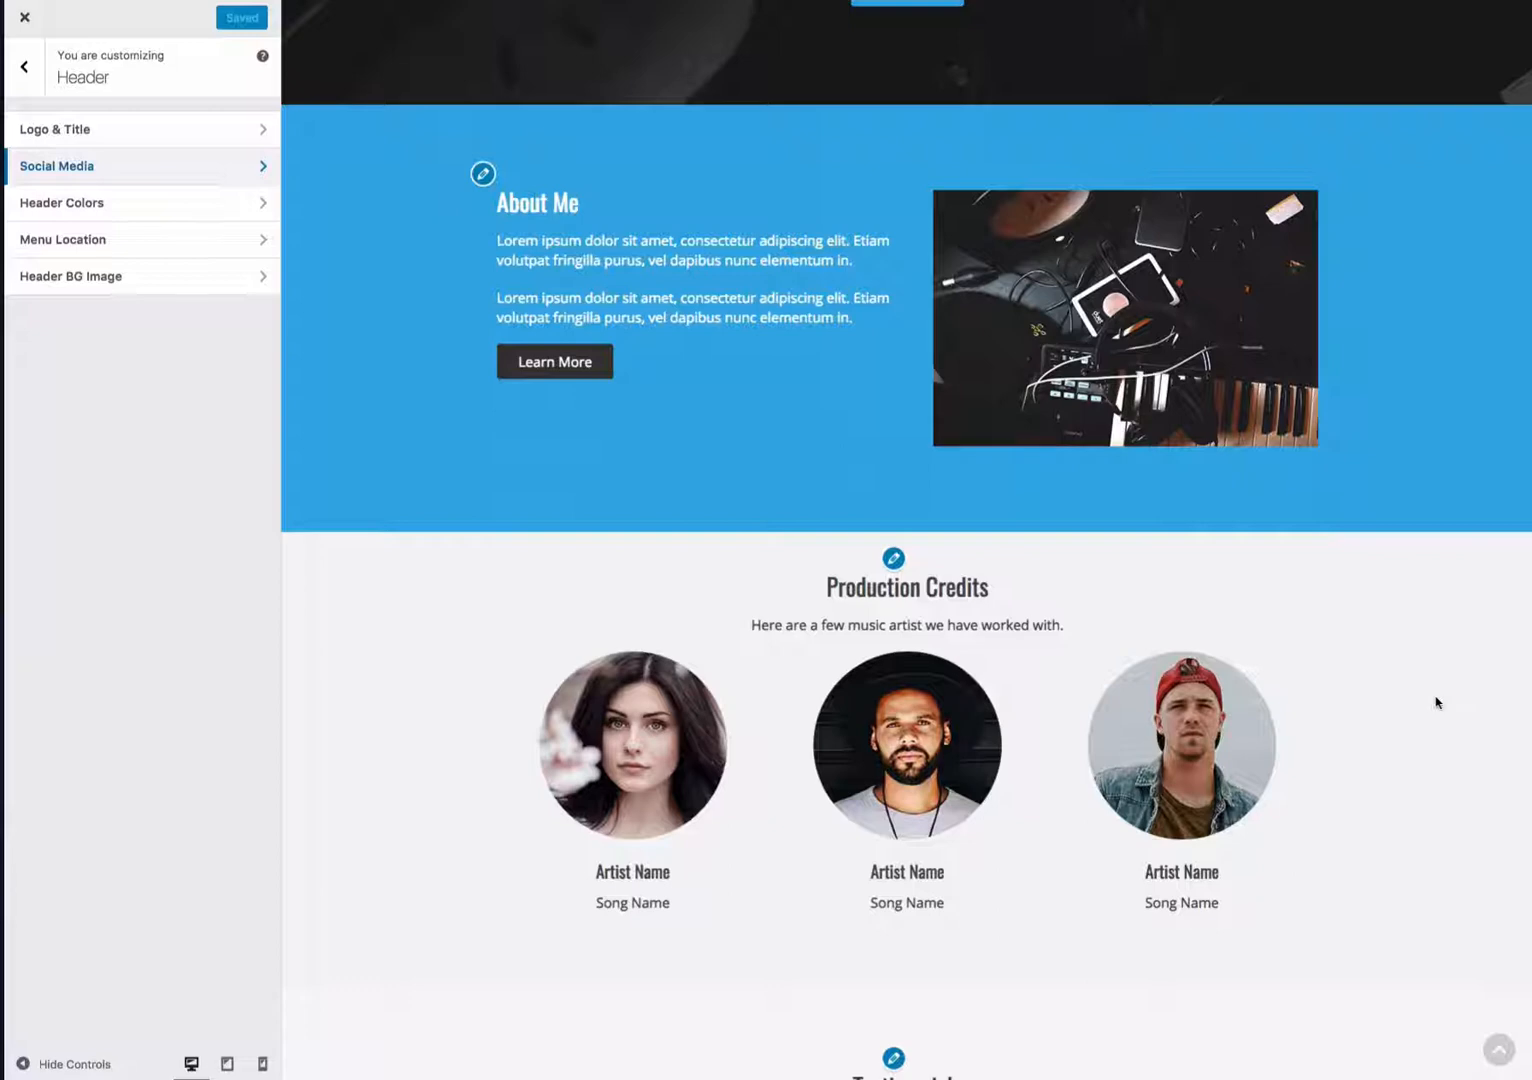
{"action": "scroll", "coordinate": [1436, 703], "scroll_direction": "down", "scroll_amount": 2}
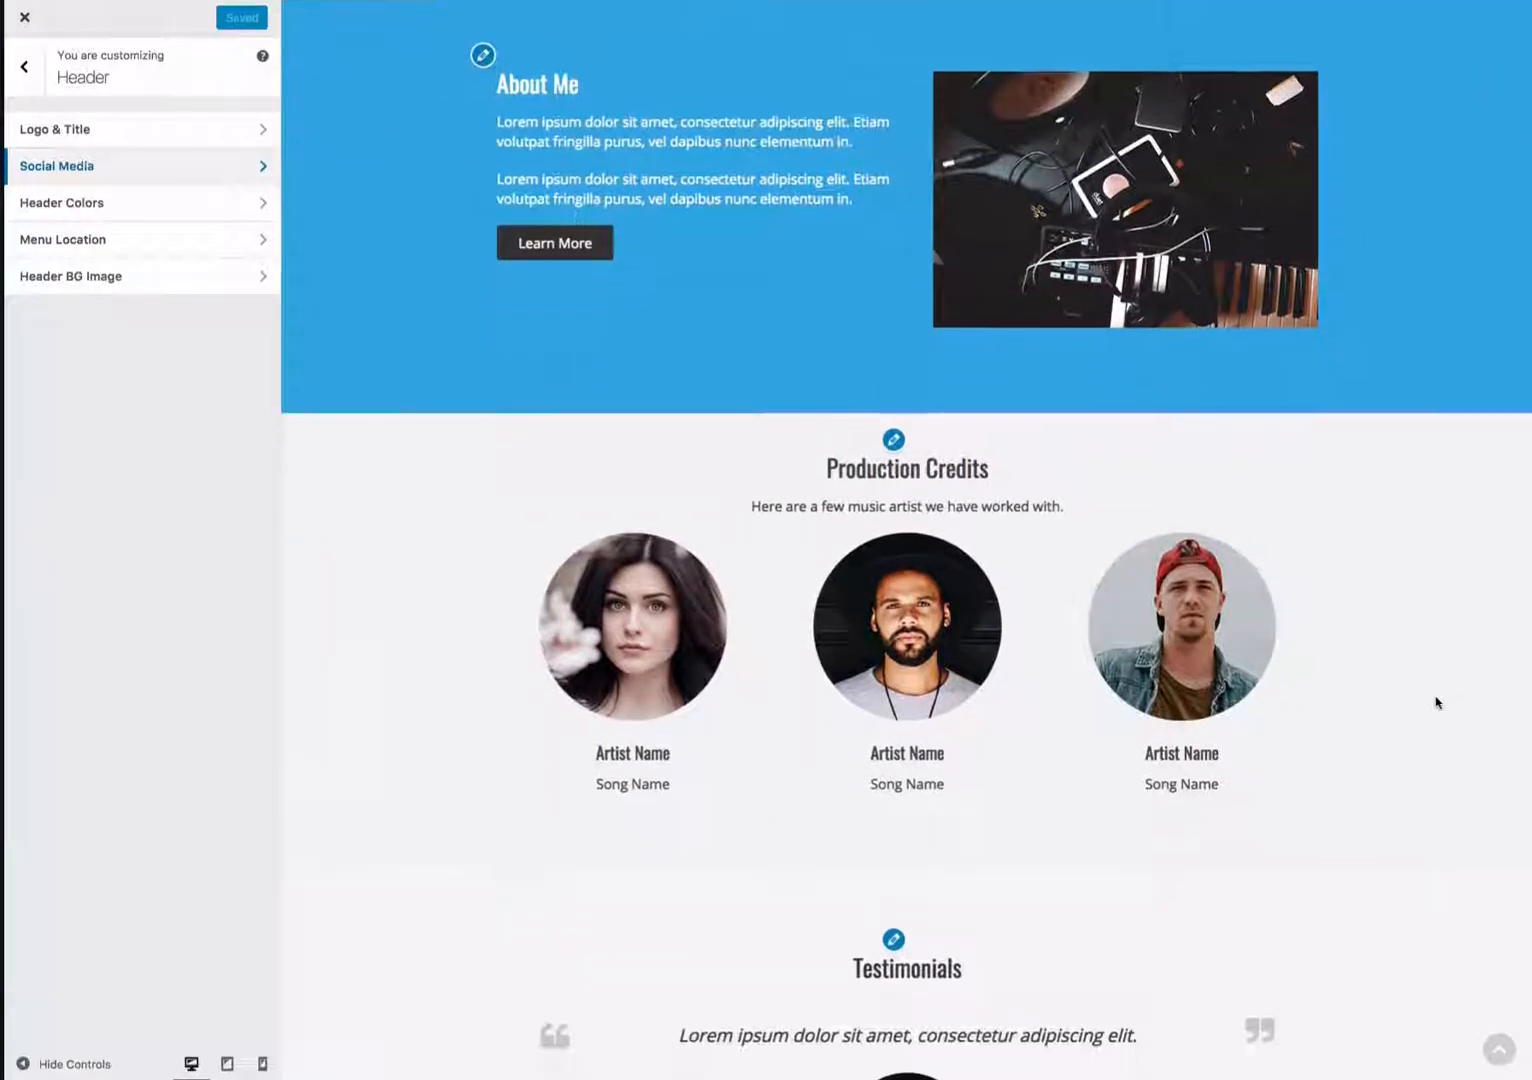
{"action": "scroll", "coordinate": [1436, 703], "scroll_direction": "down", "scroll_amount": 4}
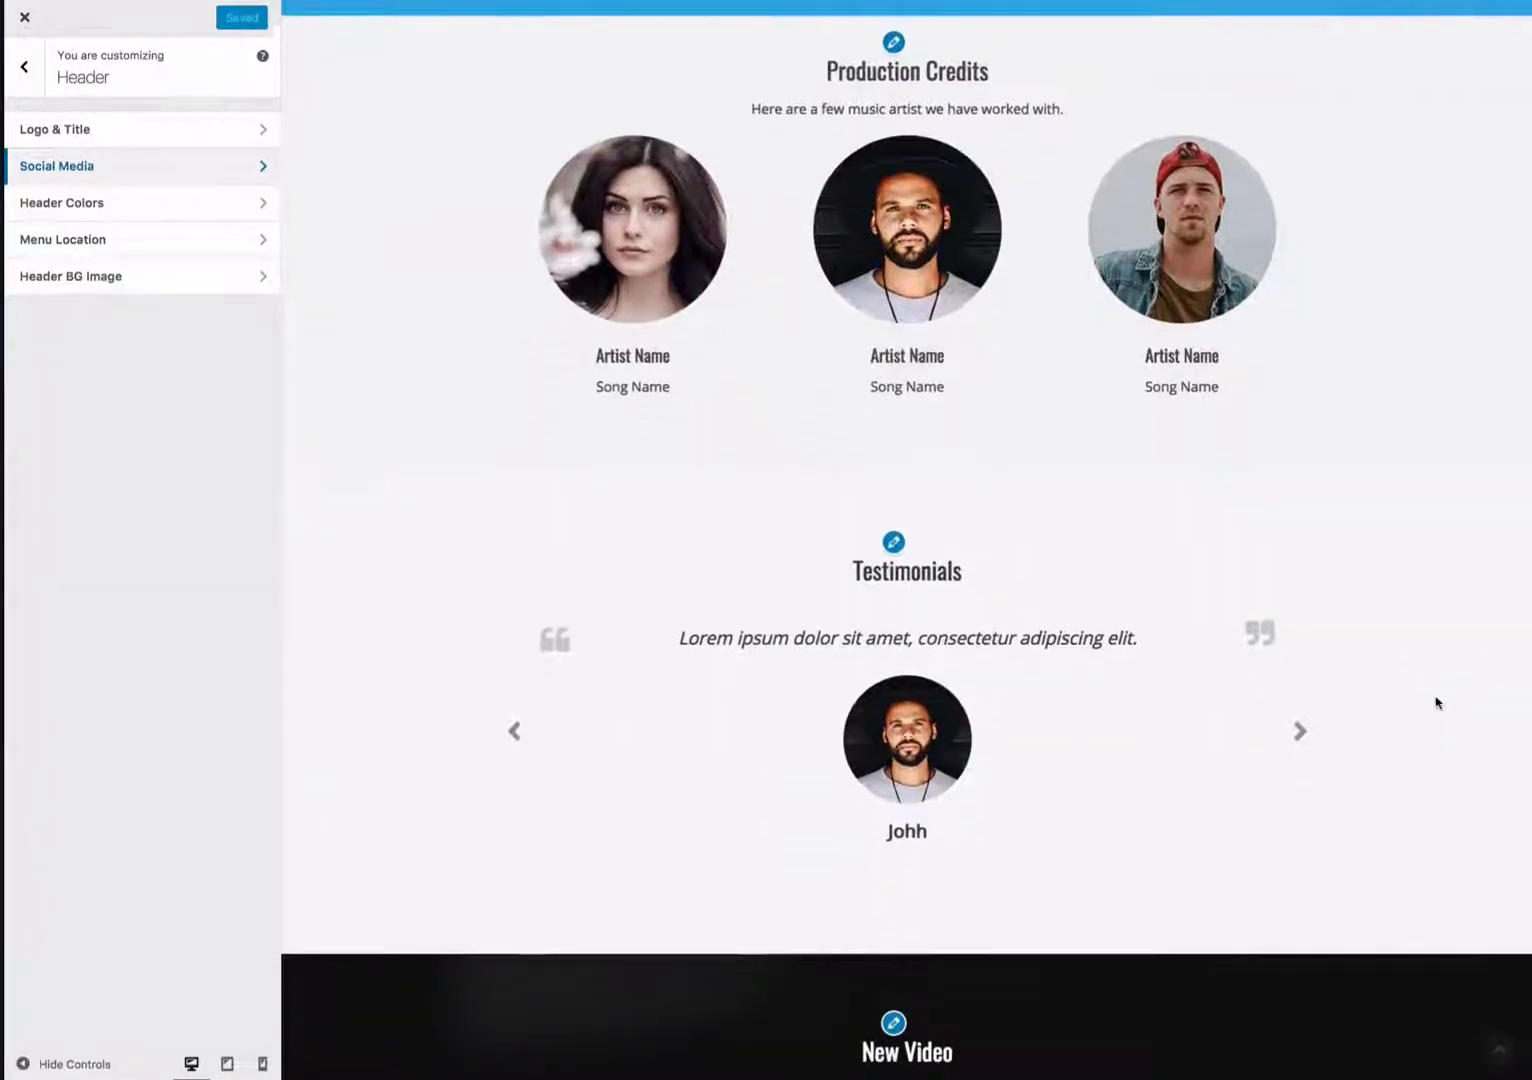
{"action": "scroll", "coordinate": [1436, 703], "scroll_direction": "down", "scroll_amount": 5}
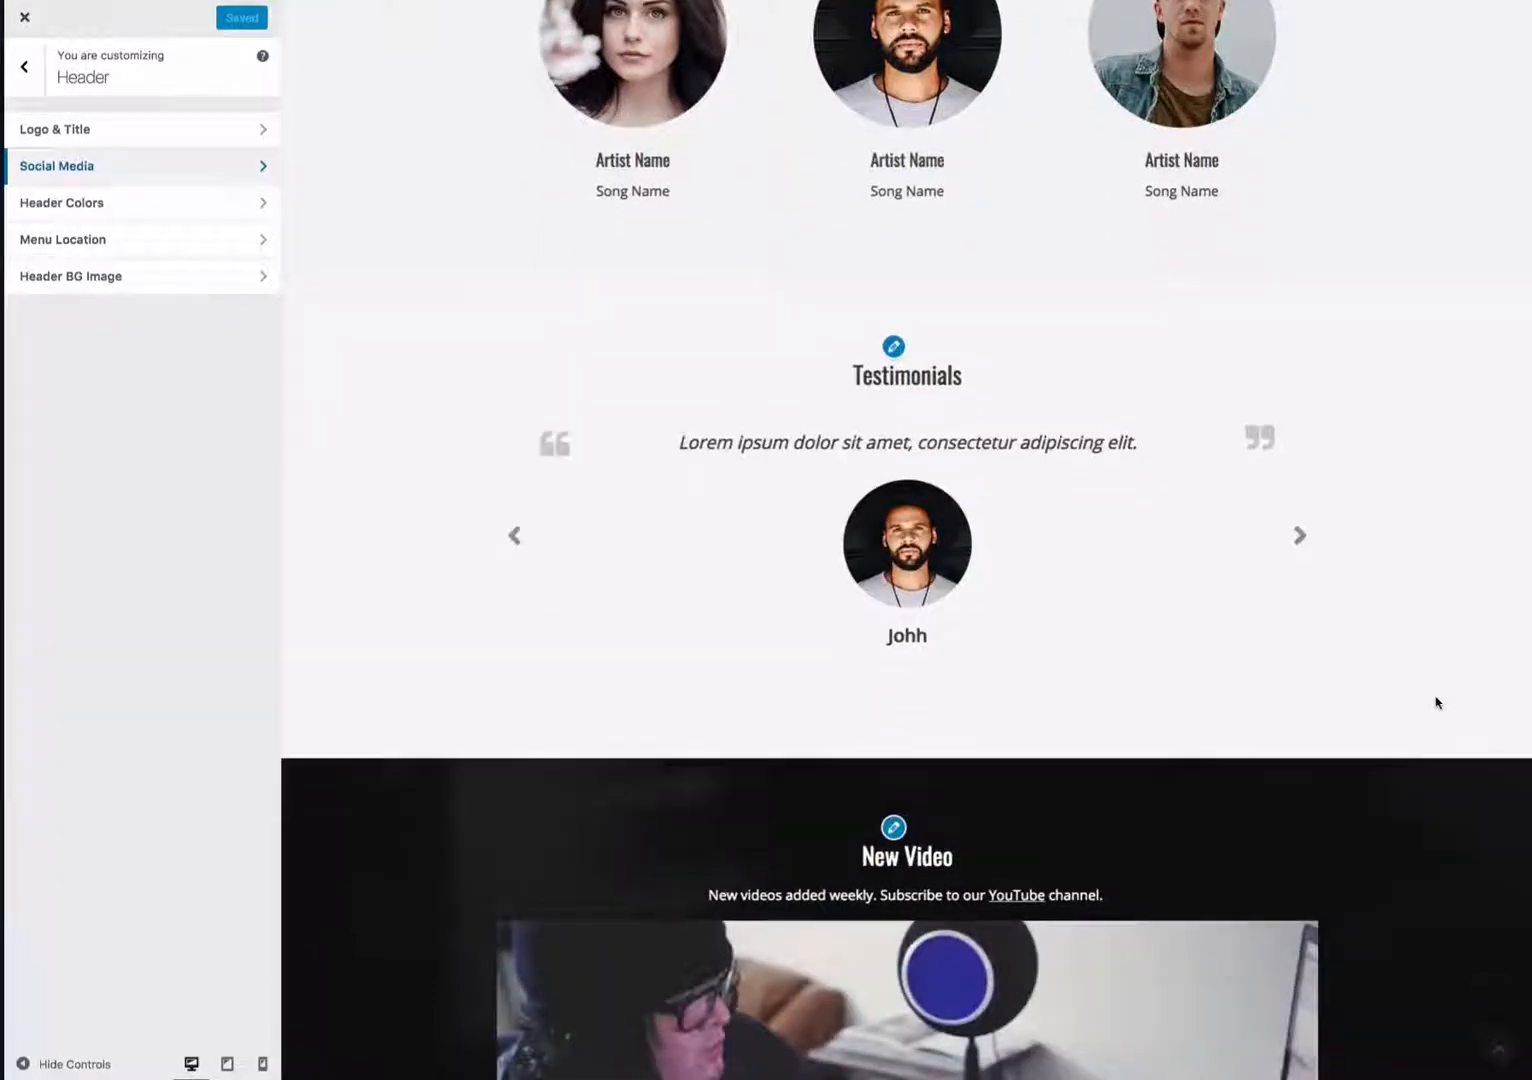
{"action": "scroll", "coordinate": [1437, 702], "scroll_direction": "down", "scroll_amount": 6}
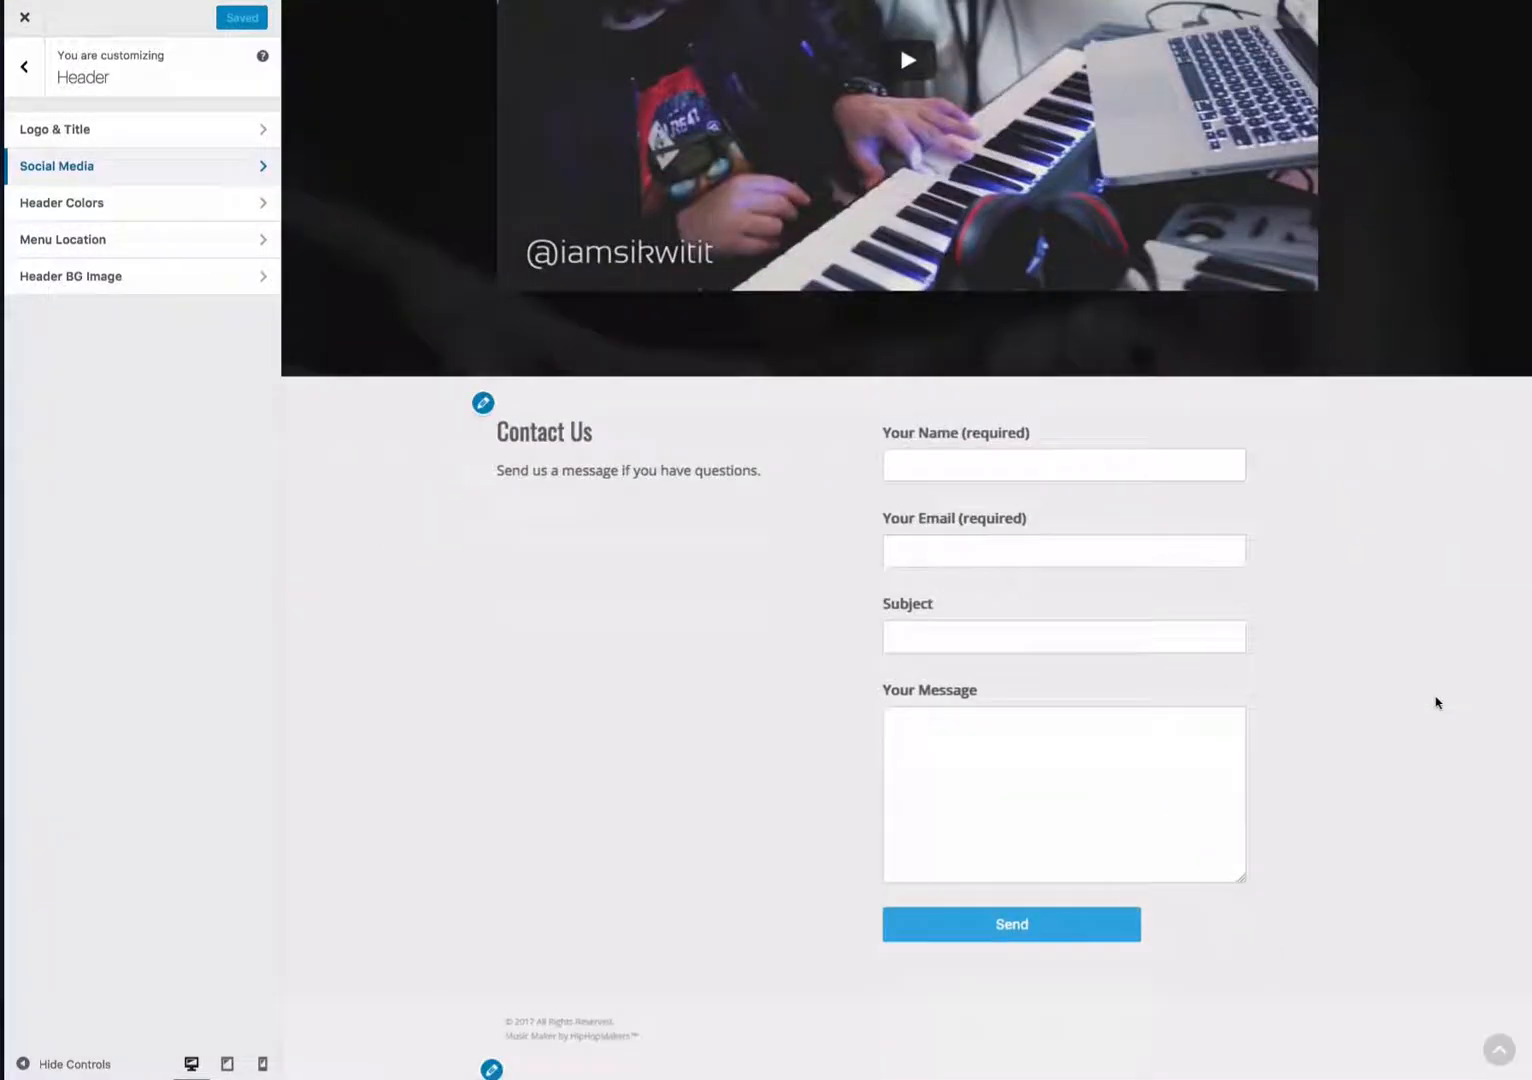
- Open the Frontpage Sections widget area and scroll through the homepage preview to review its sections
{"action": "scroll", "coordinate": [1436, 703], "scroll_direction": "up", "scroll_amount": 15}
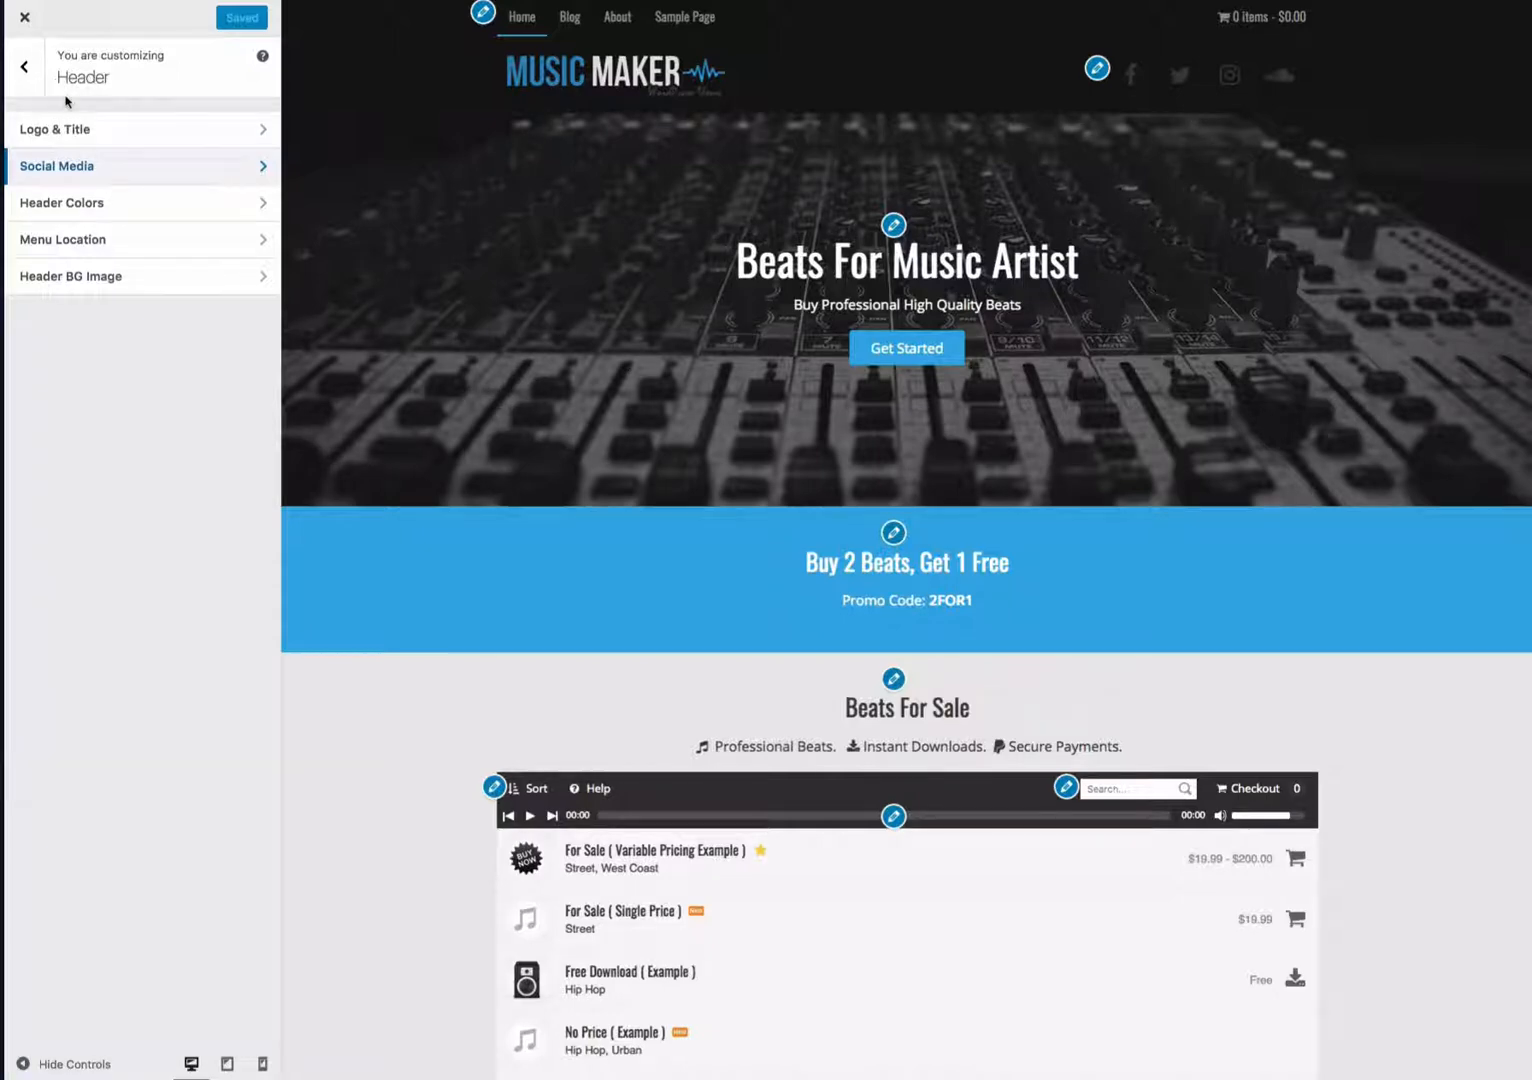
{"action": "left_click", "coordinate": [28, 88]}
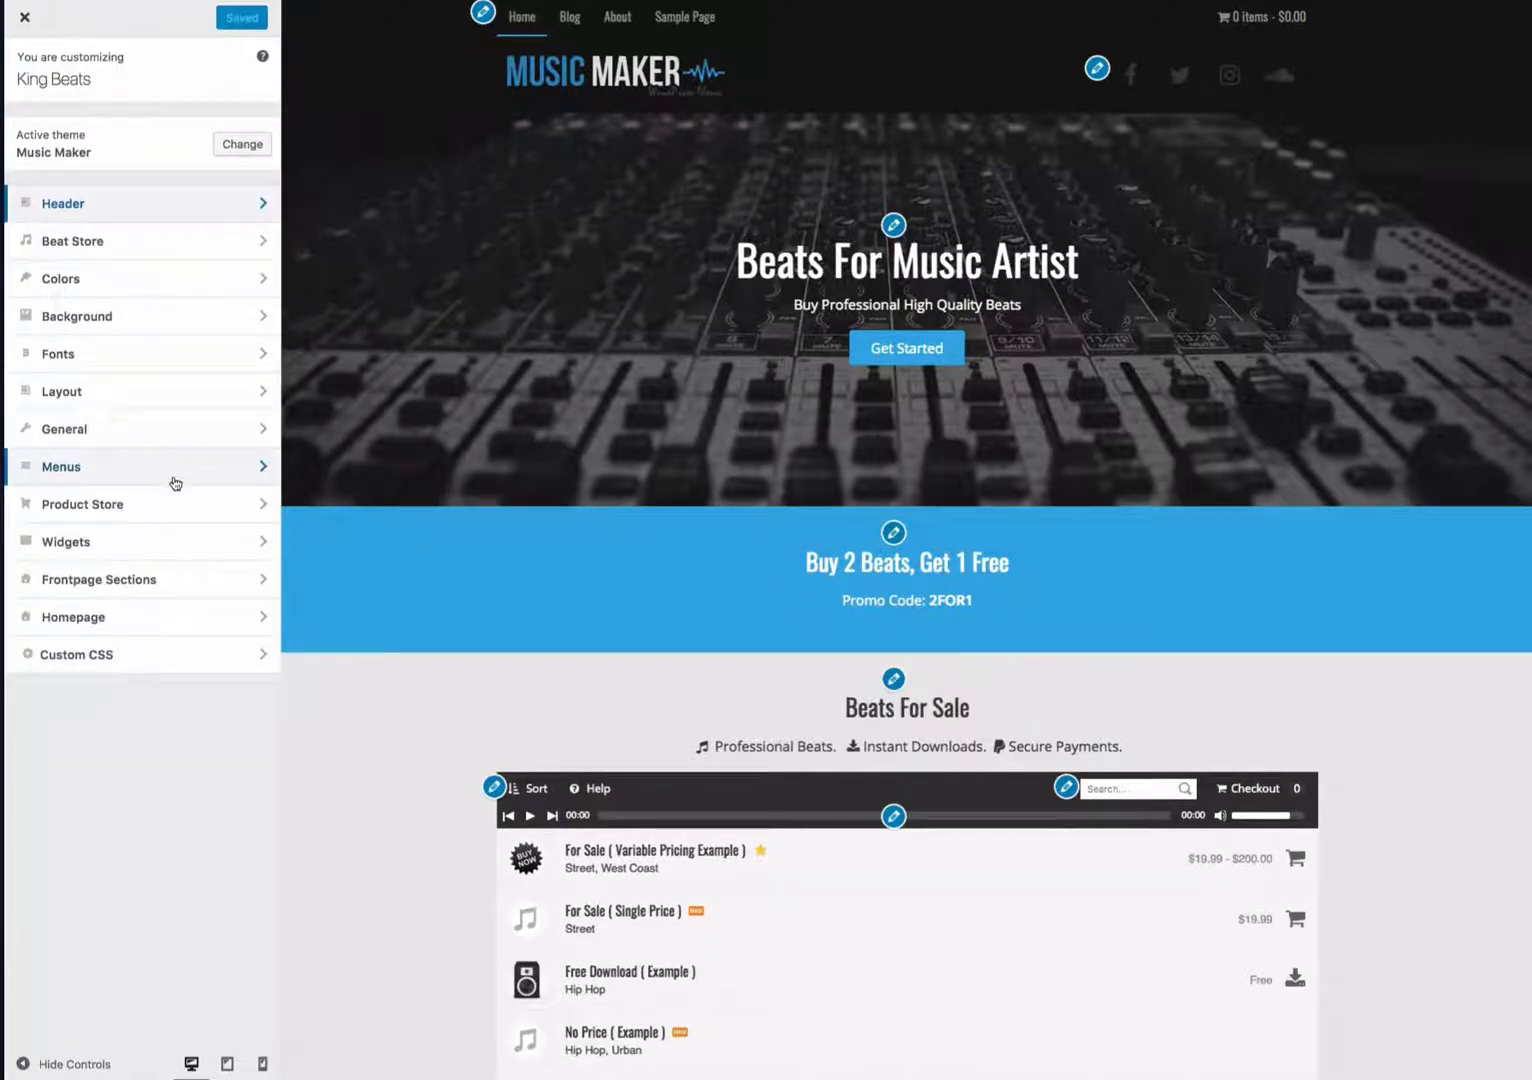
{"action": "left_click", "coordinate": [131, 541]}
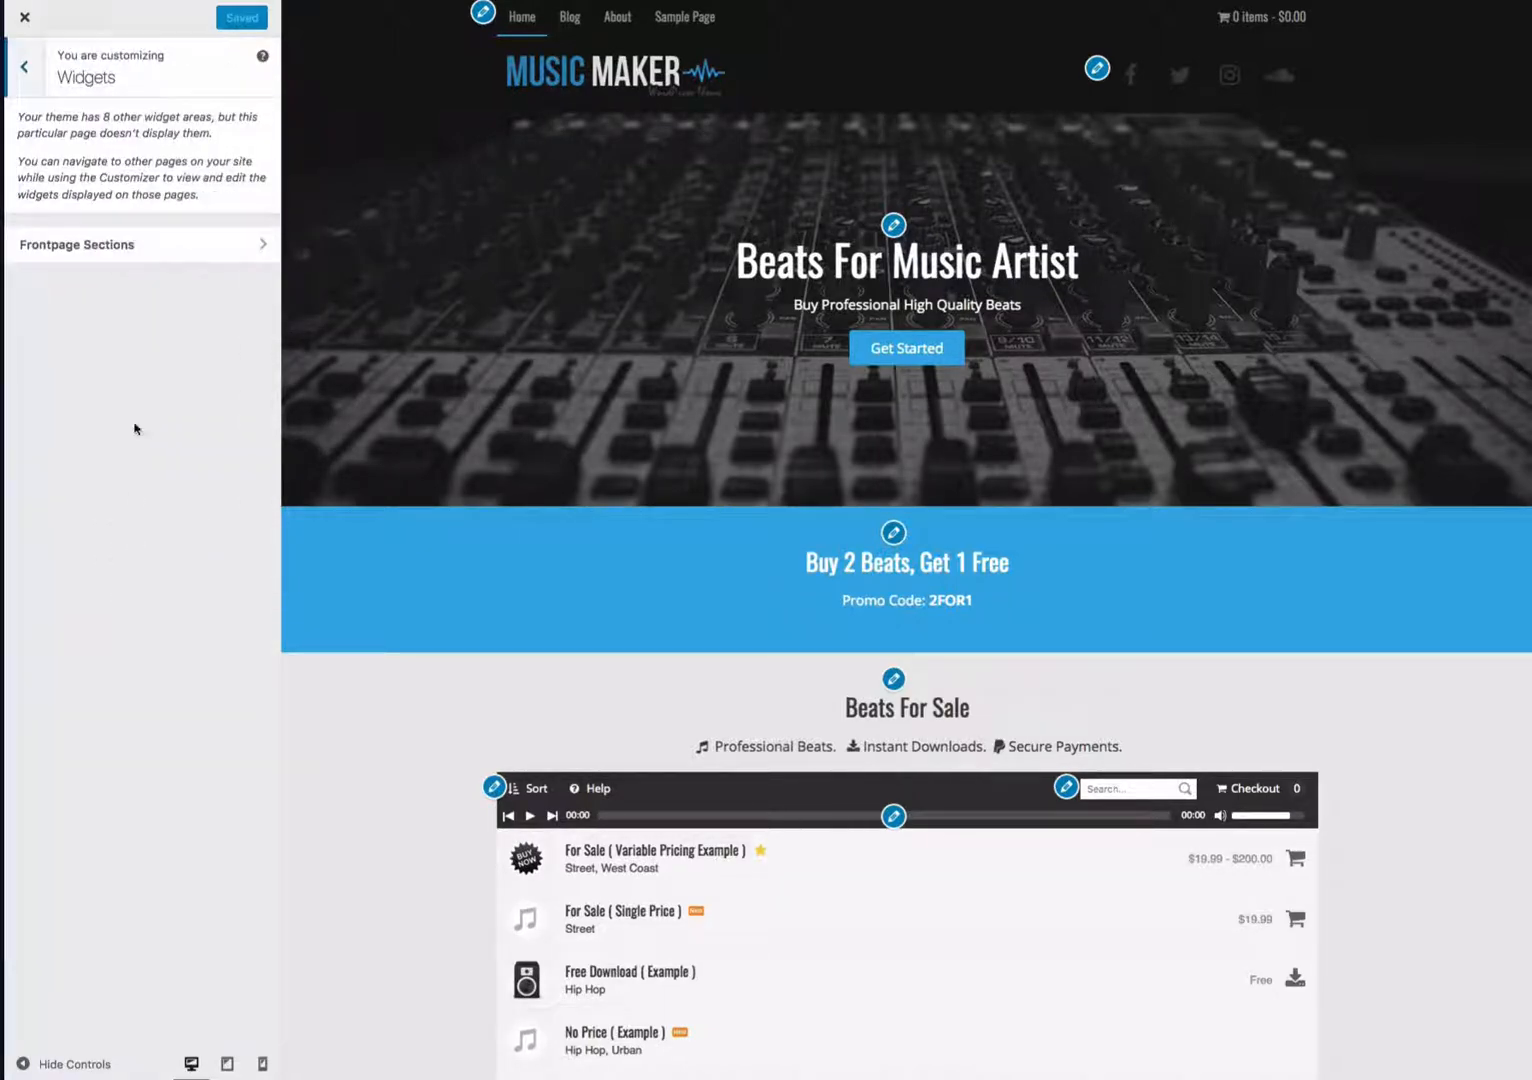
{"action": "left_click", "coordinate": [146, 258]}
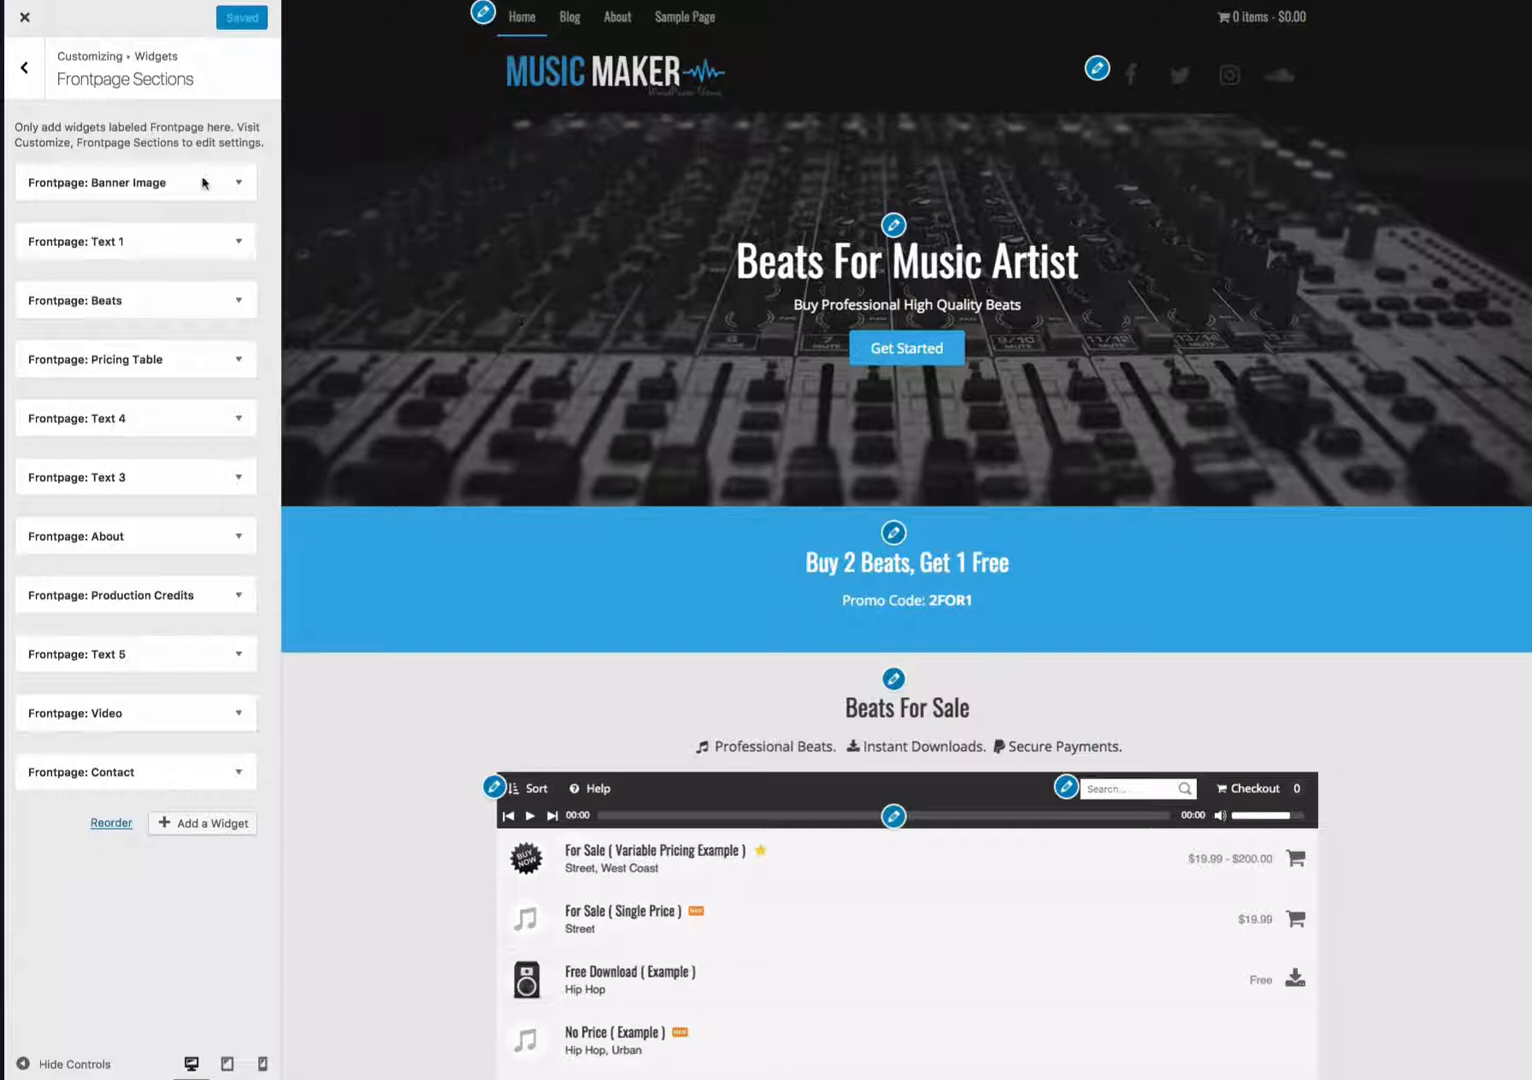
{"action": "scroll", "coordinate": [884, 263], "scroll_direction": "down", "scroll_amount": 3}
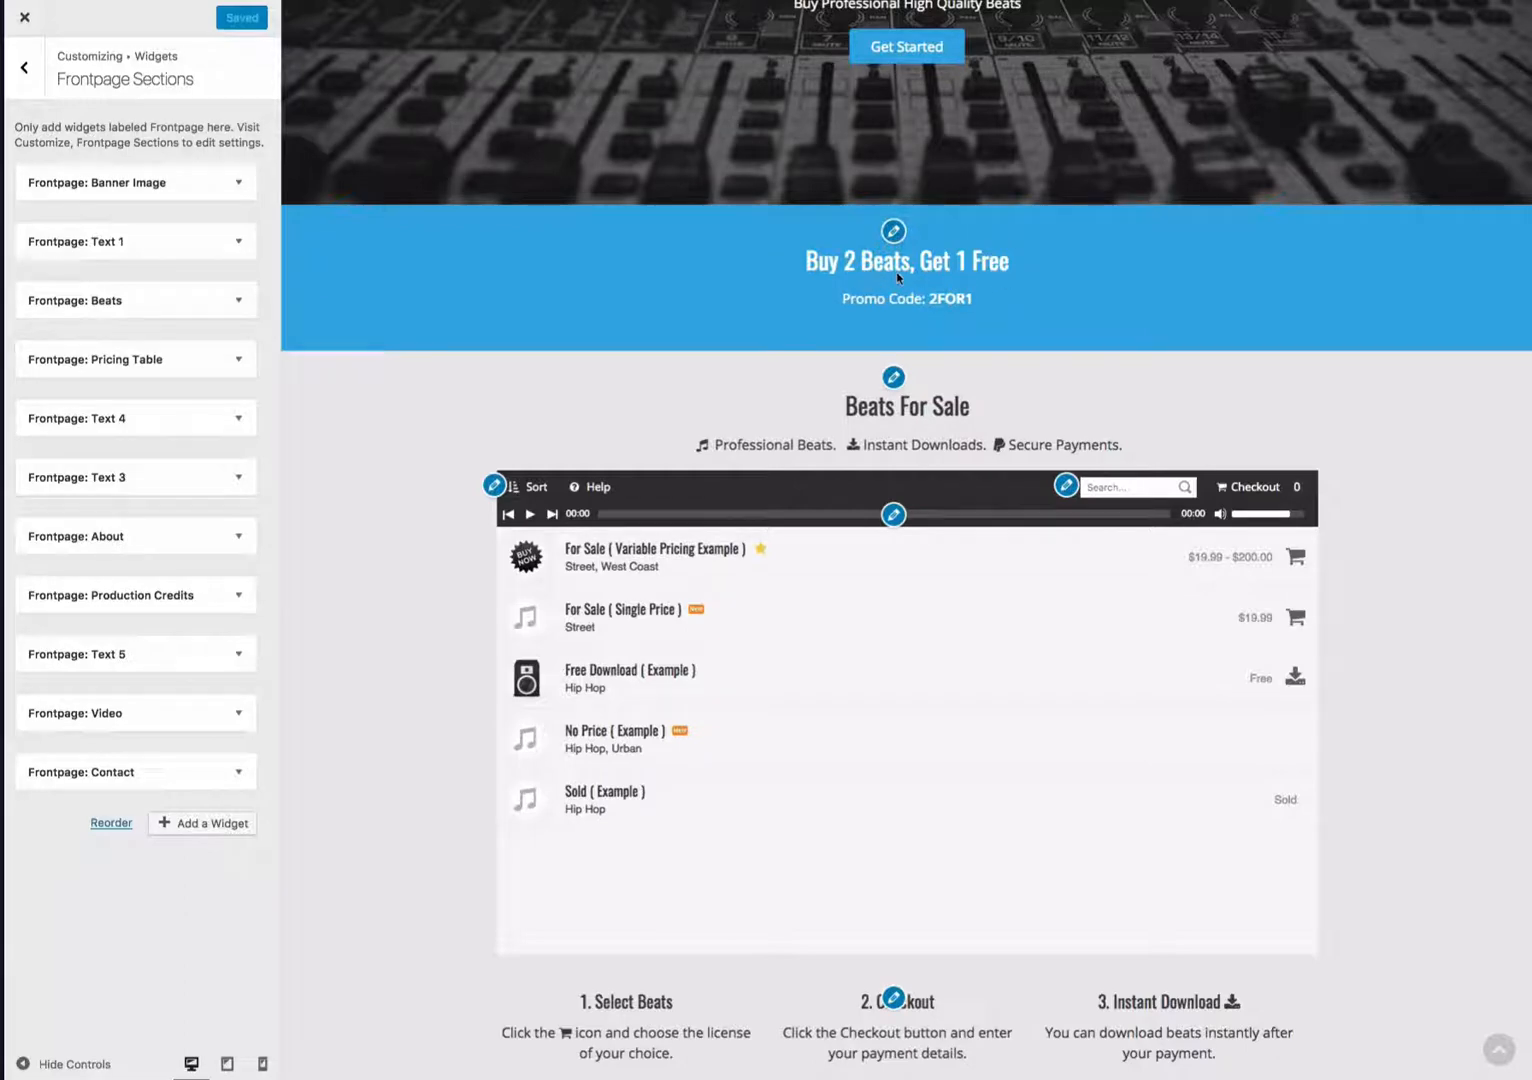
{"action": "scroll", "coordinate": [506, 273], "scroll_direction": "down", "scroll_amount": 2}
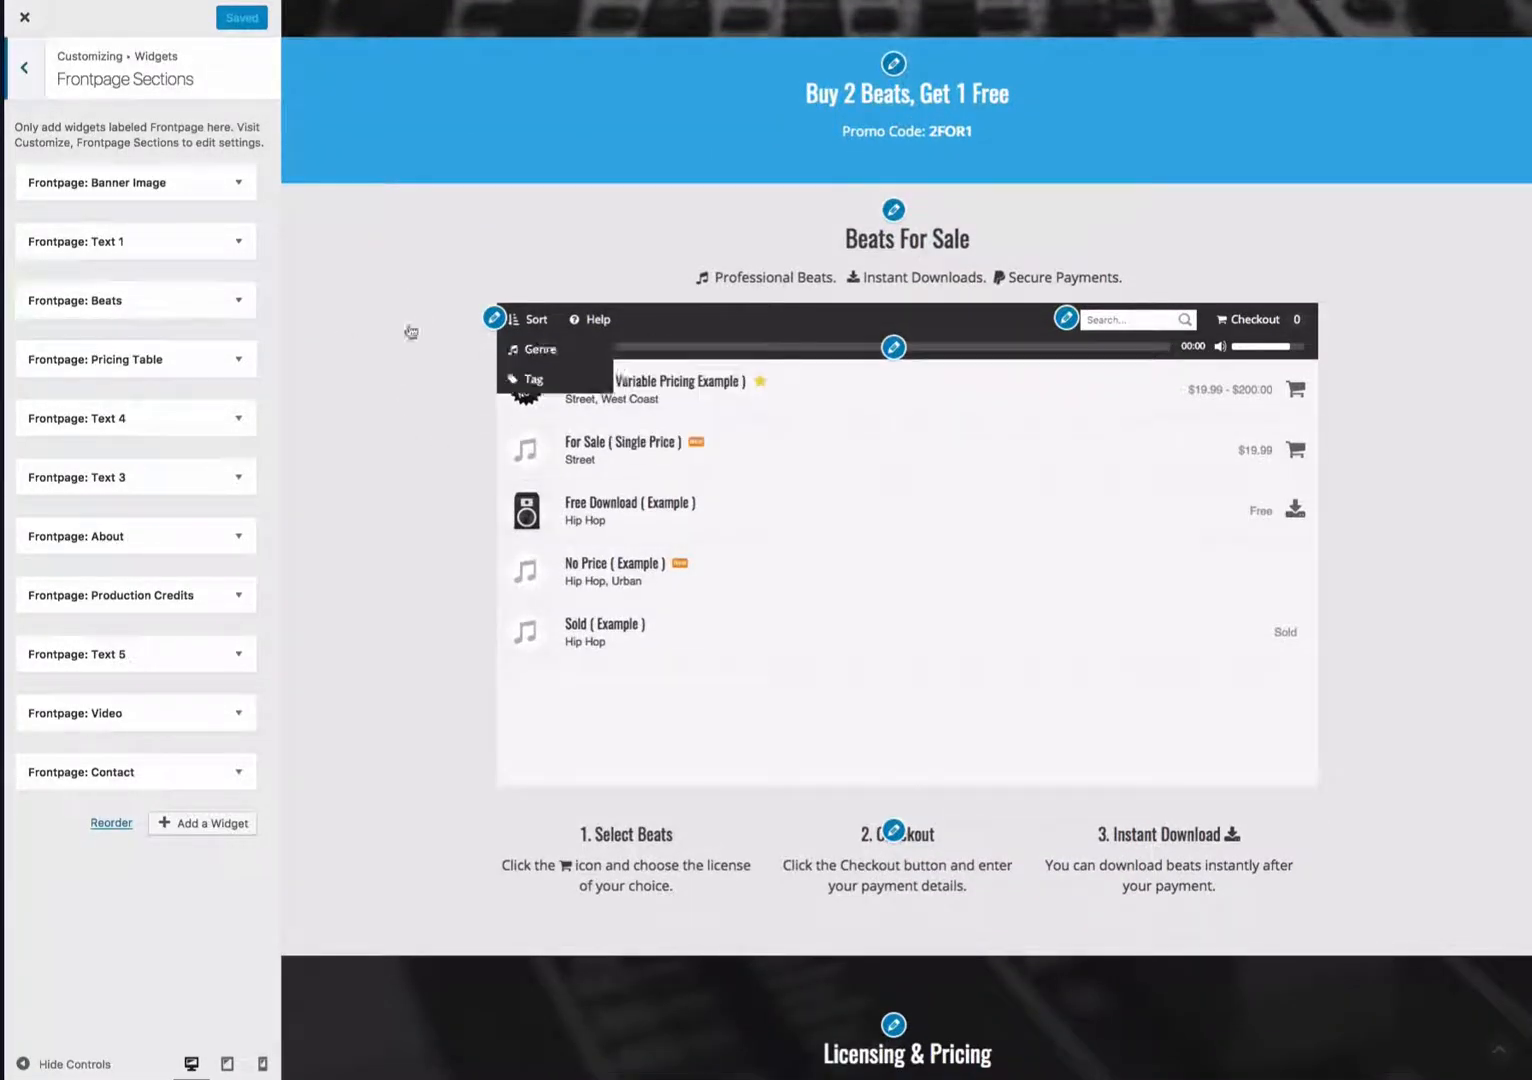
{"action": "scroll", "coordinate": [354, 314], "scroll_direction": "down", "scroll_amount": 2}
{"action": "scroll", "coordinate": [356, 314], "scroll_direction": "down", "scroll_amount": 5}
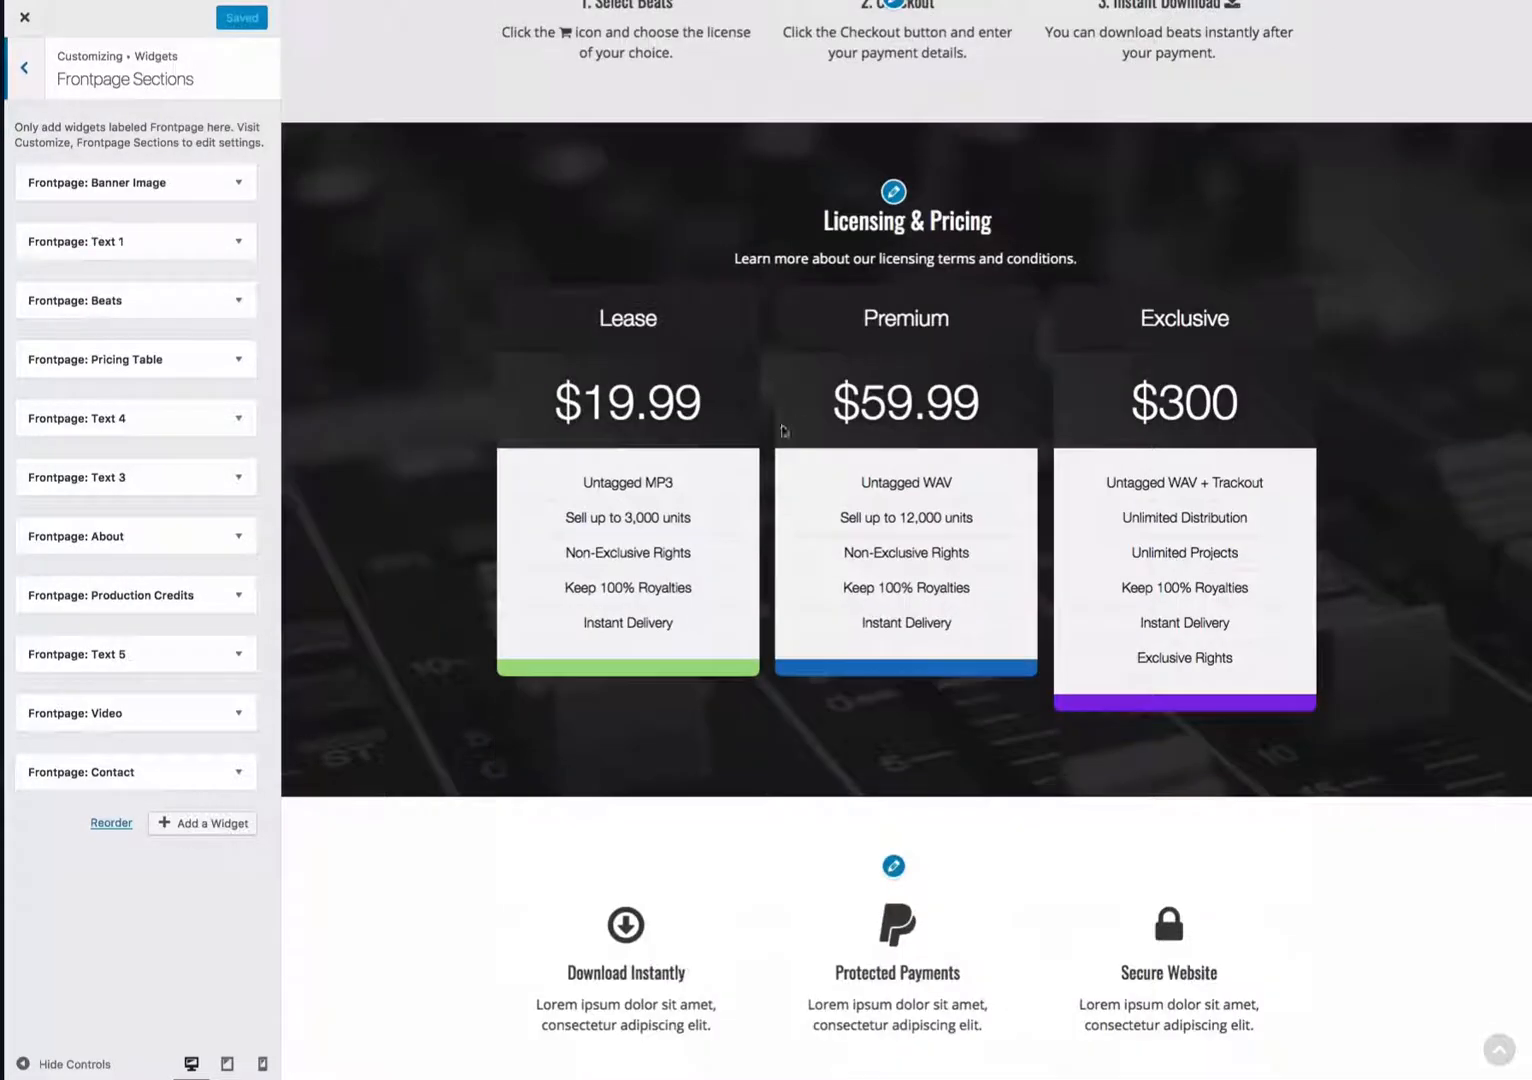
{"action": "scroll", "coordinate": [369, 506], "scroll_direction": "down", "scroll_amount": 10}
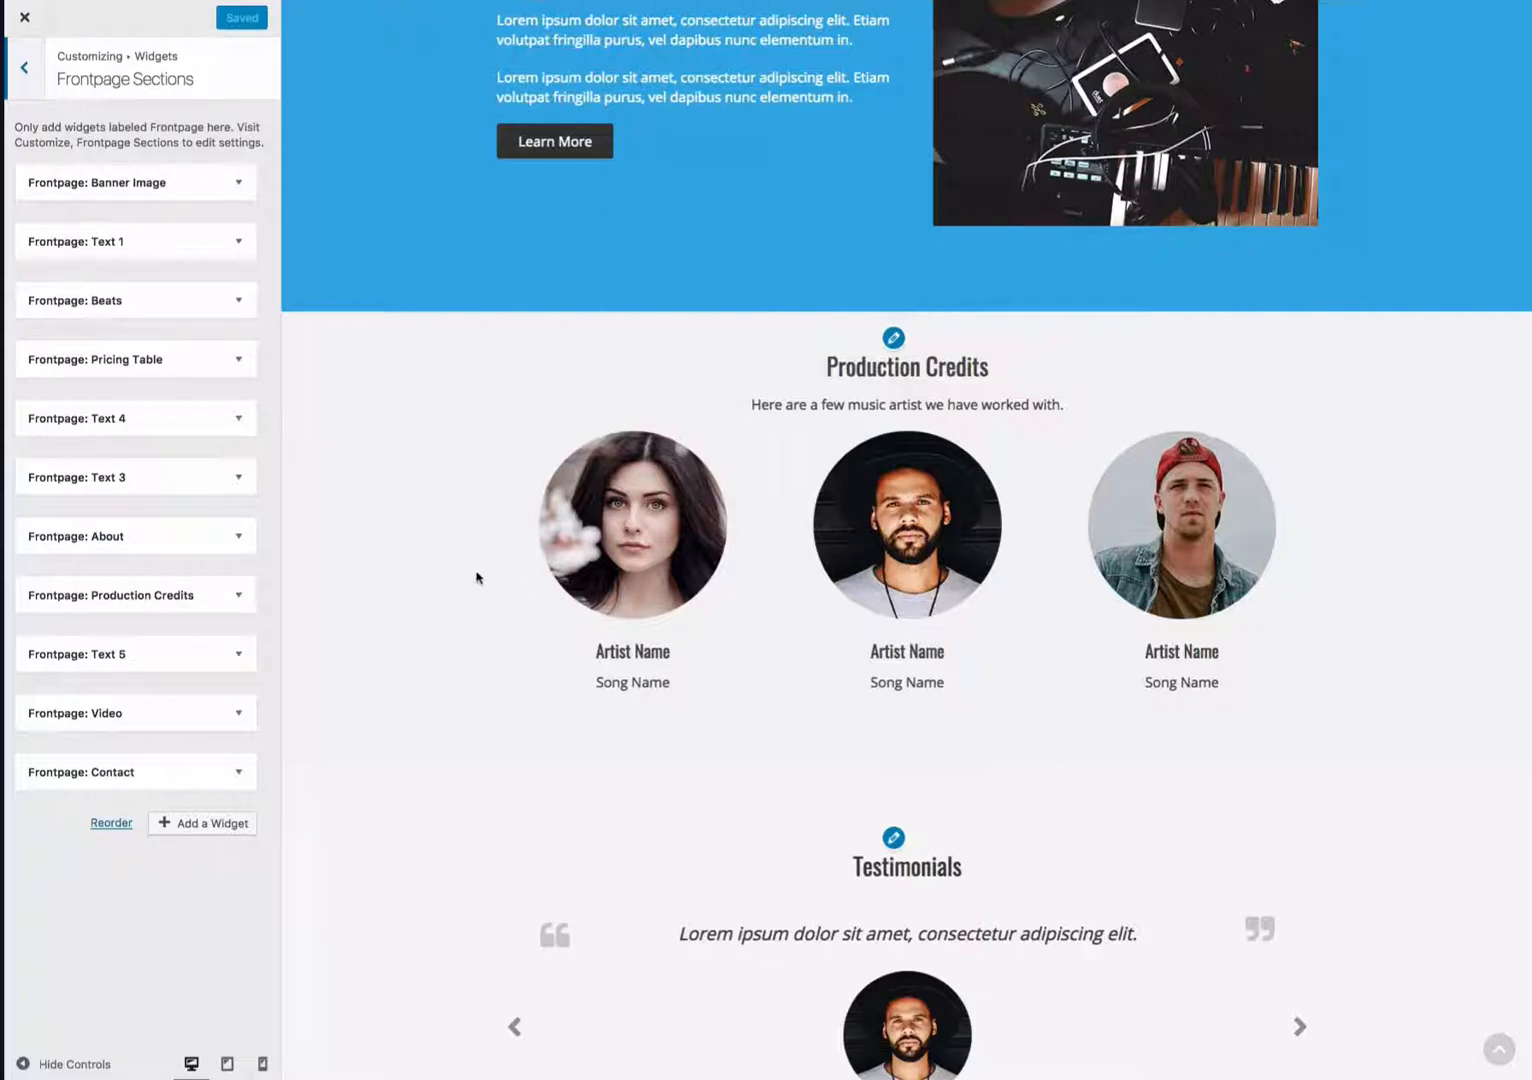
{"action": "scroll", "coordinate": [476, 577], "scroll_direction": "down", "scroll_amount": 4}
{"action": "scroll", "coordinate": [476, 577], "scroll_direction": "up", "scroll_amount": 3}
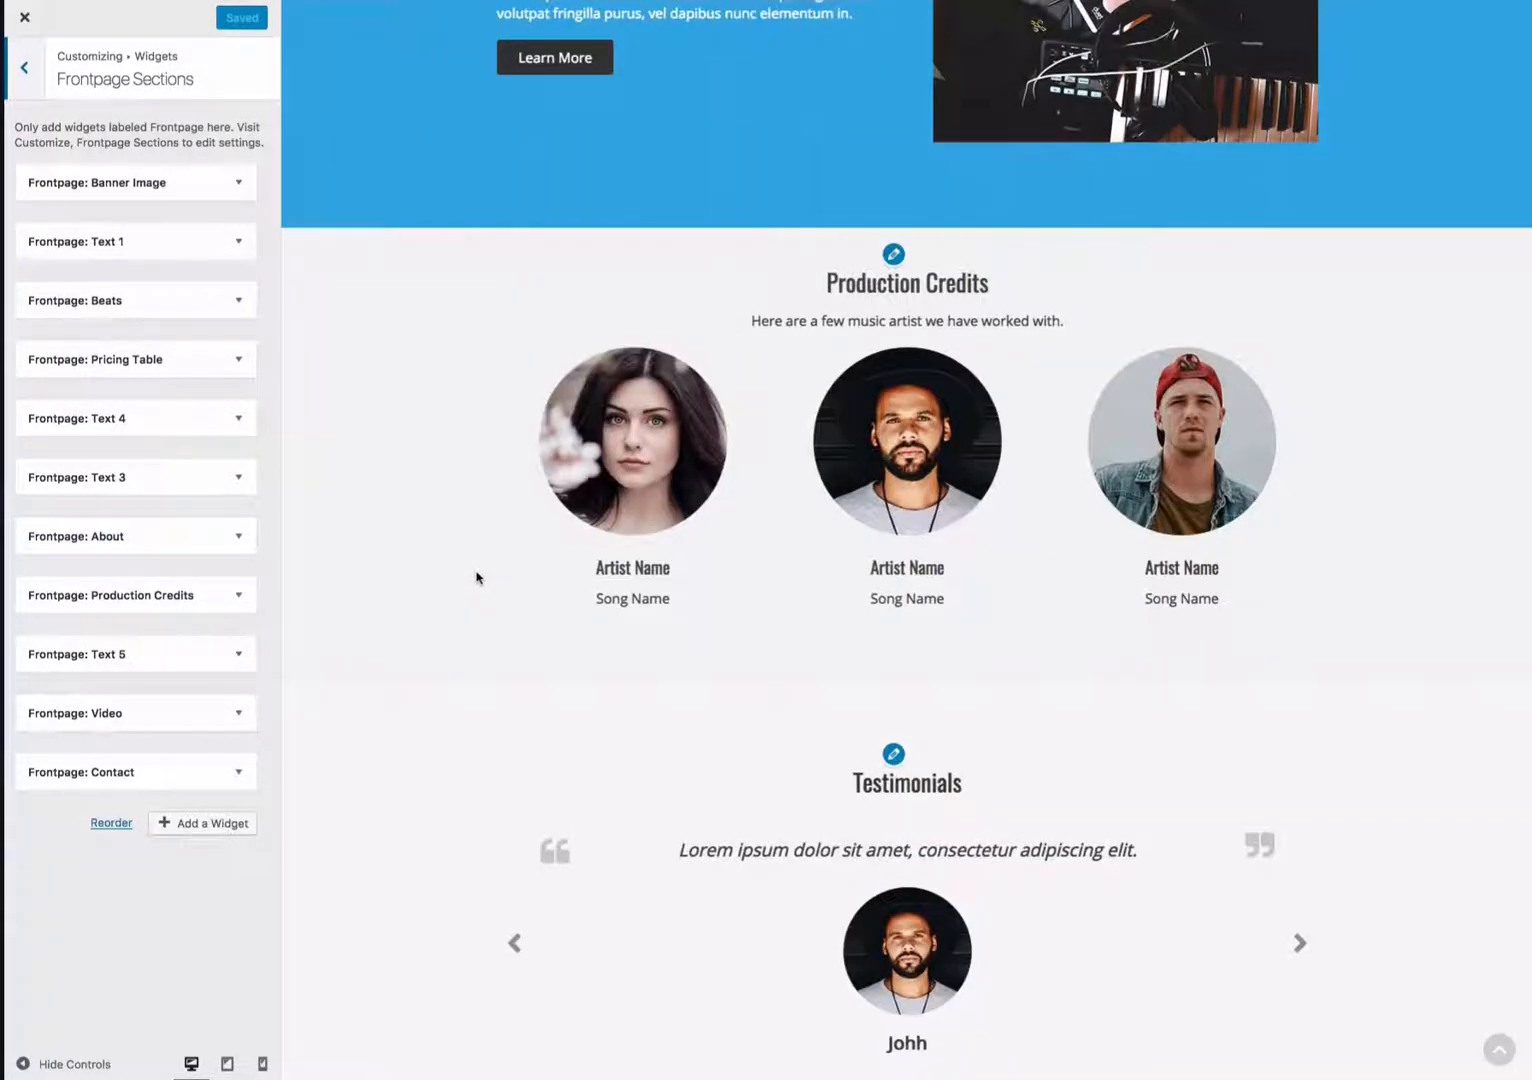
- Remove the Frontpage: Production Credits and Frontpage: Text 5 widgets from Frontpage Sections
{"action": "left_click", "coordinate": [160, 597]}
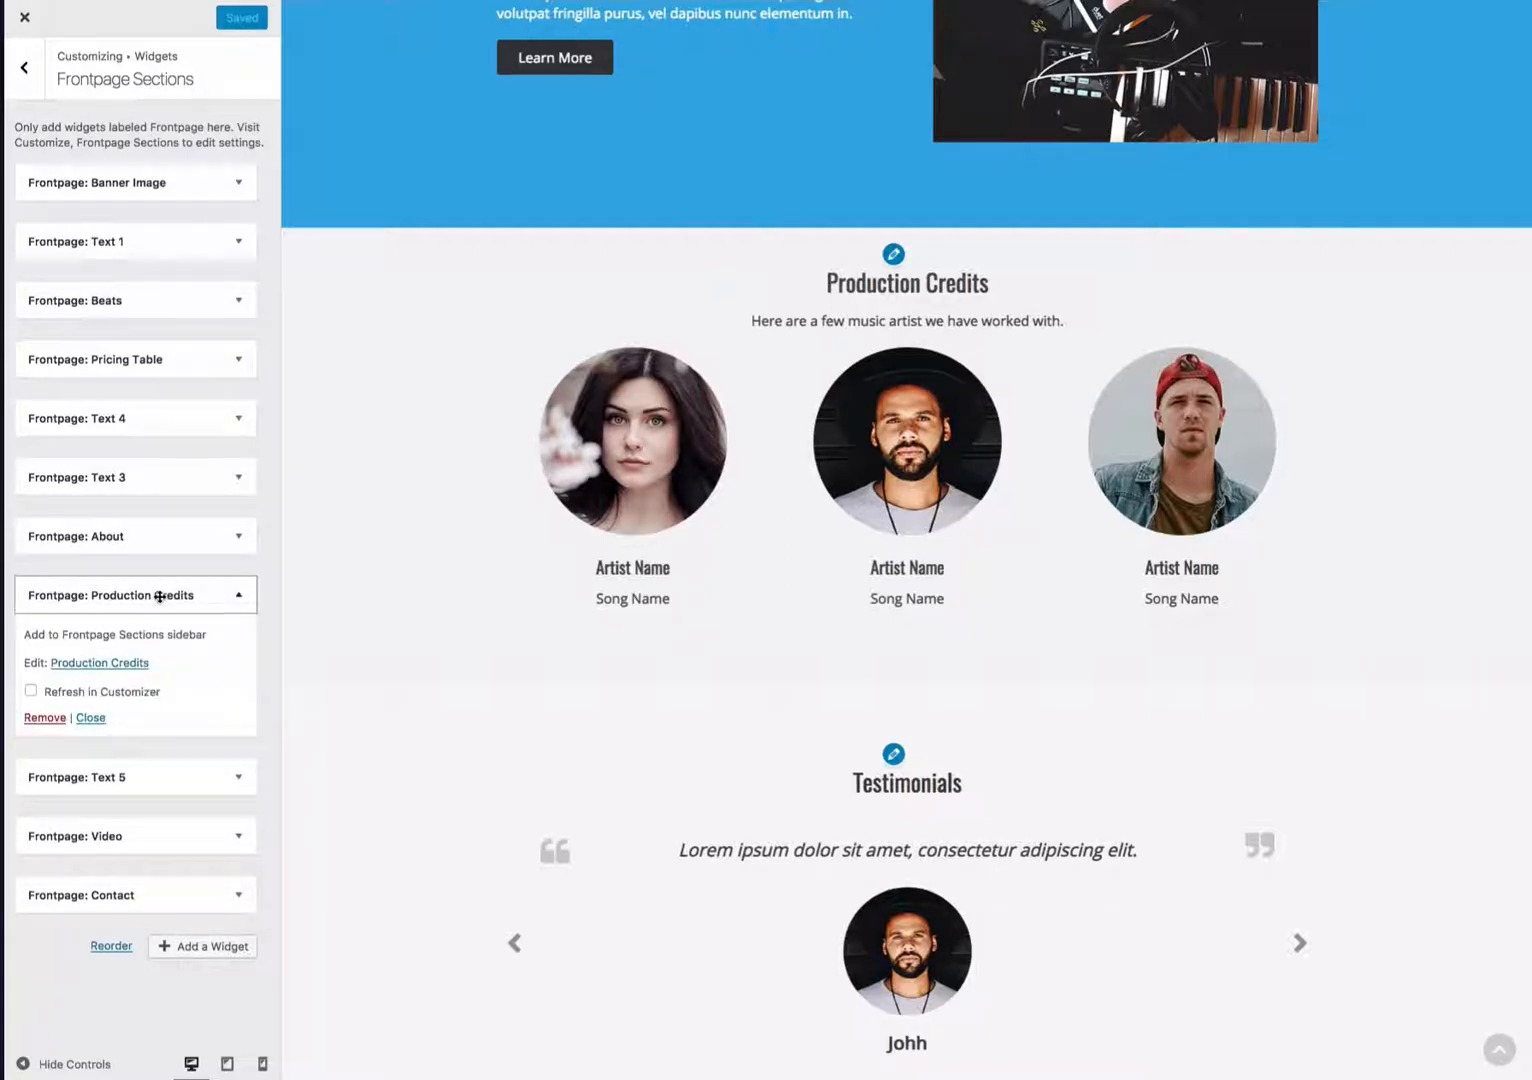
{"action": "left_click", "coordinate": [50, 718]}
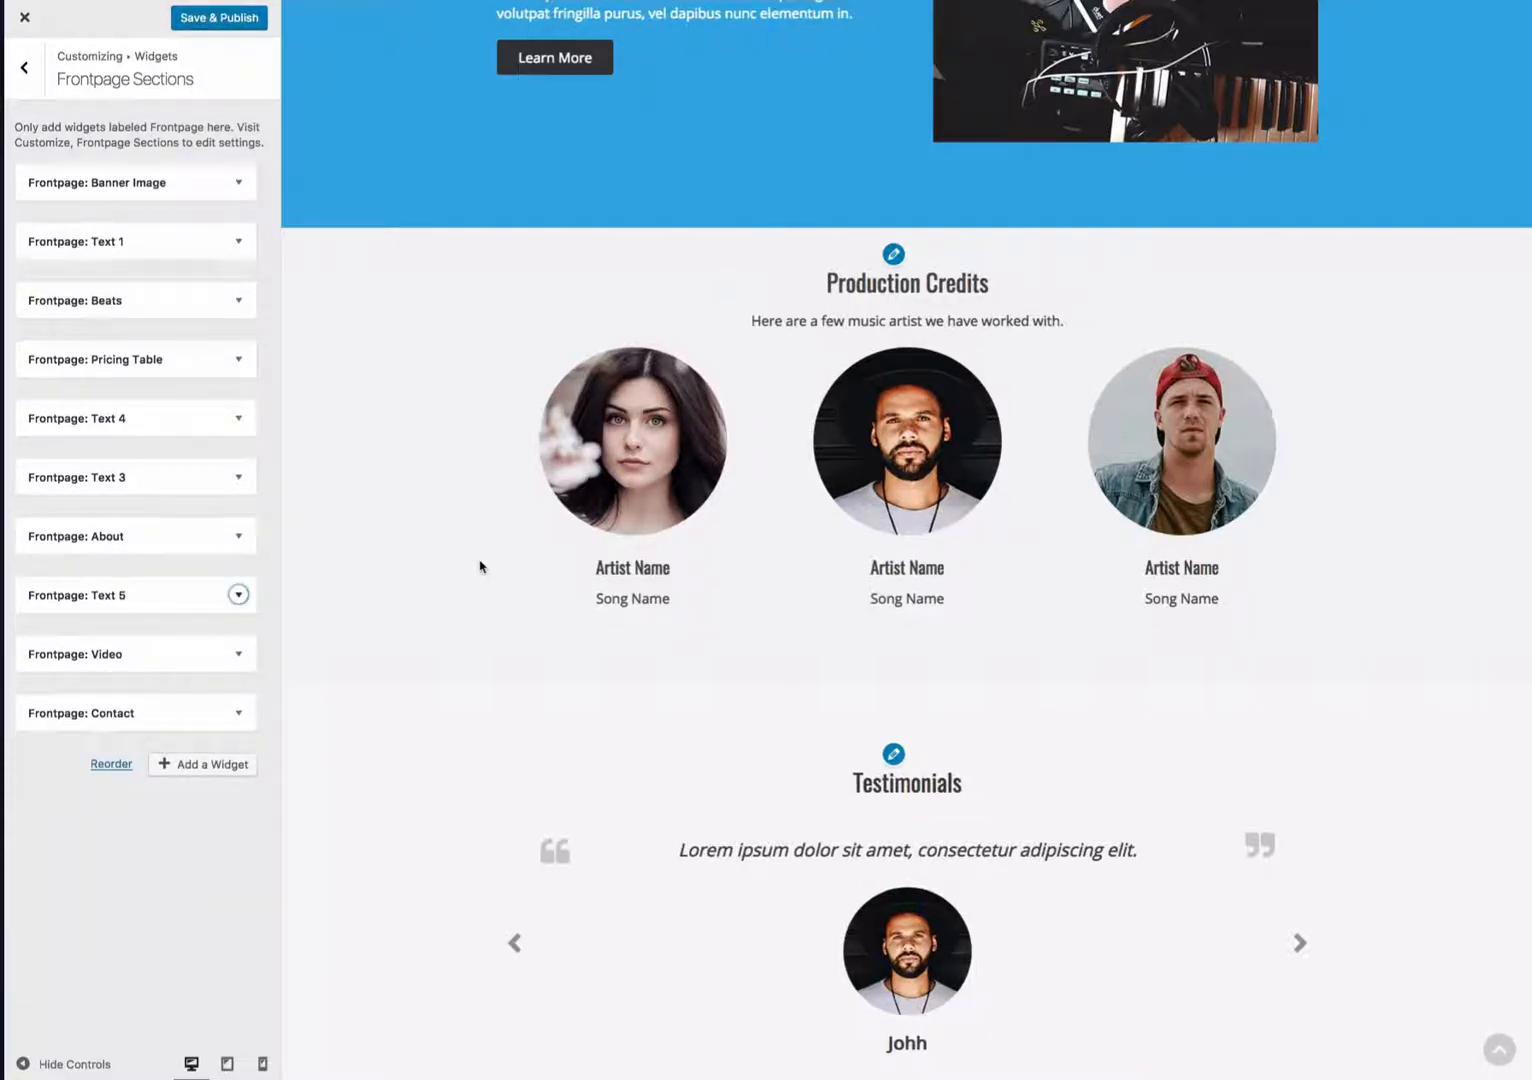
{"action": "left_click", "coordinate": [238, 596]}
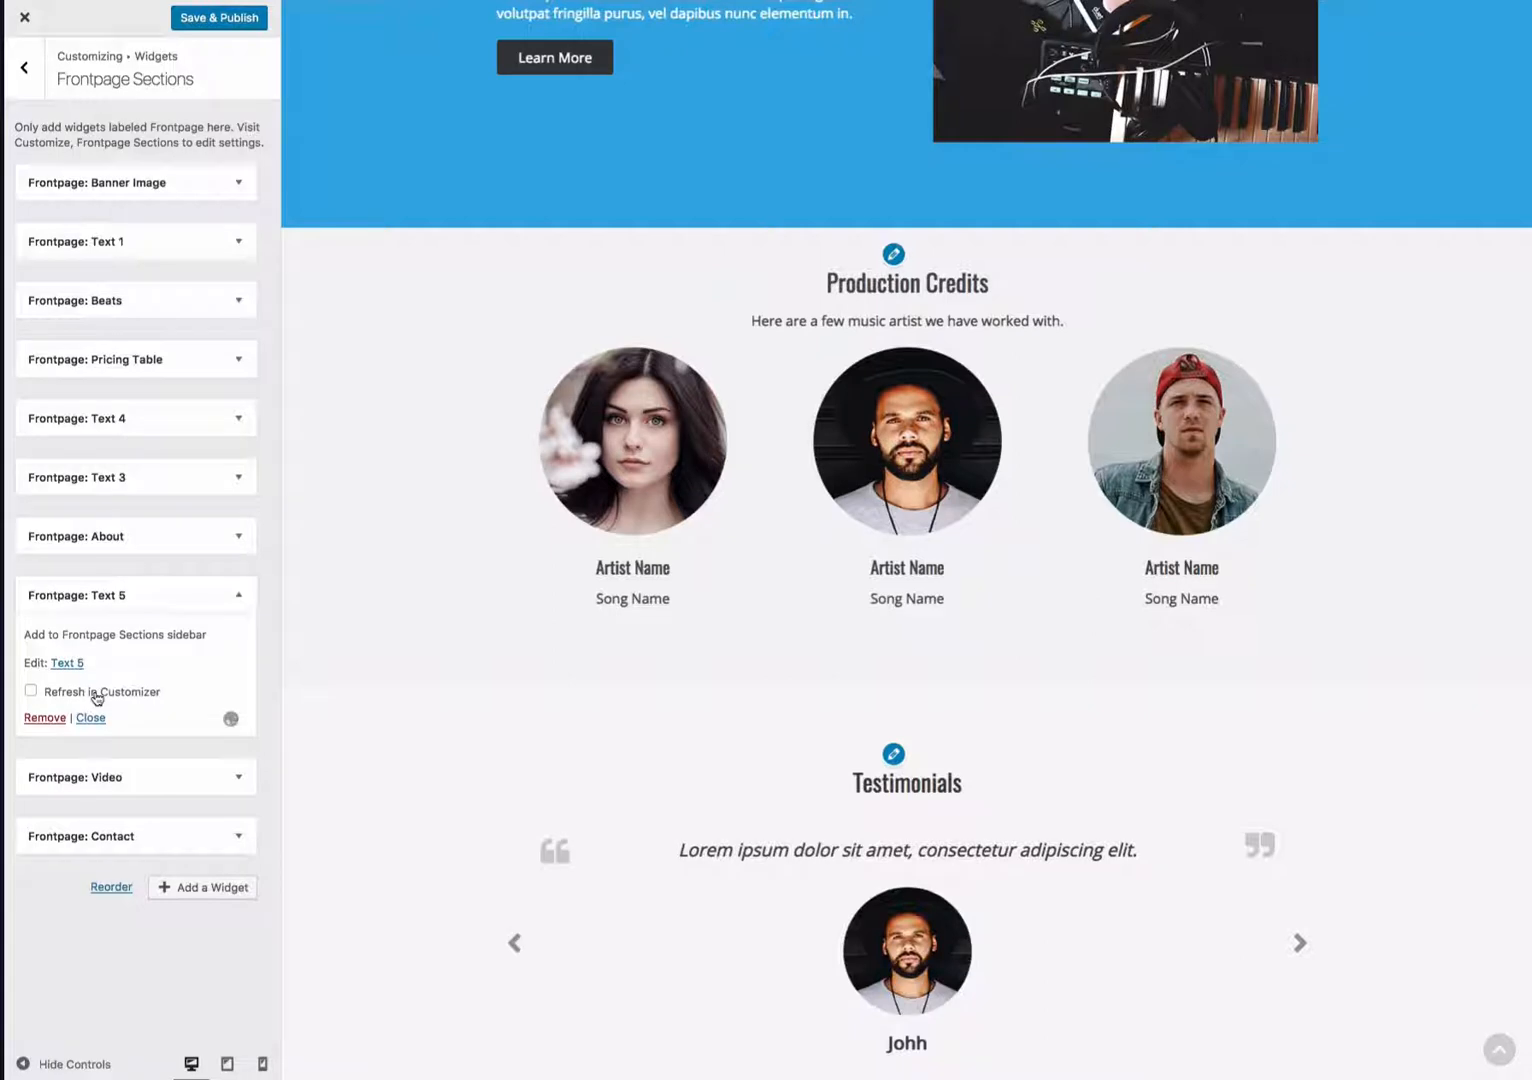
{"action": "left_click", "coordinate": [97, 698]}
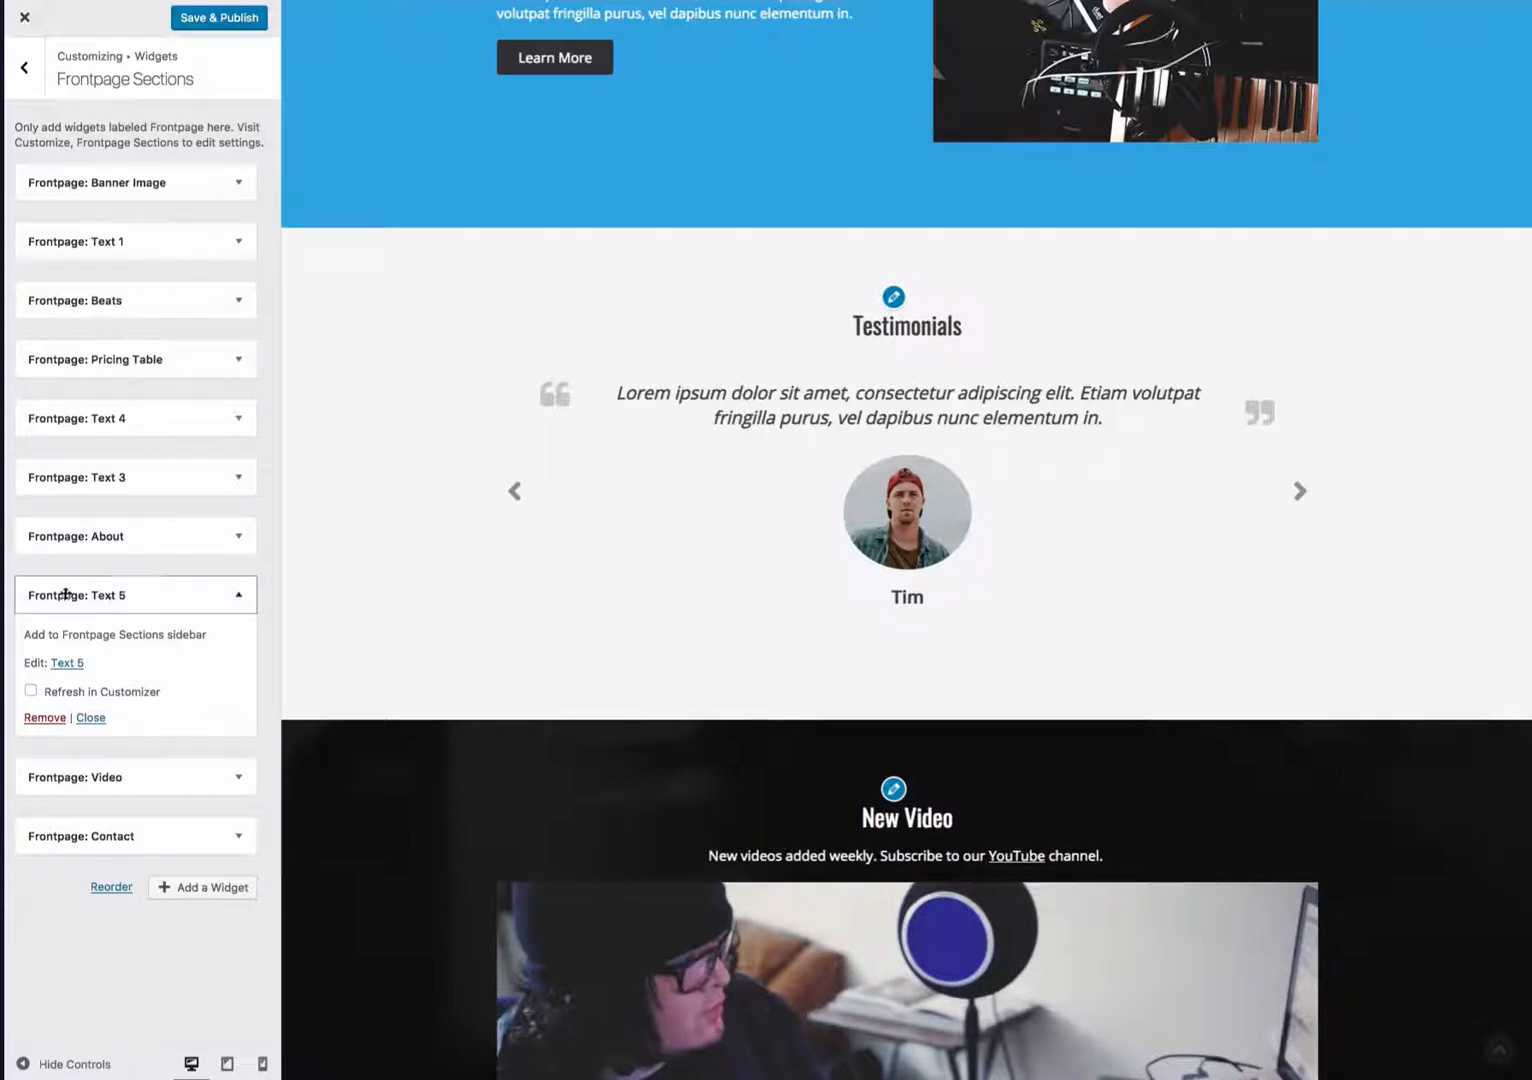
{"action": "left_click", "coordinate": [45, 717]}
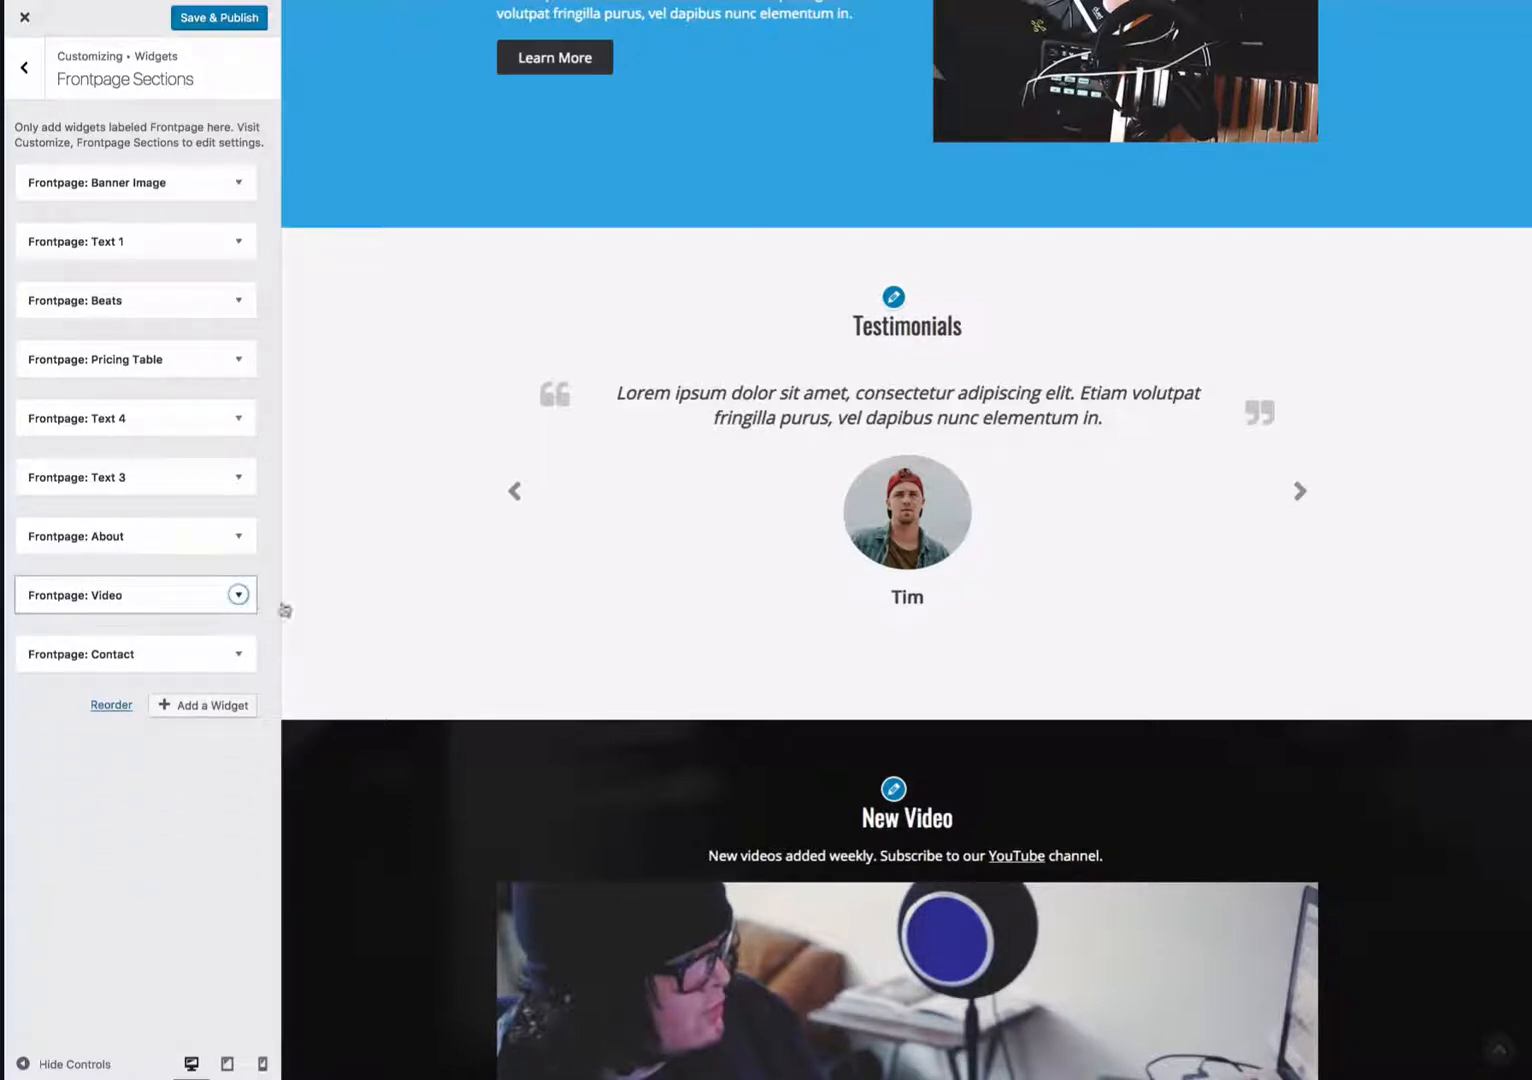
- Remove the Frontpage: Video widget from Frontpage Sections
{"action": "scroll", "coordinate": [417, 704], "scroll_direction": "down", "scroll_amount": 8}
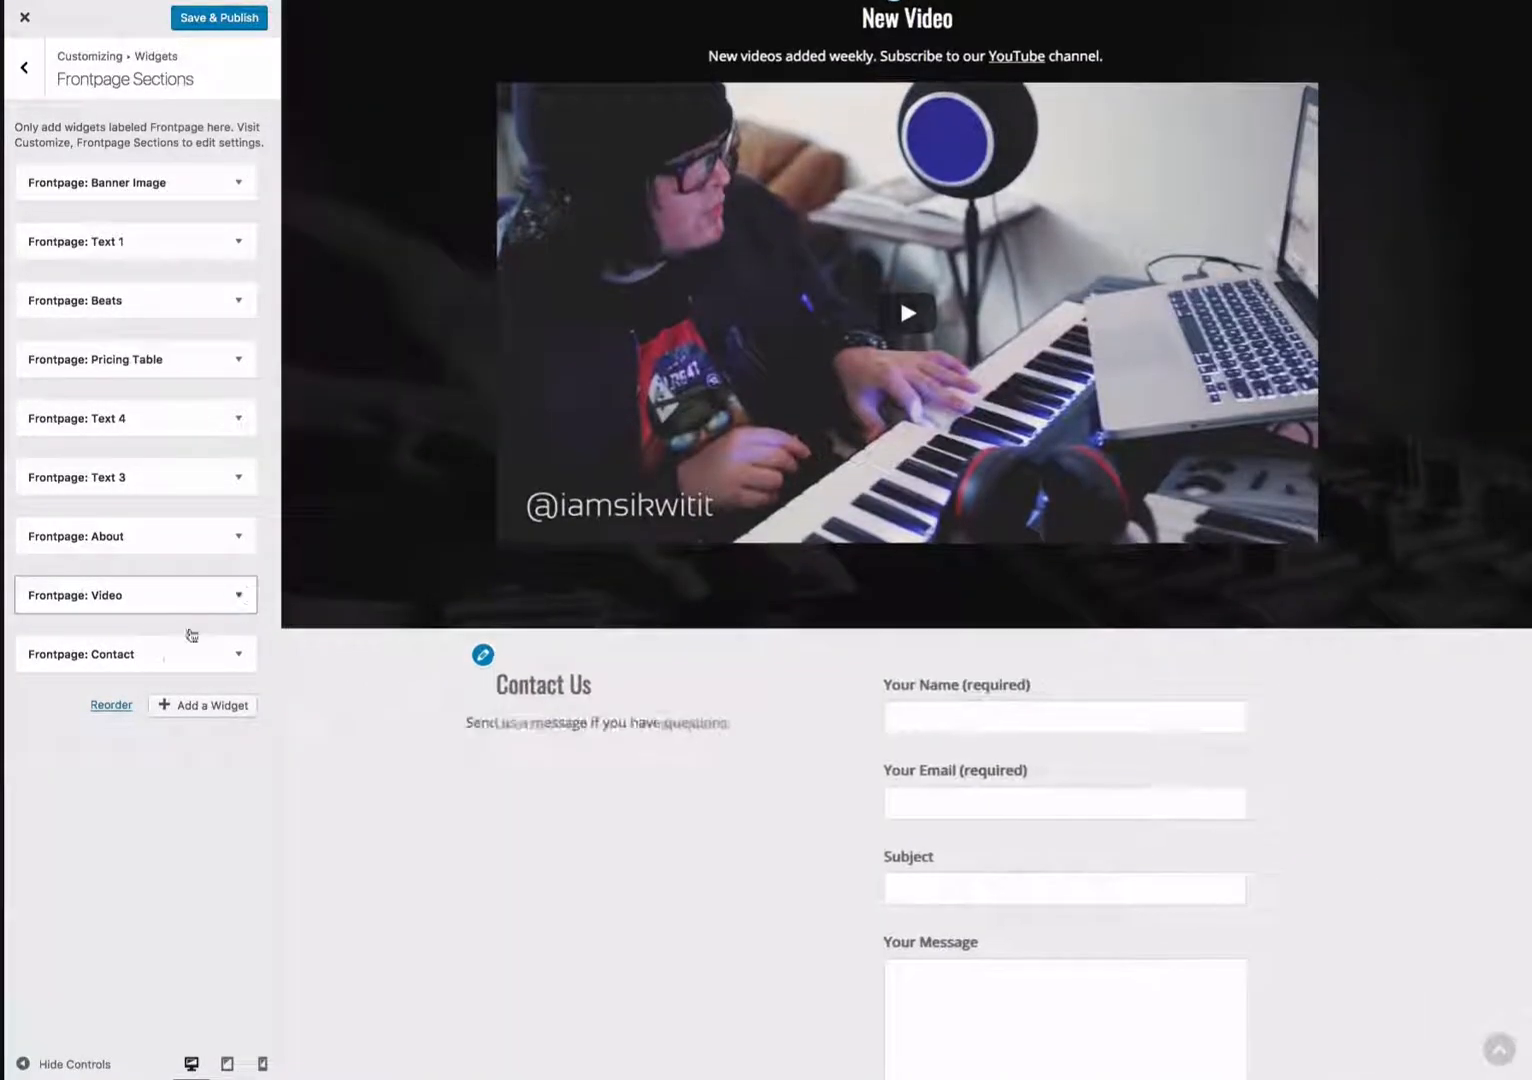
{"action": "left_click", "coordinate": [238, 597]}
{"action": "left_click", "coordinate": [45, 717]}
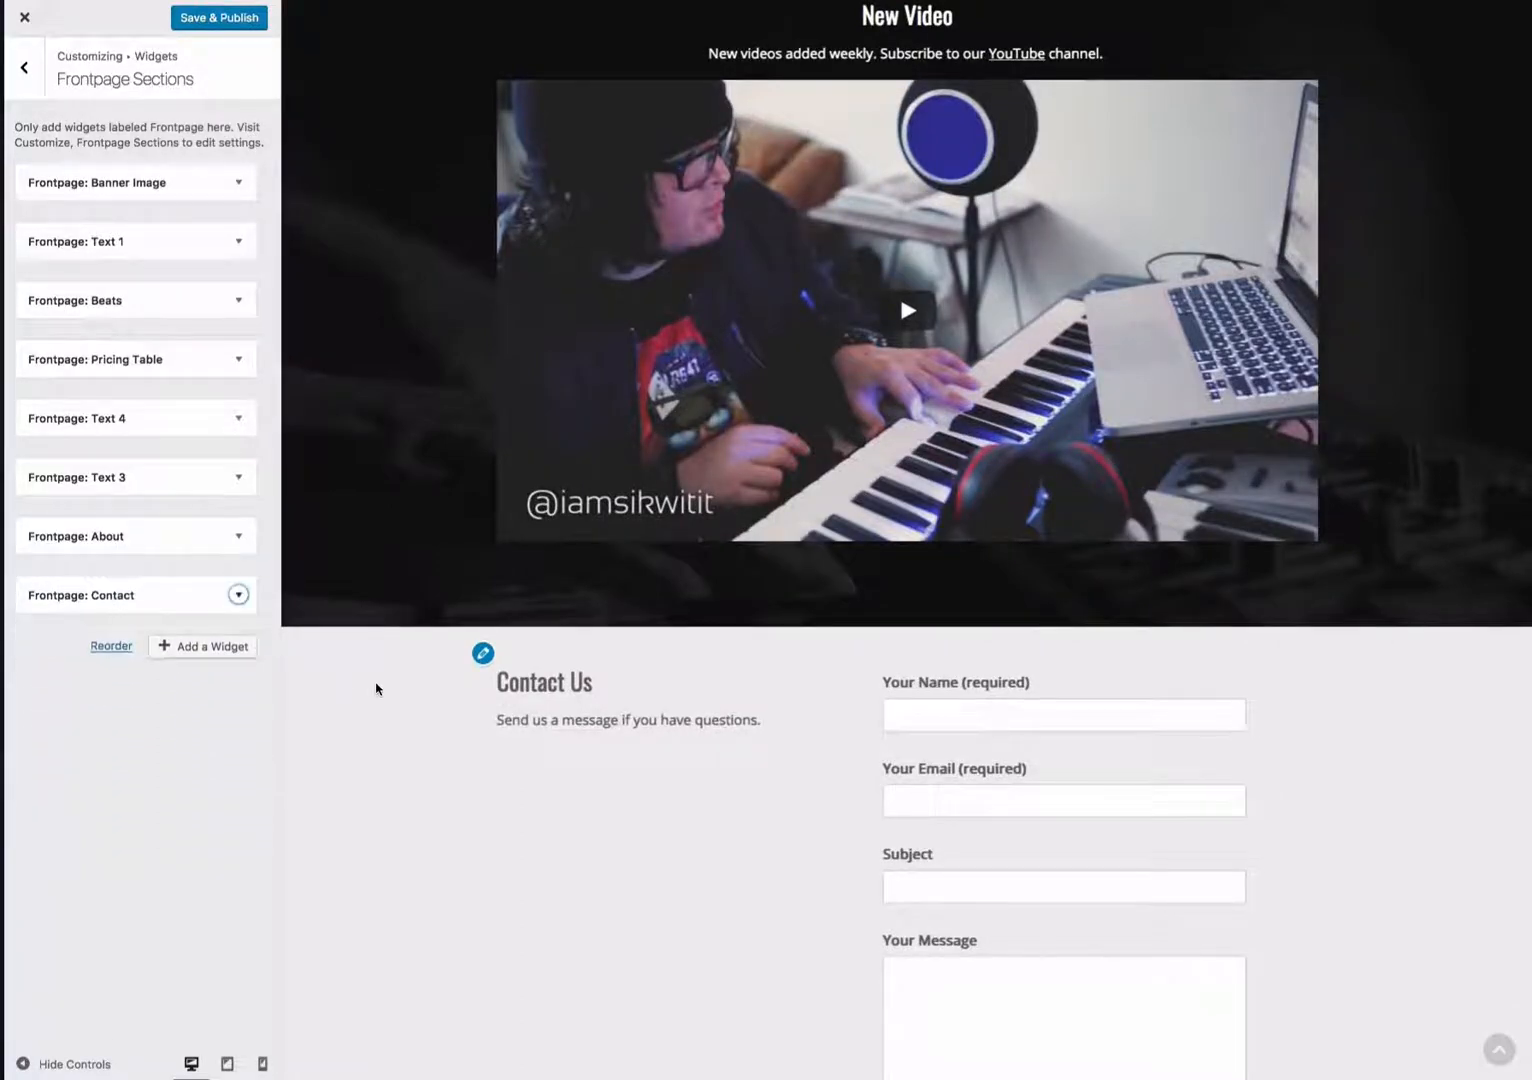
- Remove the Frontpage: Text 3 and Frontpage: Text 4 widgets from Frontpage Sections
{"action": "scroll", "coordinate": [376, 688], "scroll_direction": "up", "scroll_amount": 15}
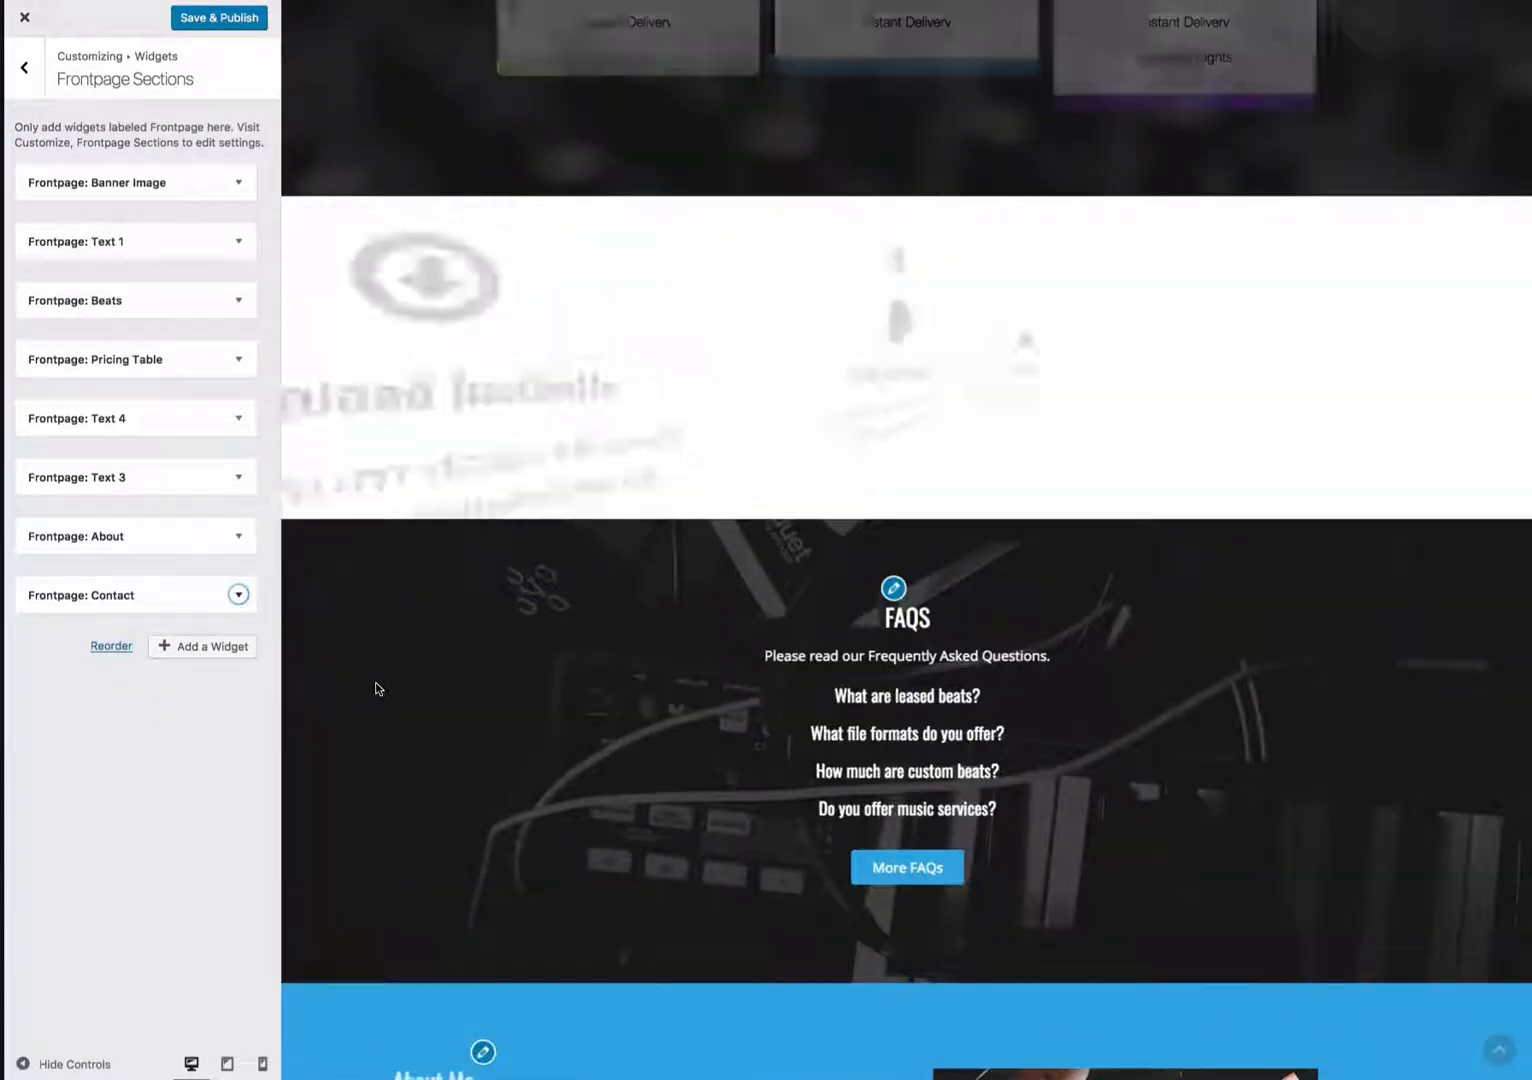
{"action": "left_click", "coordinate": [250, 481]}
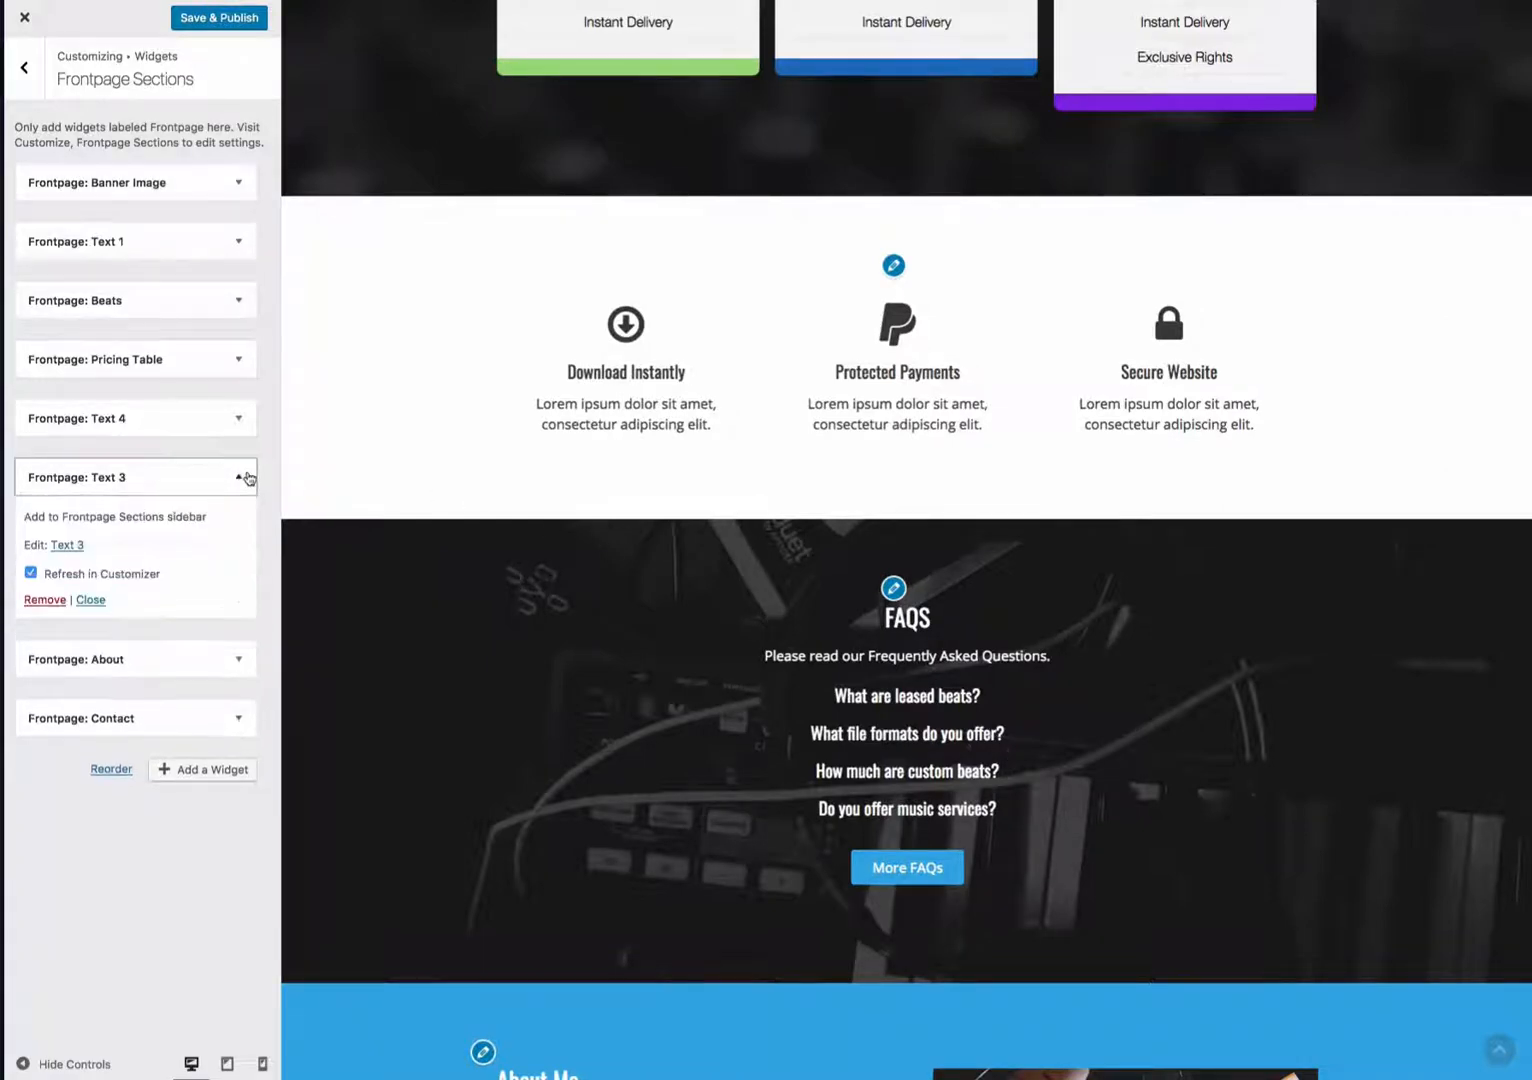
{"action": "left_click", "coordinate": [62, 599]}
{"action": "left_click", "coordinate": [130, 428]}
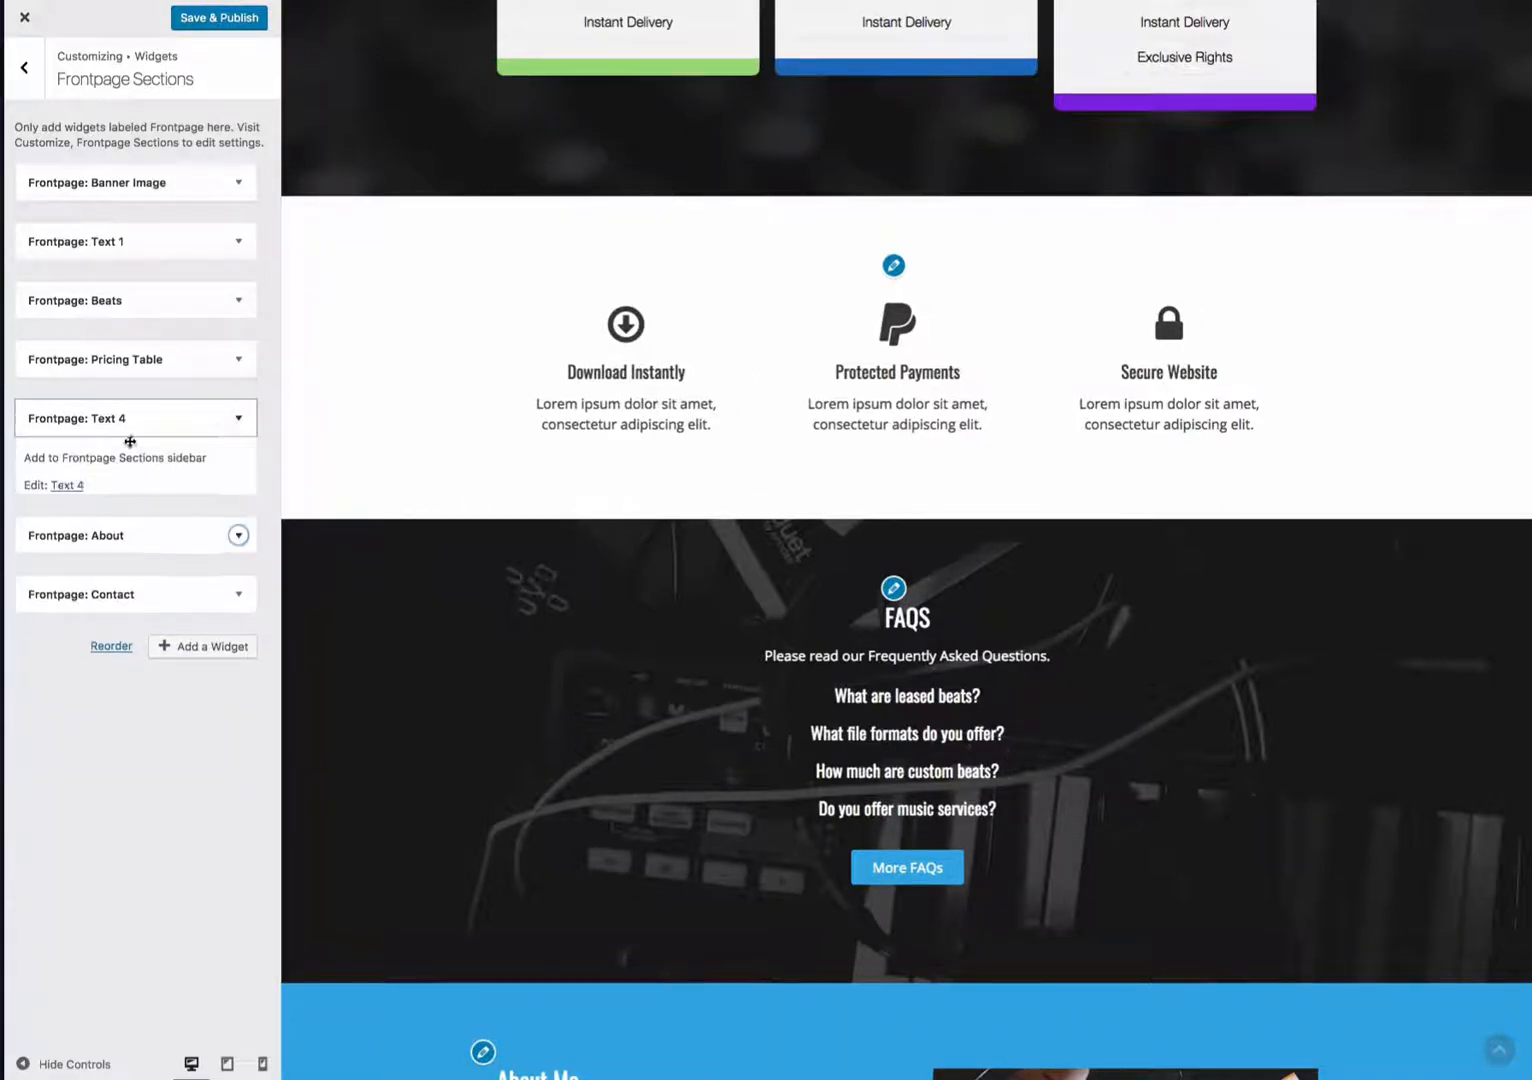
{"action": "left_click", "coordinate": [45, 540]}
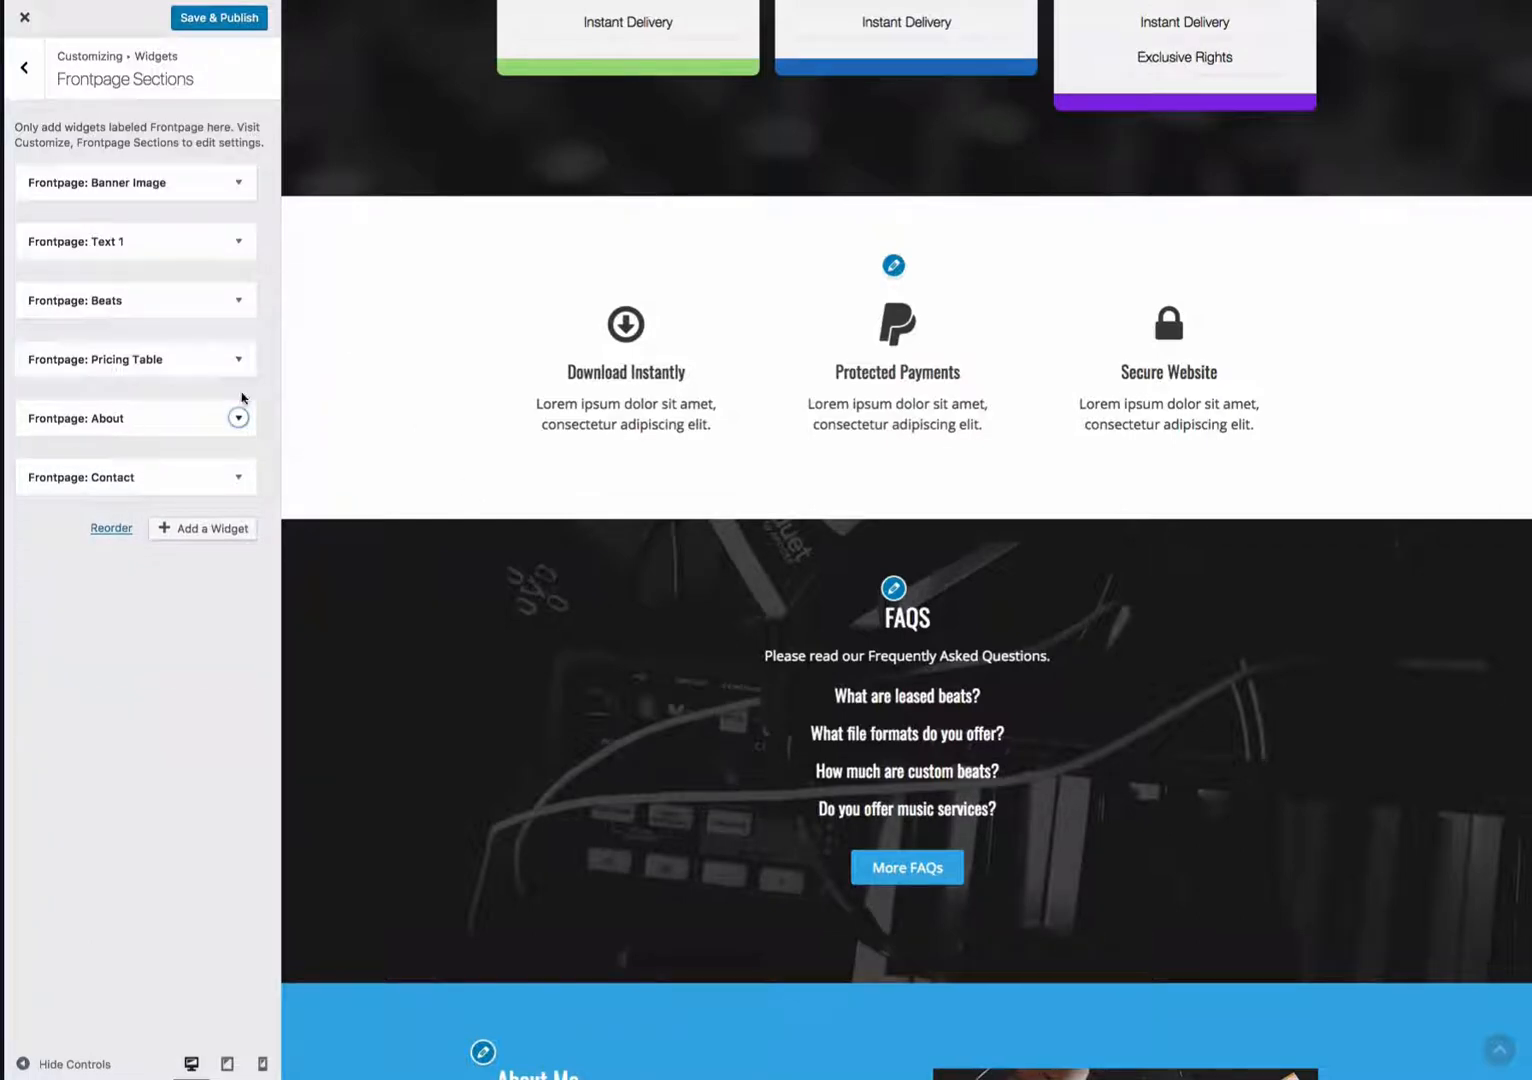
- Uncheck Refresh in Customizer on the Frontpage: About widget and scroll through the updated homepage preview
{"action": "left_click", "coordinate": [244, 418]}
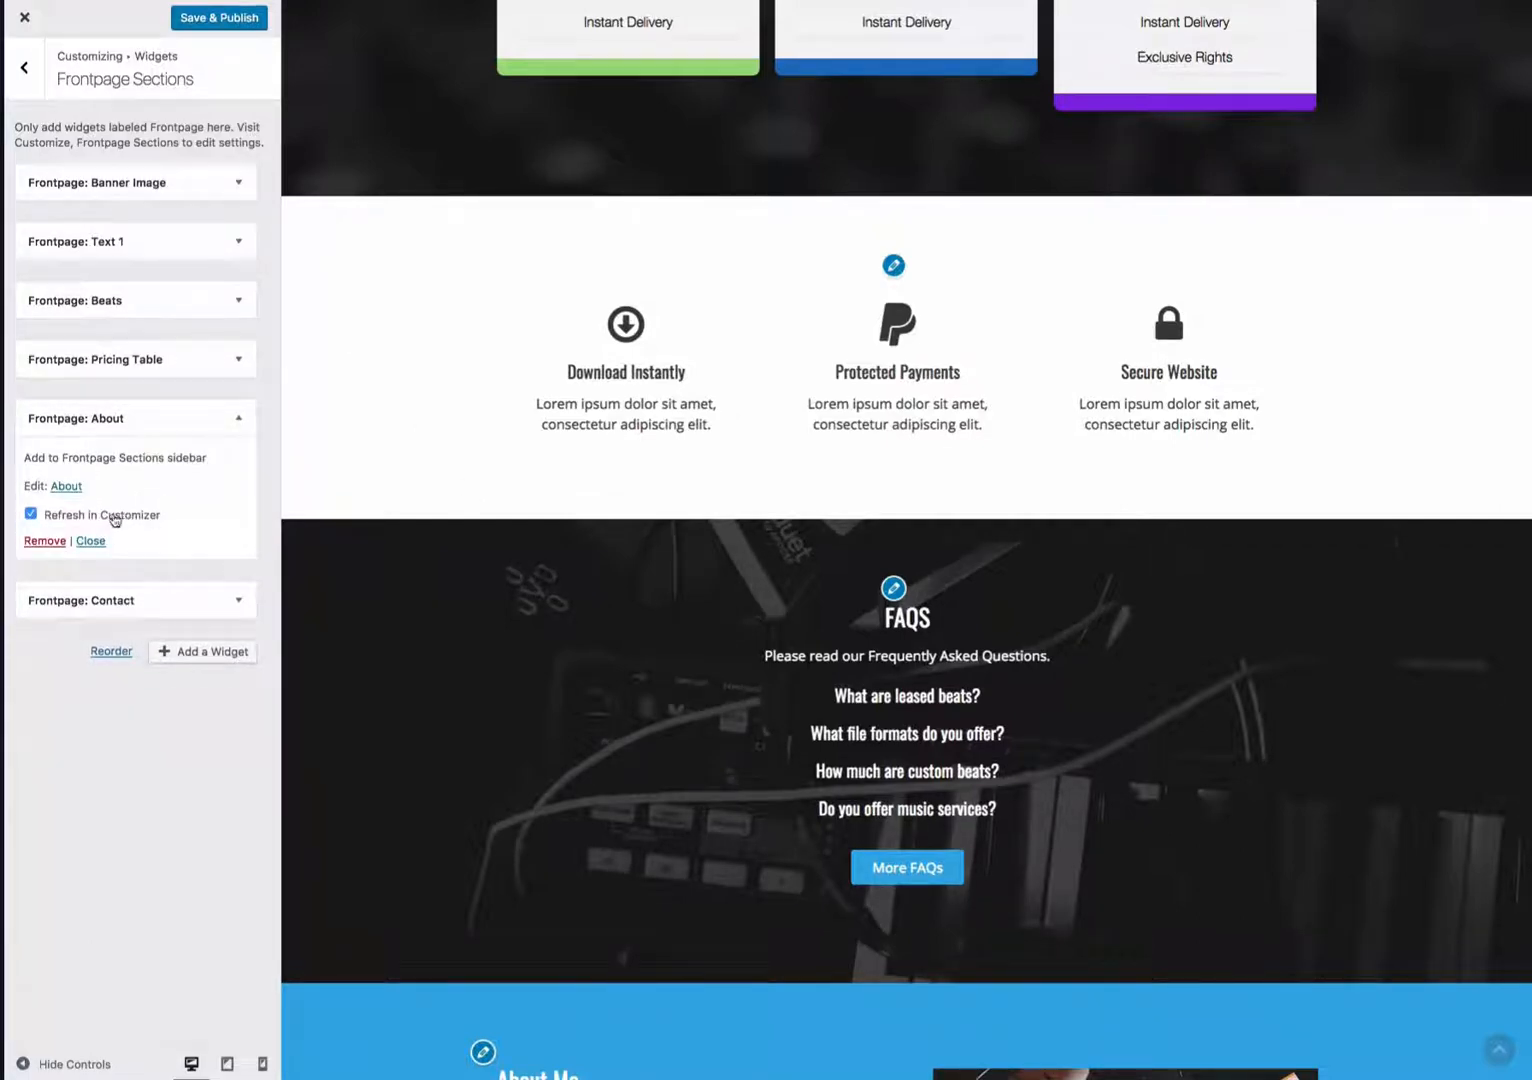
{"action": "left_click", "coordinate": [115, 516]}
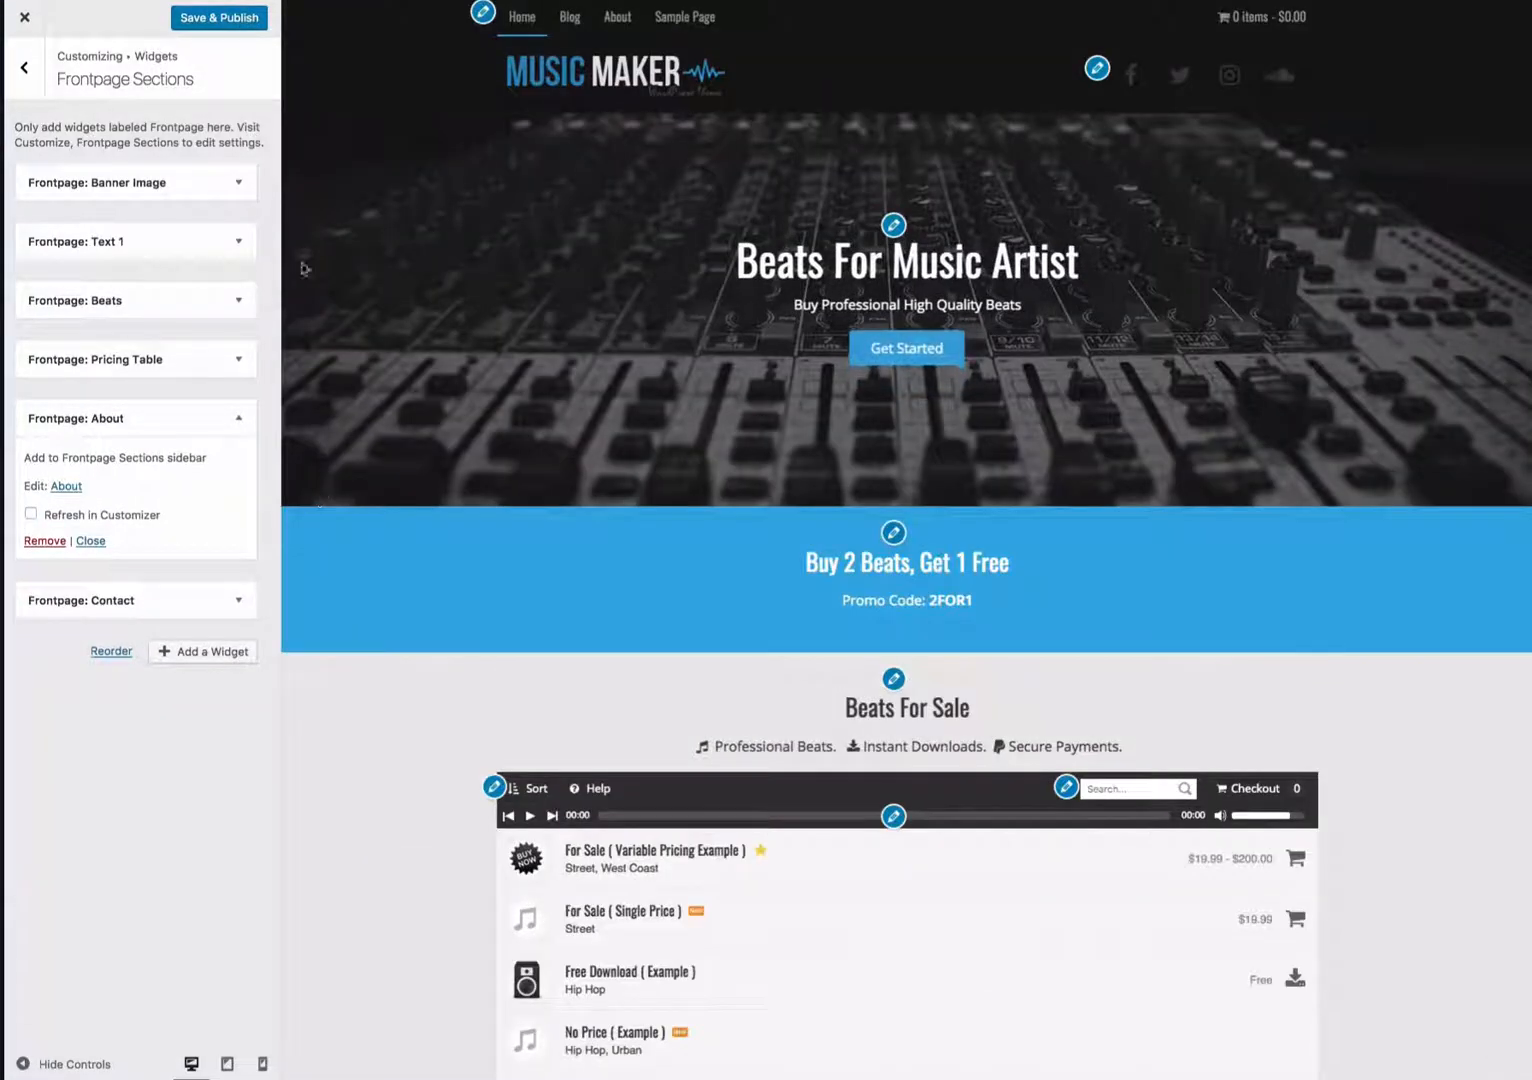
{"action": "scroll", "coordinate": [670, 254], "scroll_direction": "down", "scroll_amount": 4}
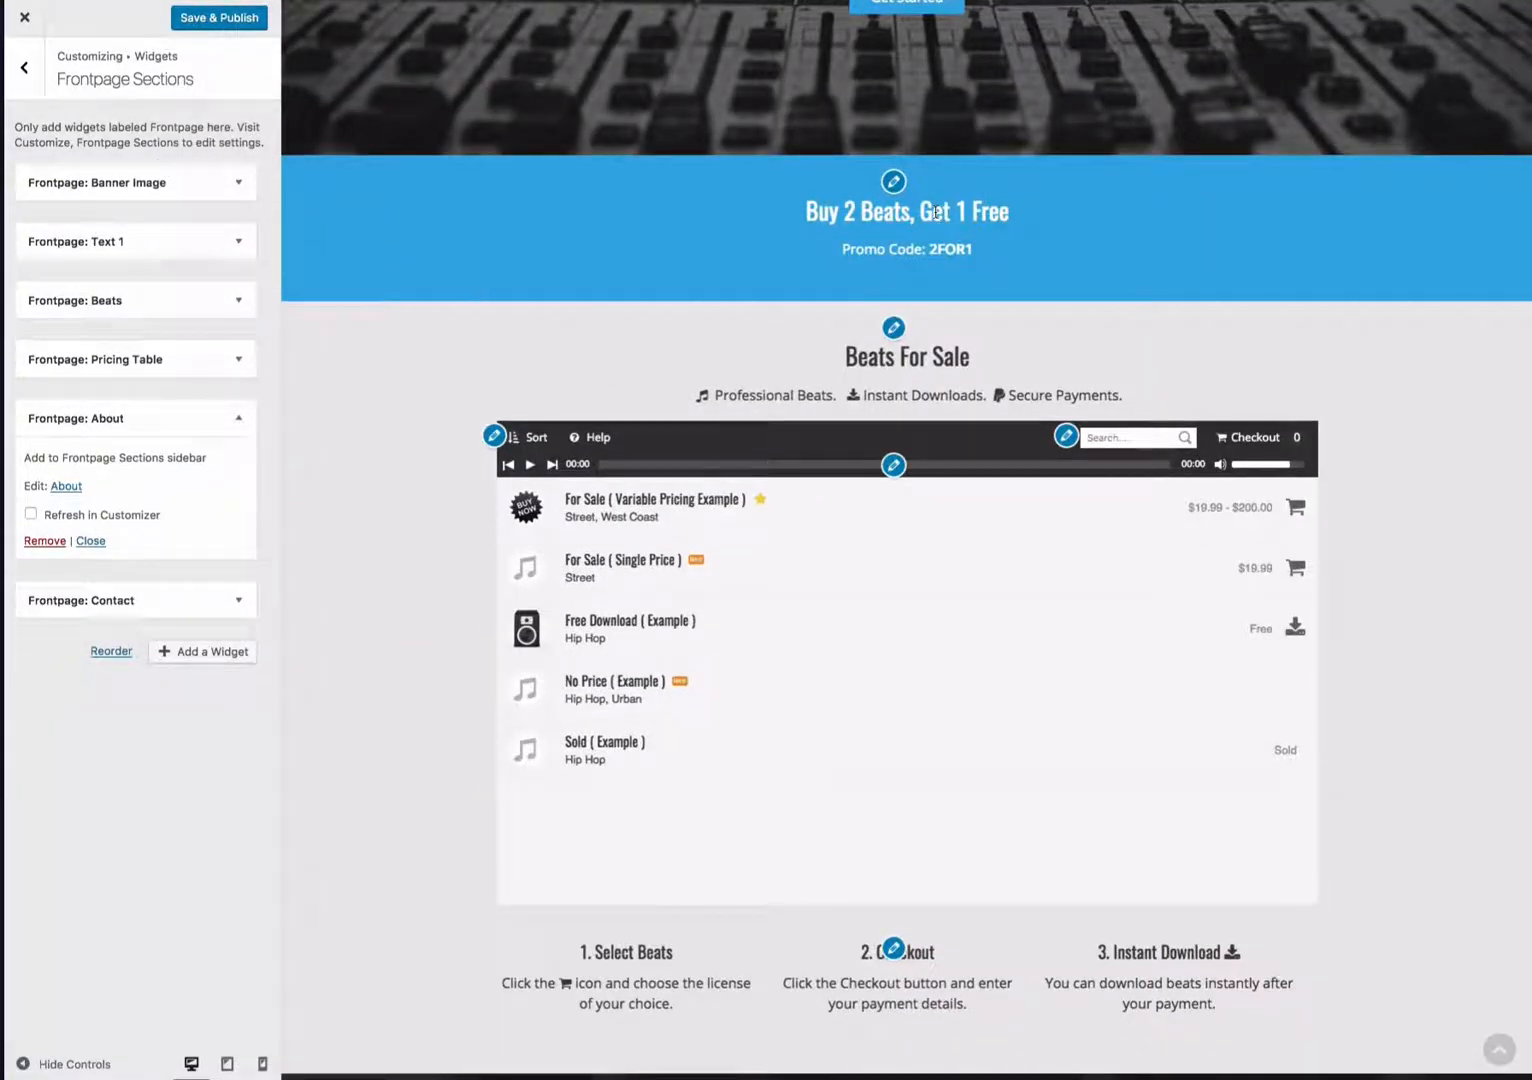
{"action": "scroll", "coordinate": [489, 239], "scroll_direction": "down", "scroll_amount": 1}
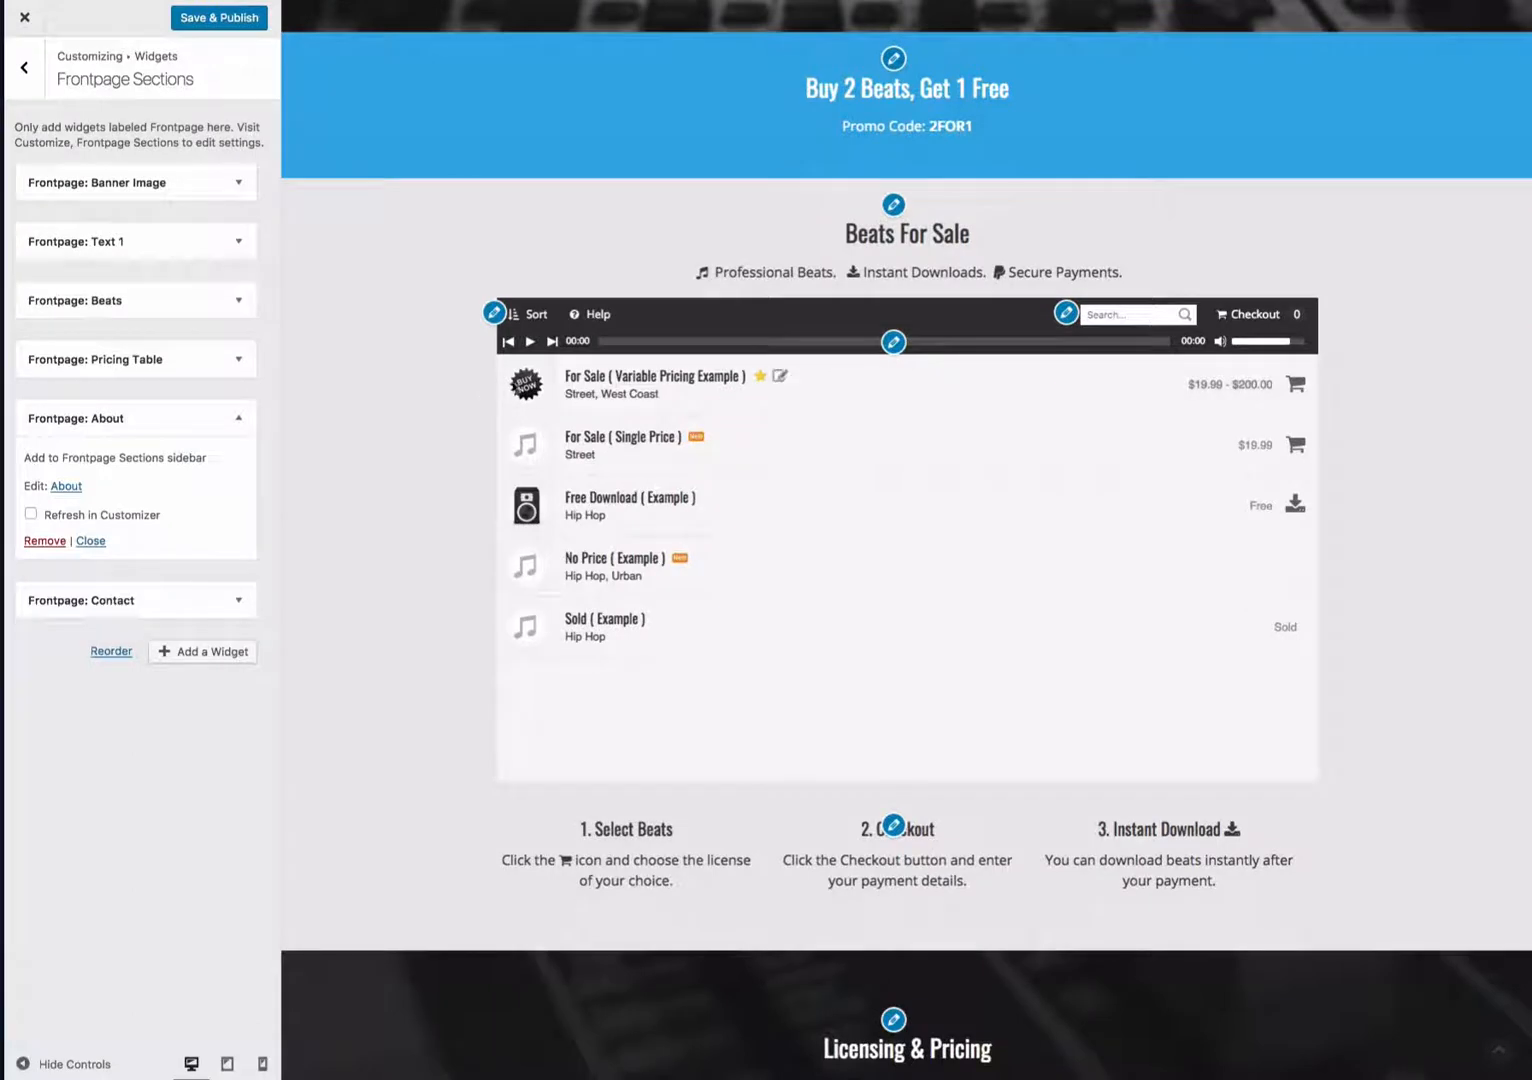
{"action": "scroll", "coordinate": [356, 386], "scroll_direction": "down", "scroll_amount": 6}
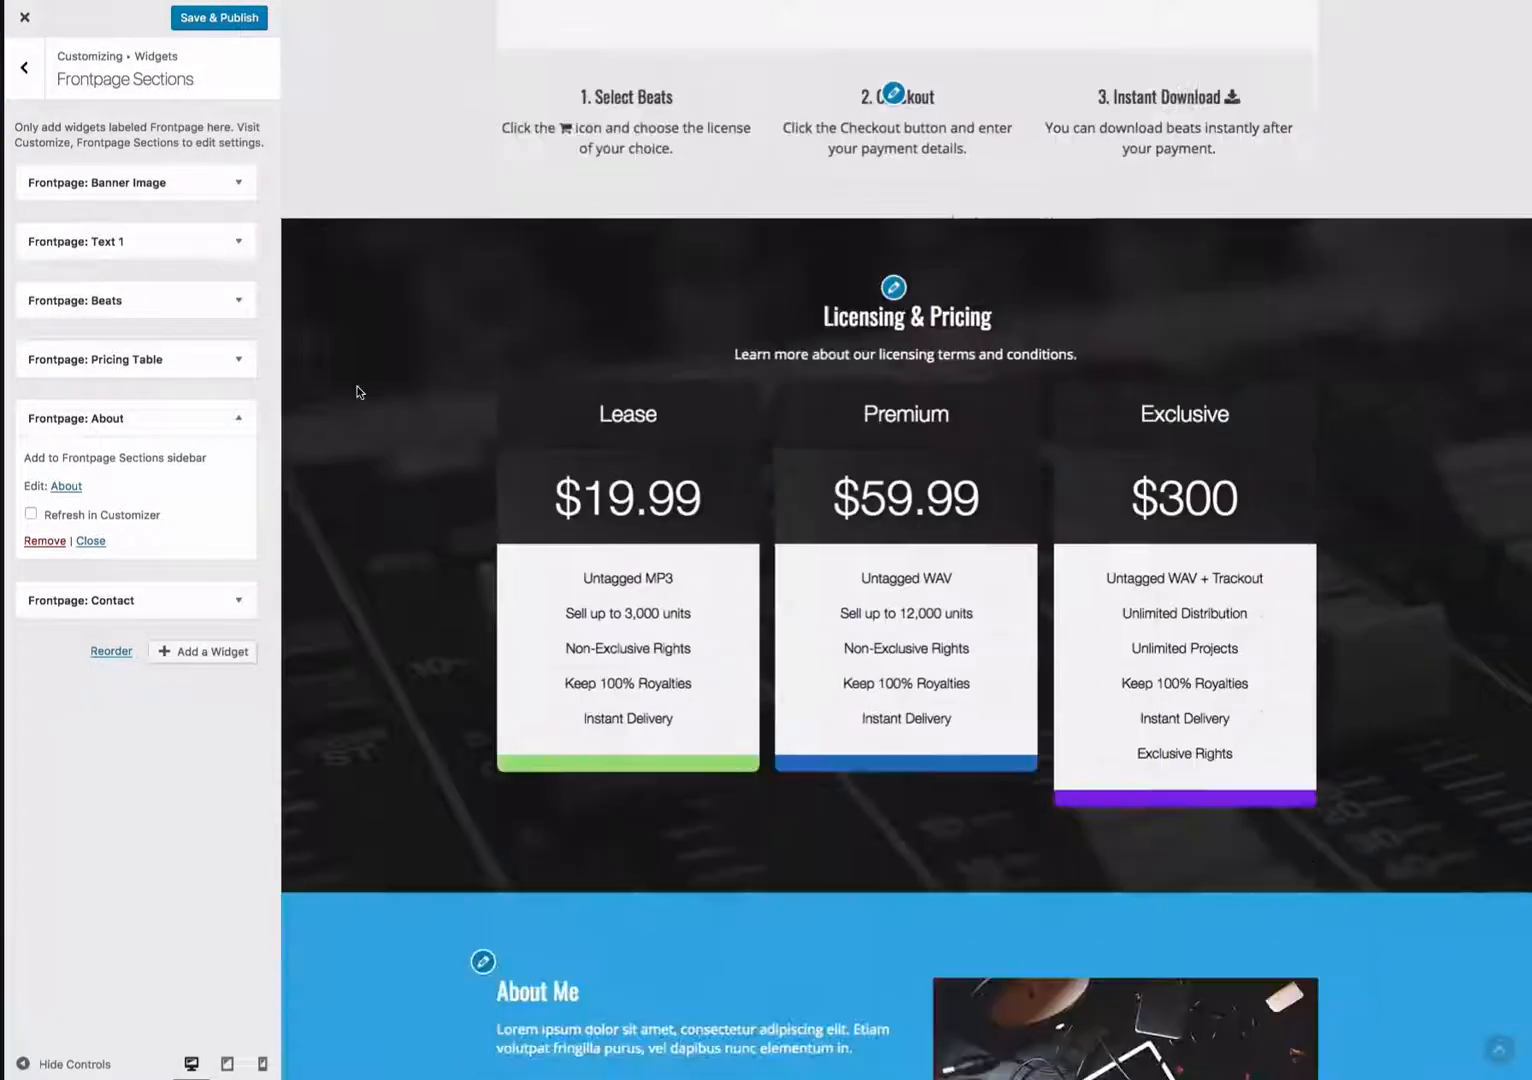
{"action": "scroll", "coordinate": [369, 360], "scroll_direction": "down", "scroll_amount": 4}
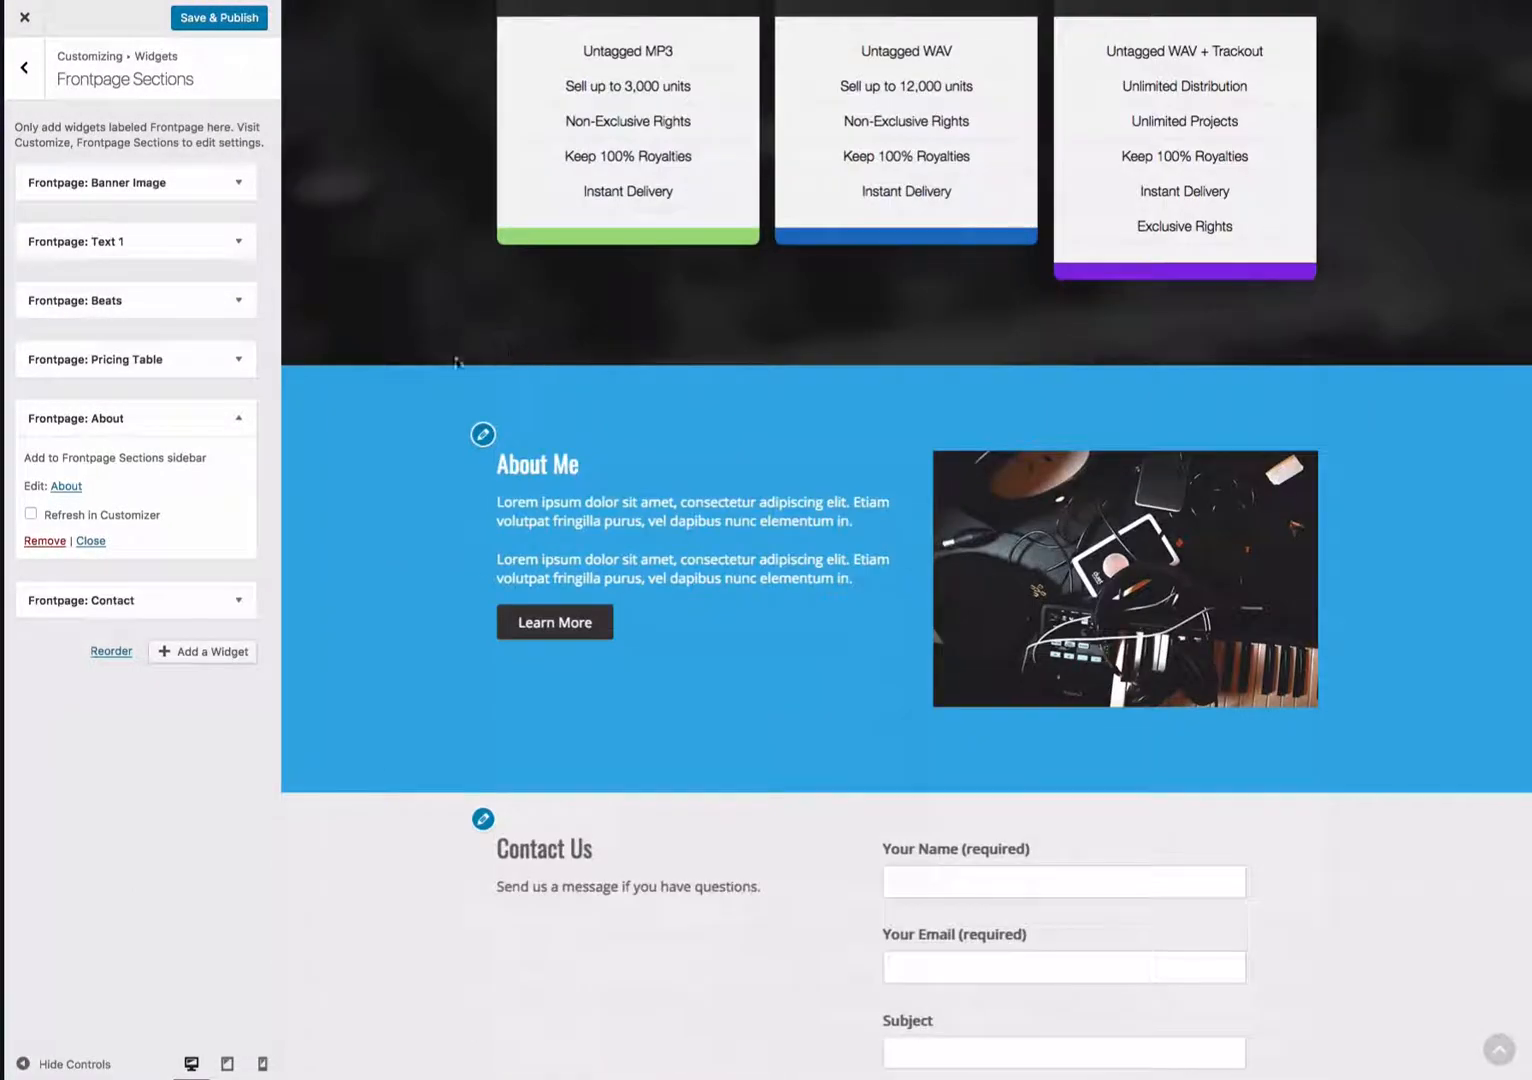
{"action": "scroll", "coordinate": [743, 537], "scroll_direction": "down", "scroll_amount": 1}
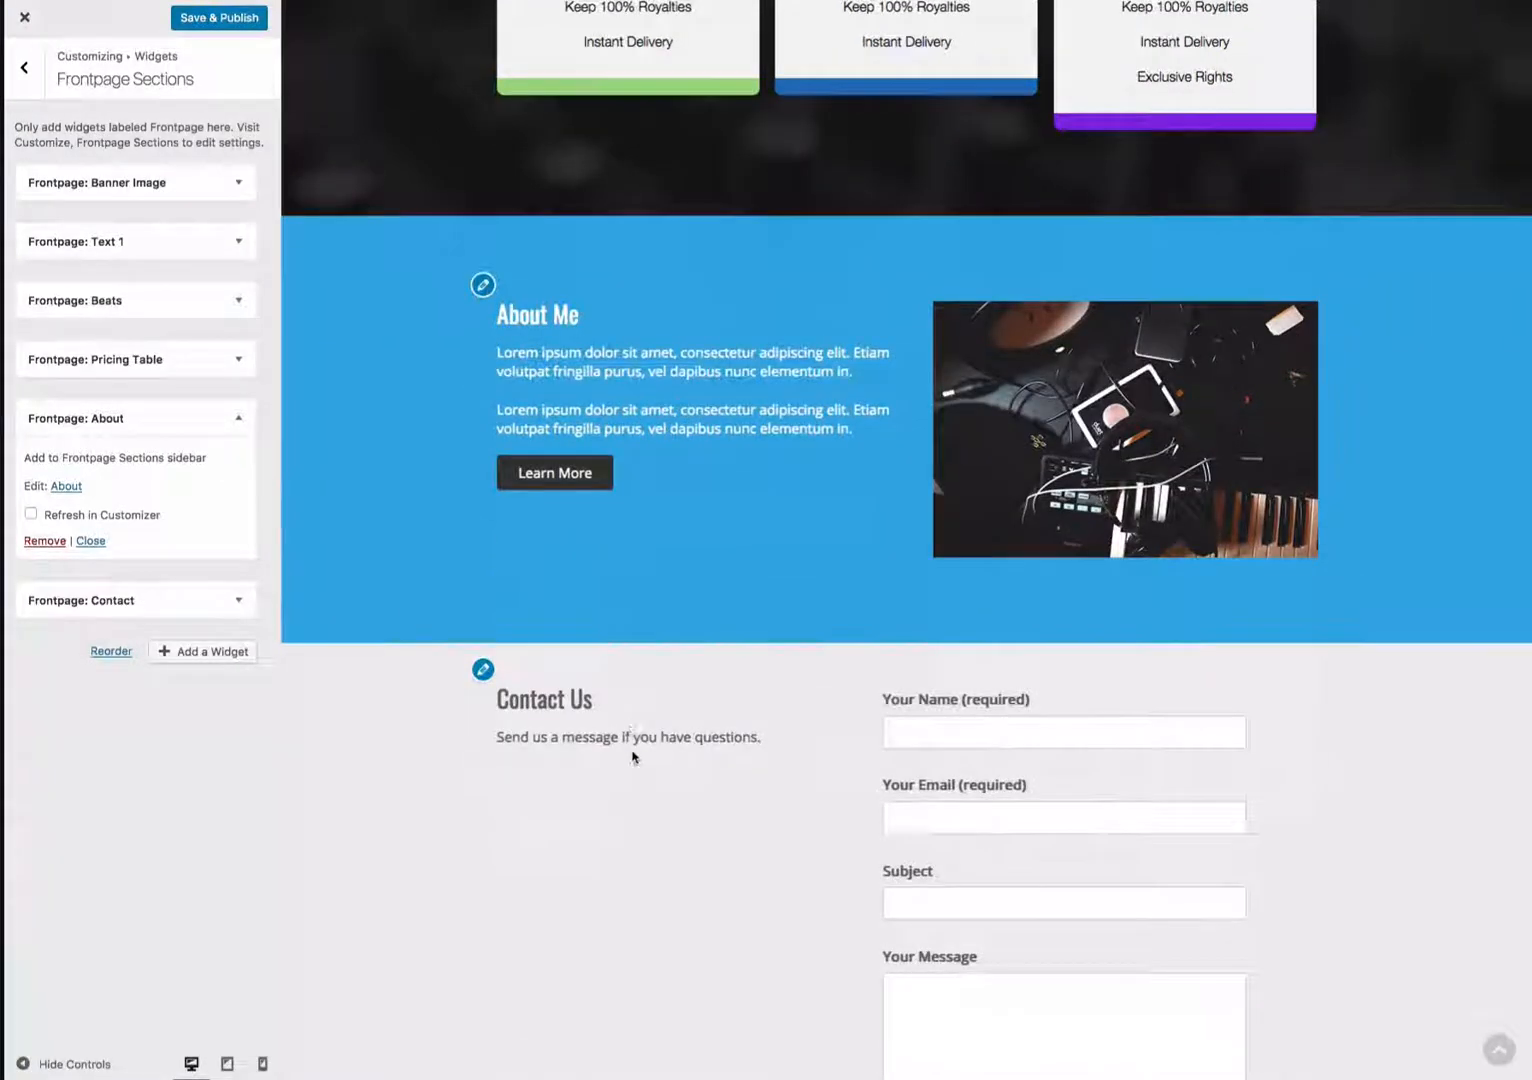
{"action": "scroll", "coordinate": [632, 752], "scroll_direction": "down", "scroll_amount": 2}
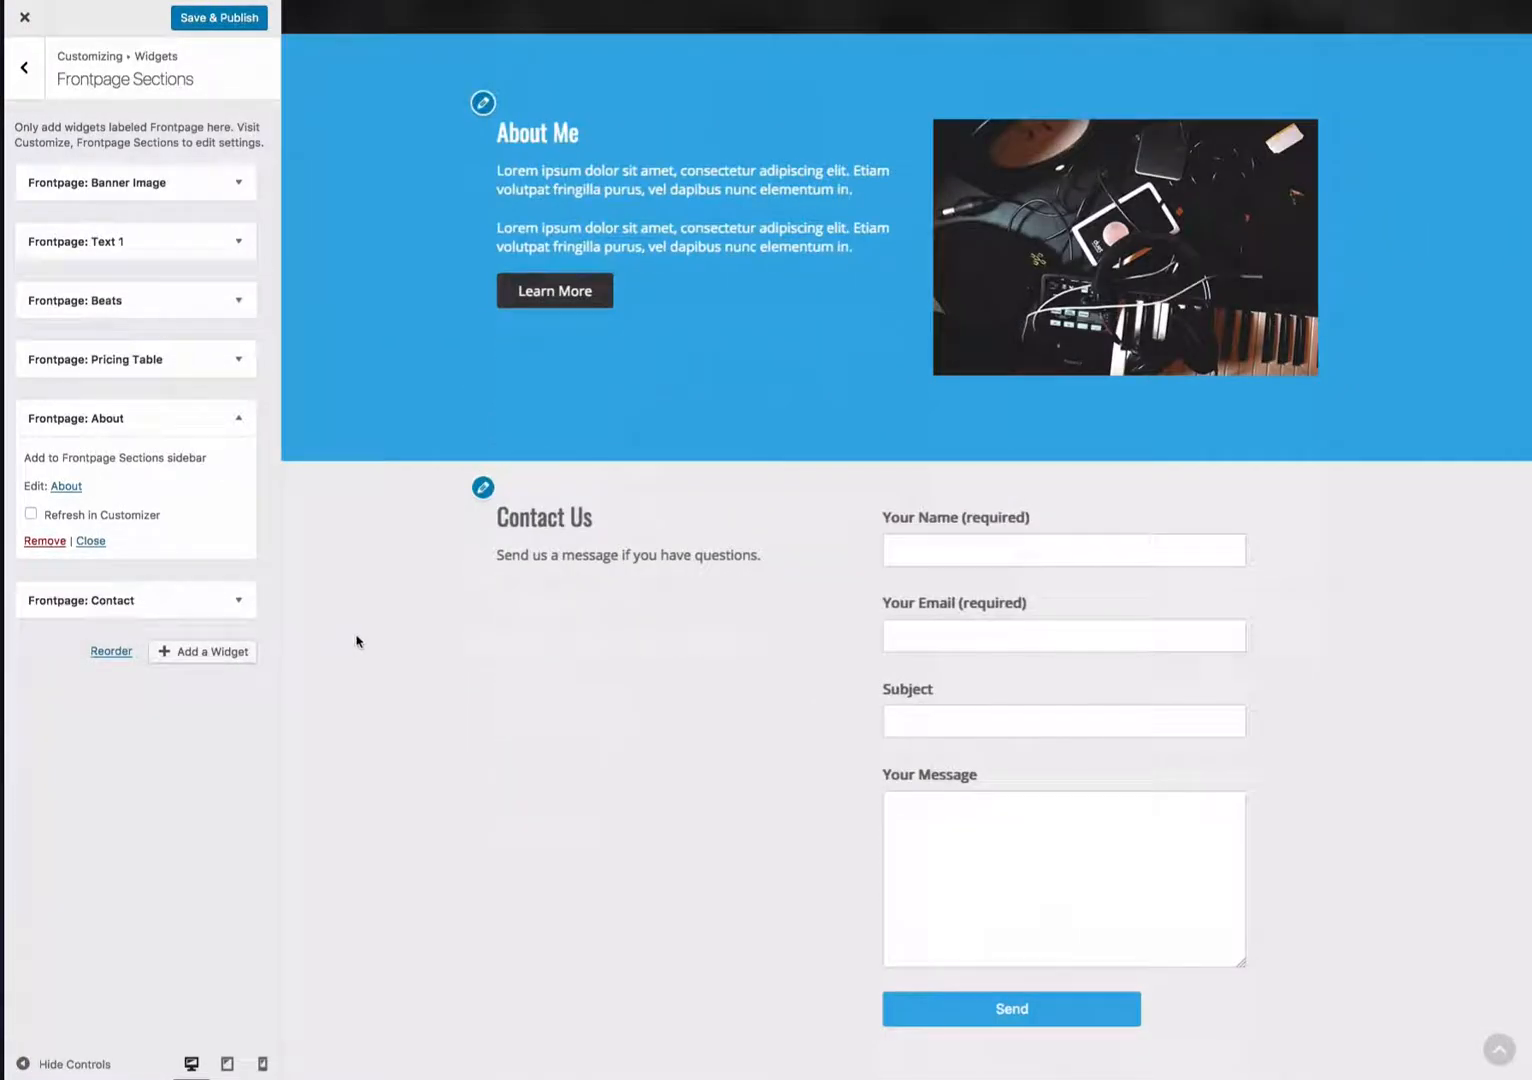
- Add a Frontpage: Email widget by searching widgets for frontpage, and move it above the Pricing Table widget
{"action": "left_click", "coordinate": [222, 656]}
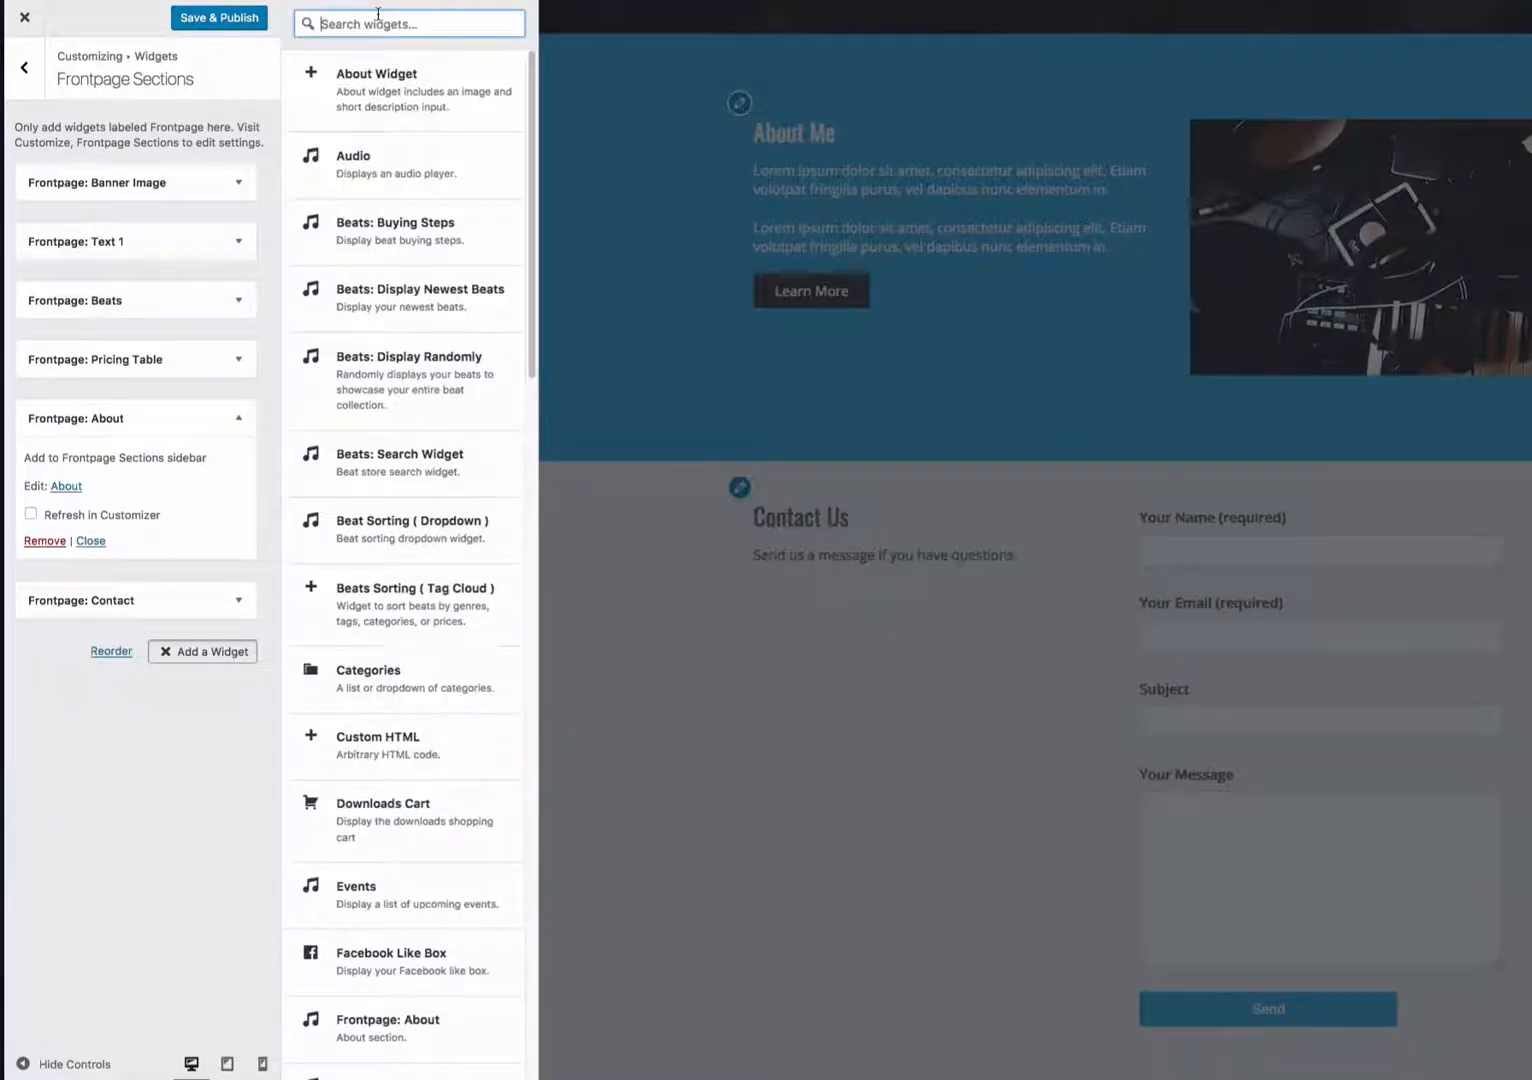
{"action": "type", "text": "frontpage"}
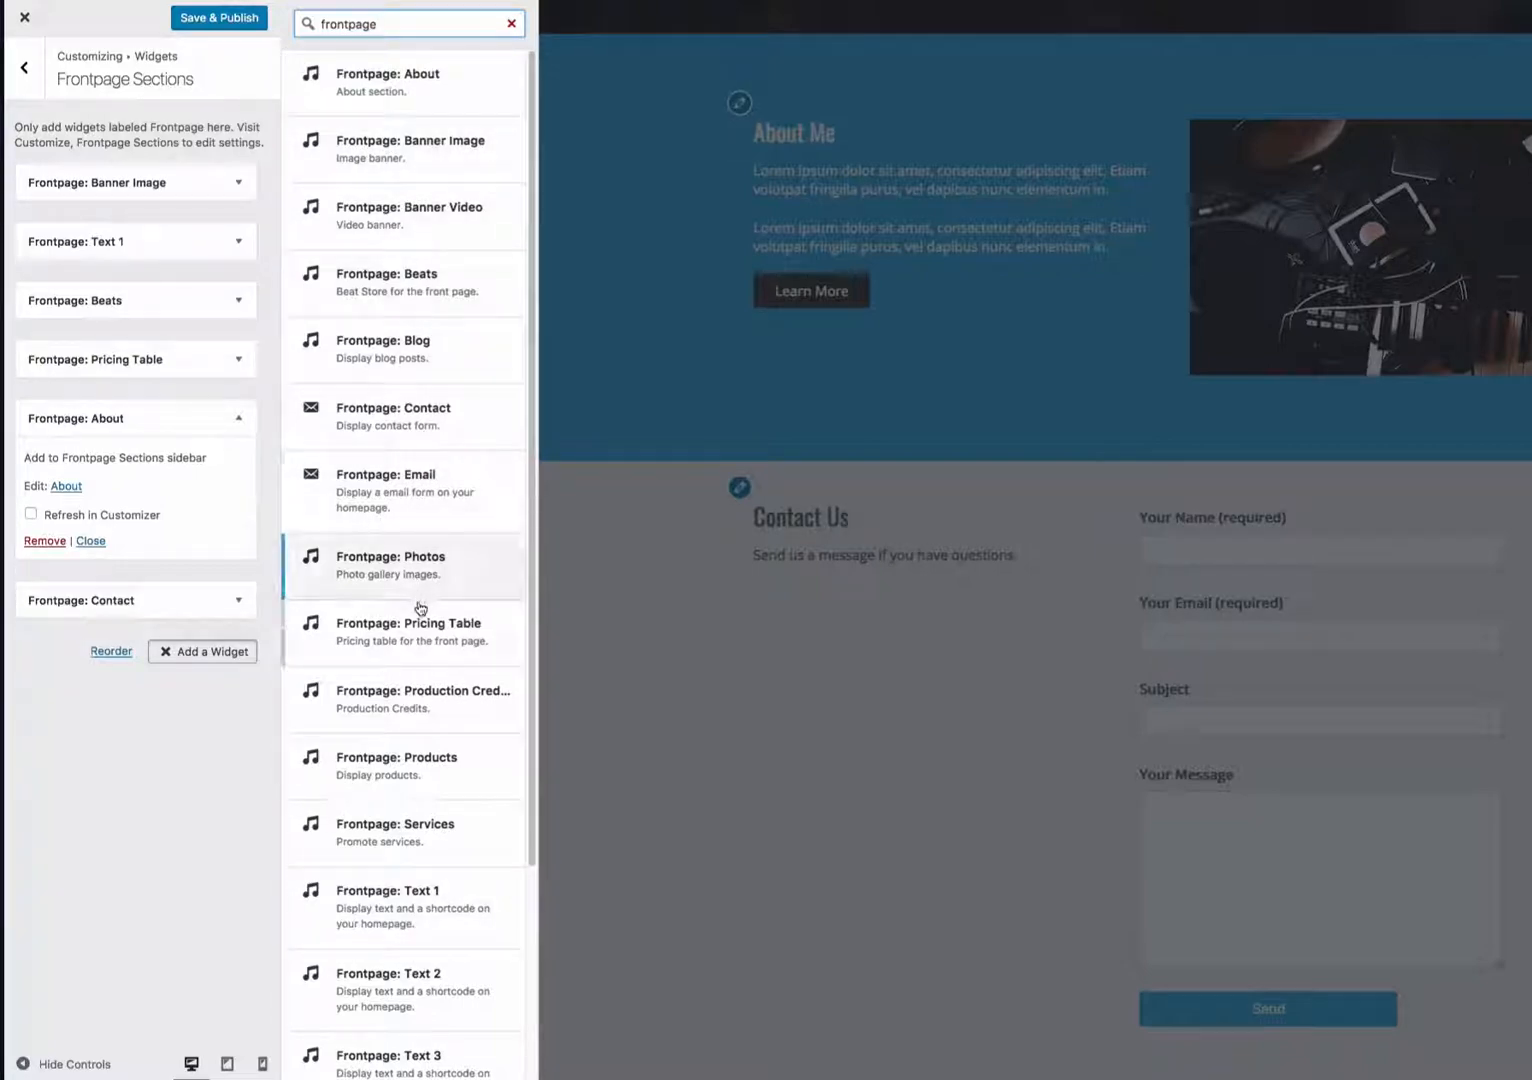
{"action": "scroll", "coordinate": [421, 620], "scroll_direction": "down", "scroll_amount": 3}
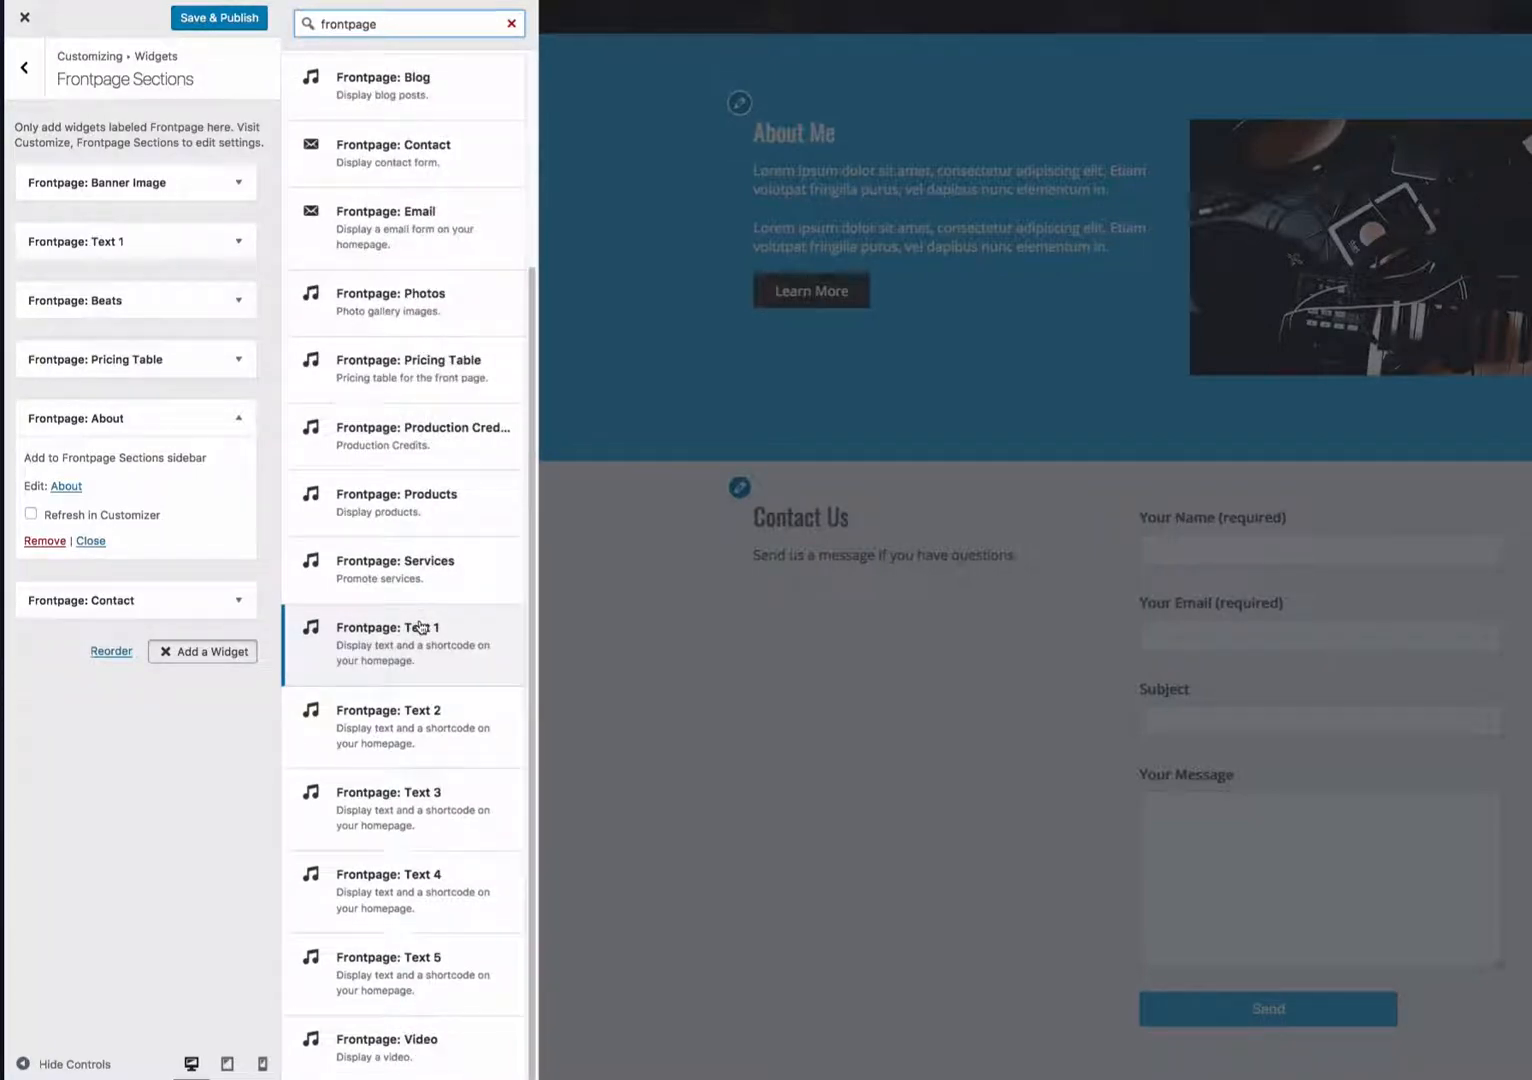
{"action": "scroll", "coordinate": [421, 627], "scroll_direction": "up", "scroll_amount": 3}
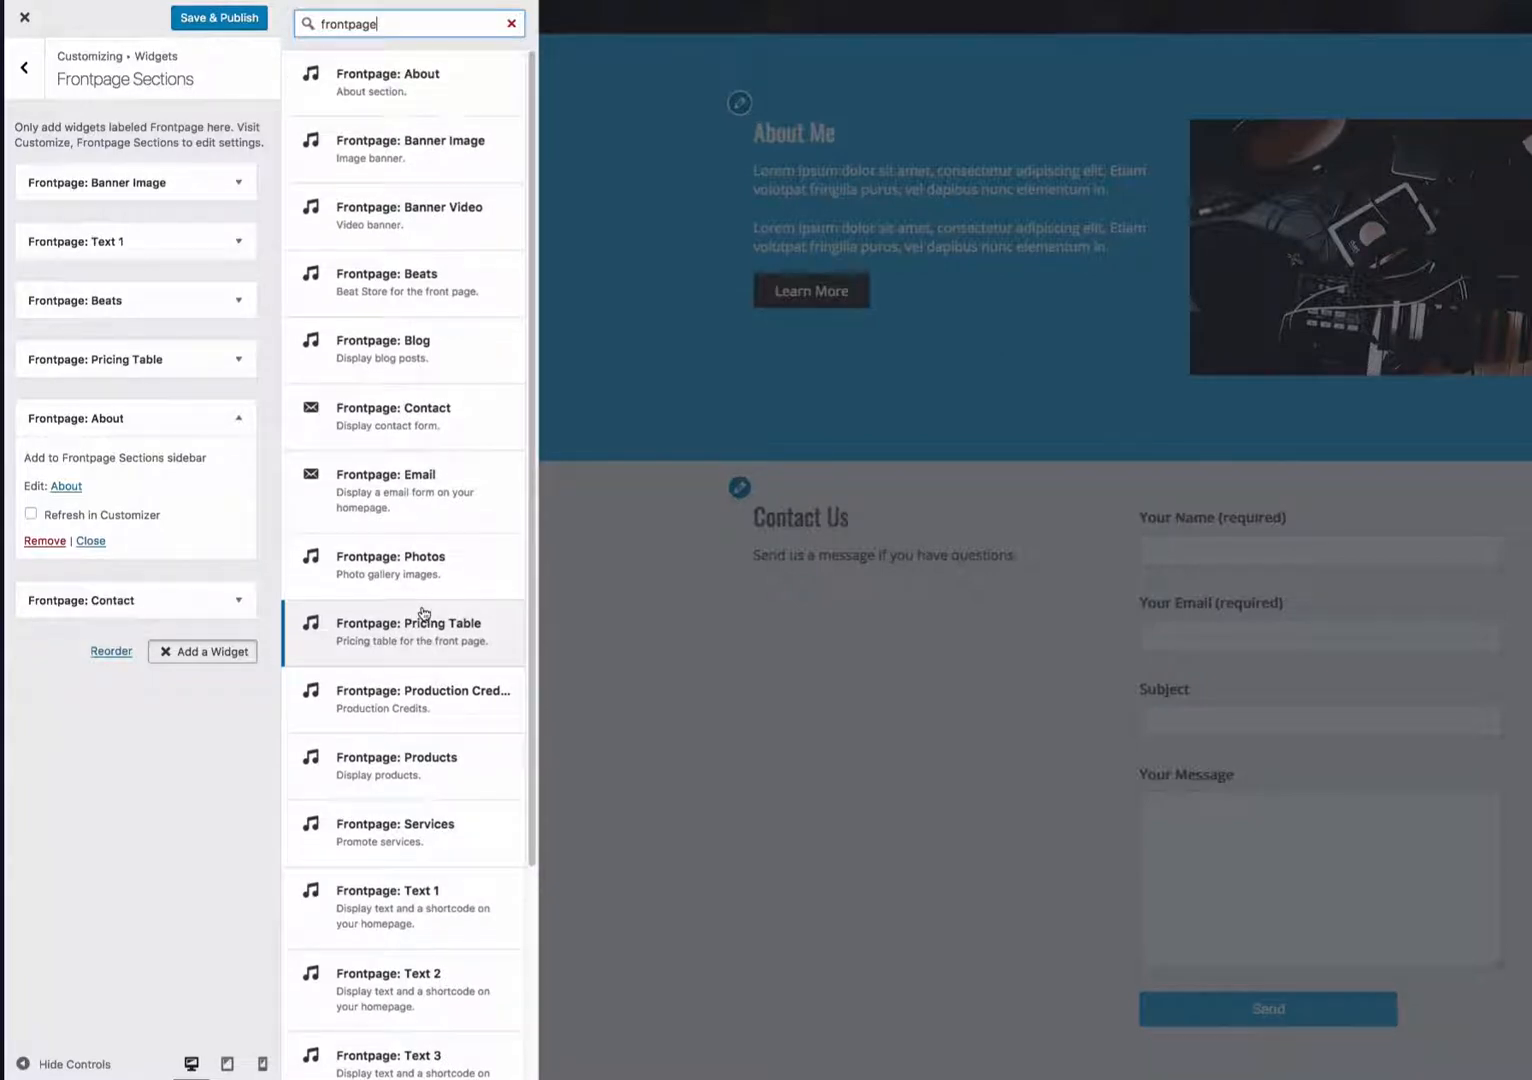
{"action": "left_click", "coordinate": [426, 502]}
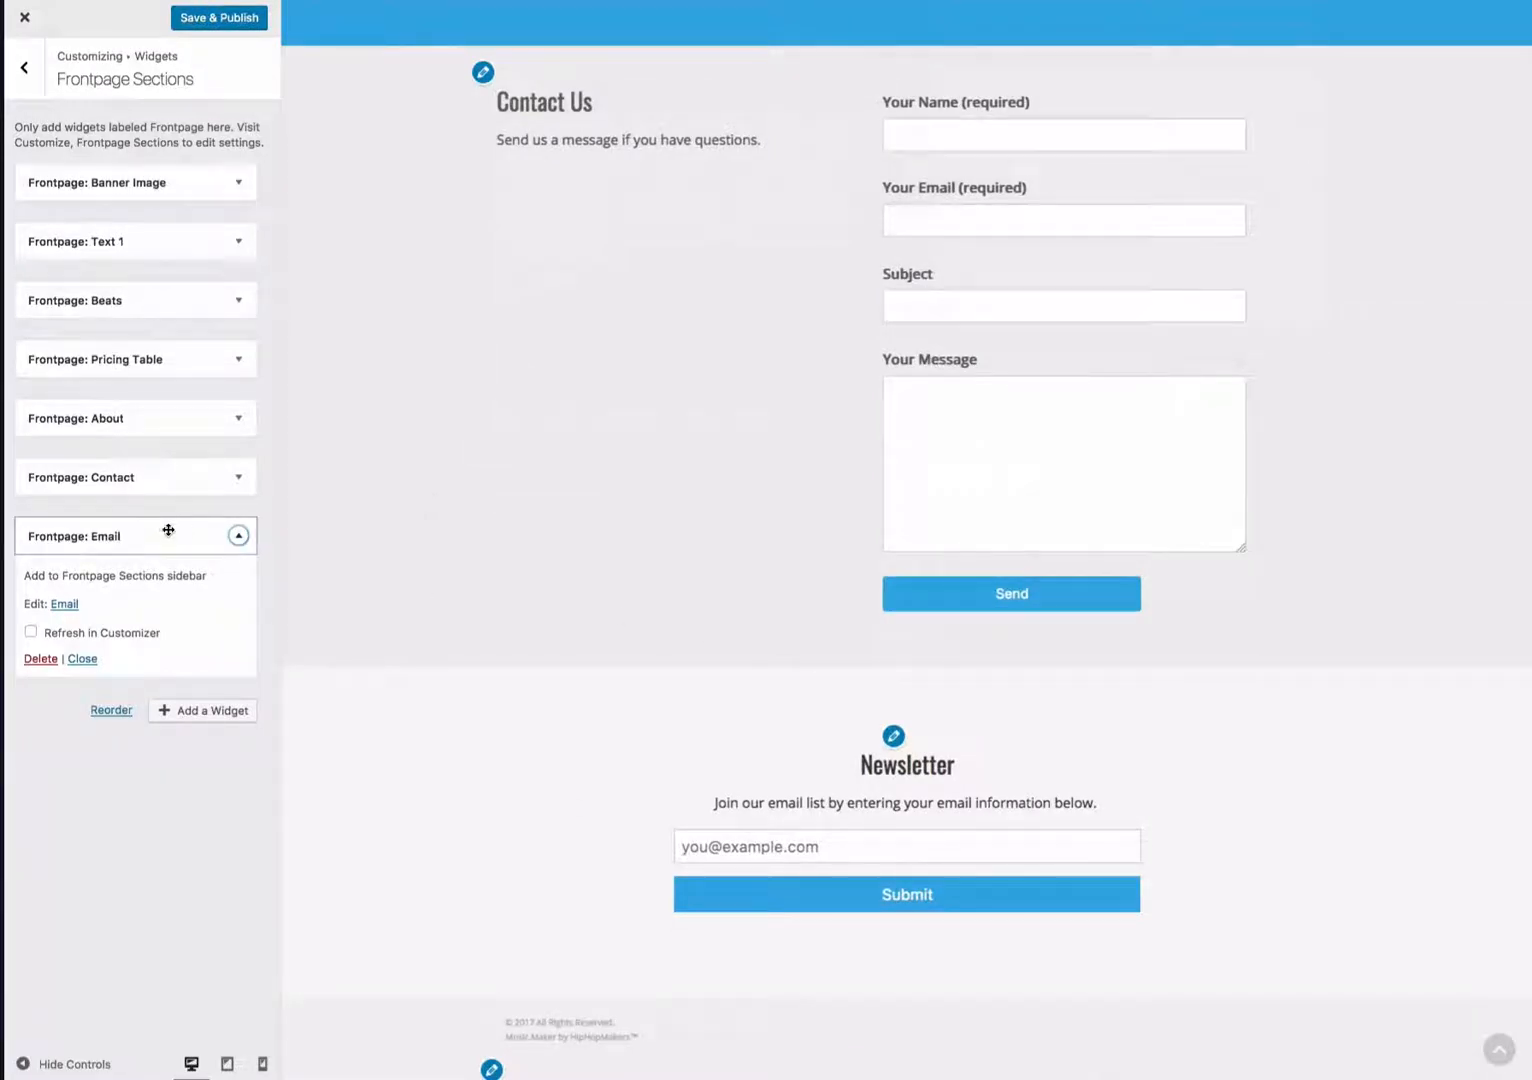
{"action": "left_click_drag", "start_coordinate": [168, 530], "coordinate": [168, 345]}
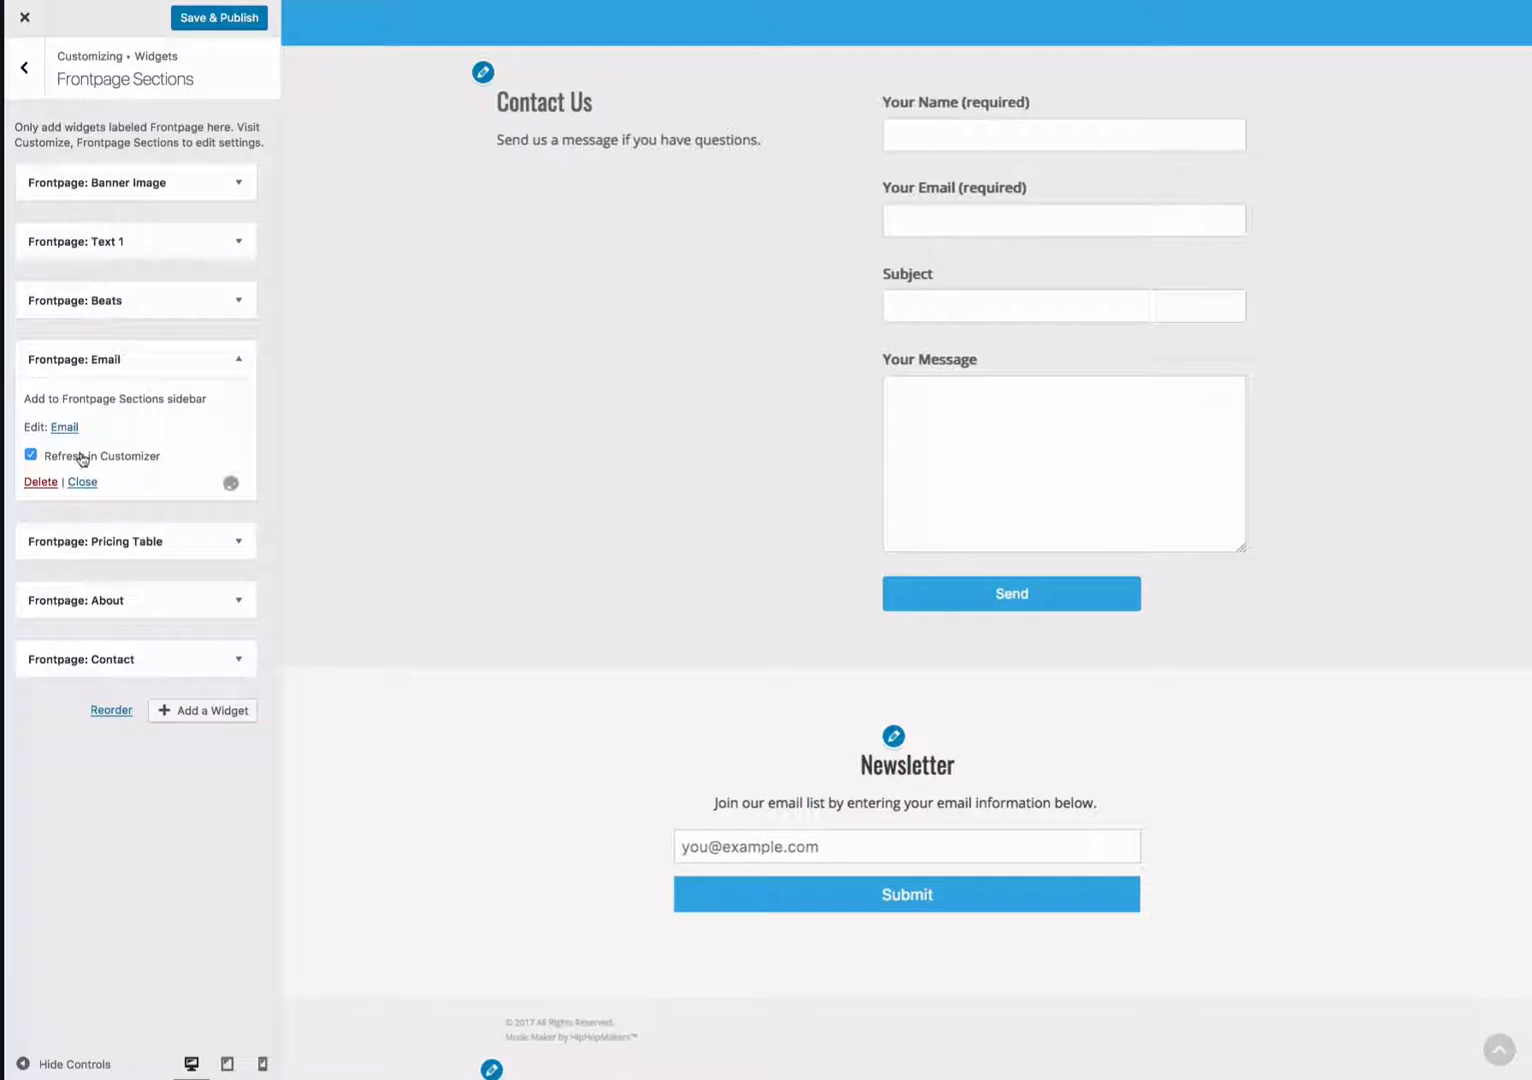
{"action": "left_click", "coordinate": [83, 459]}
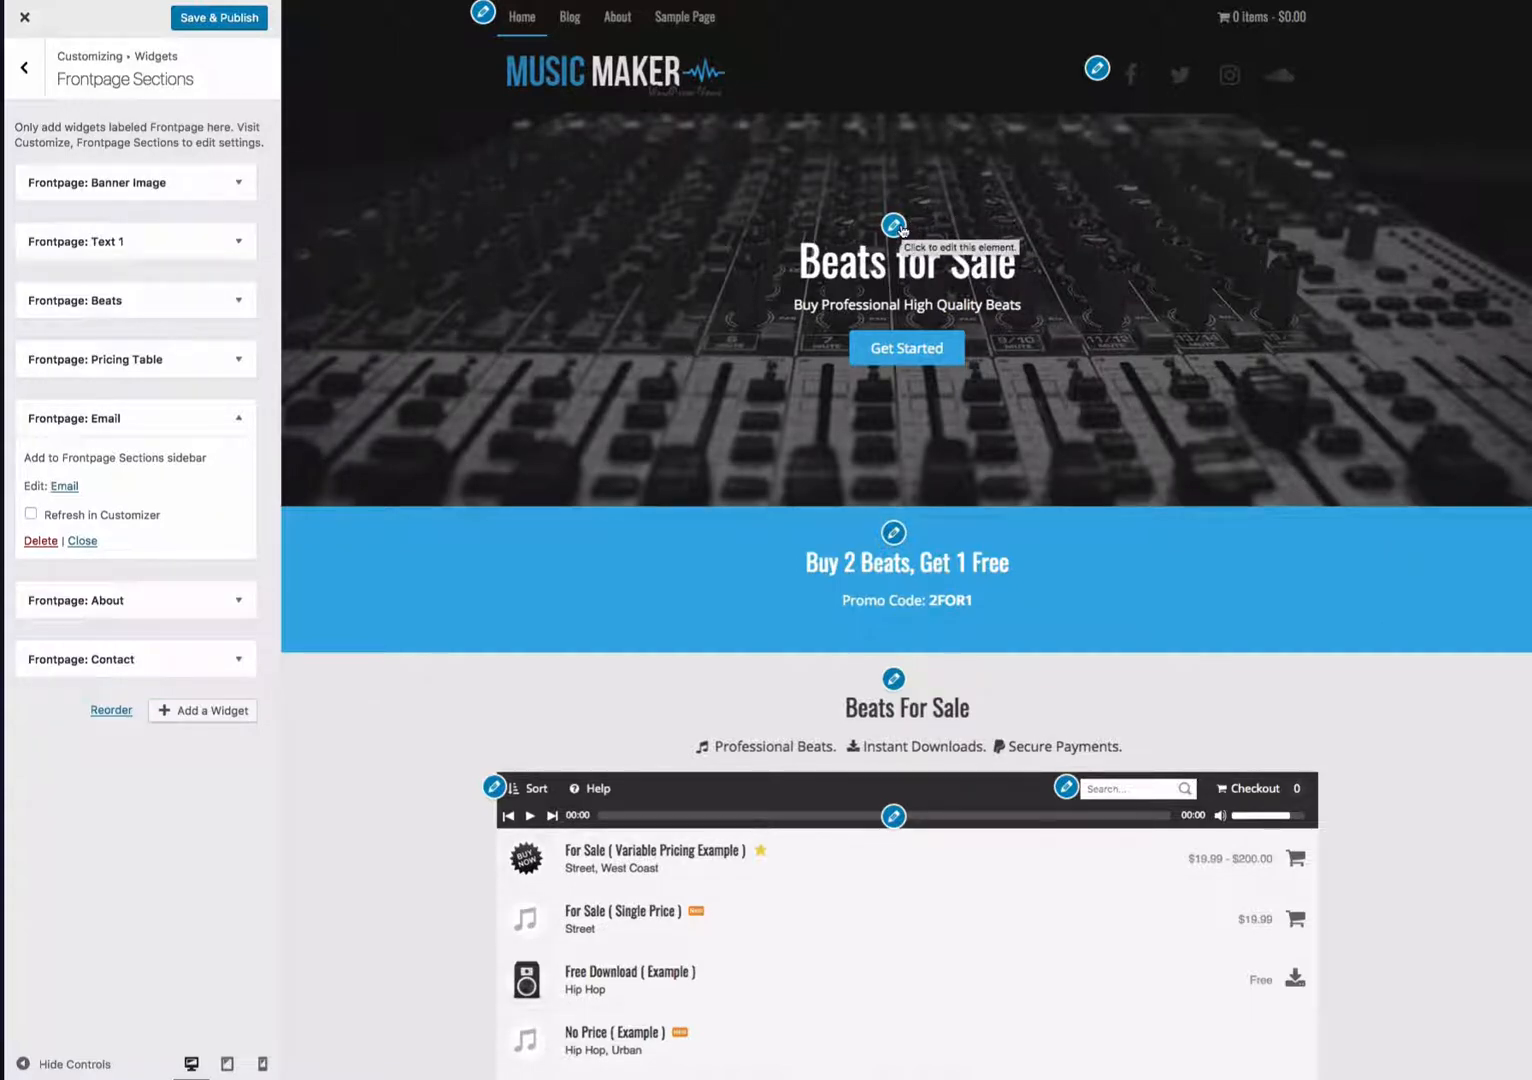
- Open the Banner Image section of Frontpage Sections and review its settings
{"action": "left_click", "coordinate": [27, 72]}
{"action": "left_click", "coordinate": [23, 76]}
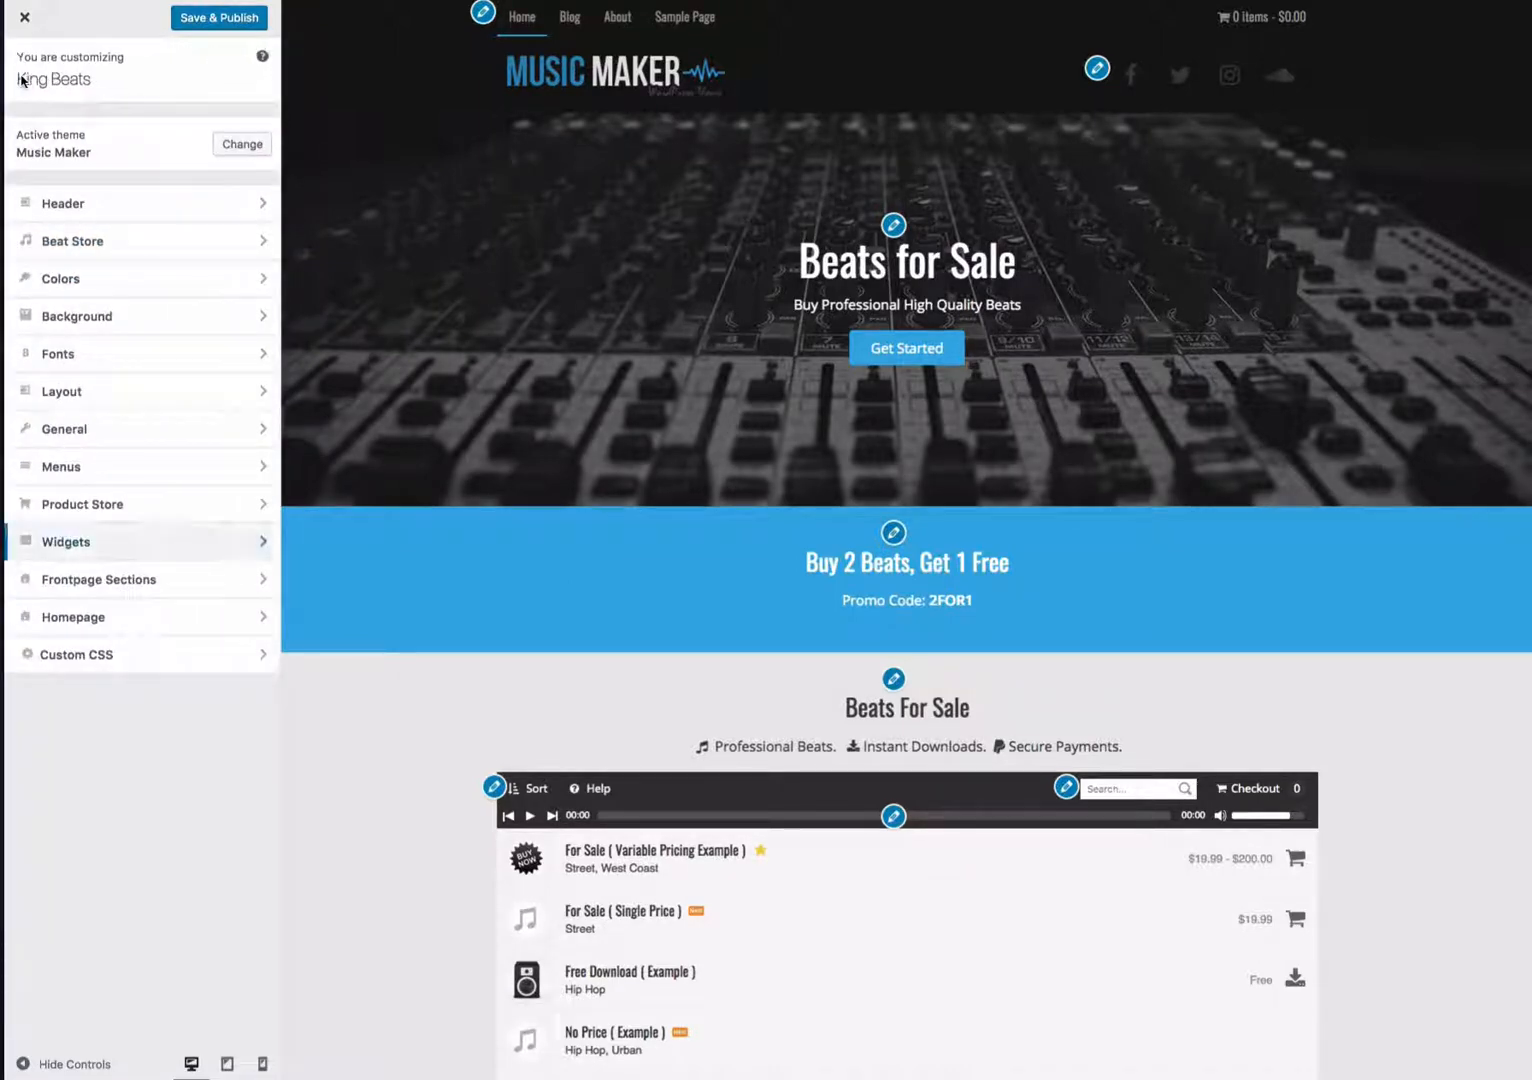
{"action": "left_click", "coordinate": [196, 590]}
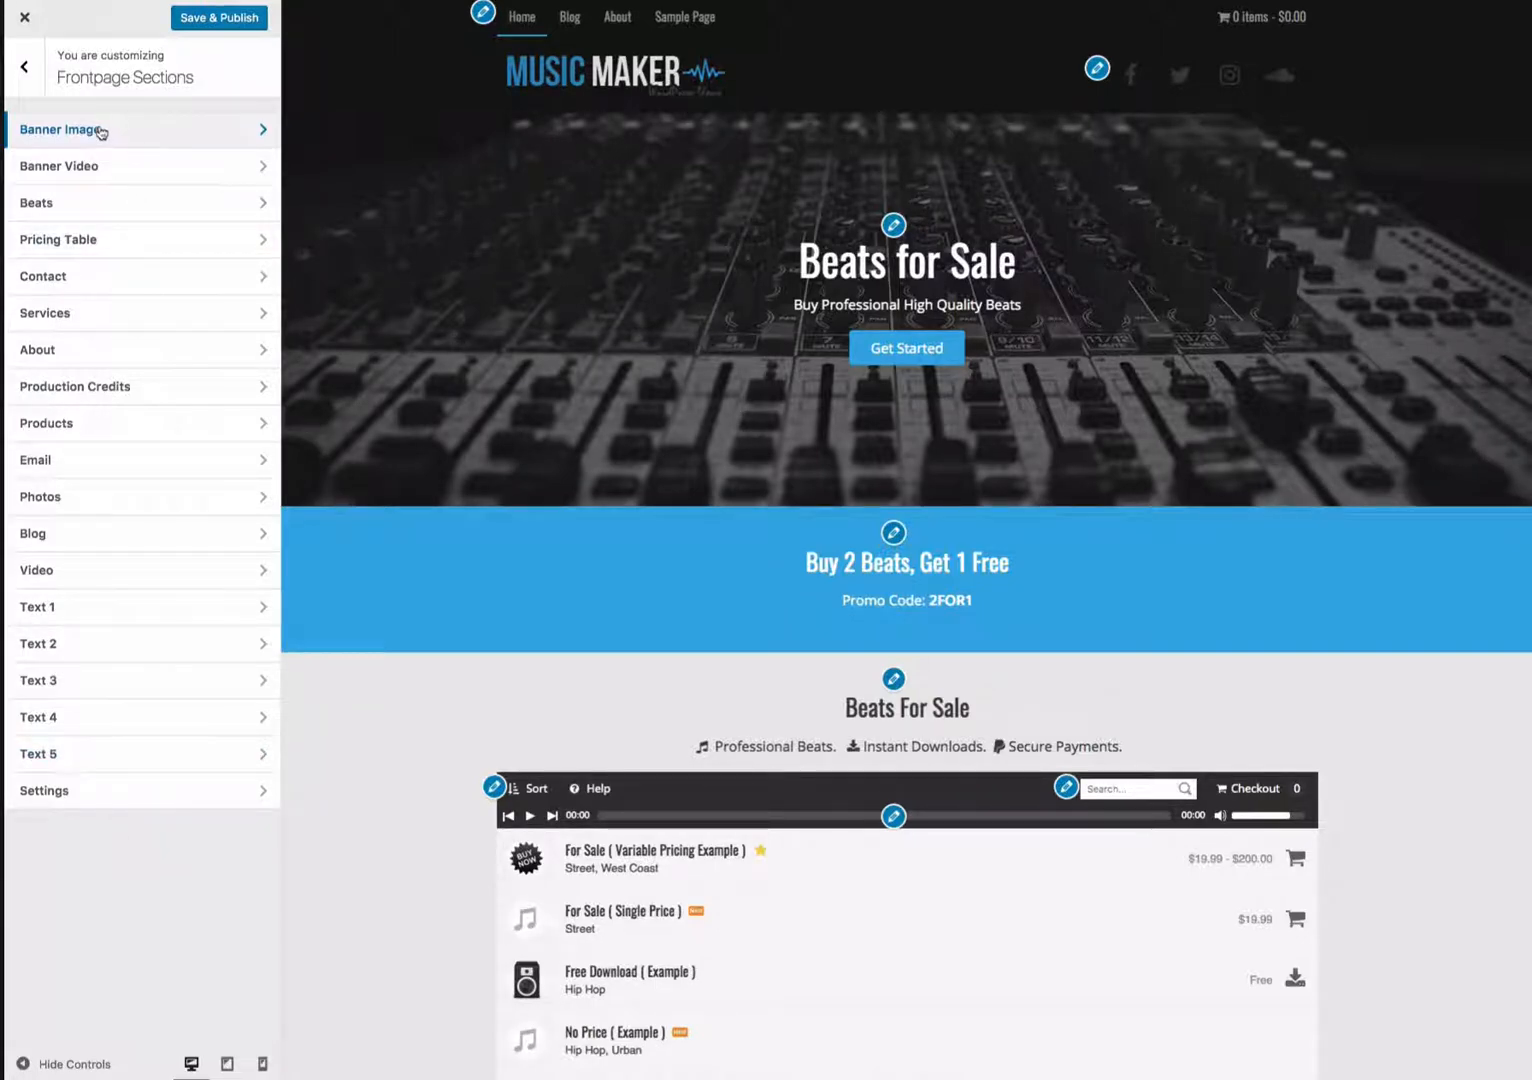
{"action": "left_click", "coordinate": [138, 140]}
{"action": "left_click", "coordinate": [893, 226]}
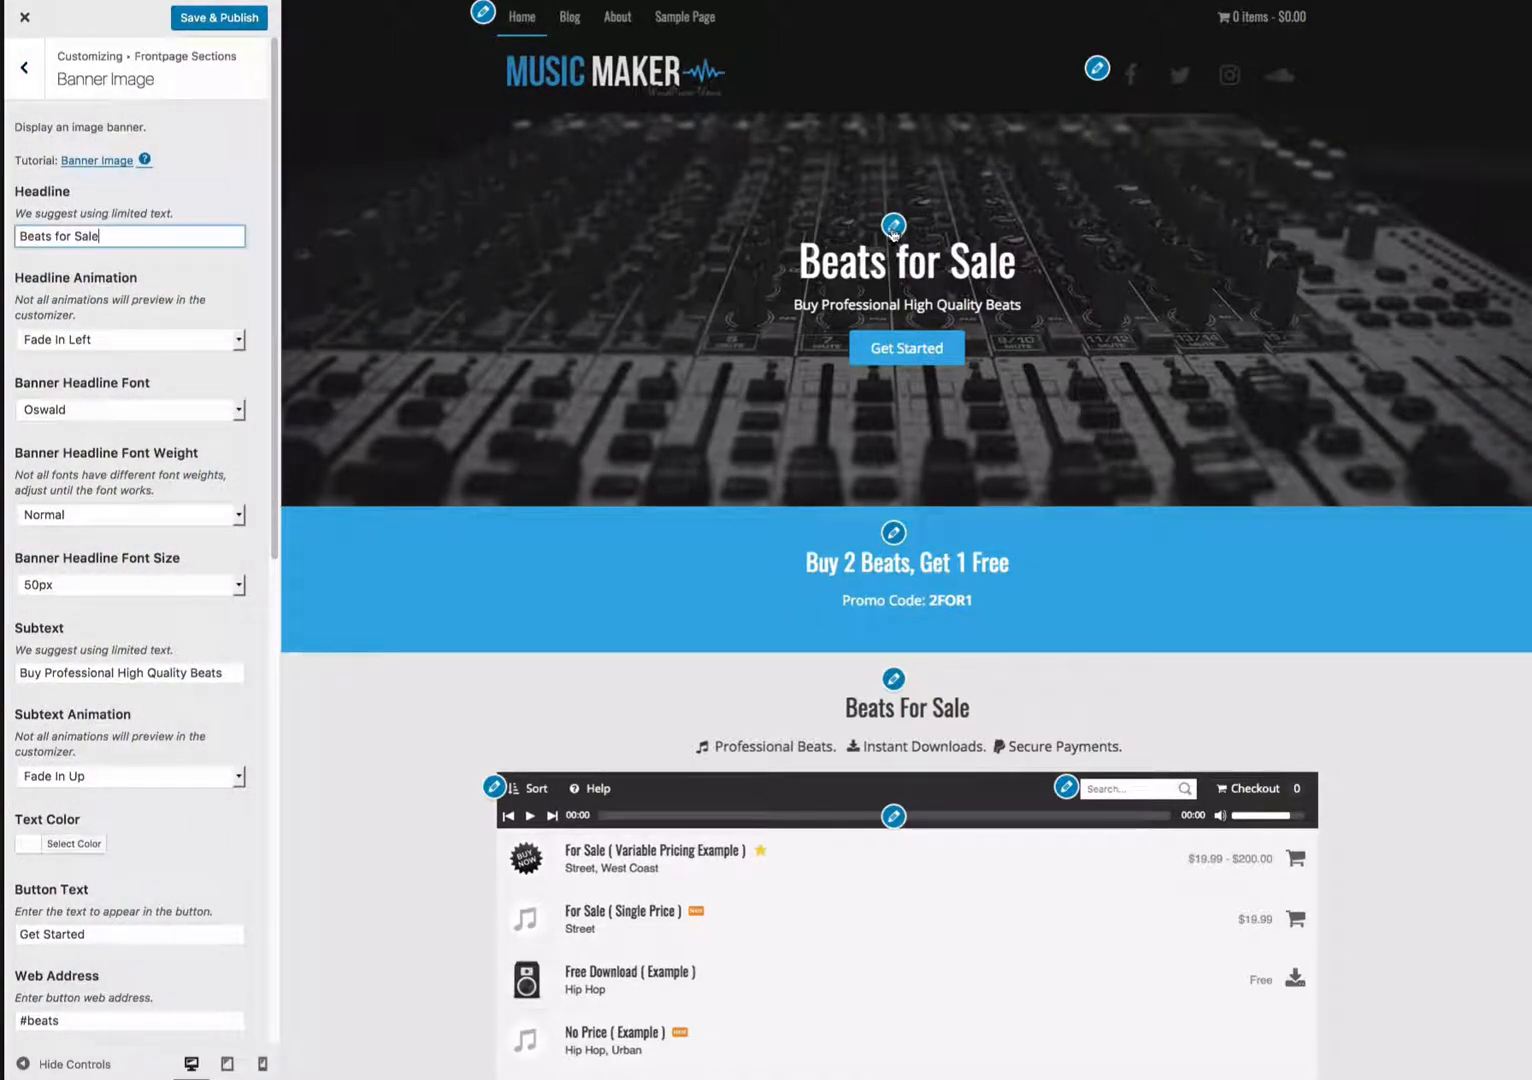
{"action": "scroll", "coordinate": [175, 668], "scroll_direction": "down", "scroll_amount": 5}
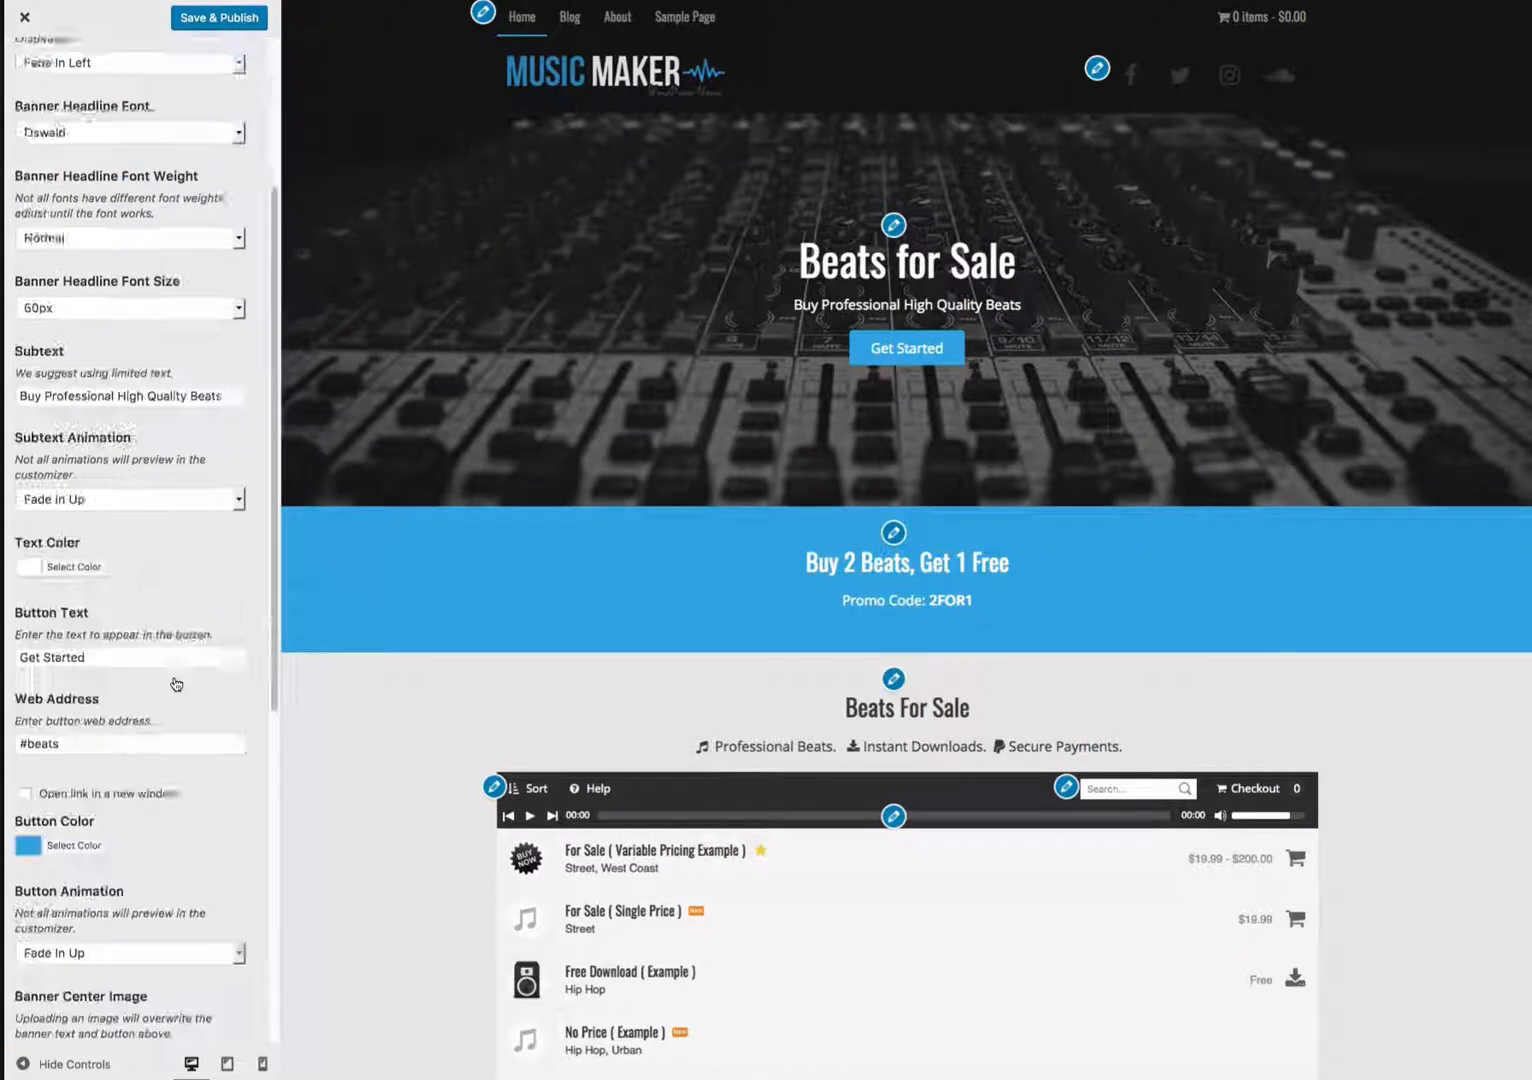
{"action": "scroll", "coordinate": [175, 668], "scroll_direction": "up", "scroll_amount": 5}
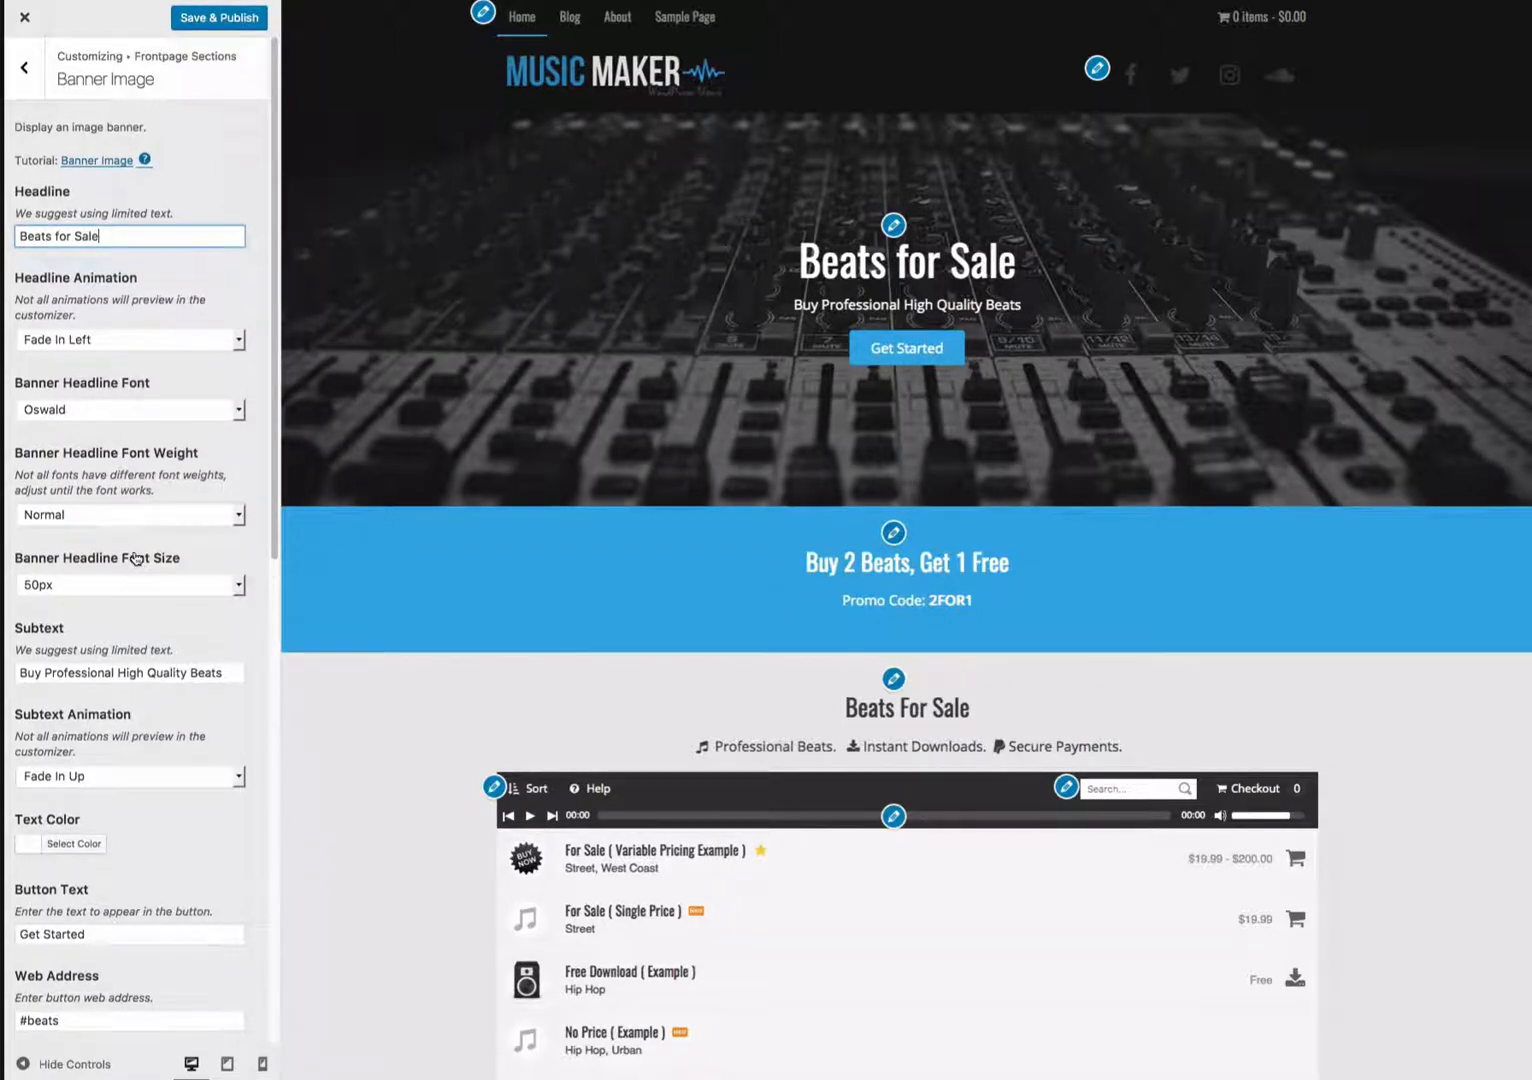
{"action": "scroll", "coordinate": [136, 558], "scroll_direction": "down", "scroll_amount": 6}
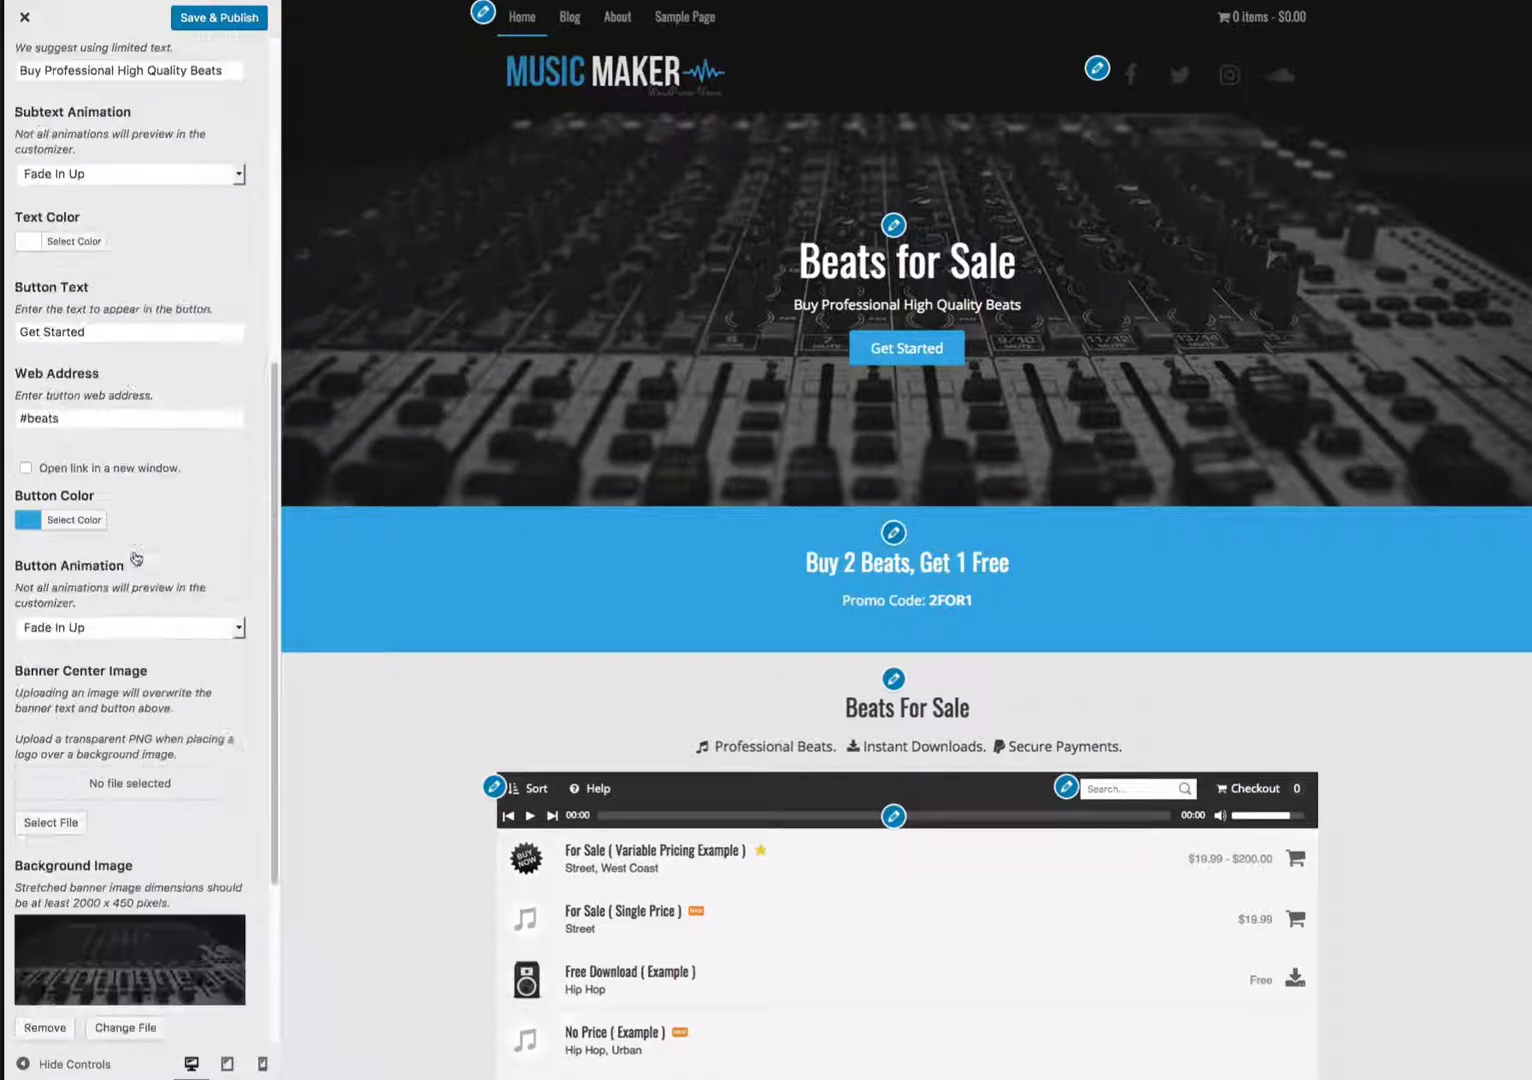
{"action": "scroll", "coordinate": [136, 558], "scroll_direction": "up", "scroll_amount": 6}
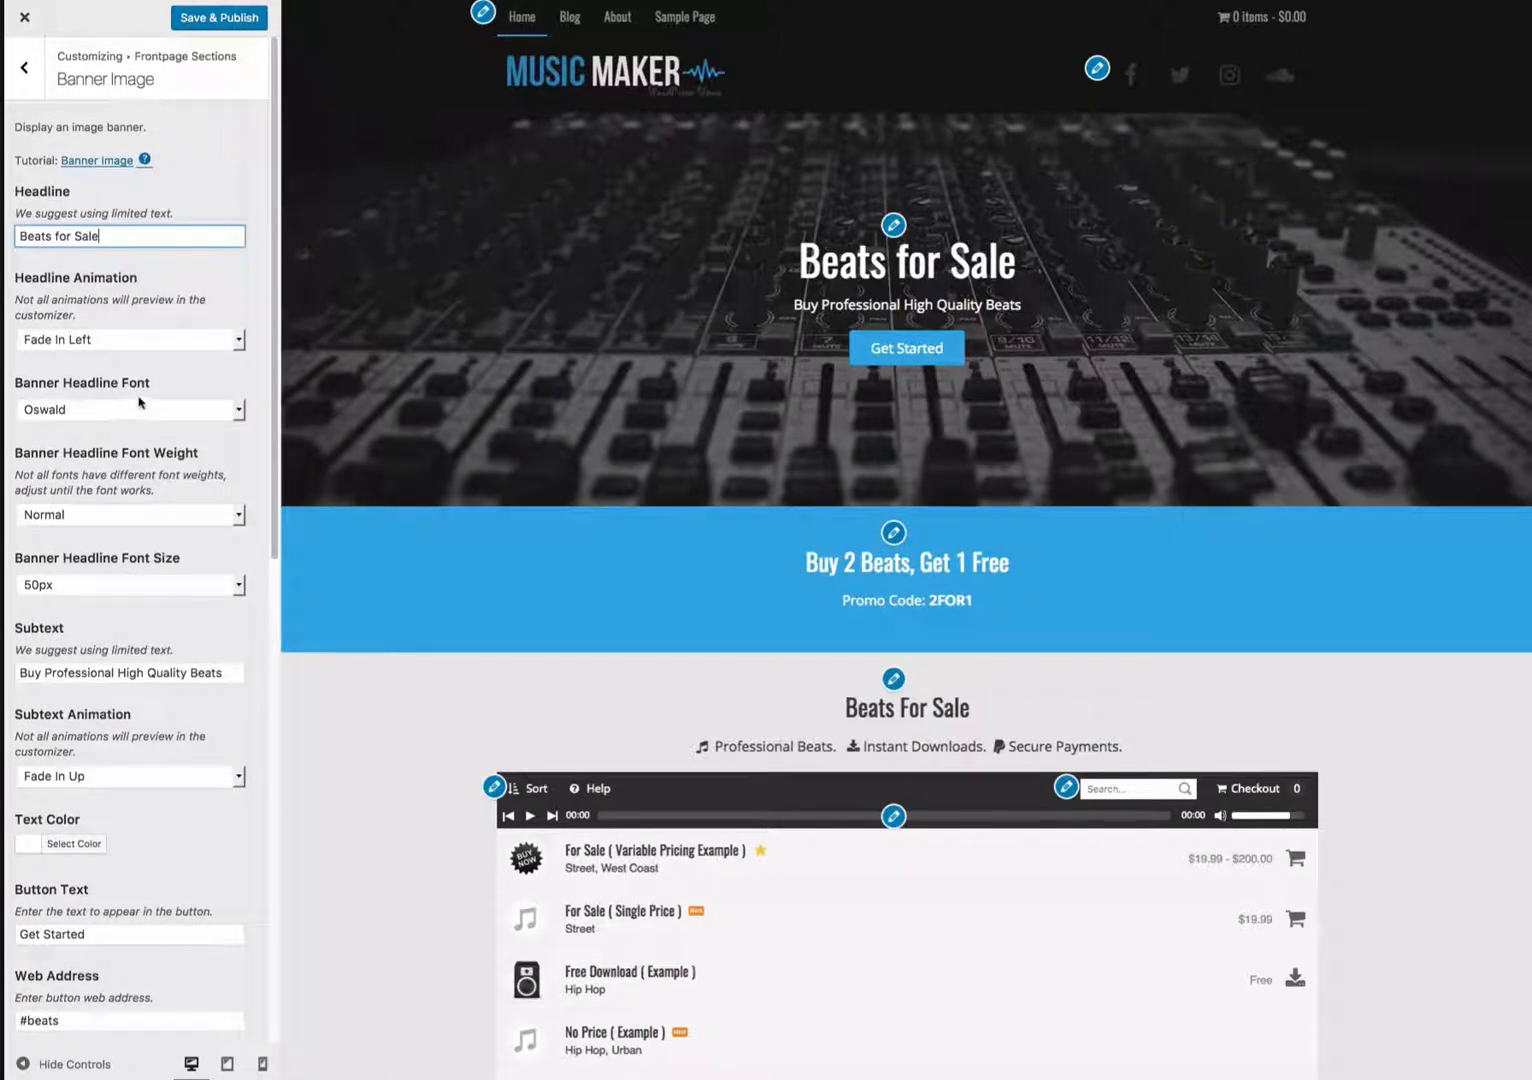
{"action": "scroll", "coordinate": [139, 563], "scroll_direction": "down", "scroll_amount": 4}
- Change the banner headline to Beat Sale and clear the button text and button web address
{"action": "triple_click", "coordinate": [80, 535]}
{"action": "key", "text": "BackSpace"}
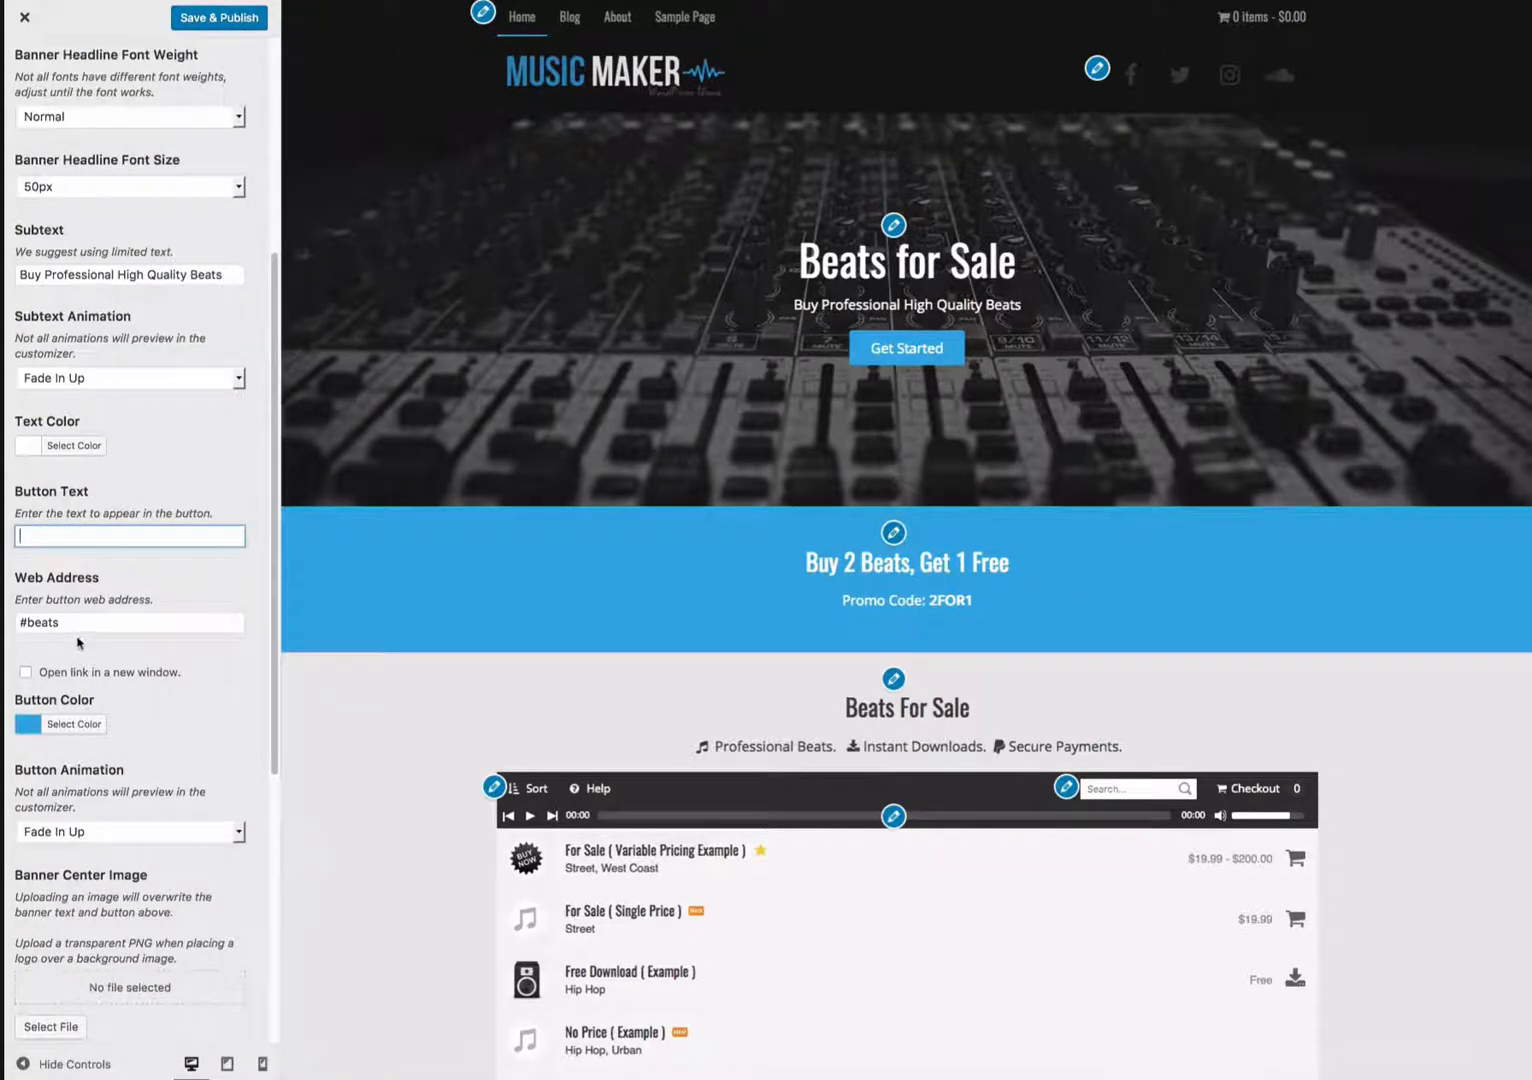
{"action": "triple_click", "coordinate": [79, 622]}
{"action": "key", "text": "BackSpace"}
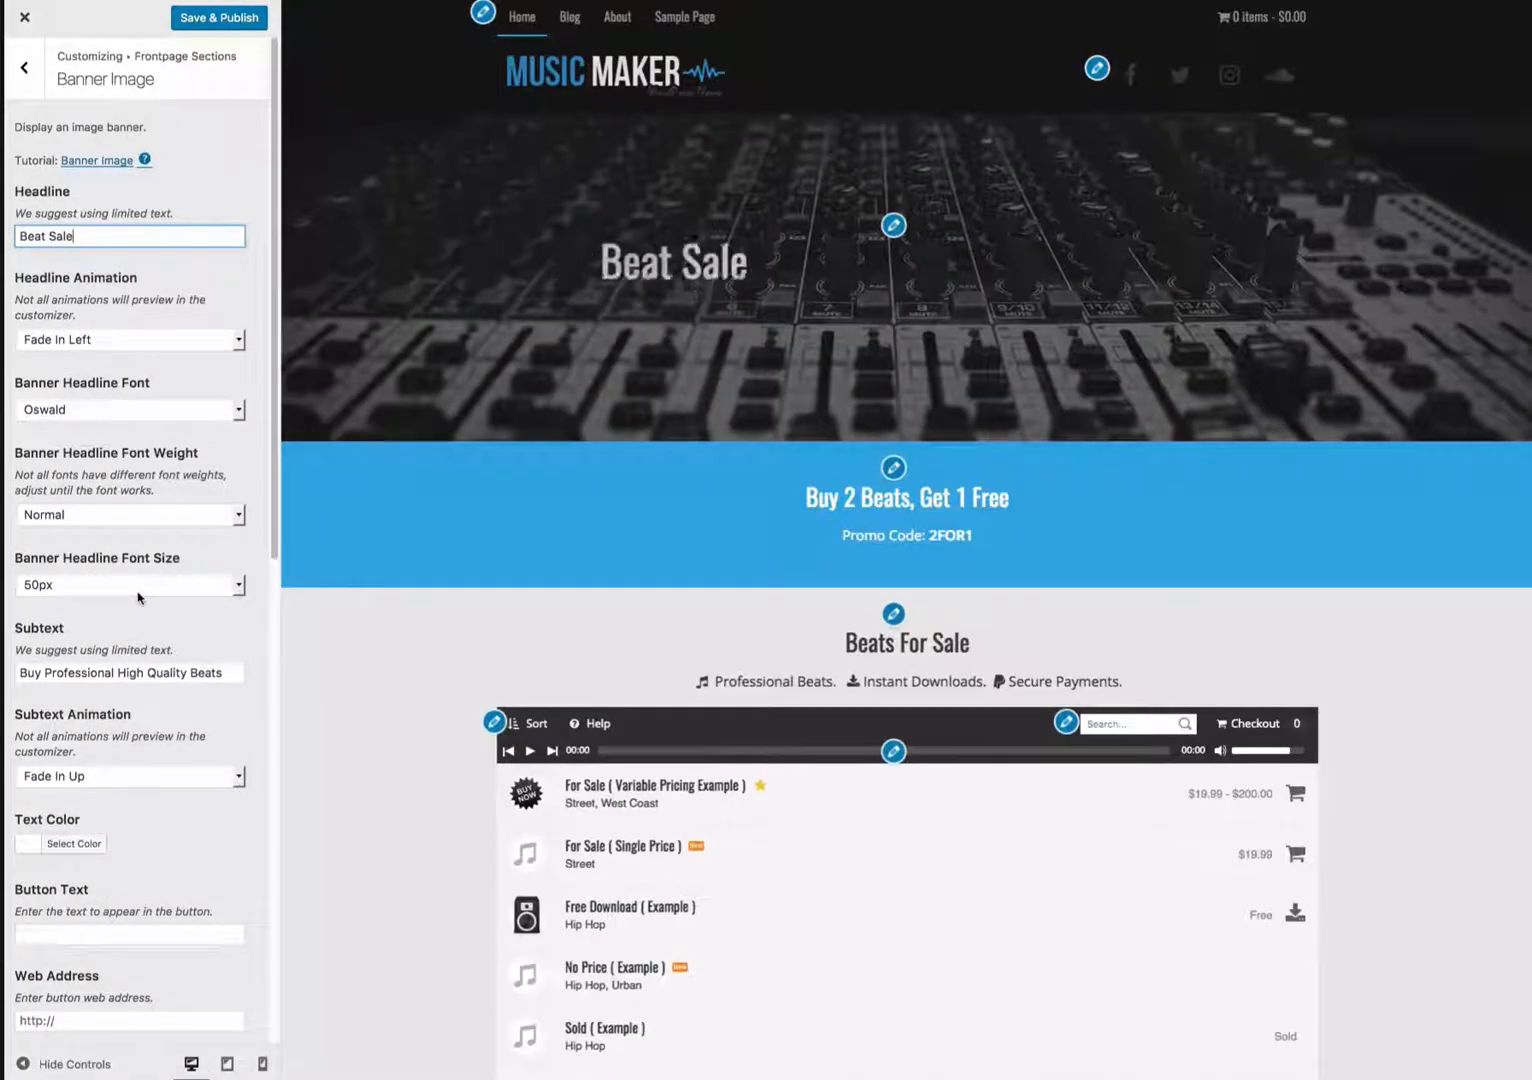
- Set the banner headline font size to 95px and the headline animation to Flip In X
{"action": "left_click", "coordinate": [134, 590]}
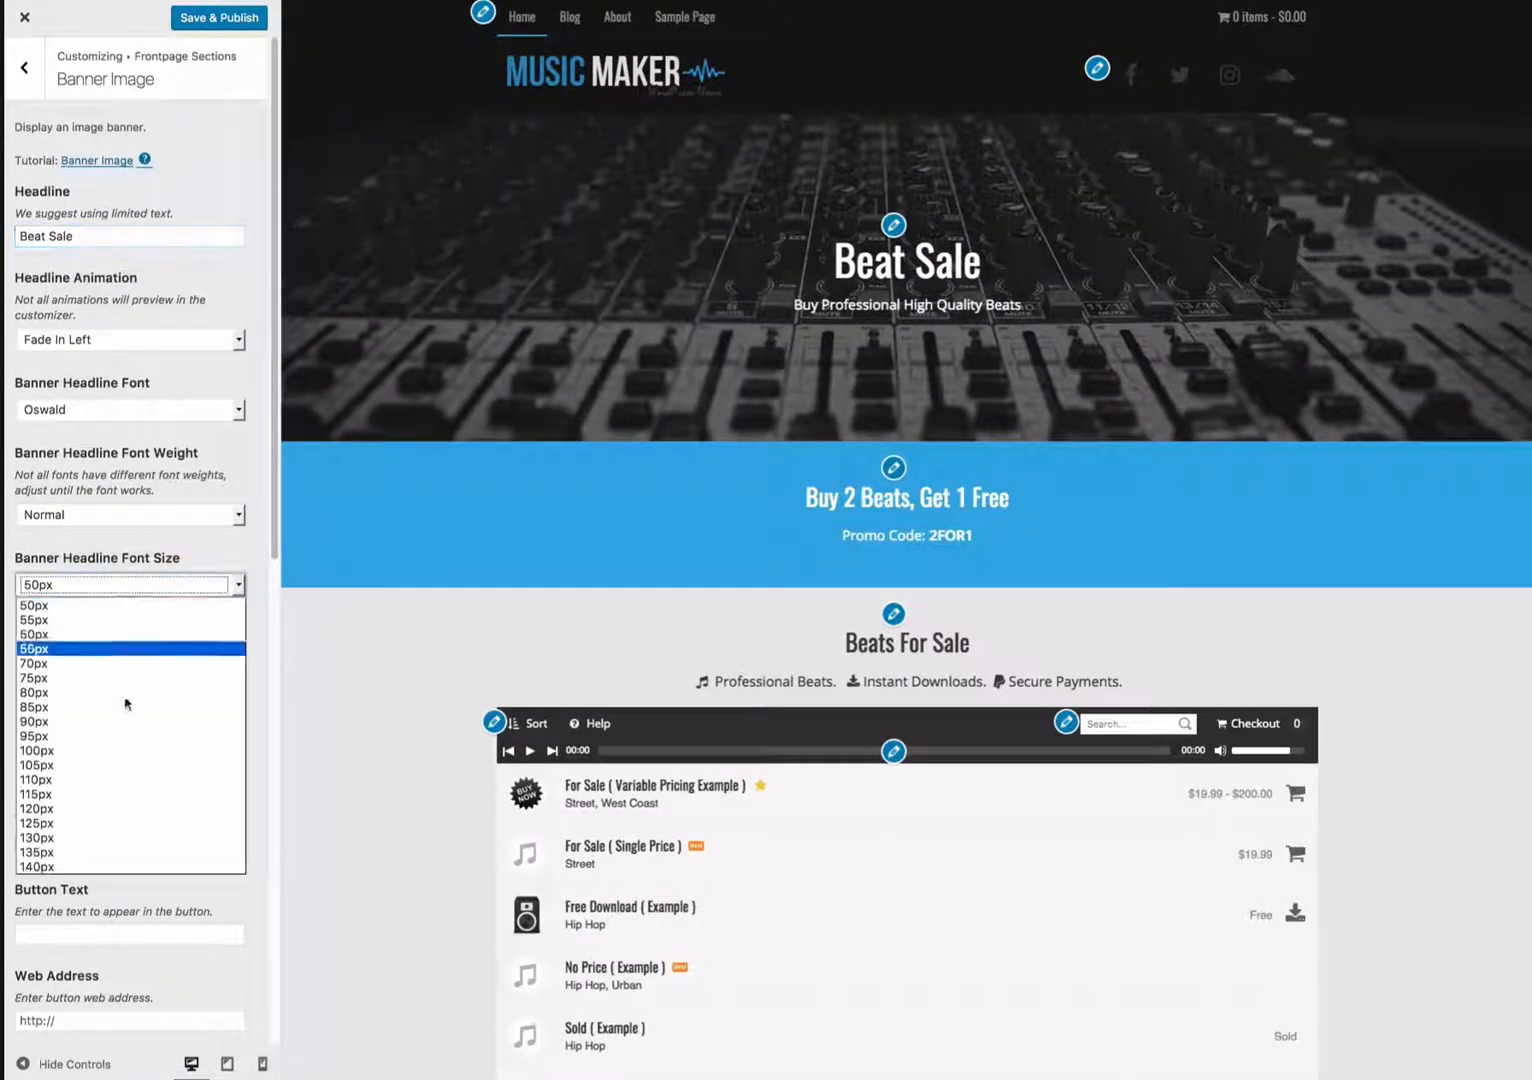
{"action": "left_click", "coordinate": [113, 770]}
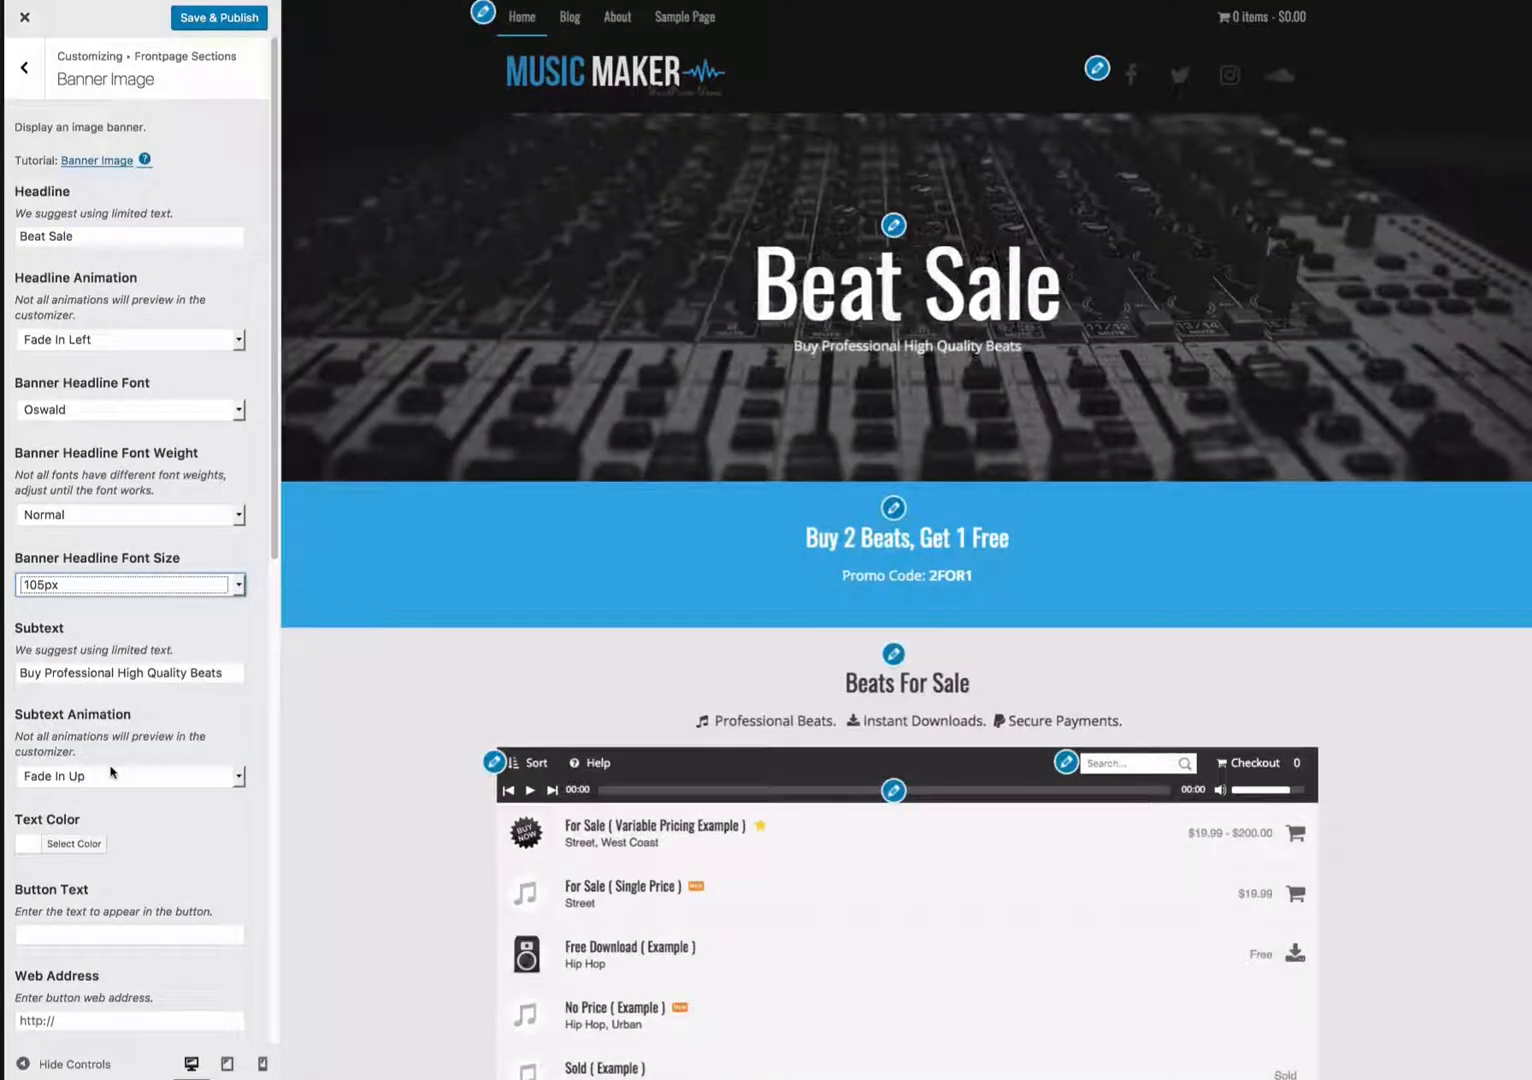
{"action": "left_click", "coordinate": [143, 339]}
{"action": "key", "text": "Down"}
{"action": "key", "text": "Down"}
{"action": "key", "text": "Down"}
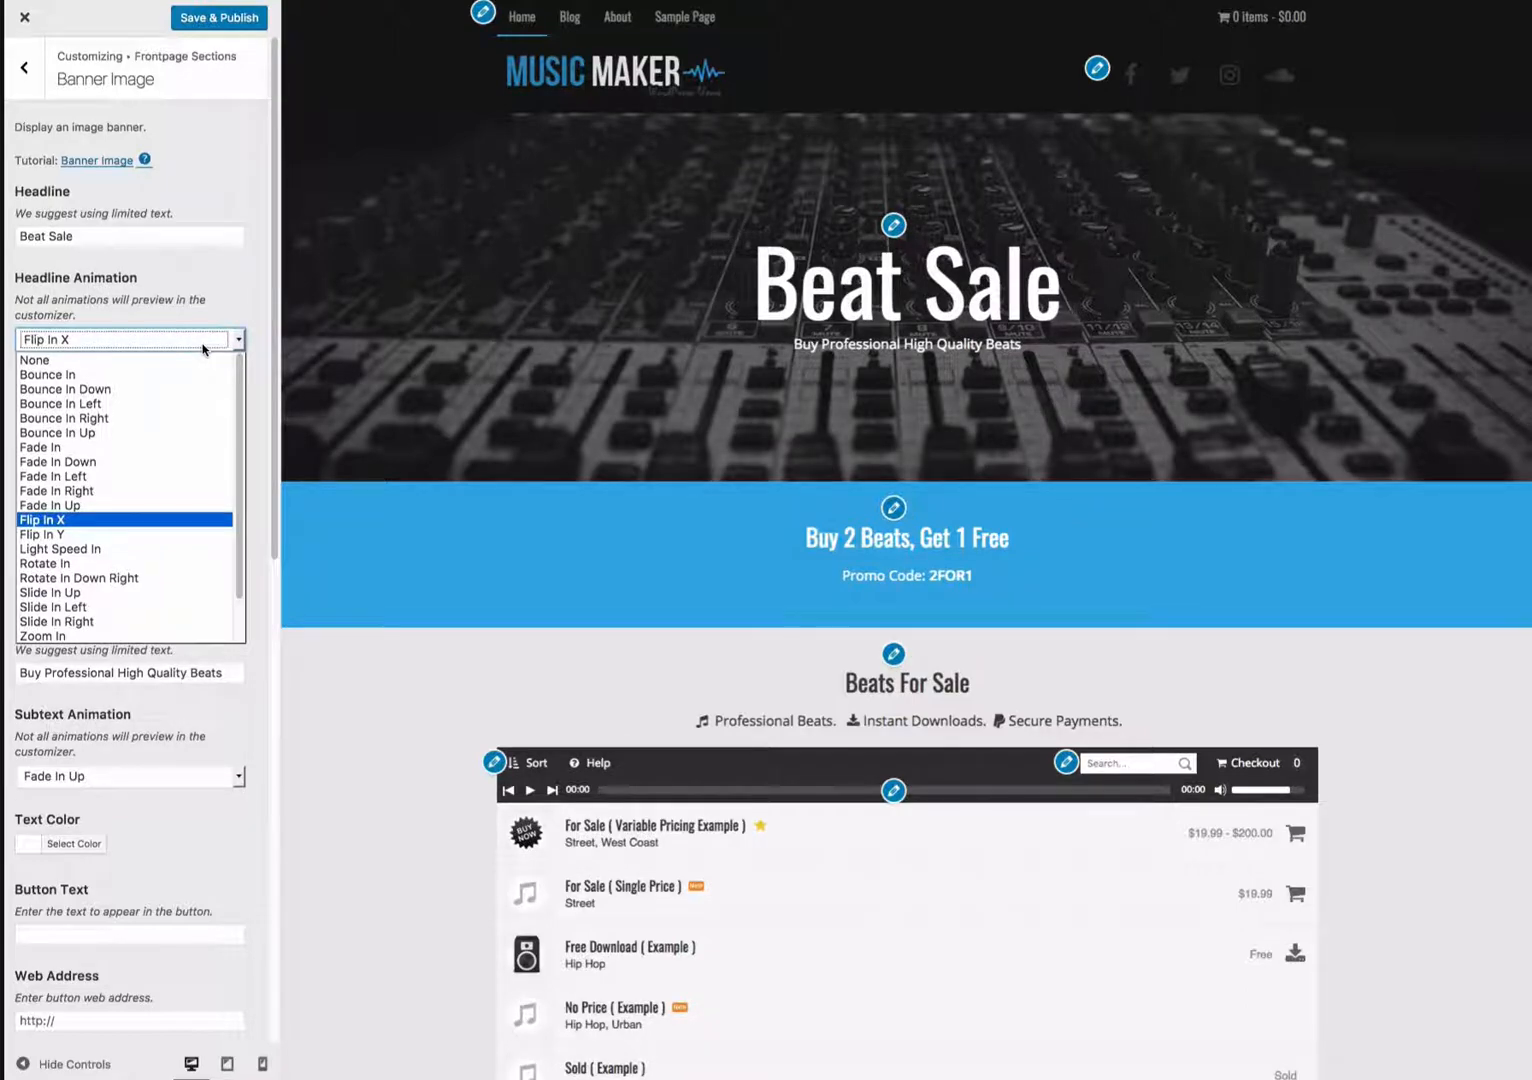
{"action": "left_click", "coordinate": [133, 520]}
- Remove the banner background image and restore the default one
{"action": "scroll", "coordinate": [150, 545], "scroll_direction": "down", "scroll_amount": 2}
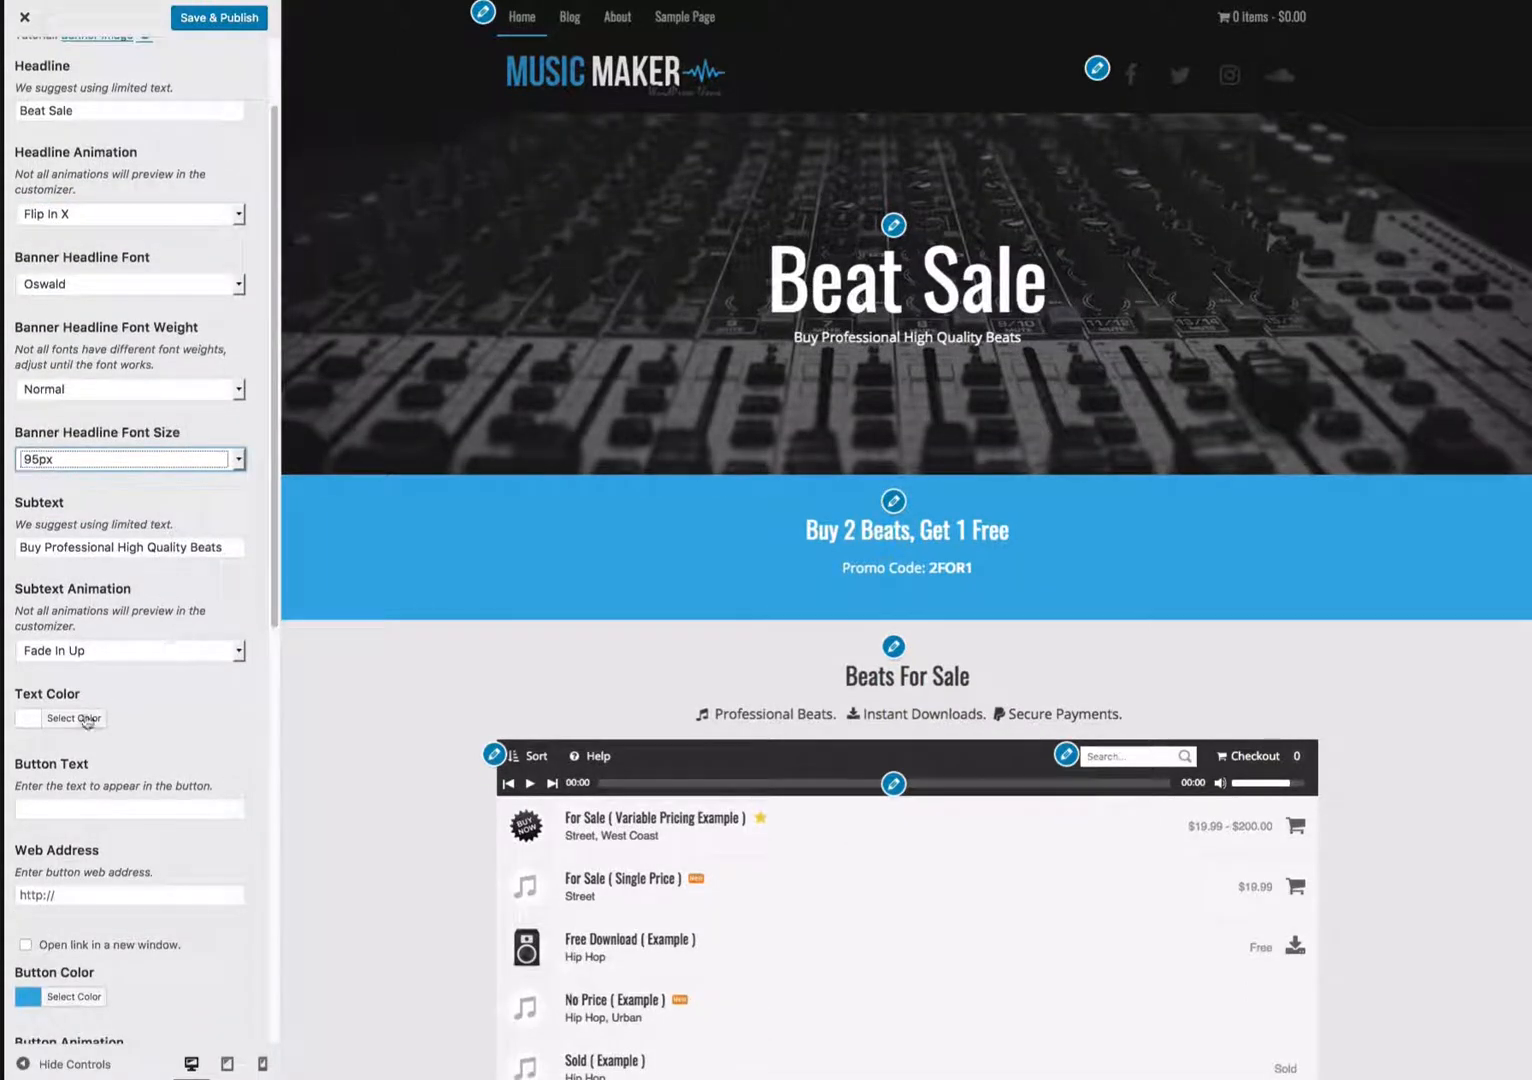
{"action": "scroll", "coordinate": [110, 730], "scroll_direction": "down", "scroll_amount": 1}
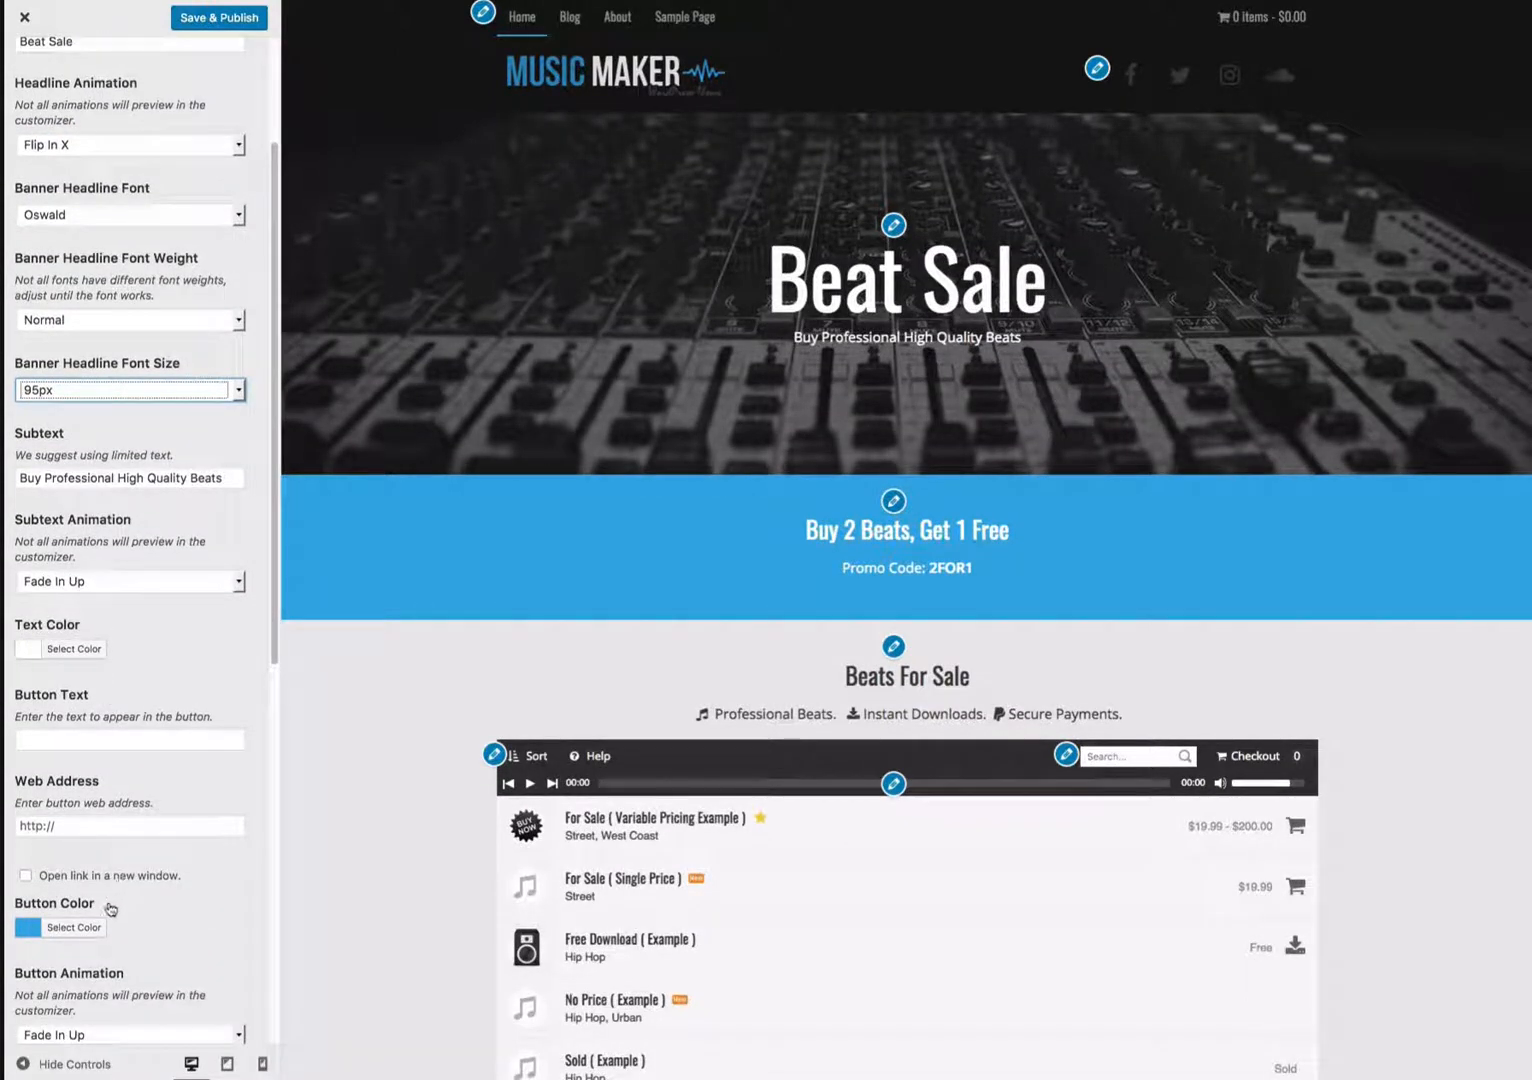
{"action": "scroll", "coordinate": [110, 925], "scroll_direction": "down", "scroll_amount": 8}
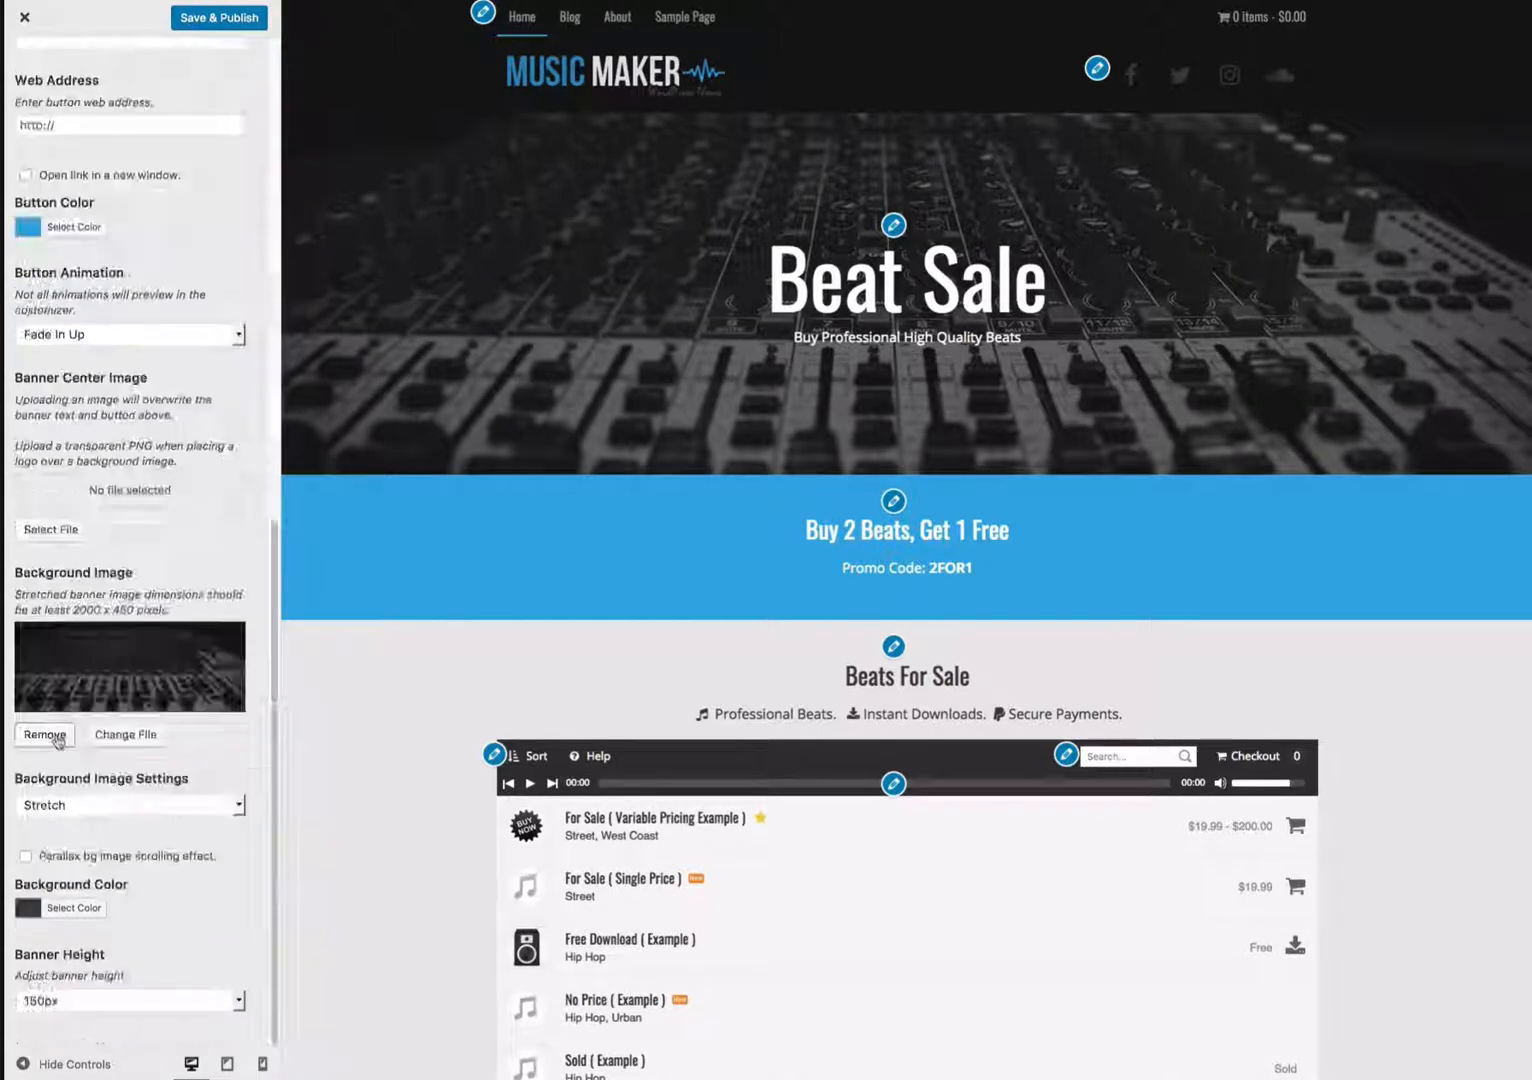
{"action": "left_click", "coordinate": [55, 737]}
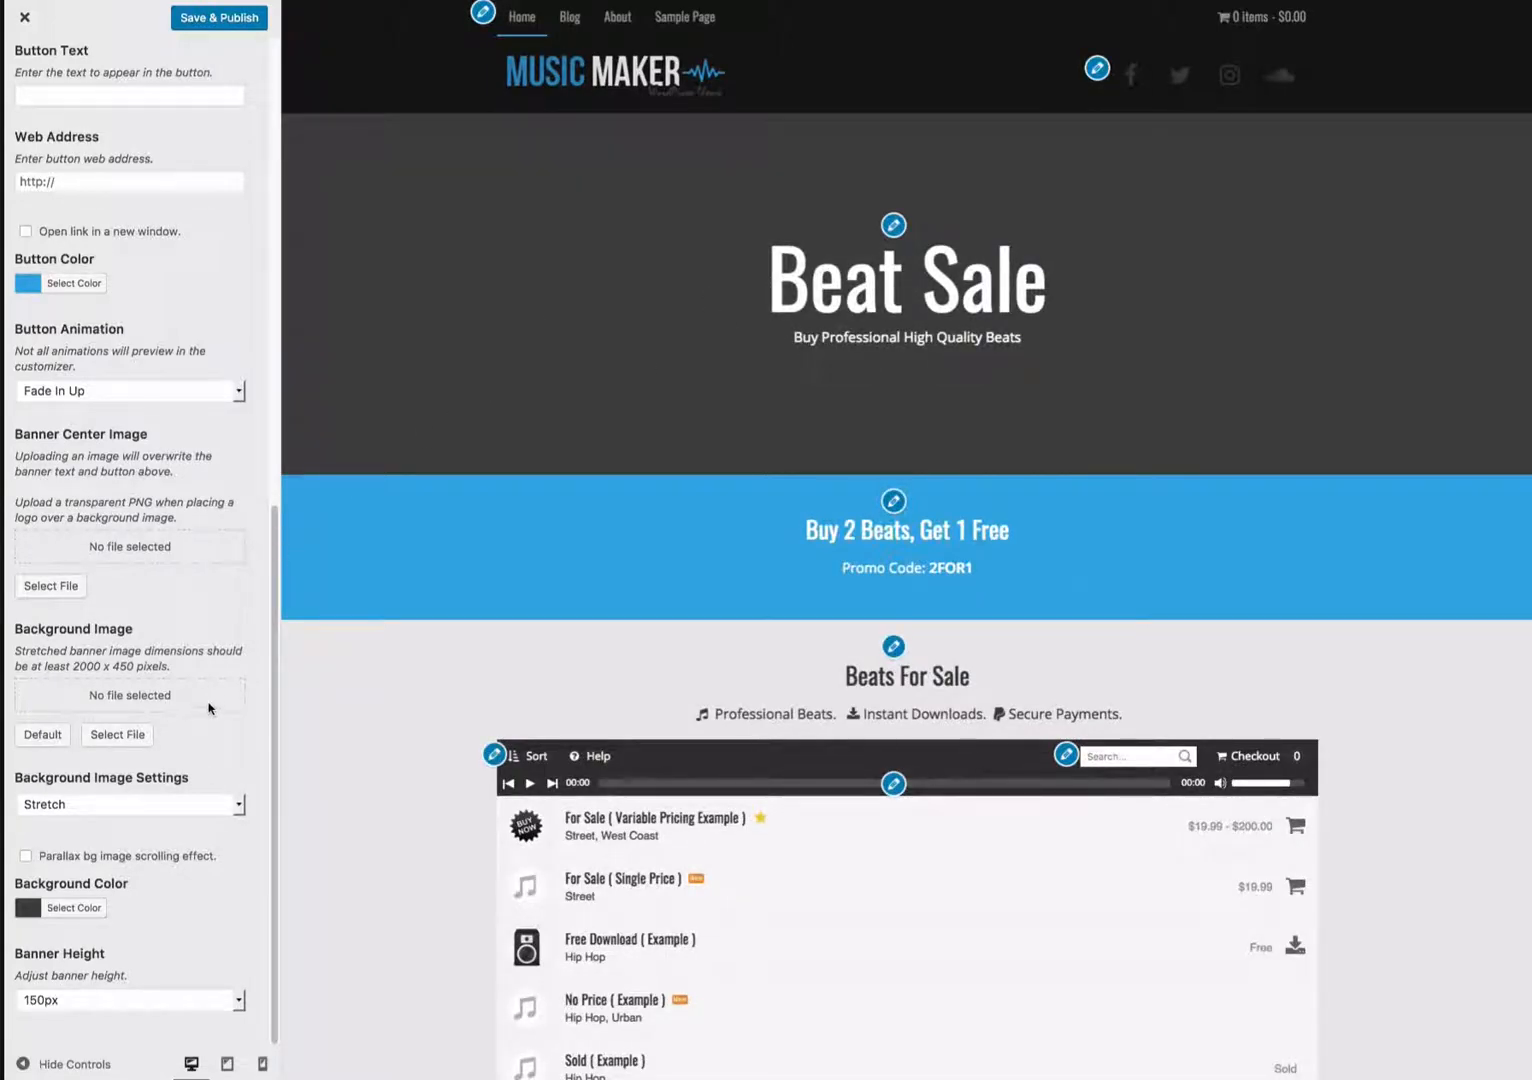
{"action": "left_click", "coordinate": [42, 734]}
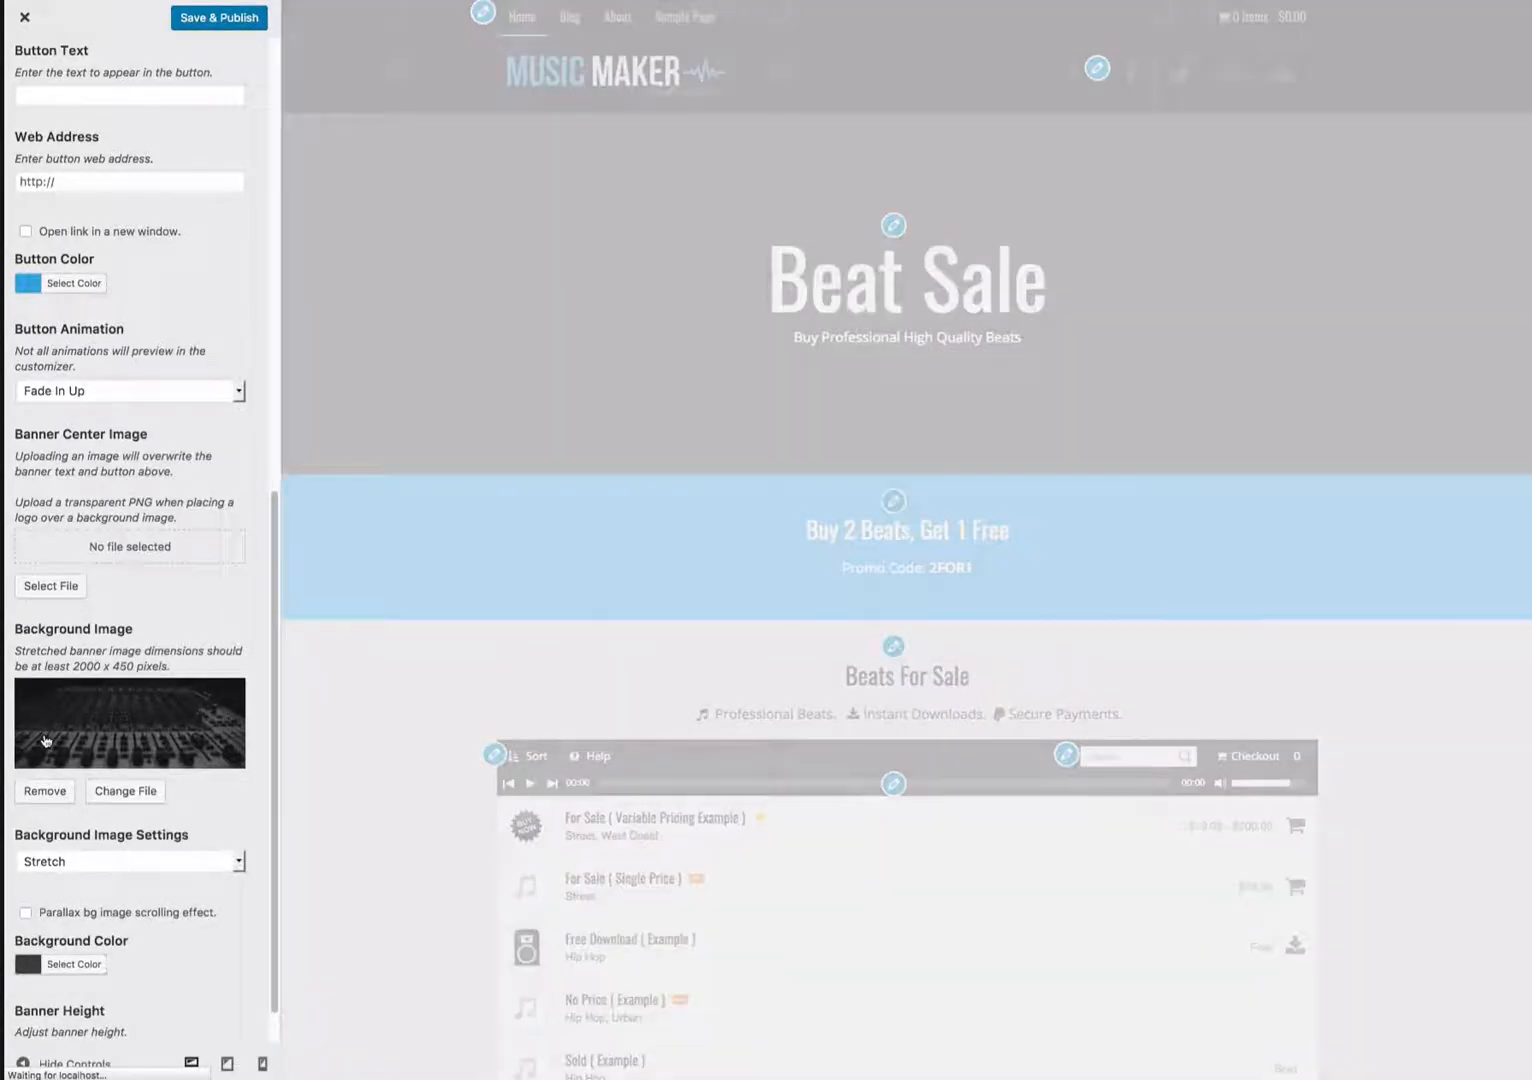
- Set the banner center image to logo-1.png from the media library
{"action": "scroll", "coordinate": [45, 741], "scroll_direction": "up", "scroll_amount": 2}
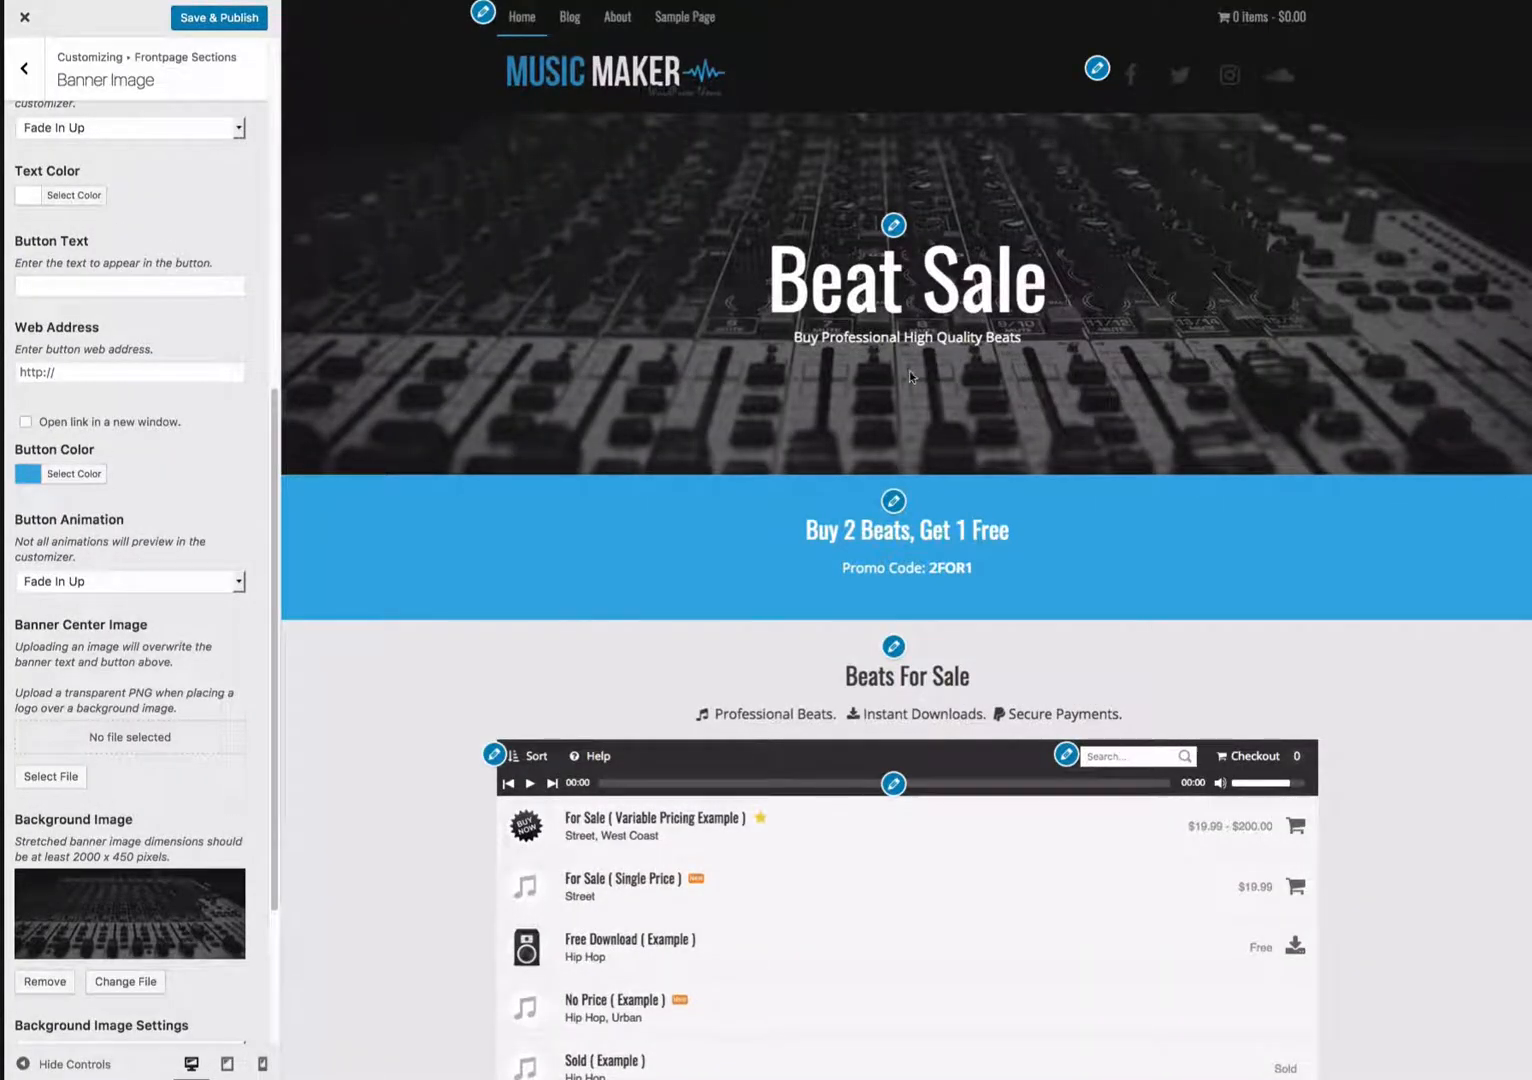
{"action": "left_click", "coordinate": [70, 774]}
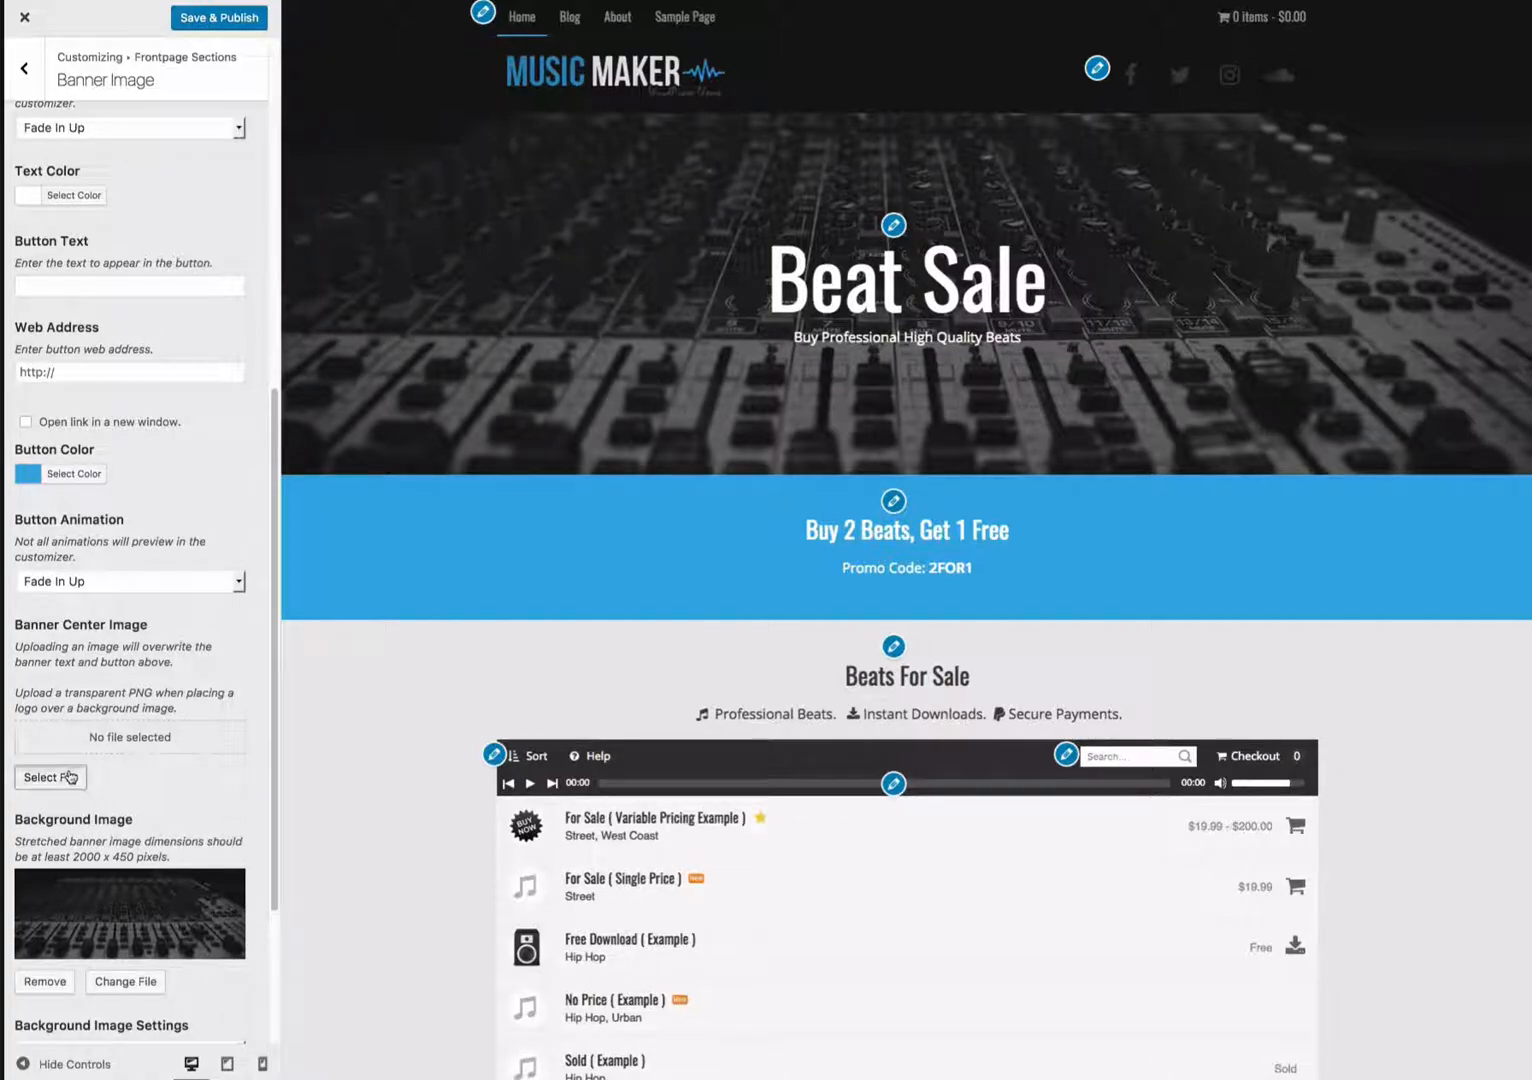
{"action": "left_click_drag", "start_coordinate": [68, 778], "coordinate": [758, 530]}
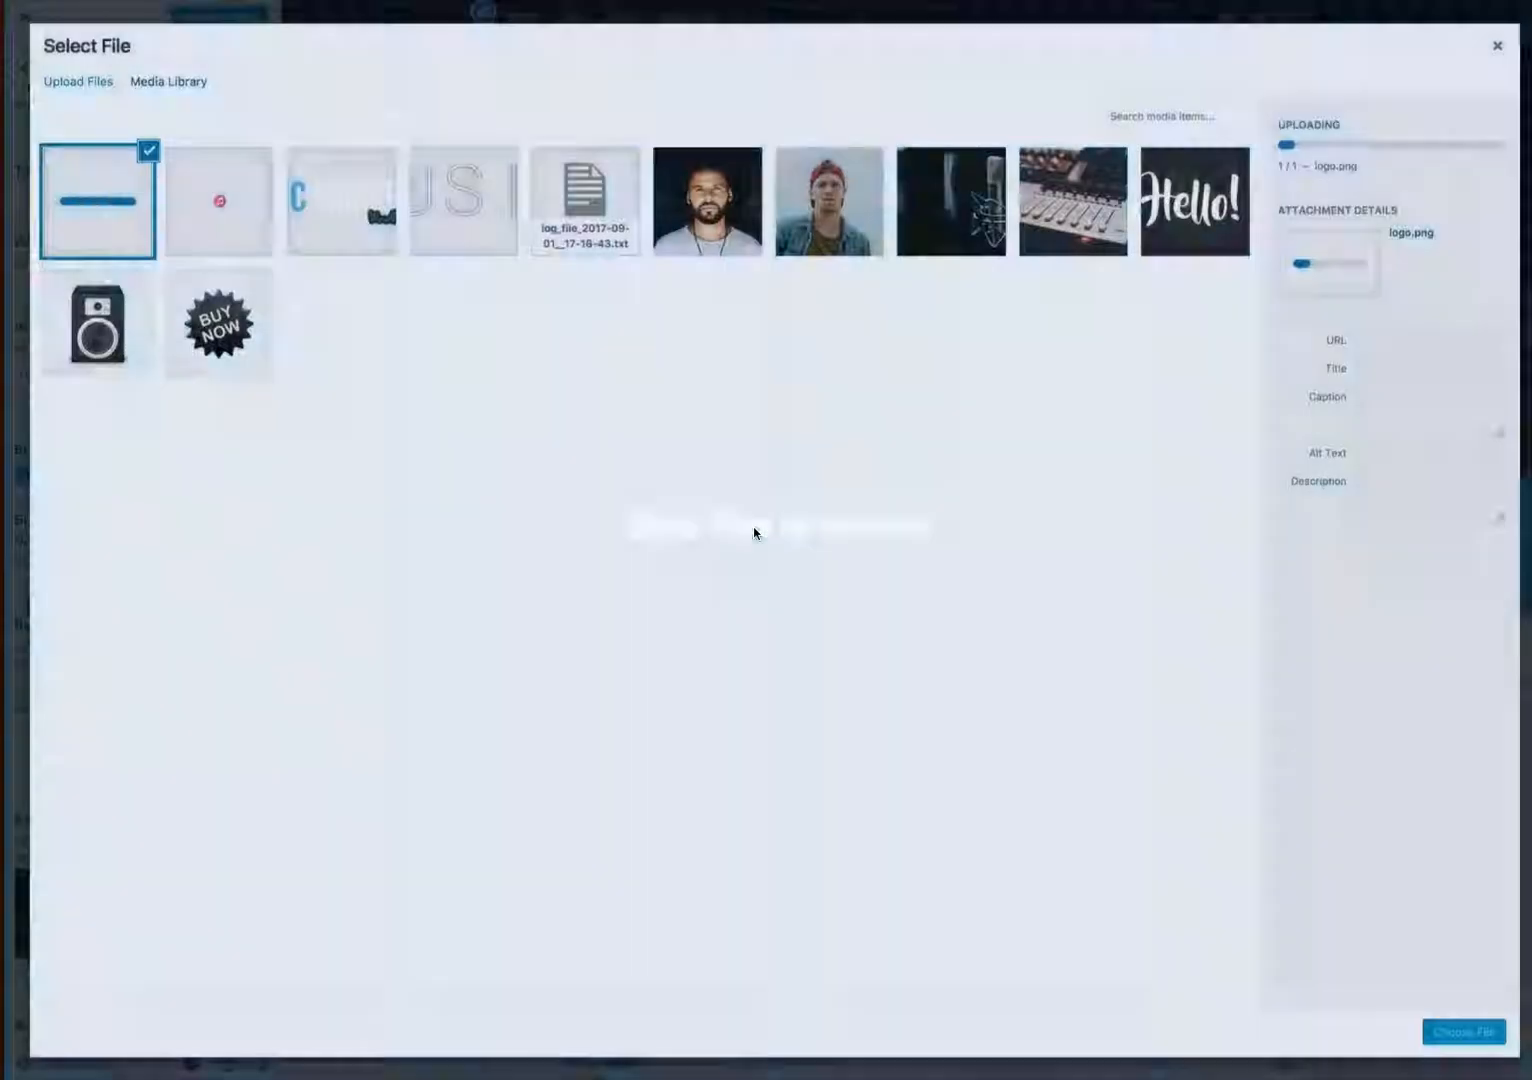
{"action": "left_click", "coordinate": [1477, 1035]}
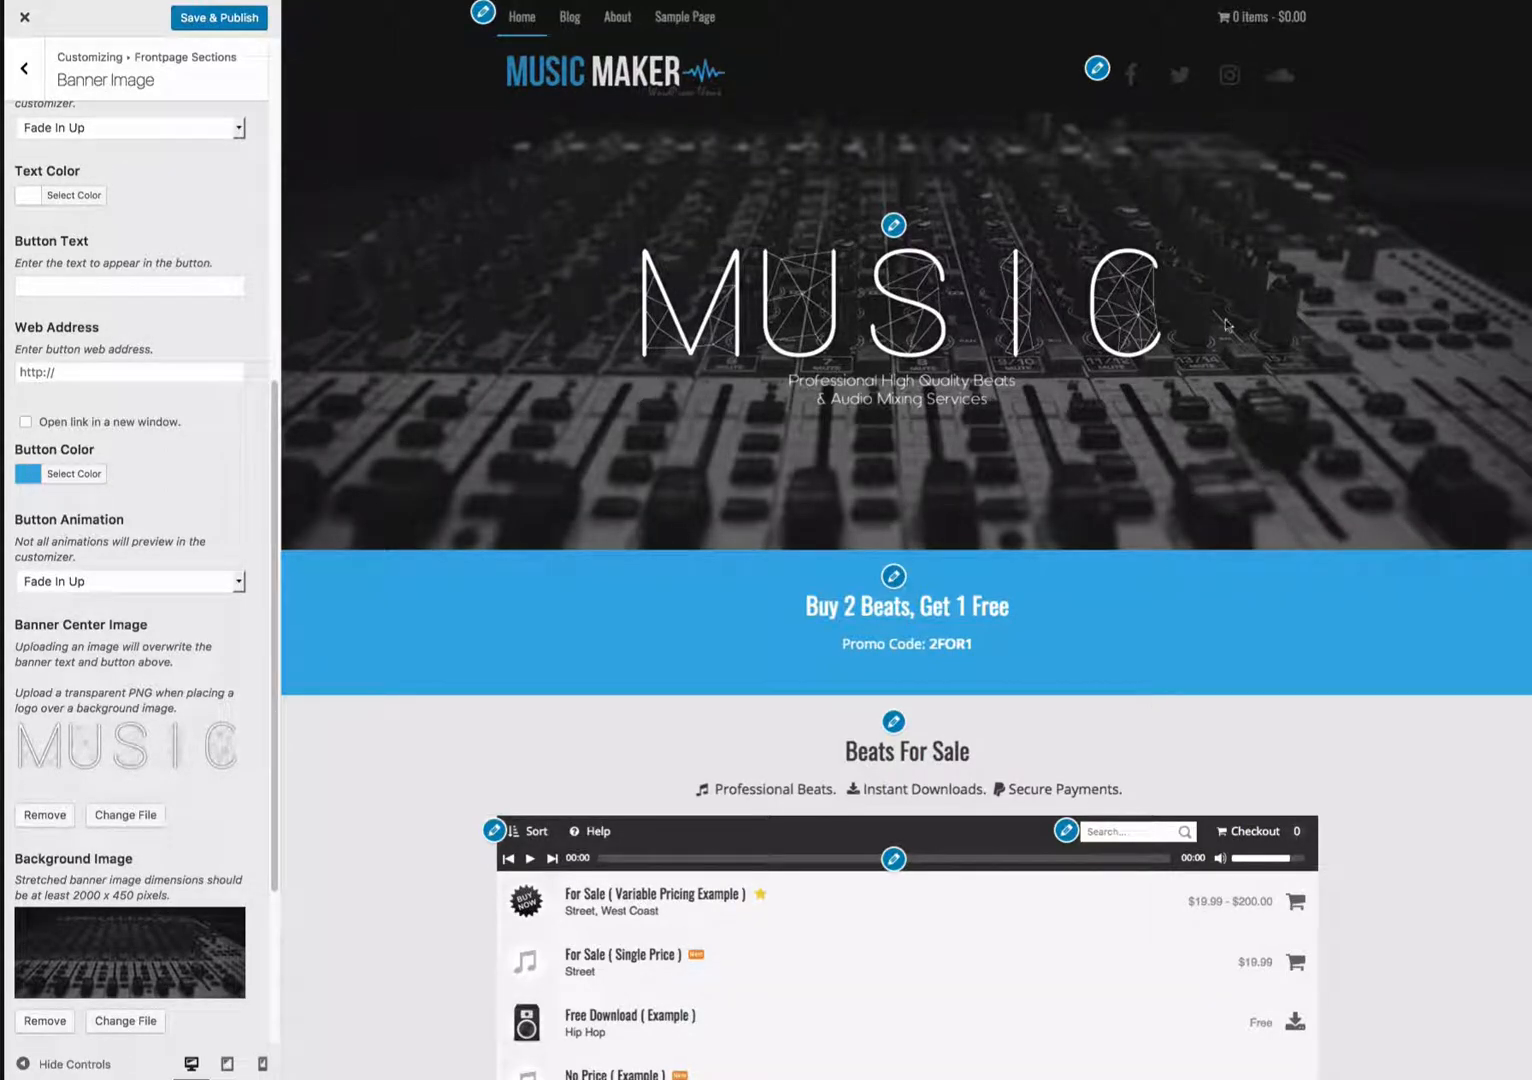
- Open the Text 1 section from the preview and retitle it 24 Hour Sale
{"action": "scroll", "coordinate": [152, 320], "scroll_direction": "down", "scroll_amount": 1}
{"action": "scroll", "coordinate": [158, 376], "scroll_direction": "up", "scroll_amount": 10}
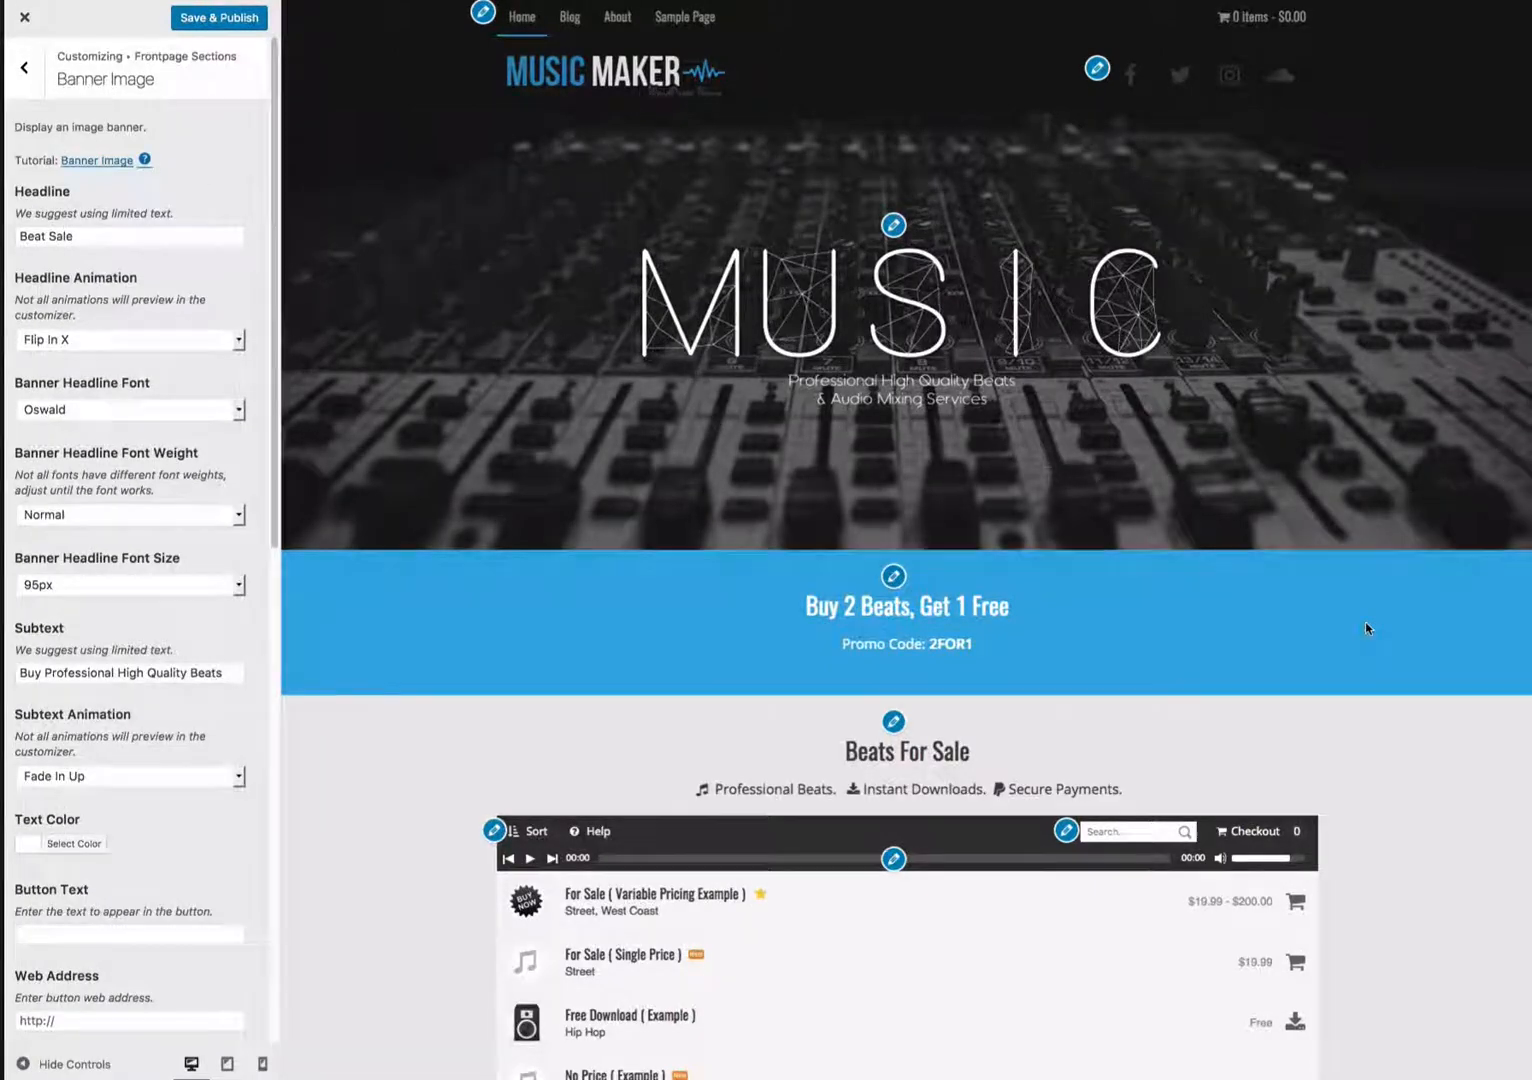
{"action": "scroll", "coordinate": [1366, 627], "scroll_direction": "down", "scroll_amount": 1}
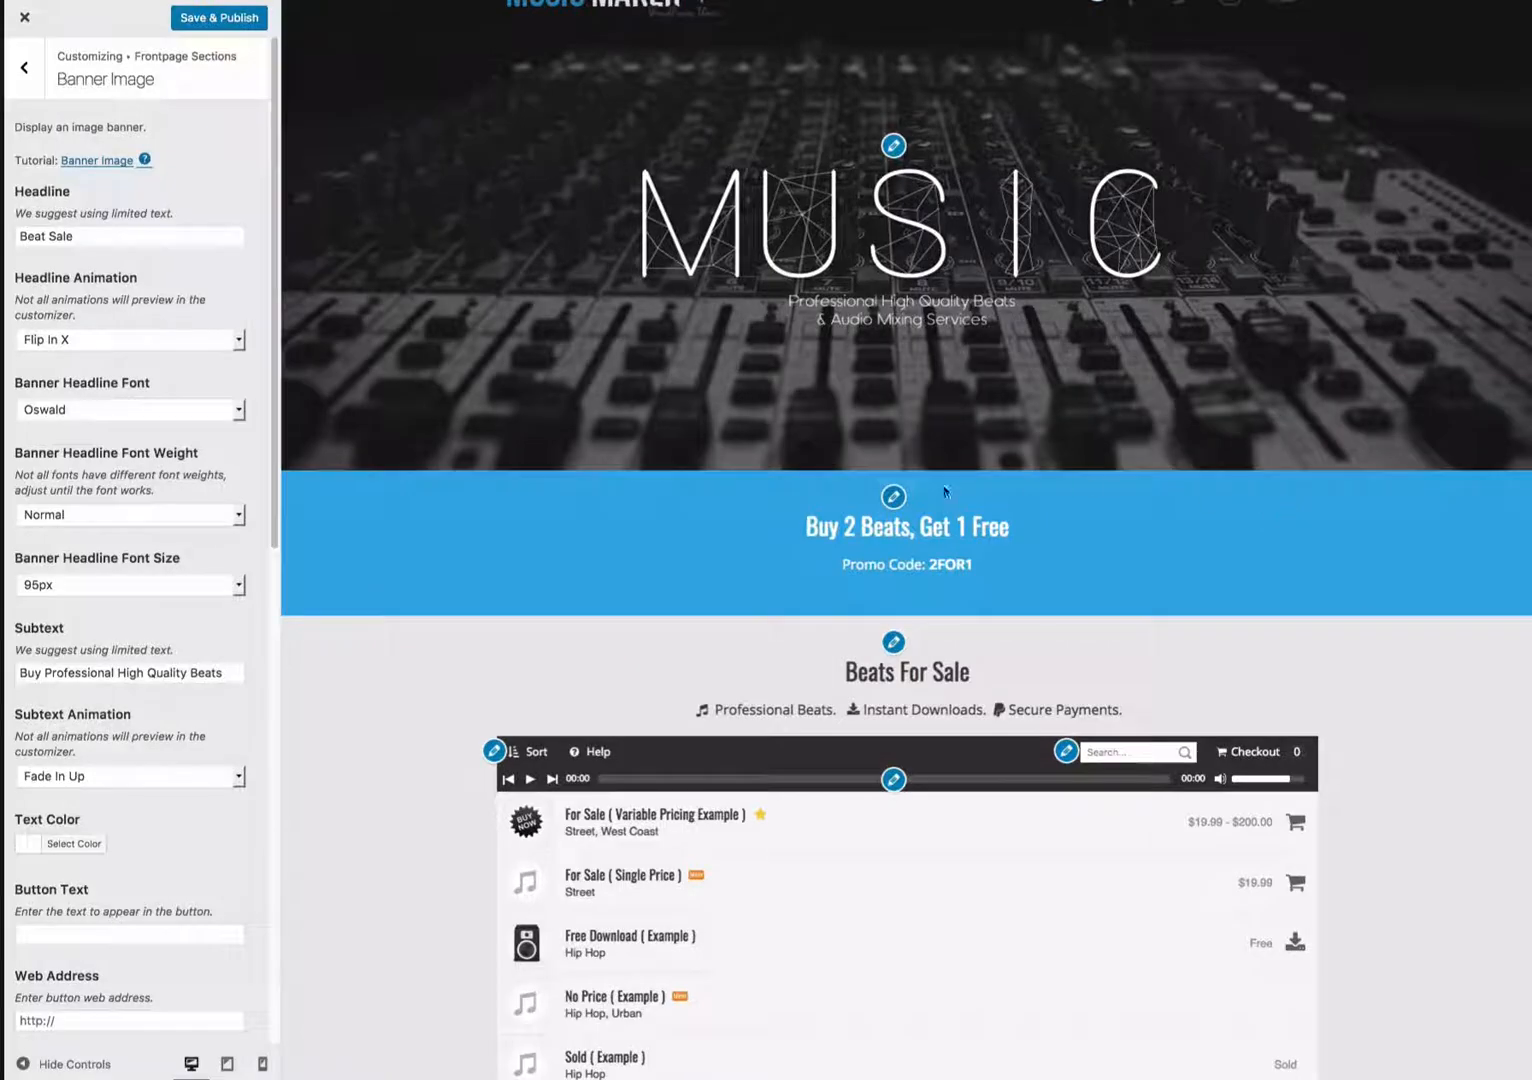
{"action": "left_click", "coordinate": [893, 497]}
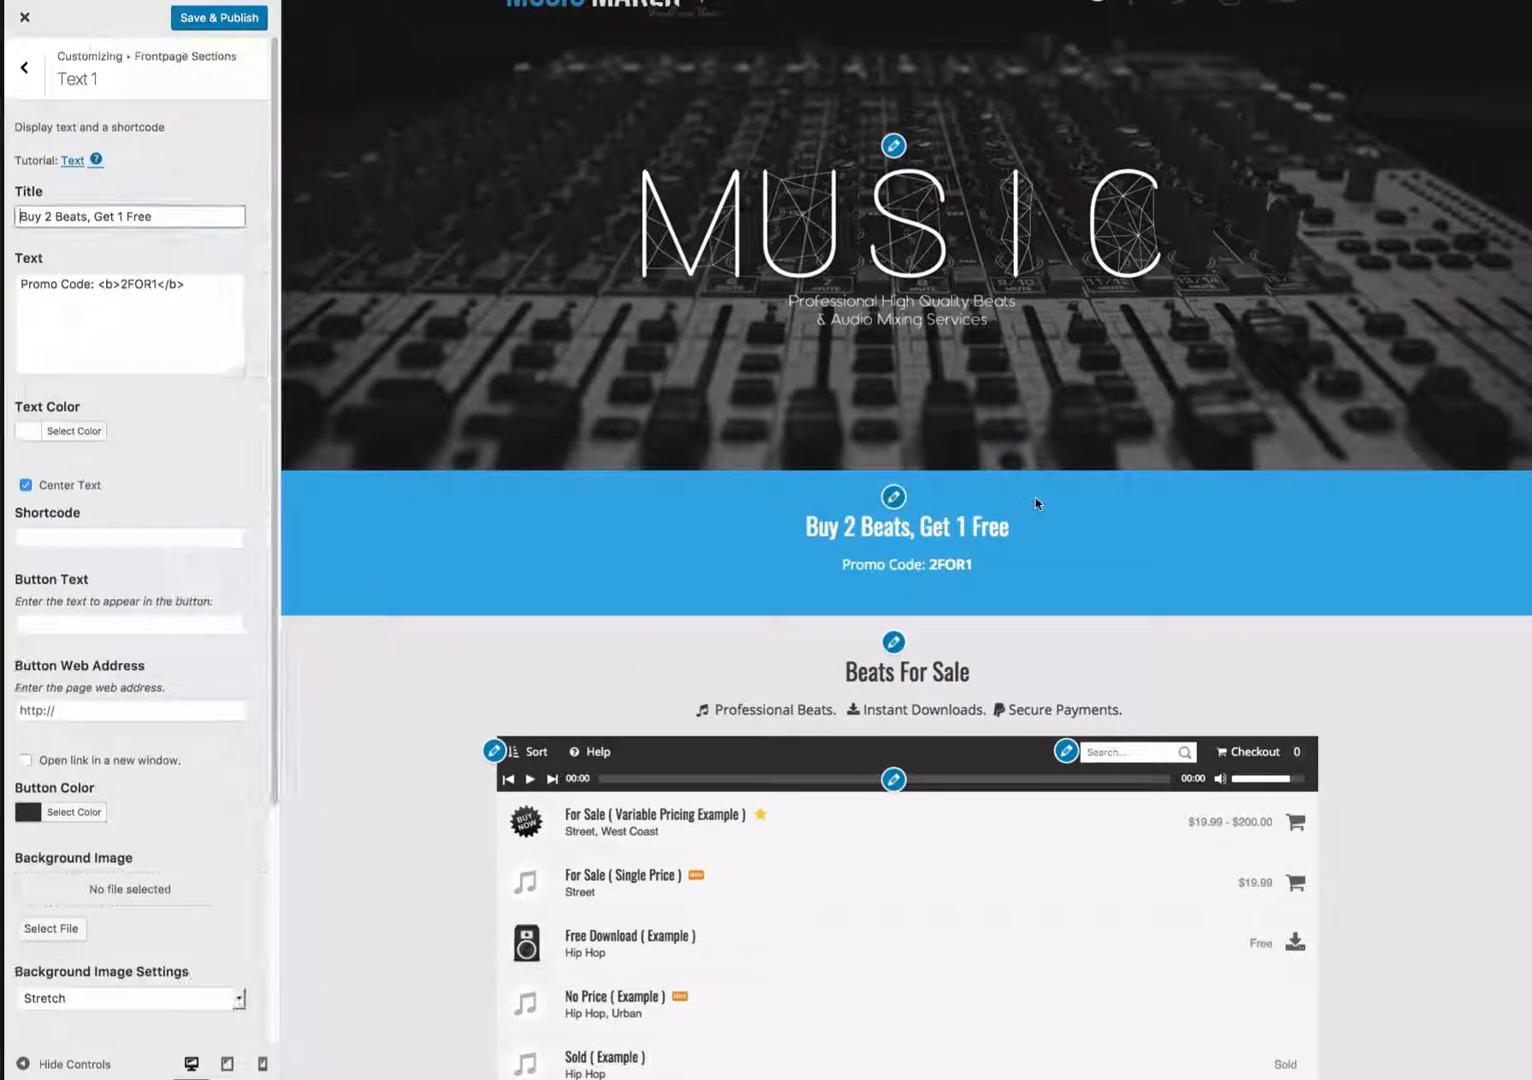
{"action": "key", "text": "ctrl+a"}
{"action": "type", "text": "24 Hour"}
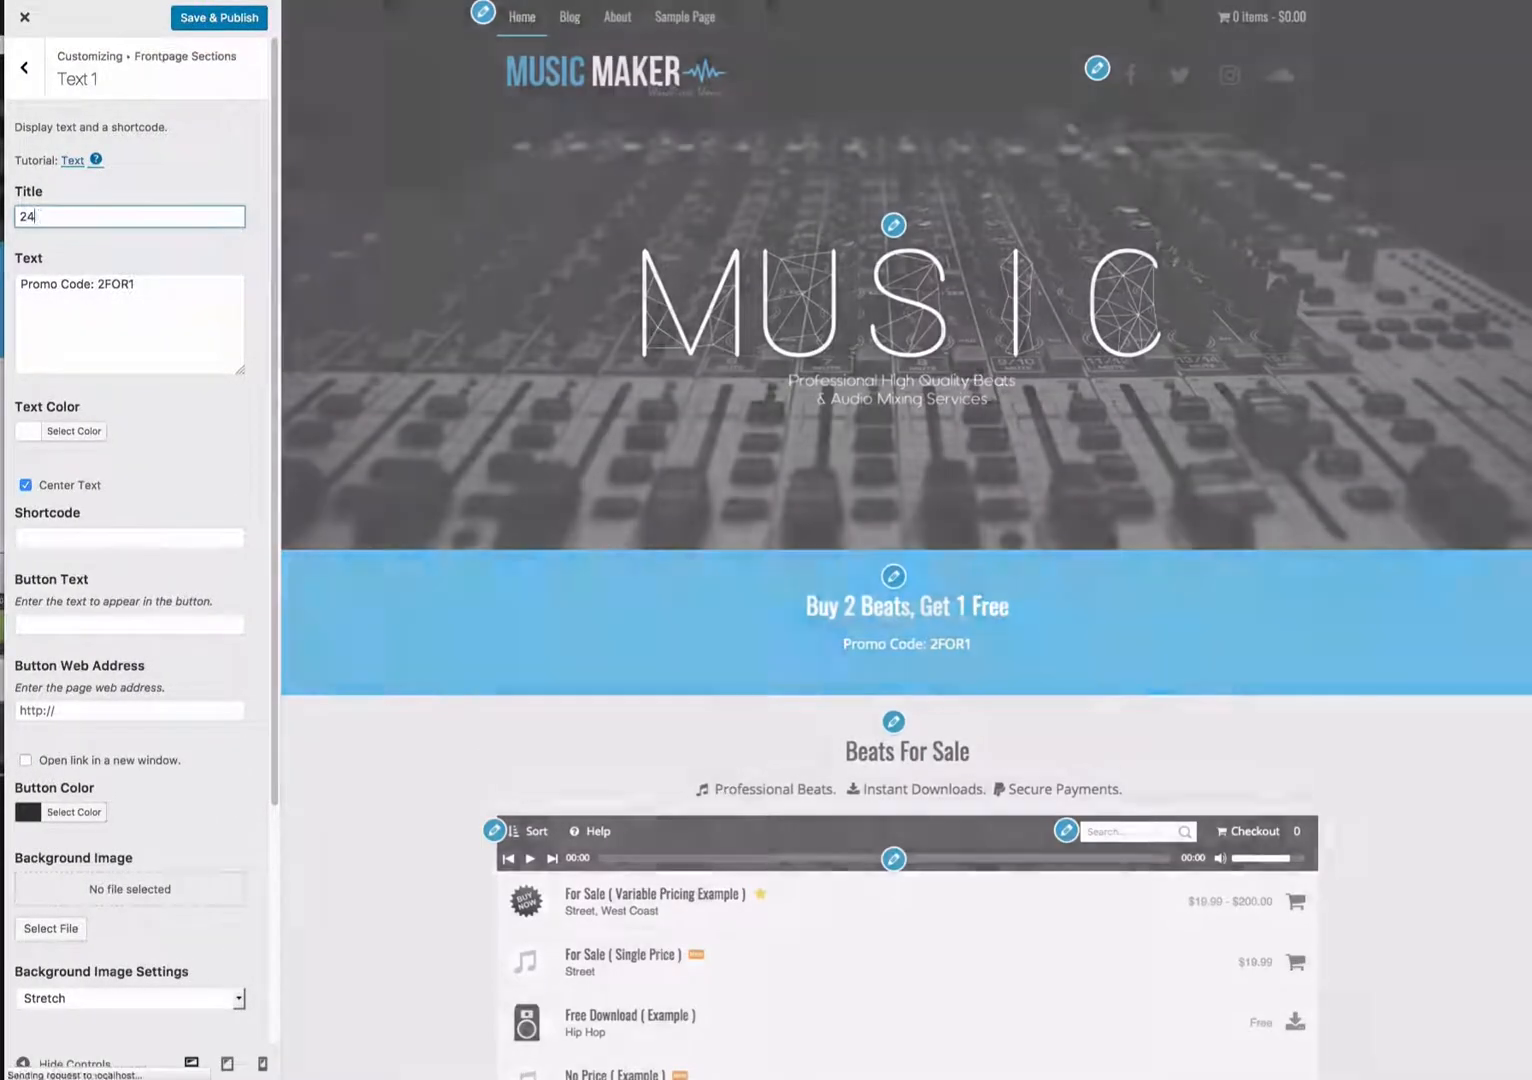
{"action": "type", "text": "Sale"}
- Set the Text 1 button text to Learn More and its web address to #
{"action": "left_click", "coordinate": [130, 624]}
{"action": "type", "text": "Le"}
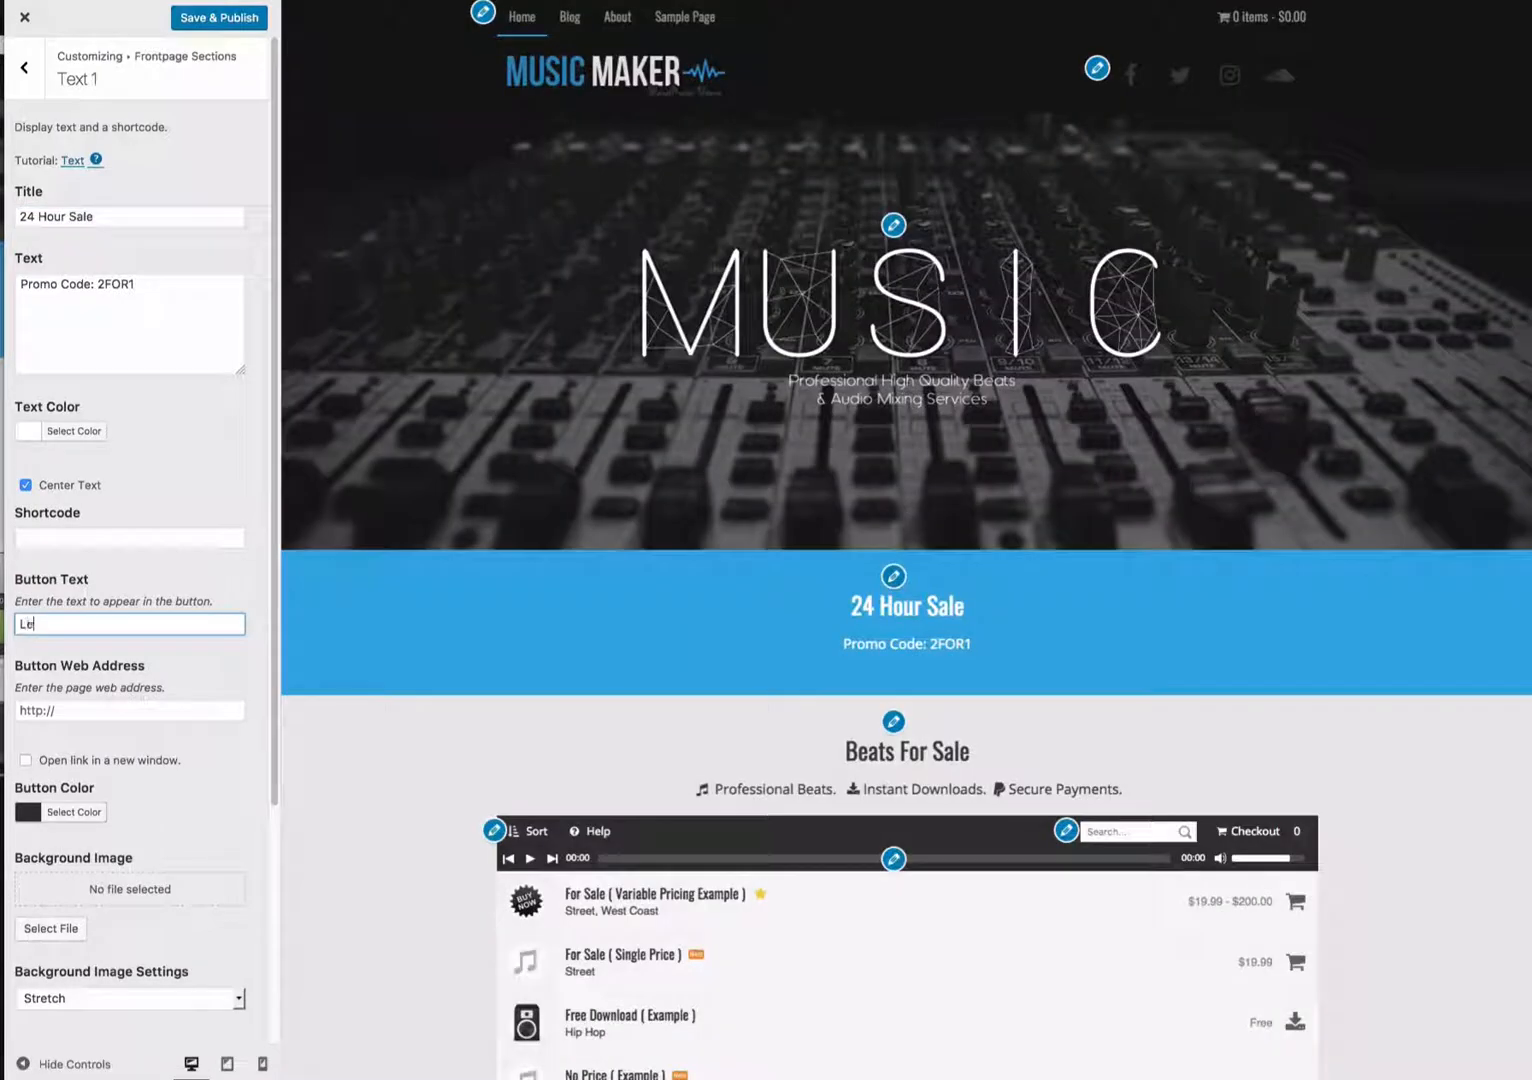
{"action": "type", "text": "arn More"}
{"action": "key", "text": "Tab"}
{"action": "type", "text": "#"}
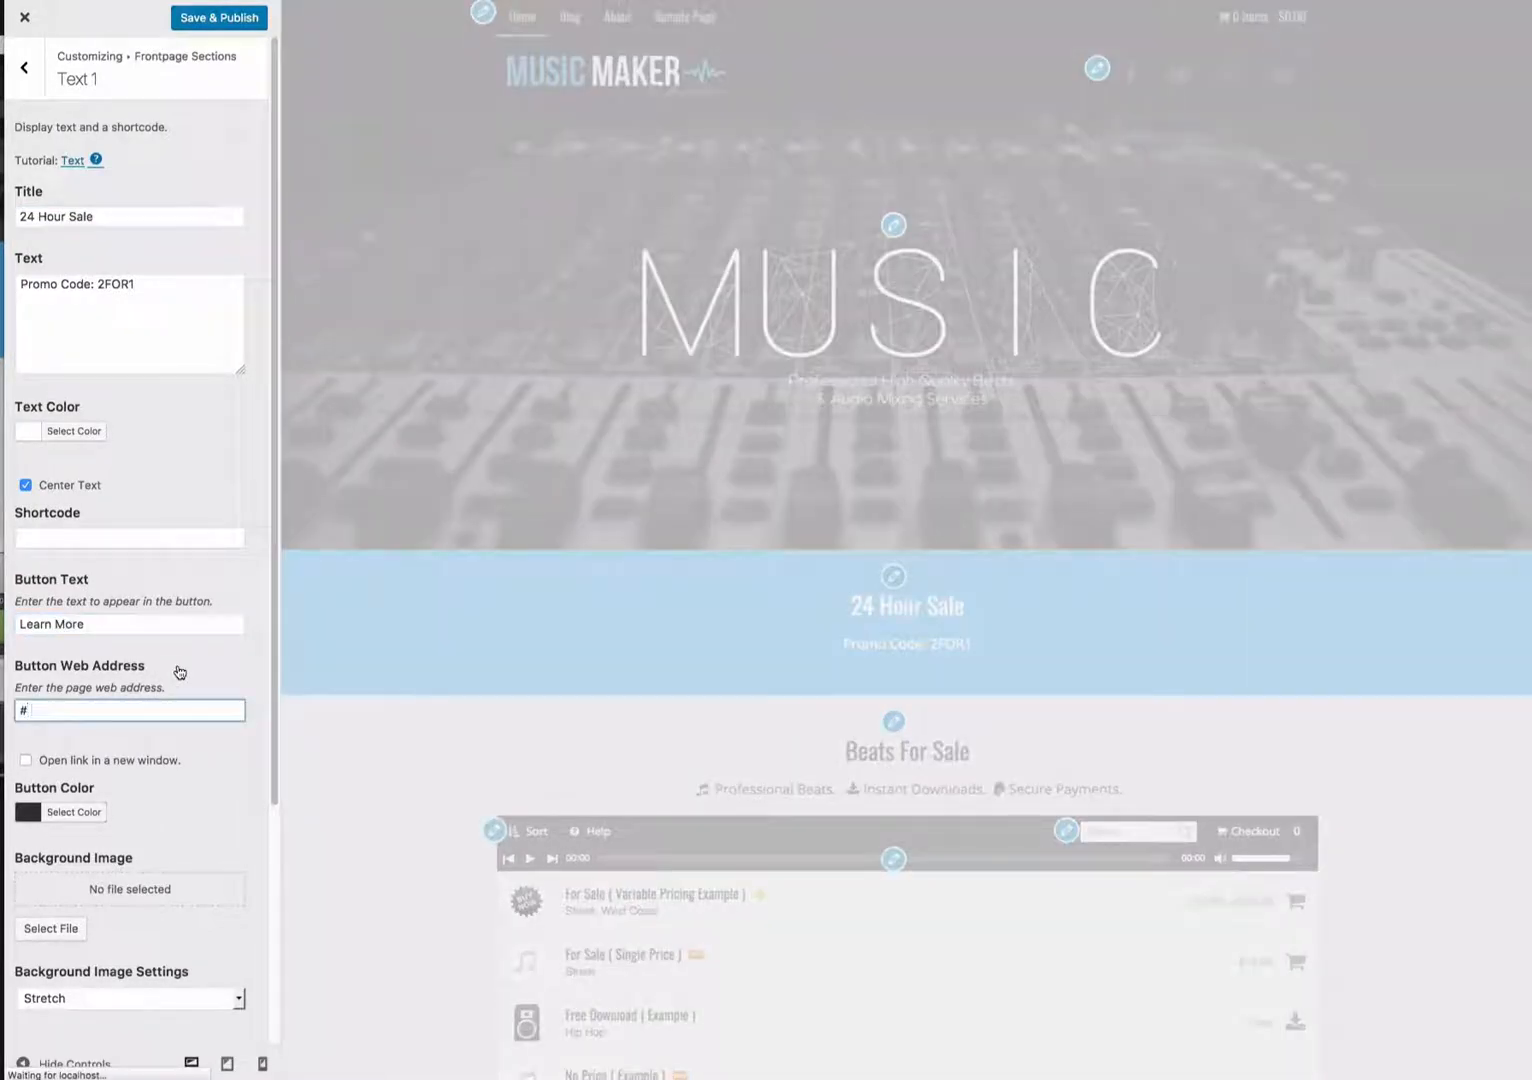
- Upload ocean.jpg and set it as the Text 1 background image
{"action": "scroll", "coordinate": [180, 672], "scroll_direction": "down", "scroll_amount": 5}
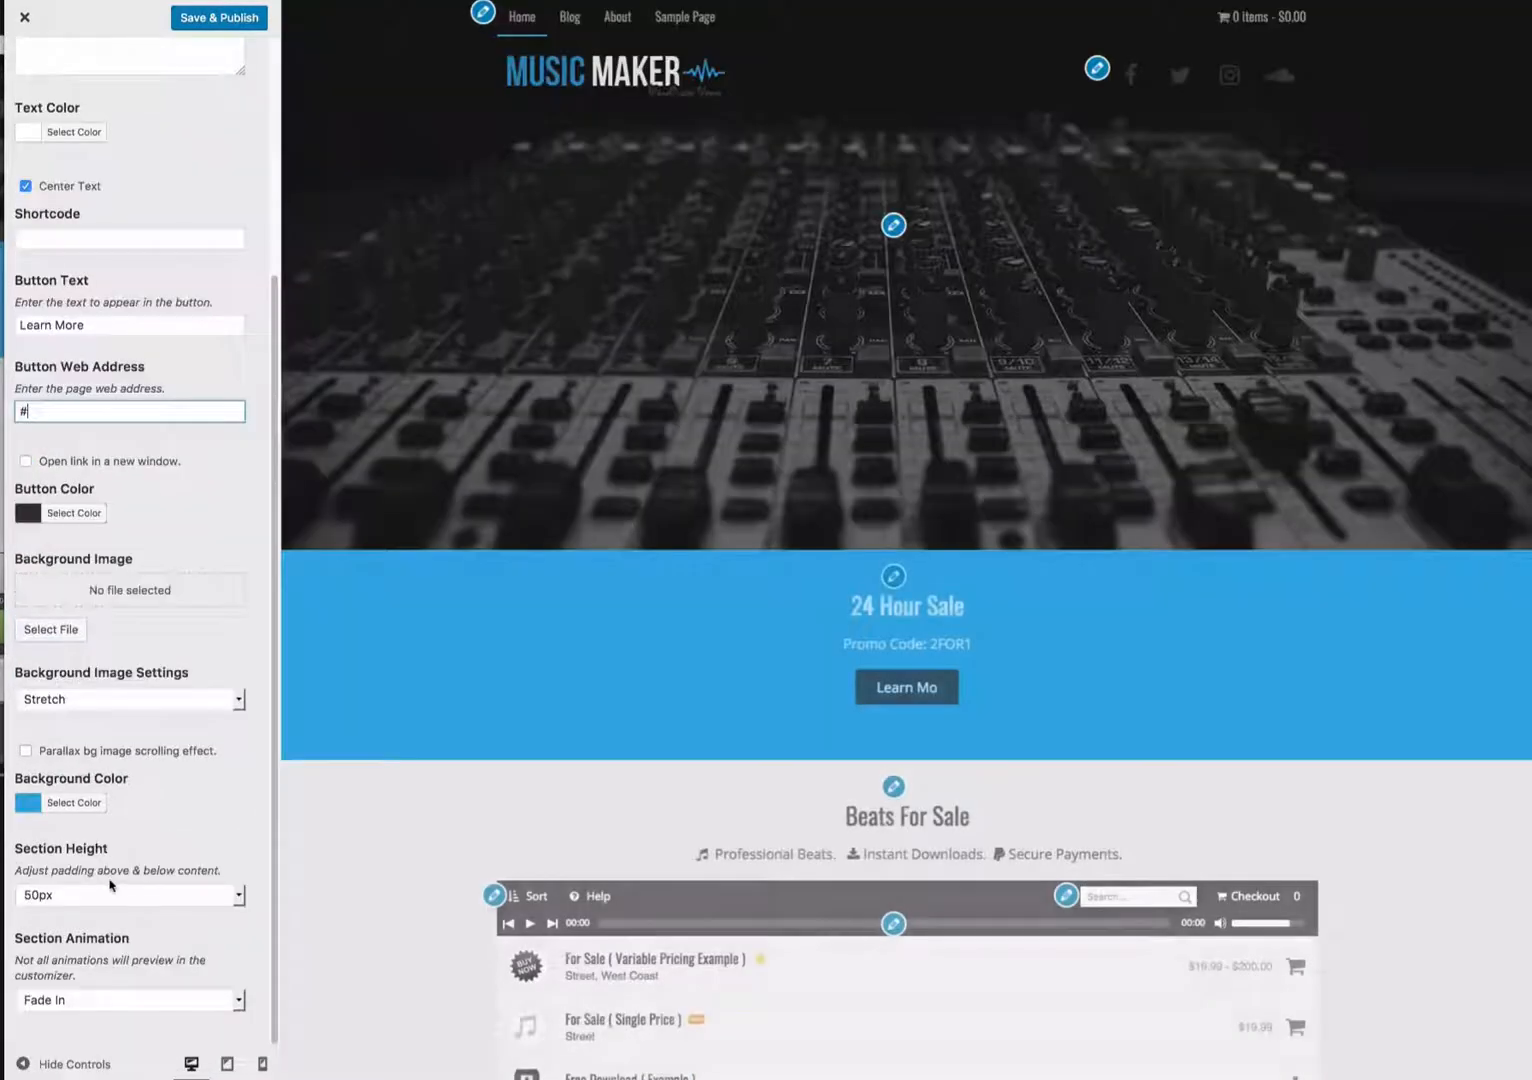
{"action": "left_click", "coordinate": [66, 637]}
{"action": "left_click_drag", "start_coordinate": [1530, 880], "coordinate": [1132, 896]}
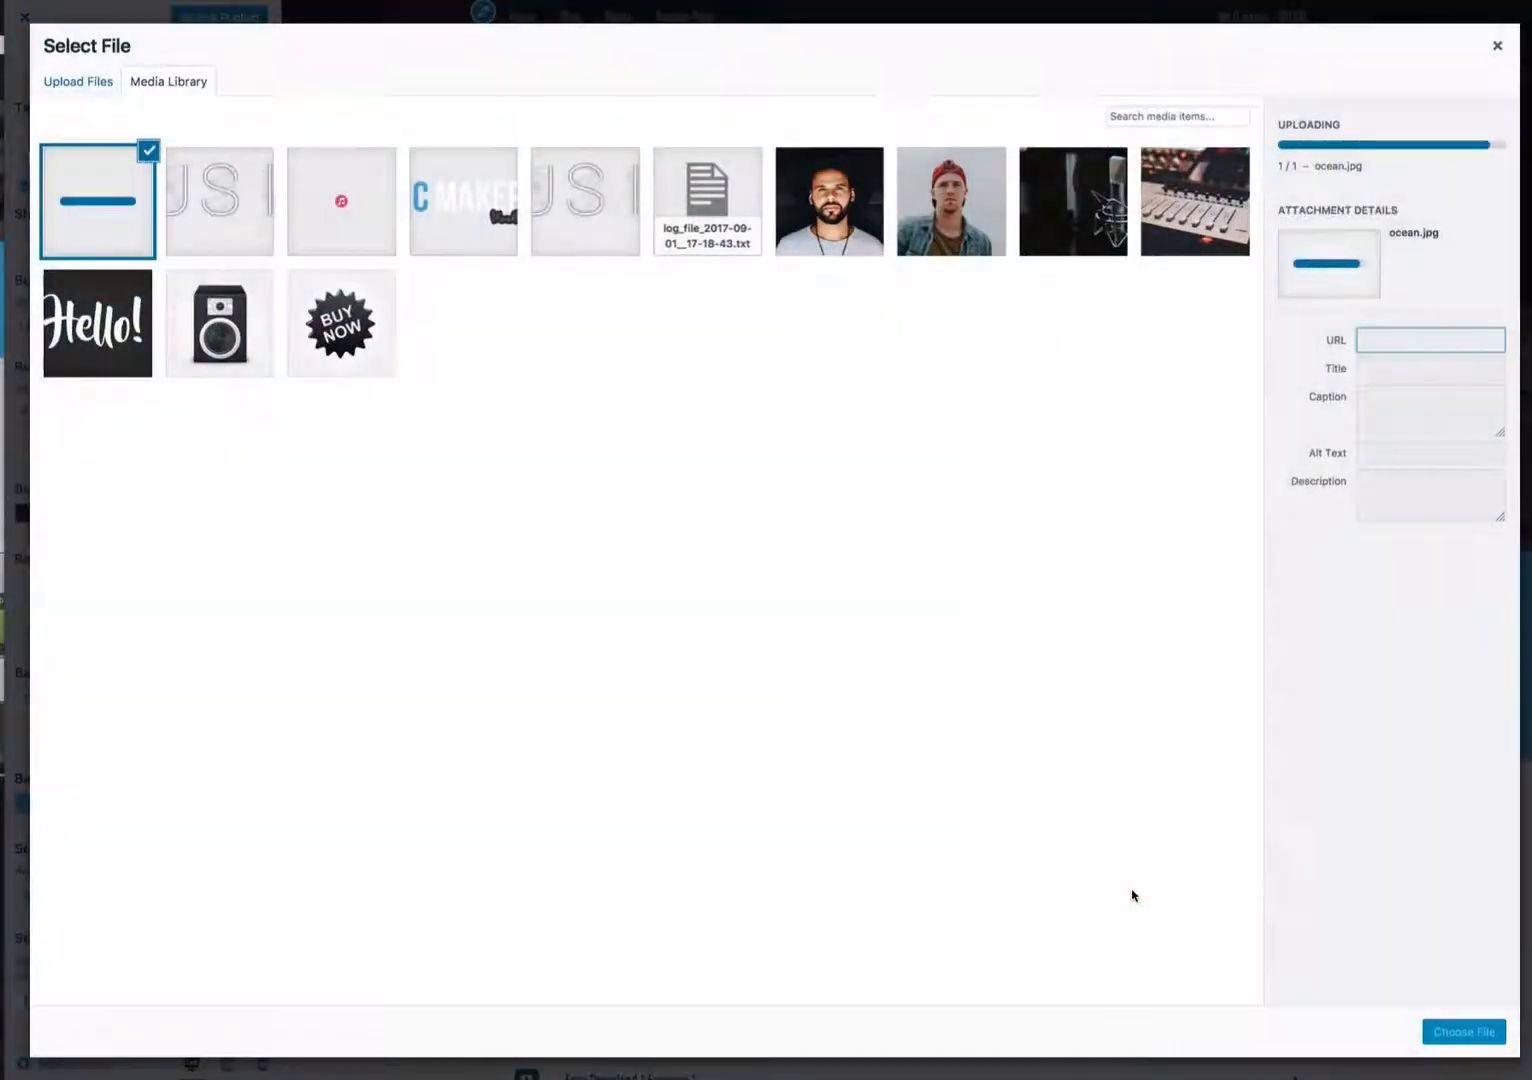
{"action": "left_click", "coordinate": [1474, 1035]}
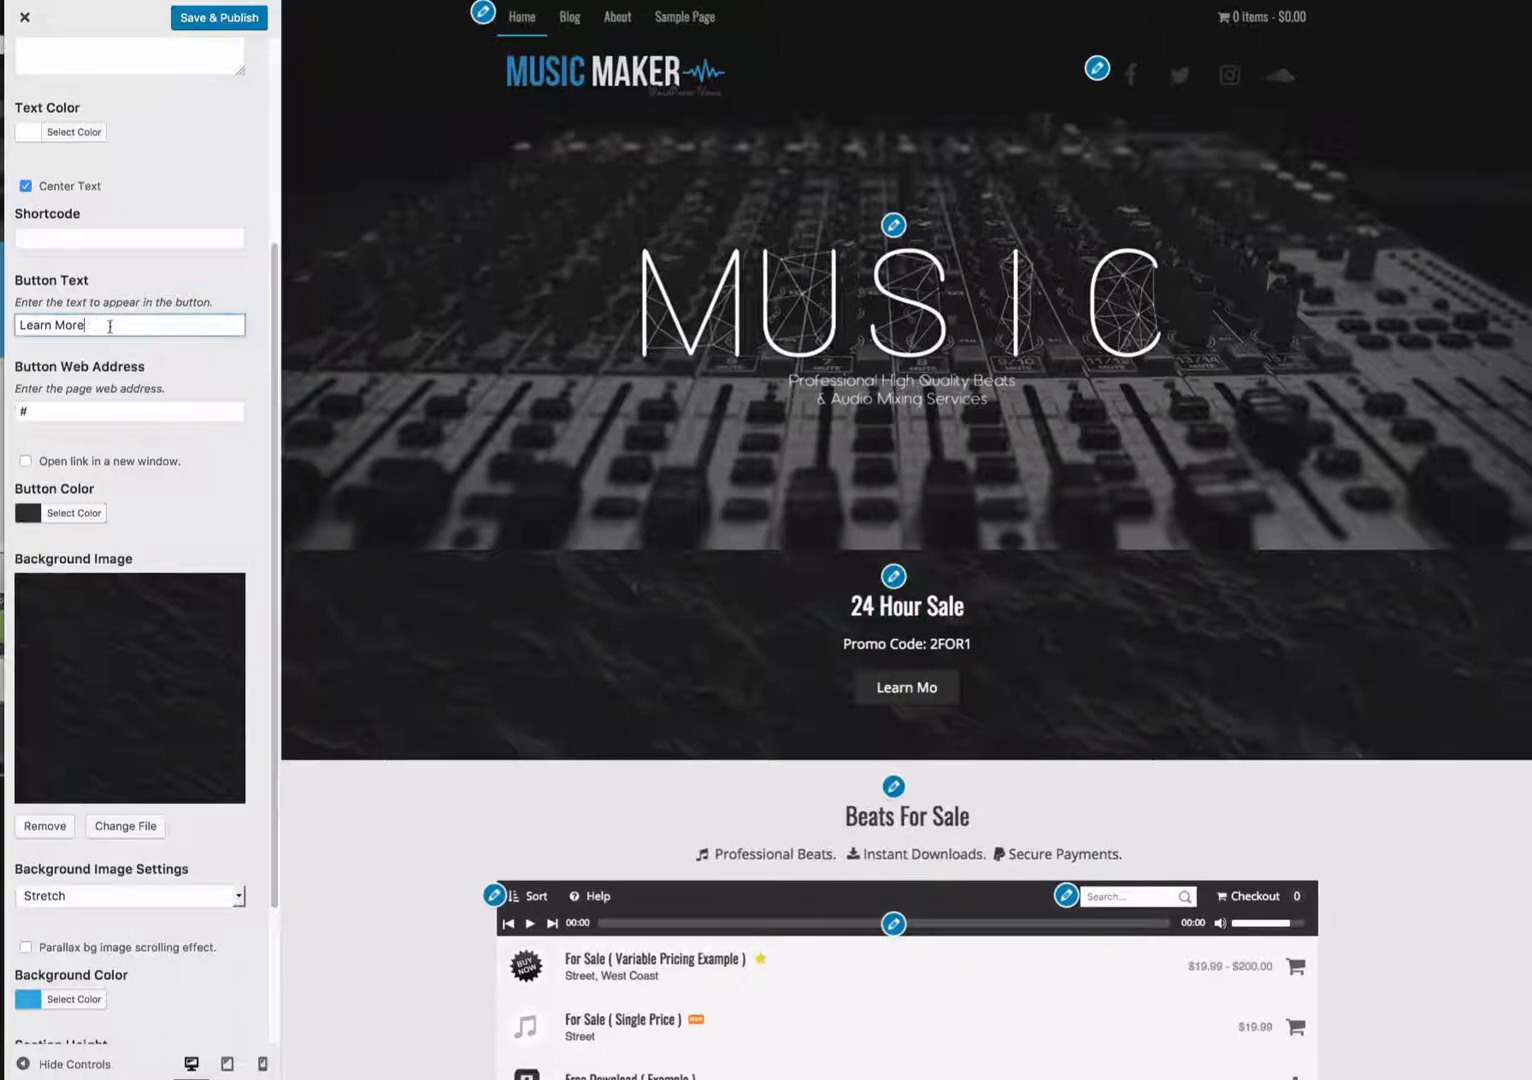
- Set the Text 1 button color to the blue swatch
{"action": "left_click", "coordinate": [74, 512]}
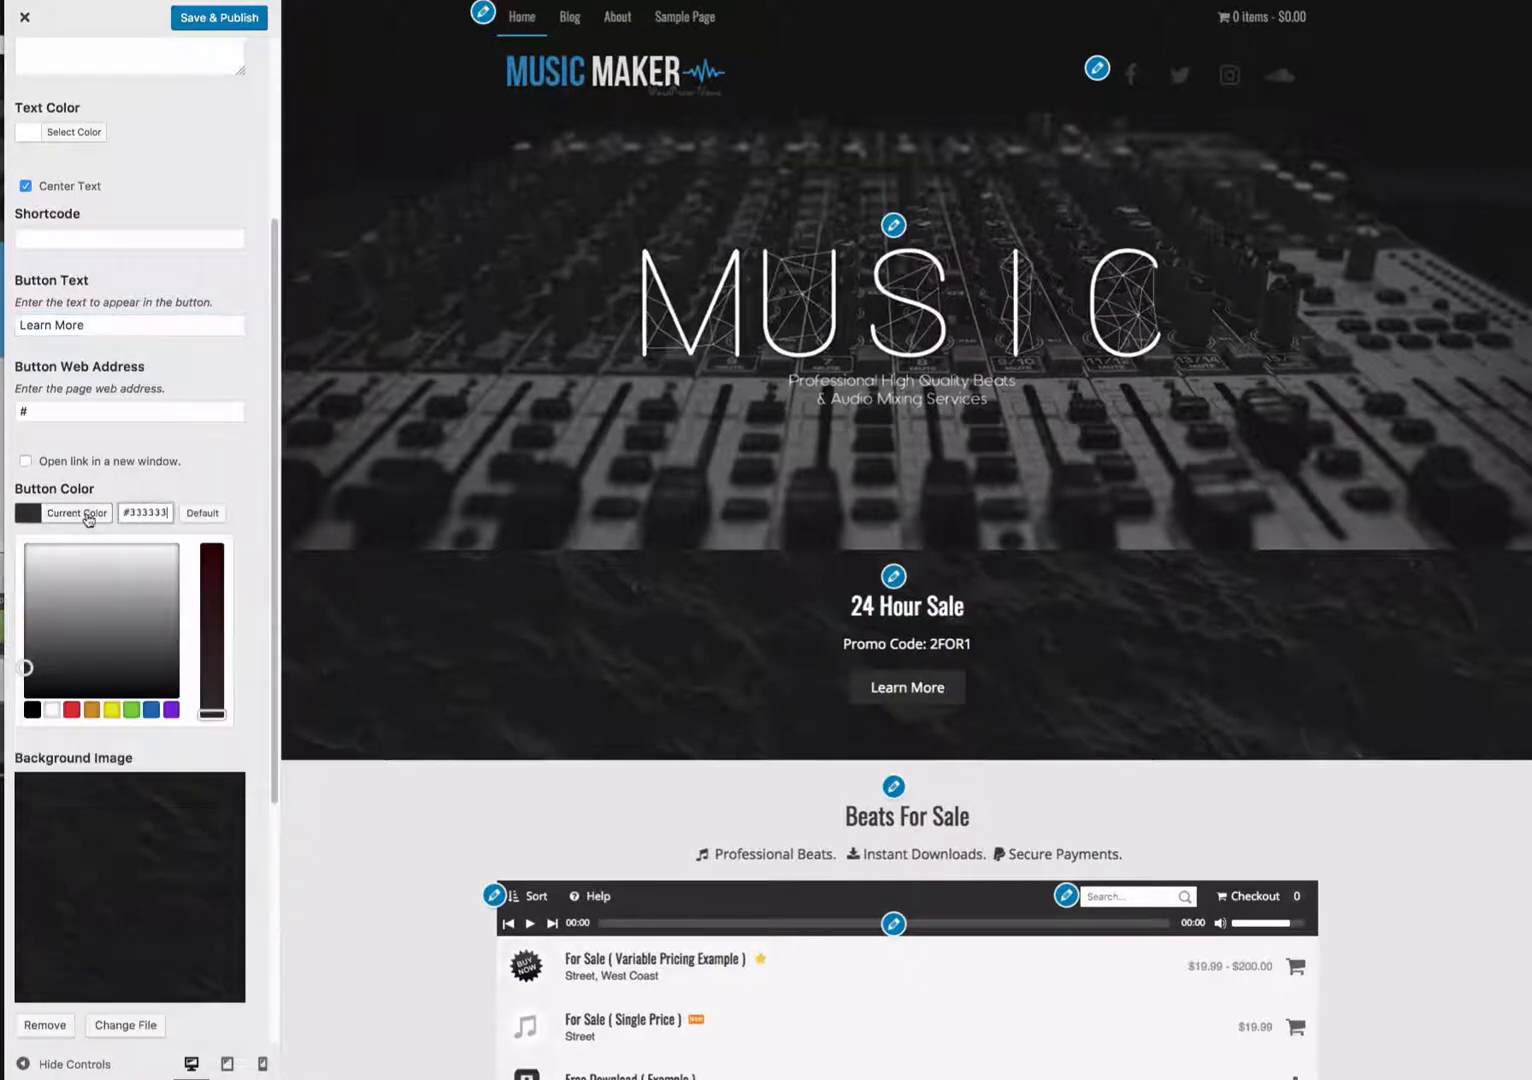
{"action": "left_click", "coordinate": [152, 711]}
{"action": "left_click", "coordinate": [256, 690]}
{"action": "scroll", "coordinate": [256, 690], "scroll_direction": "down", "scroll_amount": 4}
{"action": "scroll", "coordinate": [403, 768], "scroll_direction": "down", "scroll_amount": 1}
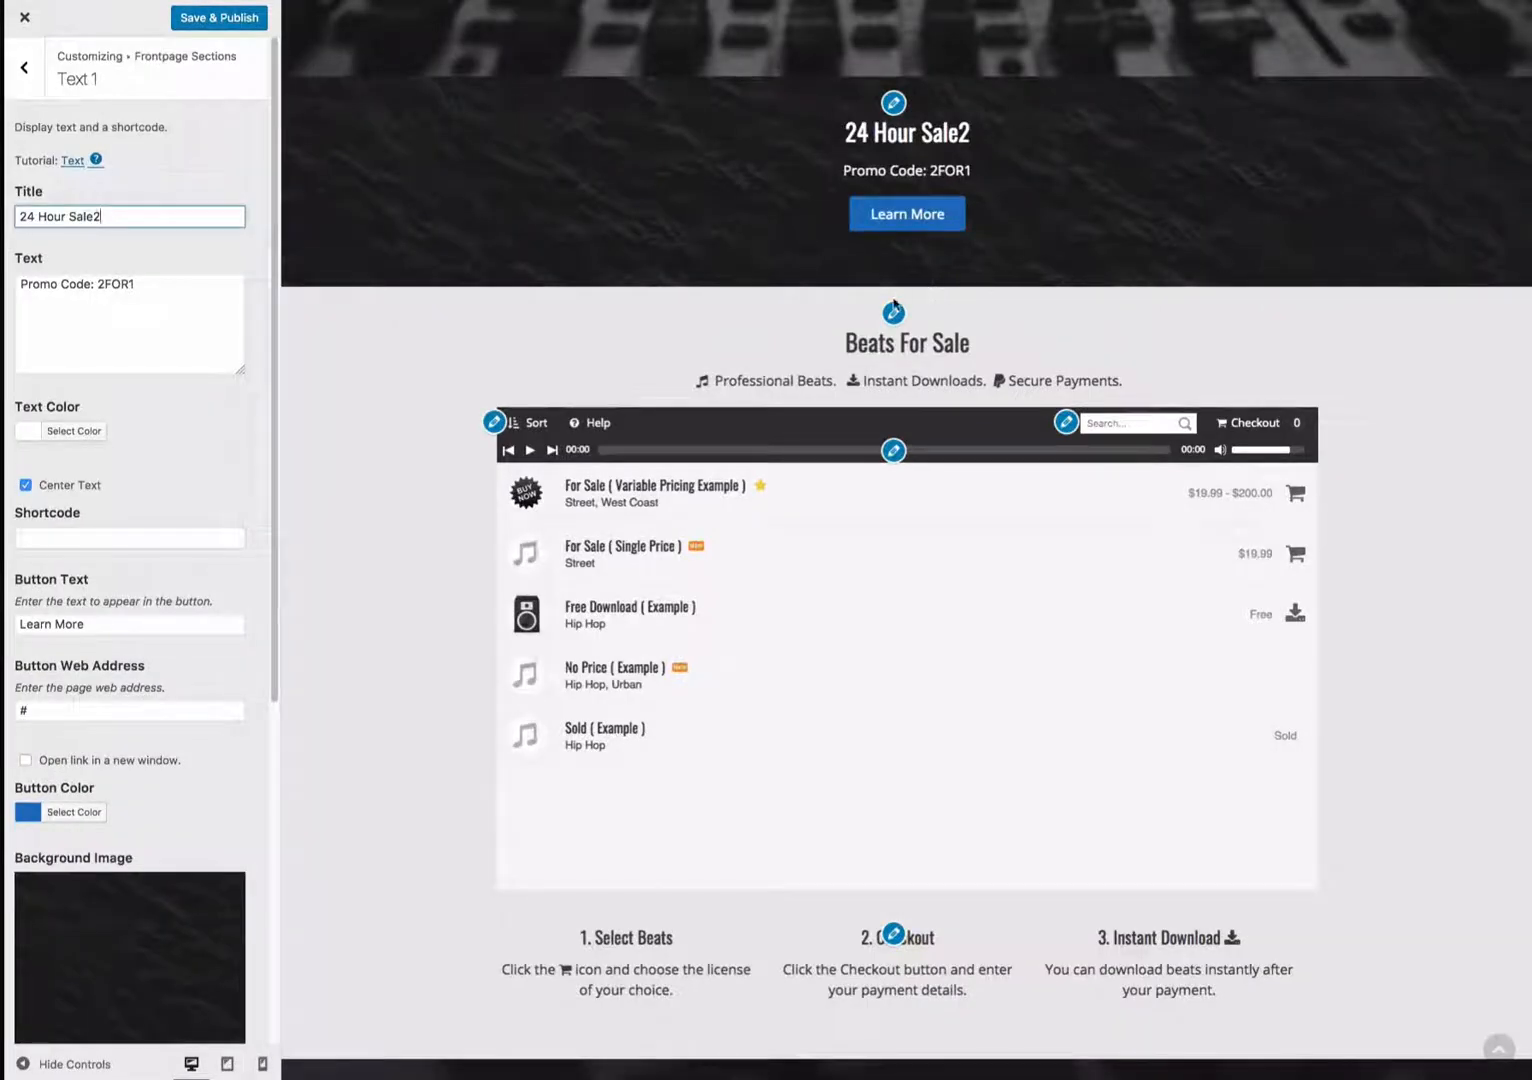
- Open the Beat Store playlist settings from the preview and enable Show BPM
{"action": "left_click", "coordinate": [893, 316]}
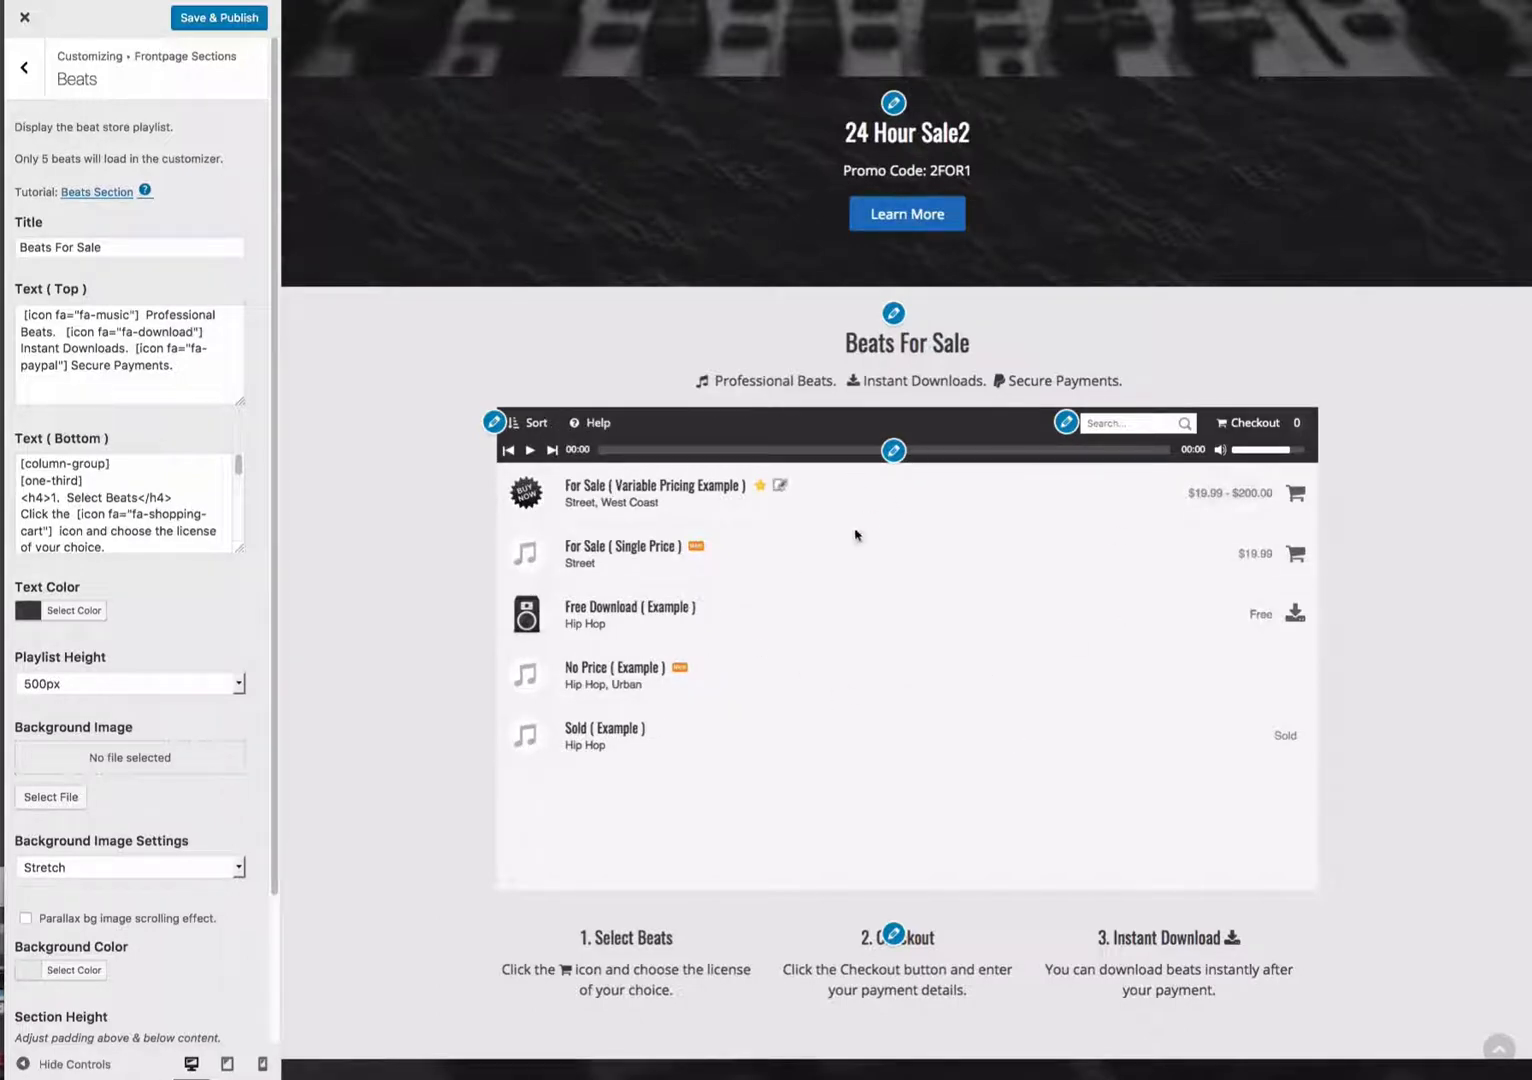
{"action": "left_click", "coordinate": [893, 450]}
{"action": "left_click", "coordinate": [893, 452]}
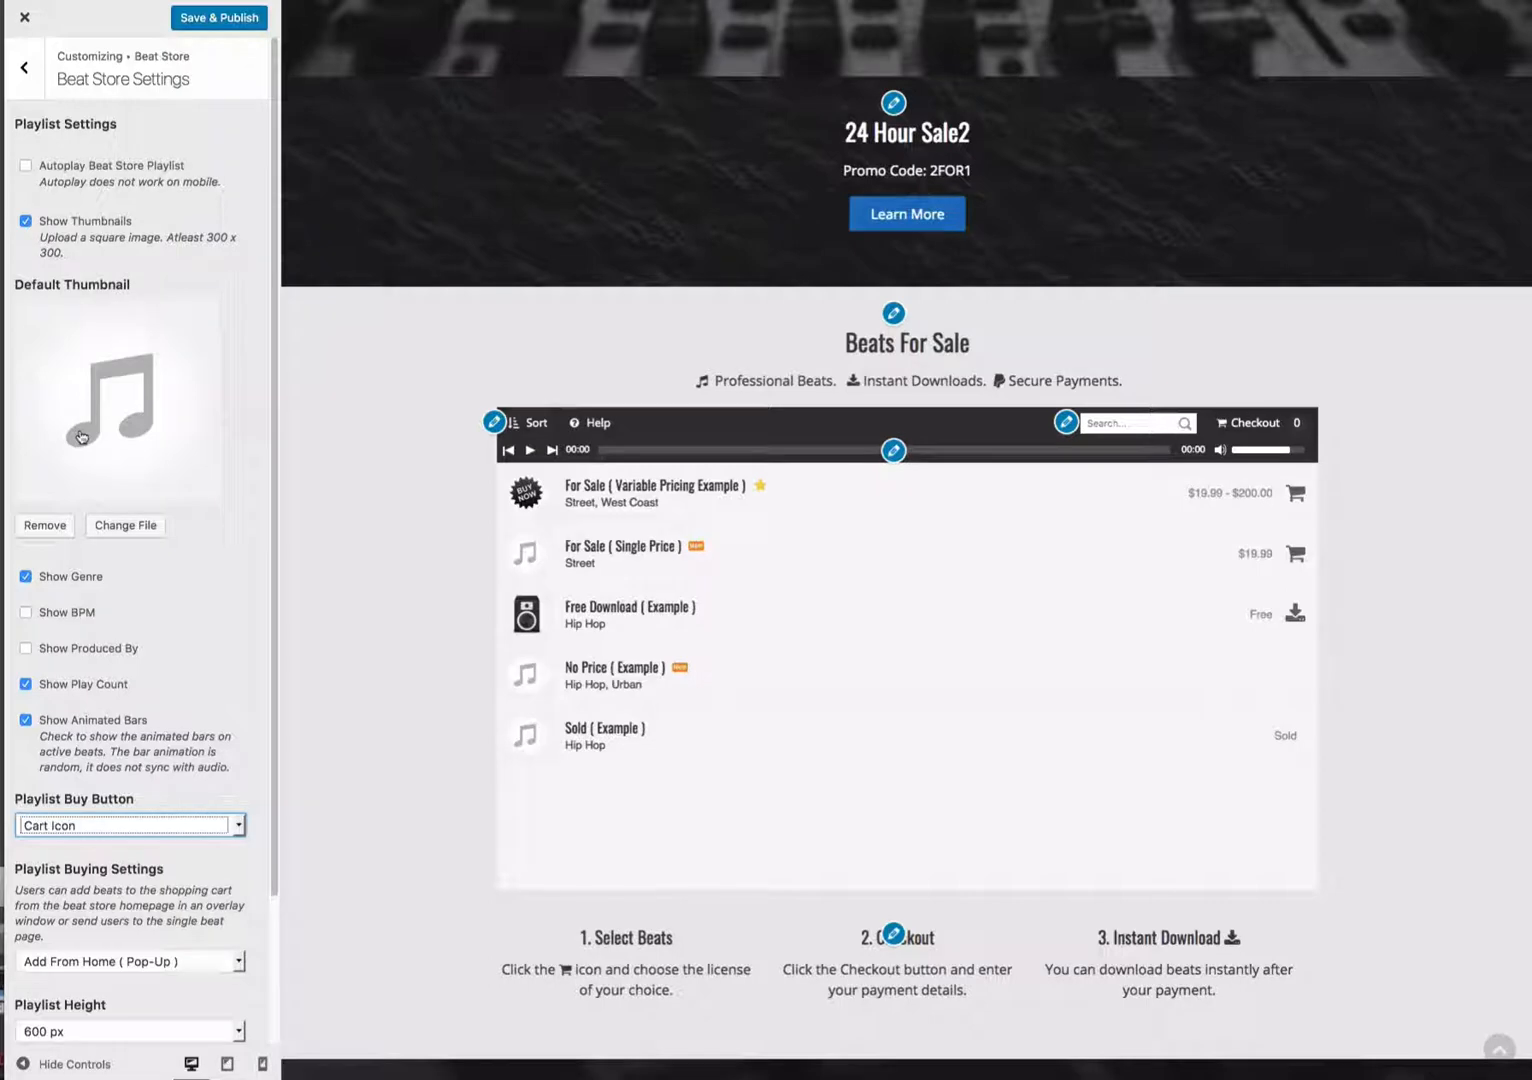
{"action": "left_click", "coordinate": [66, 614]}
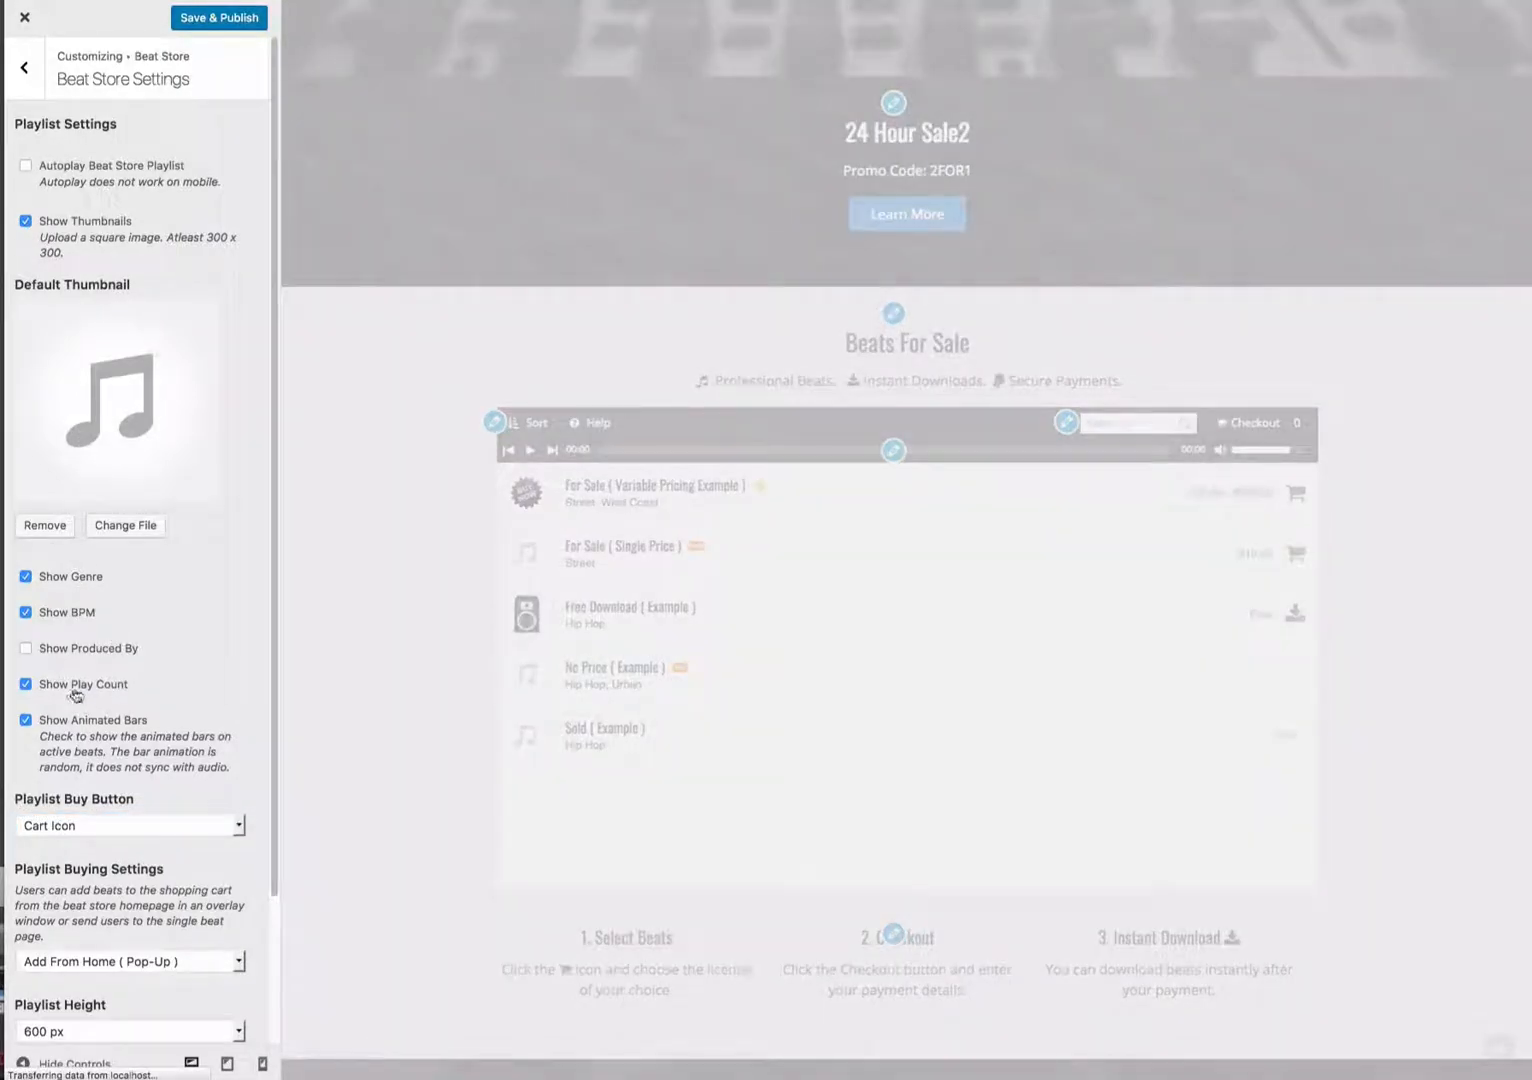
- Open the Beat Sort Bar settings and enable Show Categories and Show Price
{"action": "left_click", "coordinate": [494, 422]}
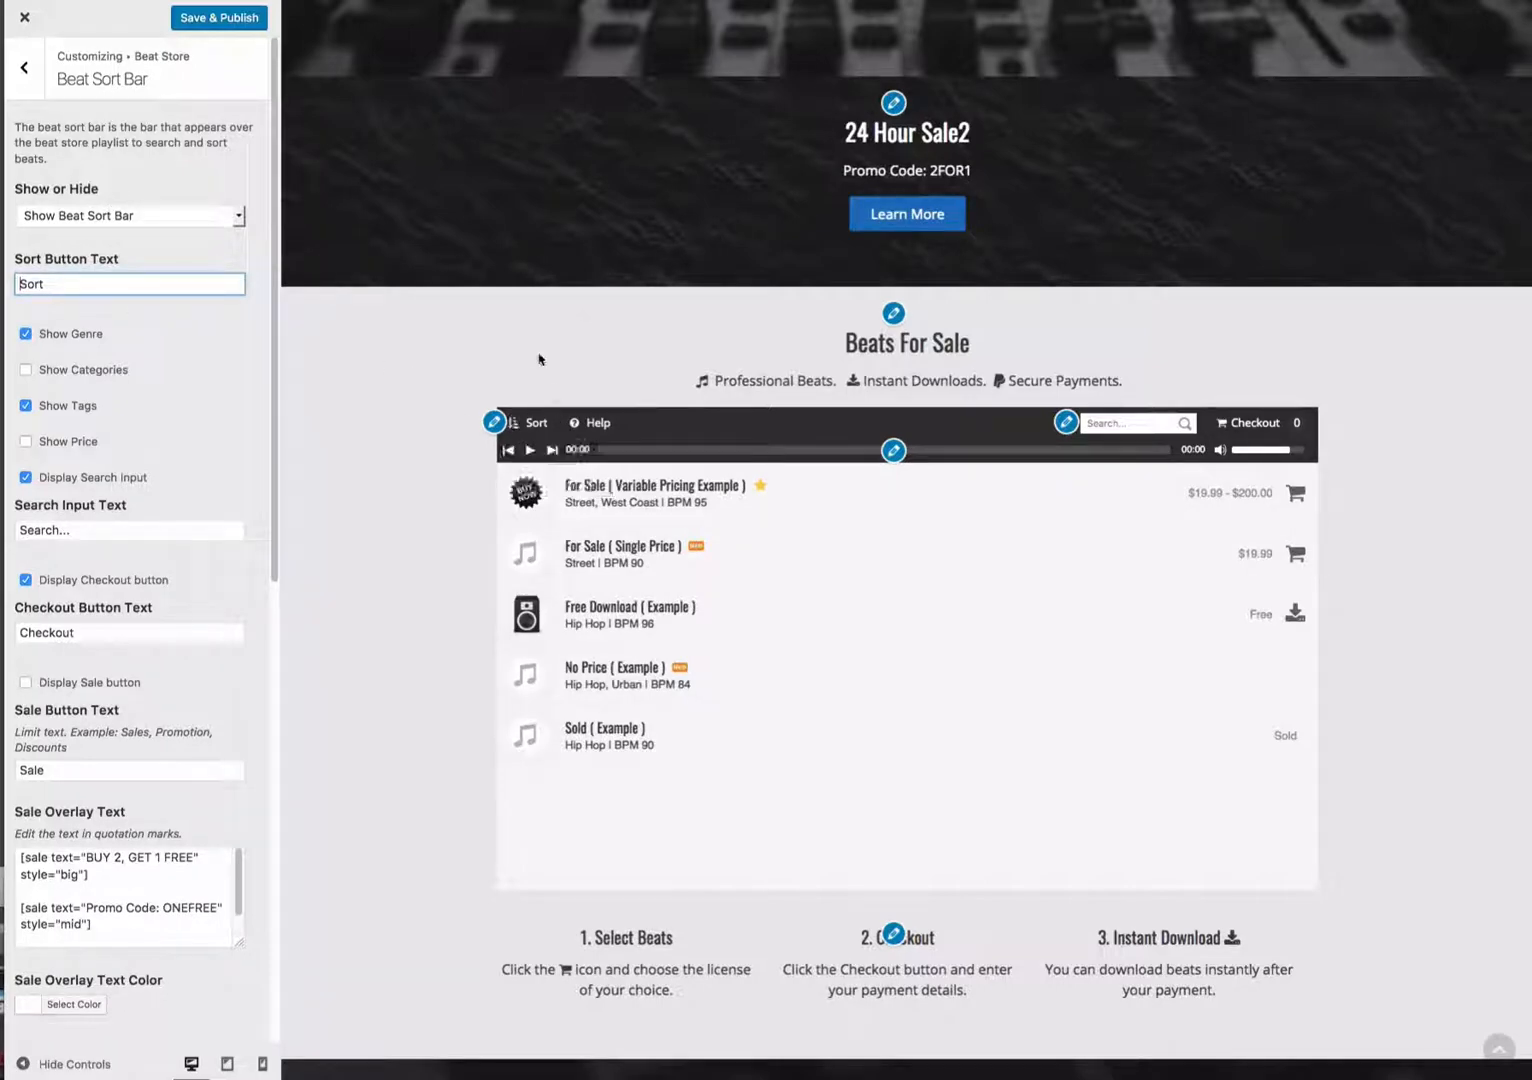
{"action": "mouse_move", "coordinate": [531, 421]}
{"action": "mouse_move", "coordinate": [541, 453]}
{"action": "left_click", "coordinate": [68, 369]}
{"action": "left_click", "coordinate": [68, 449]}
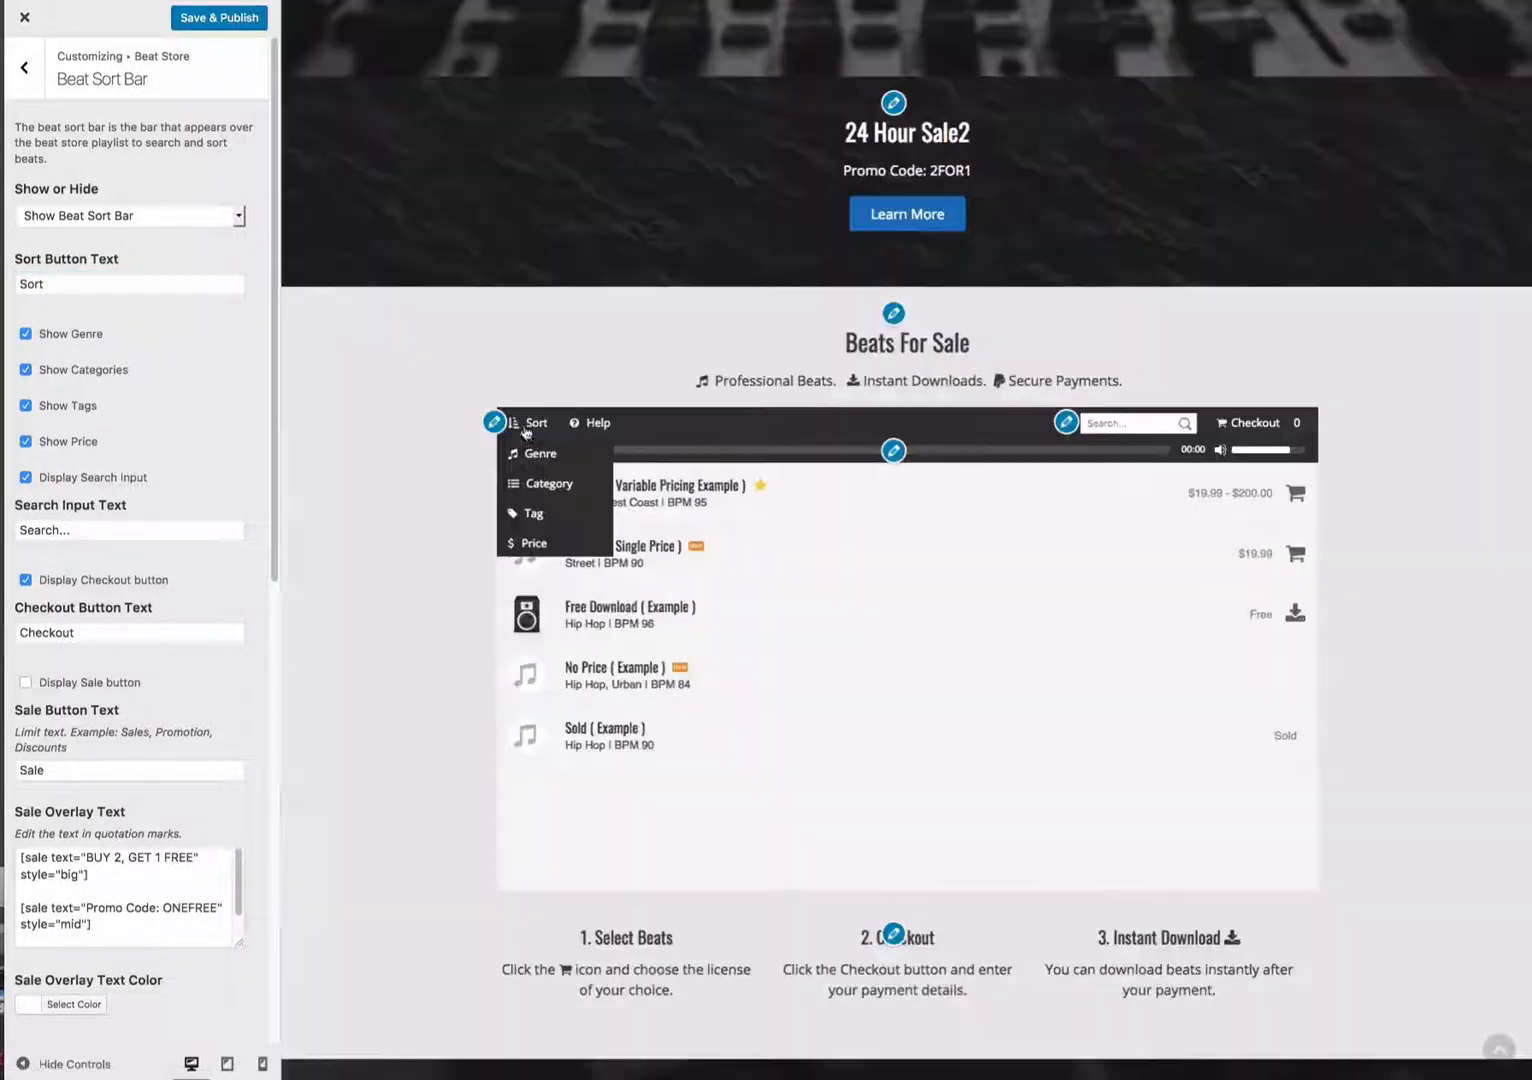
- Preview the Help overlay from the playlist sort bar
{"action": "left_click", "coordinate": [596, 424]}
{"action": "scroll", "coordinate": [215, 458], "scroll_direction": "down", "scroll_amount": 8}
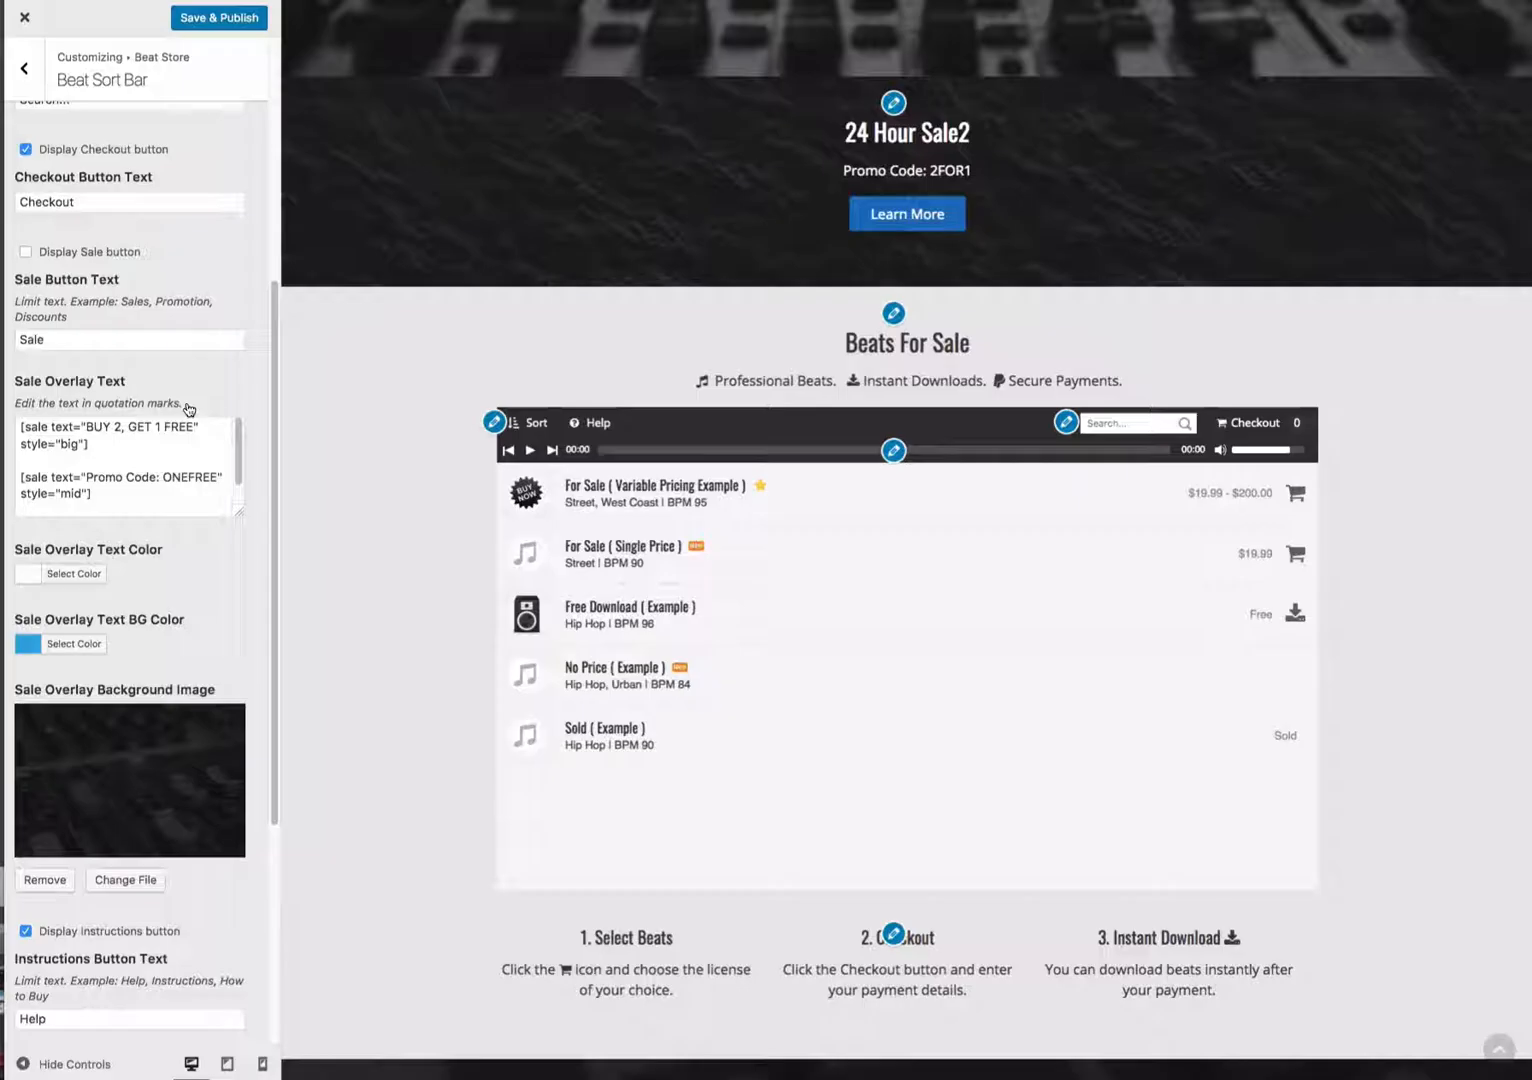
{"action": "scroll", "coordinate": [158, 432], "scroll_direction": "up", "scroll_amount": 1}
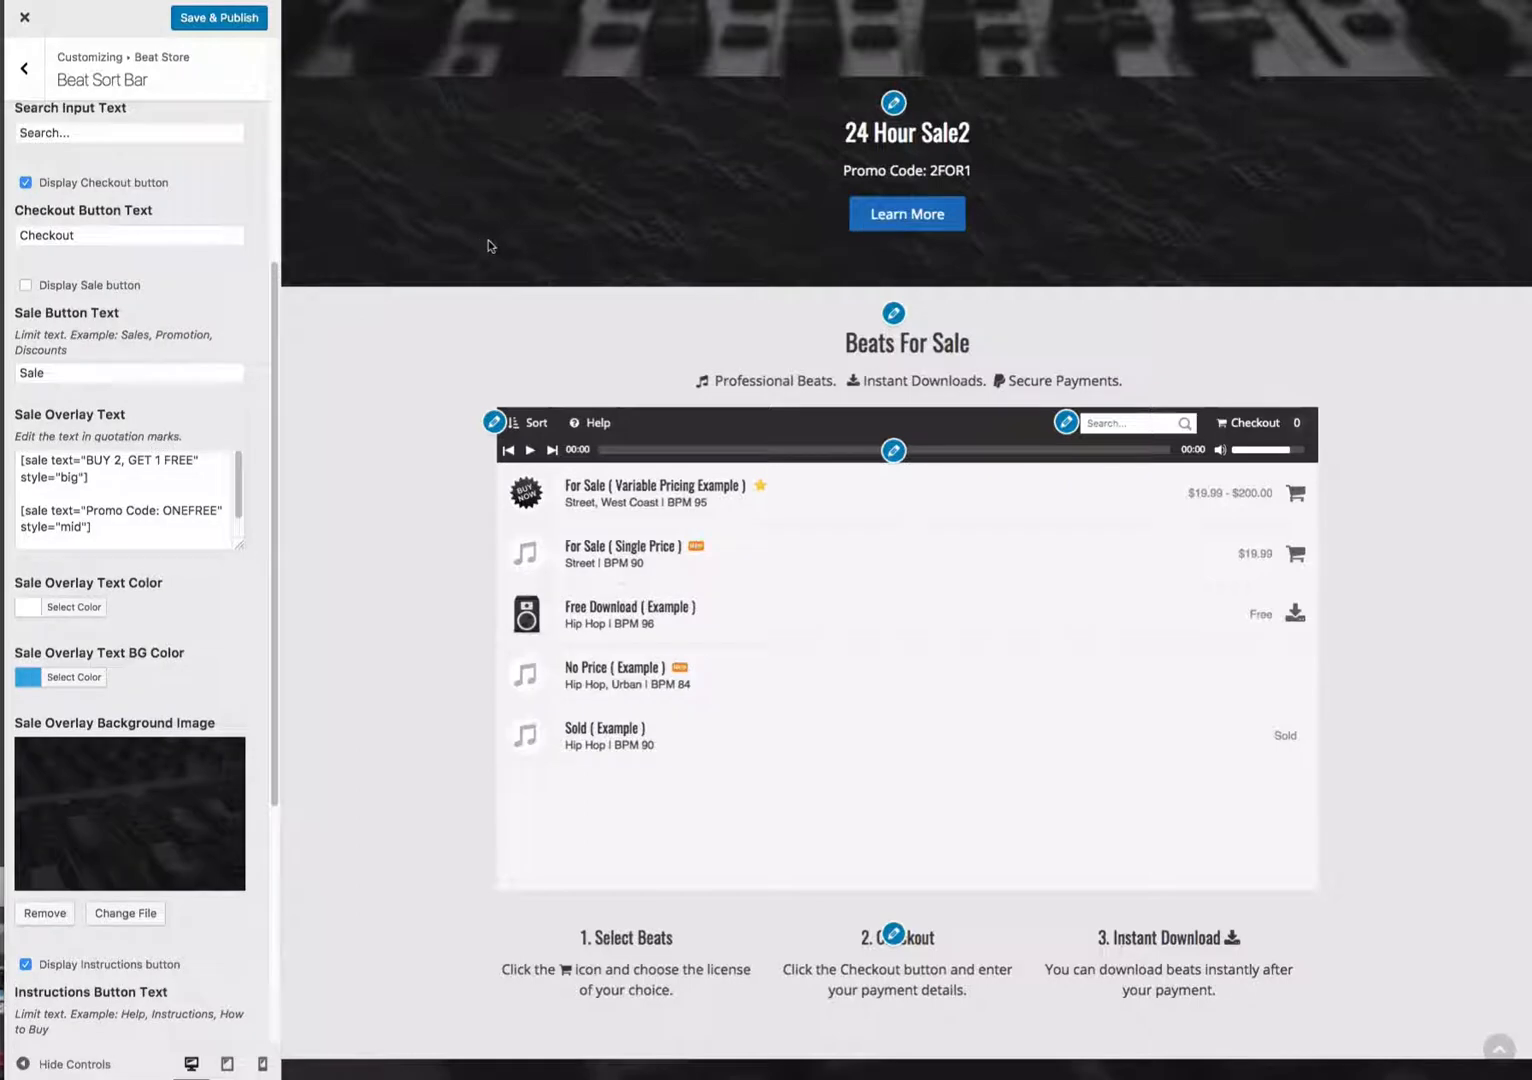
- Enable the Display Sale button option and preview the Sale overlay
{"action": "left_click", "coordinate": [68, 290]}
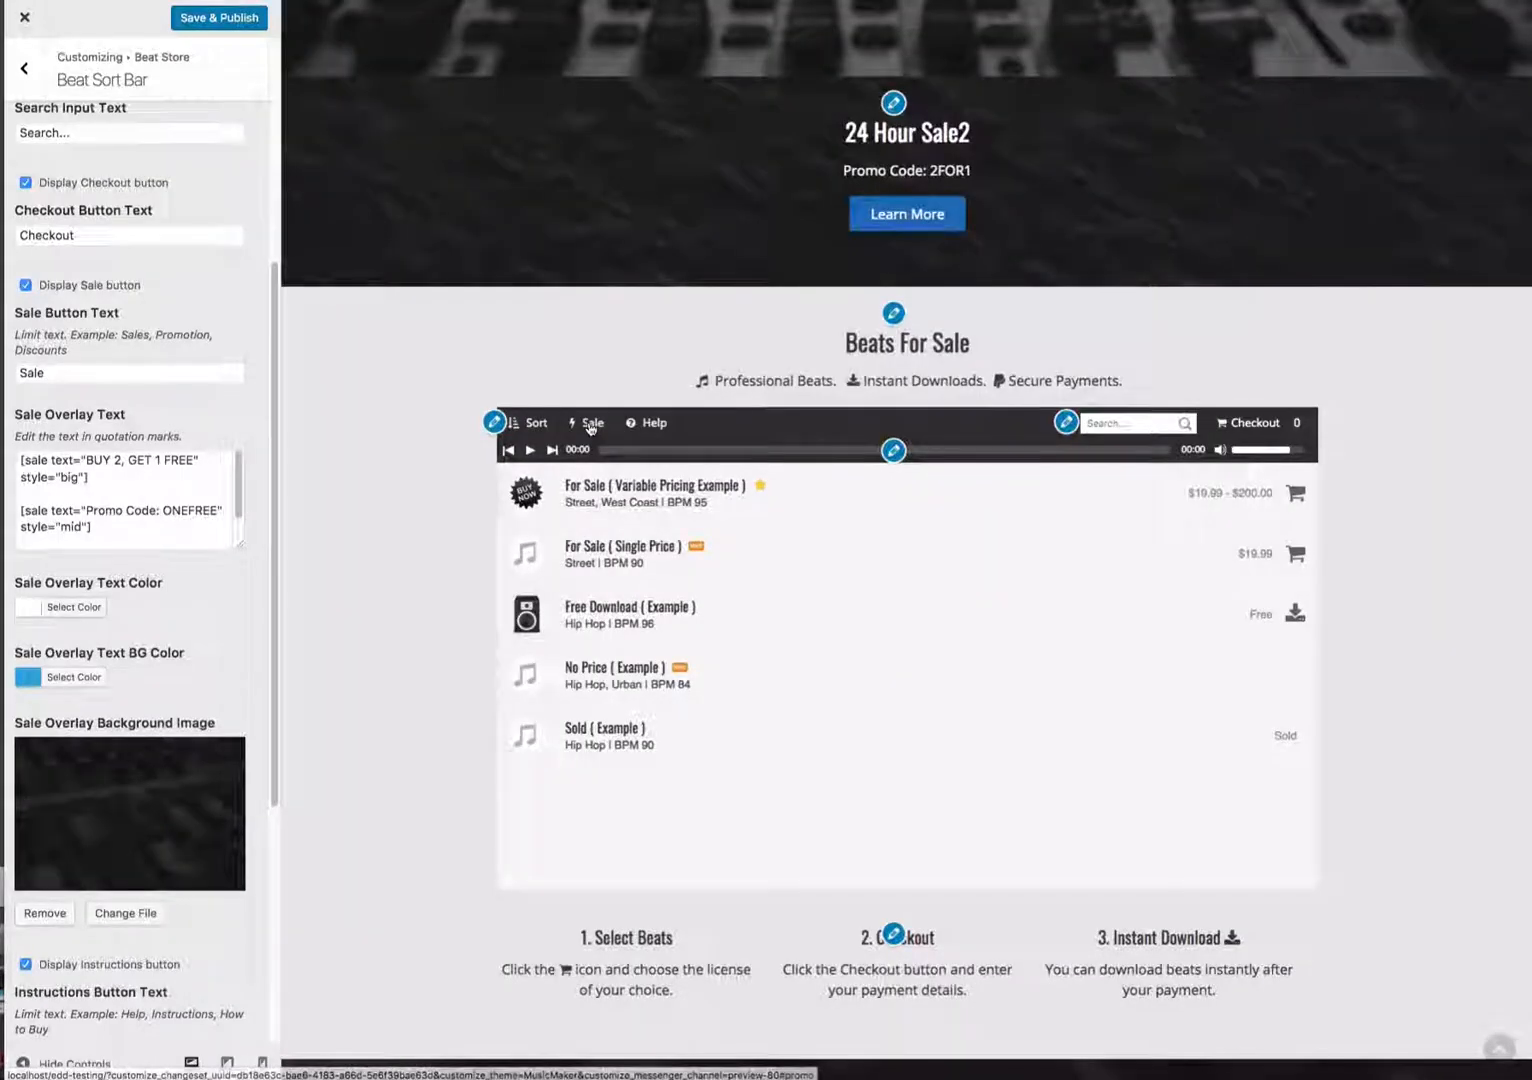
{"action": "left_click", "coordinate": [588, 421]}
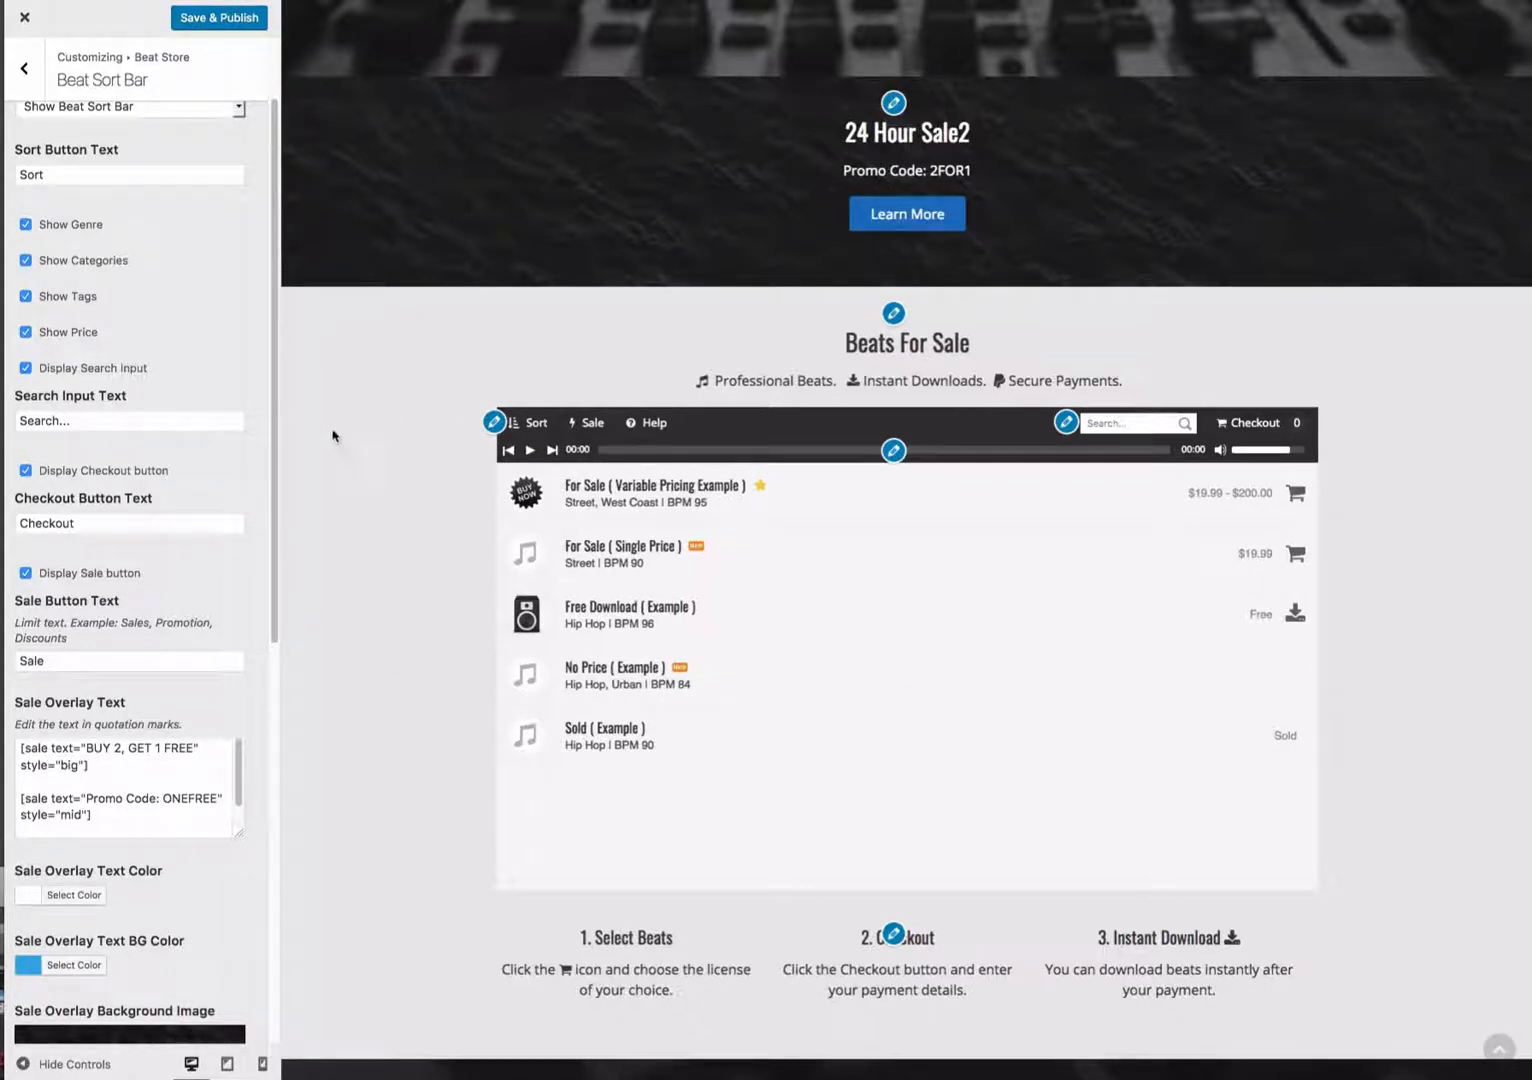
- Open the Beats section settings and clear its Text (Top) field
{"action": "left_click", "coordinate": [892, 314]}
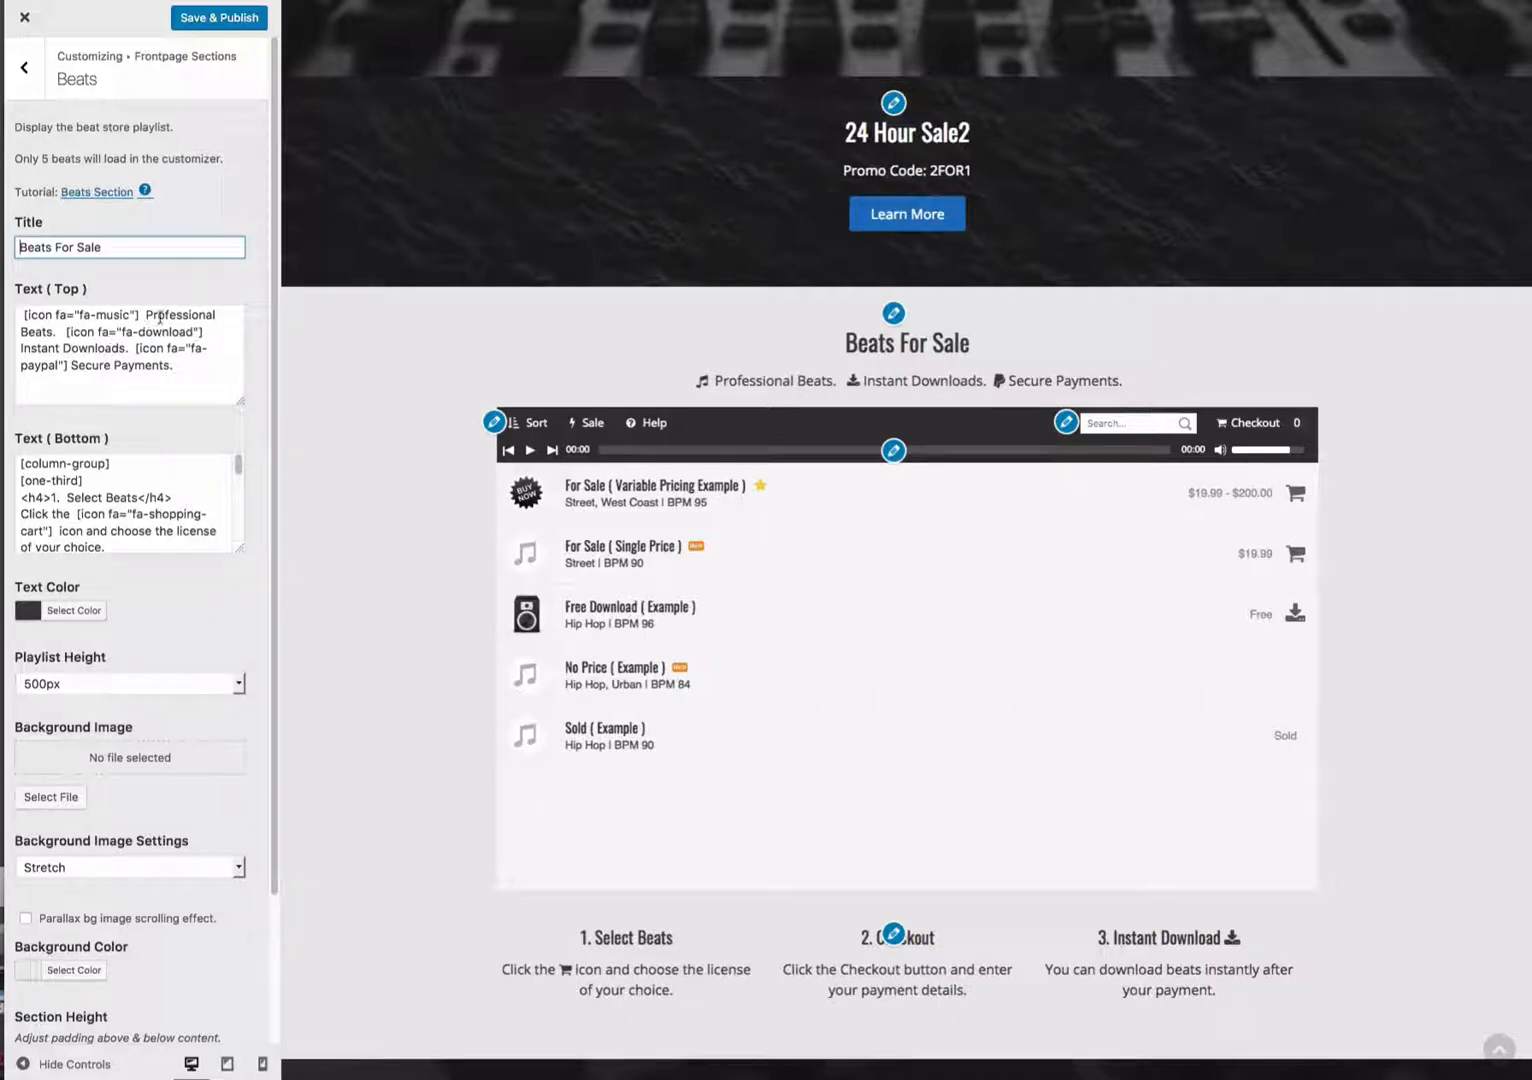
{"action": "left_click", "coordinate": [202, 381]}
{"action": "key", "text": "ctrl+a"}
{"action": "key", "text": "BackSpace"}
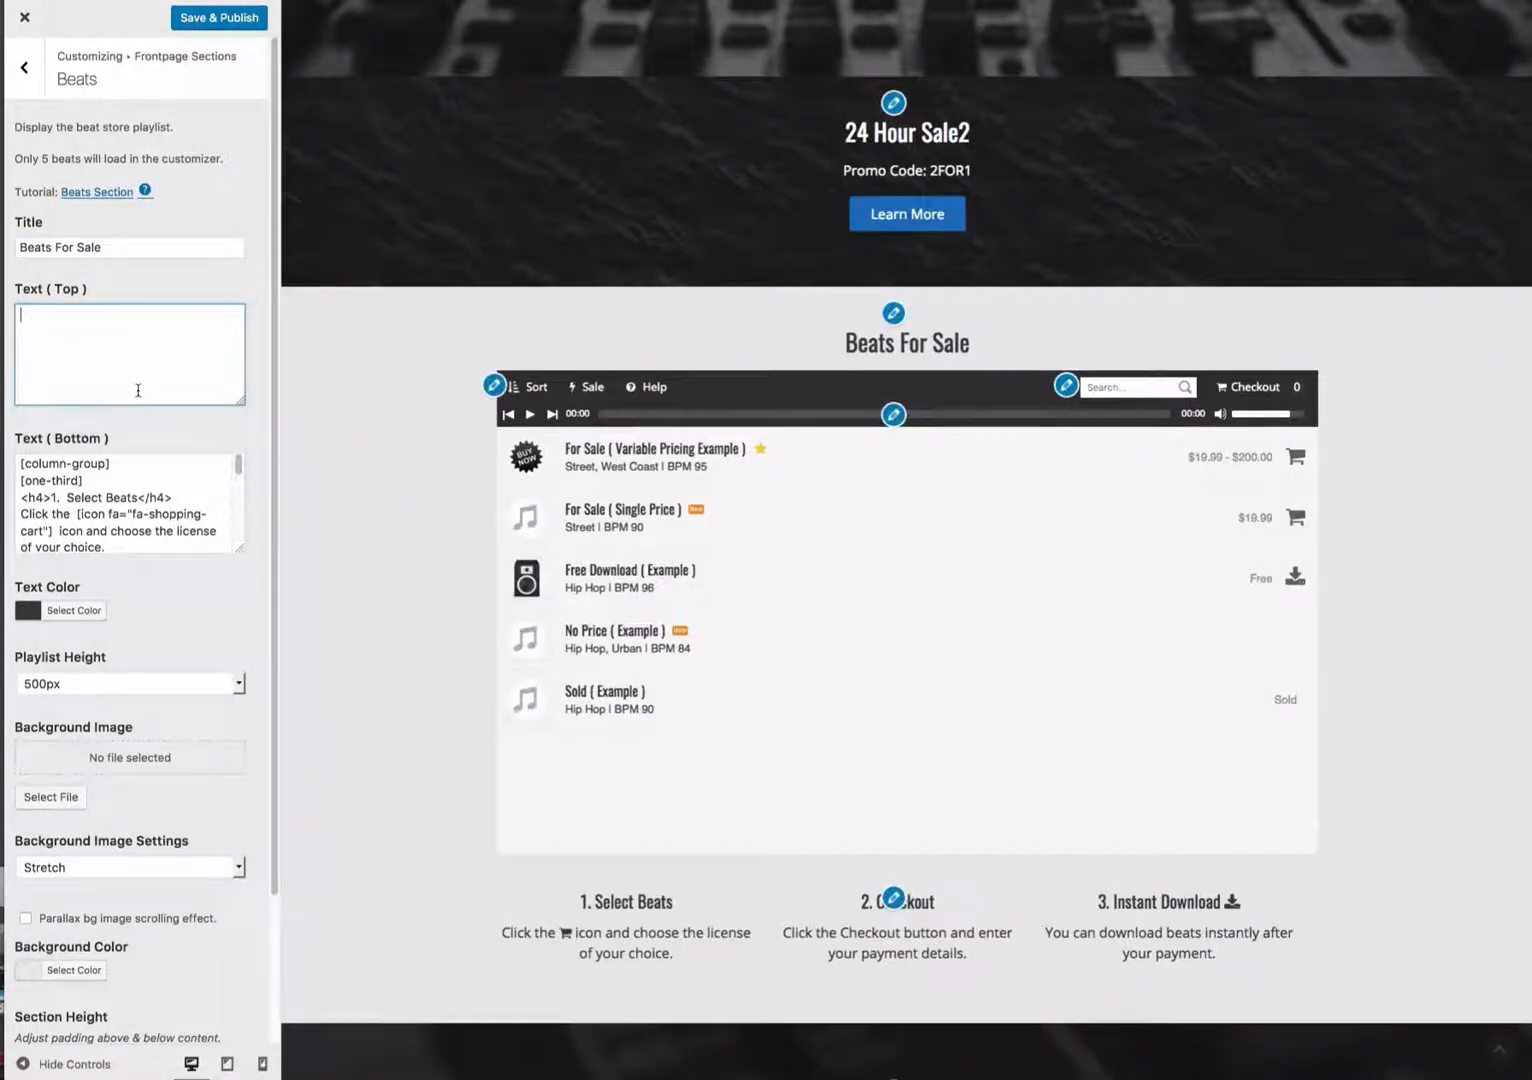
- Set the Beats section playlist height to 400px
{"action": "scroll", "coordinate": [881, 676], "scroll_direction": "down", "scroll_amount": 3}
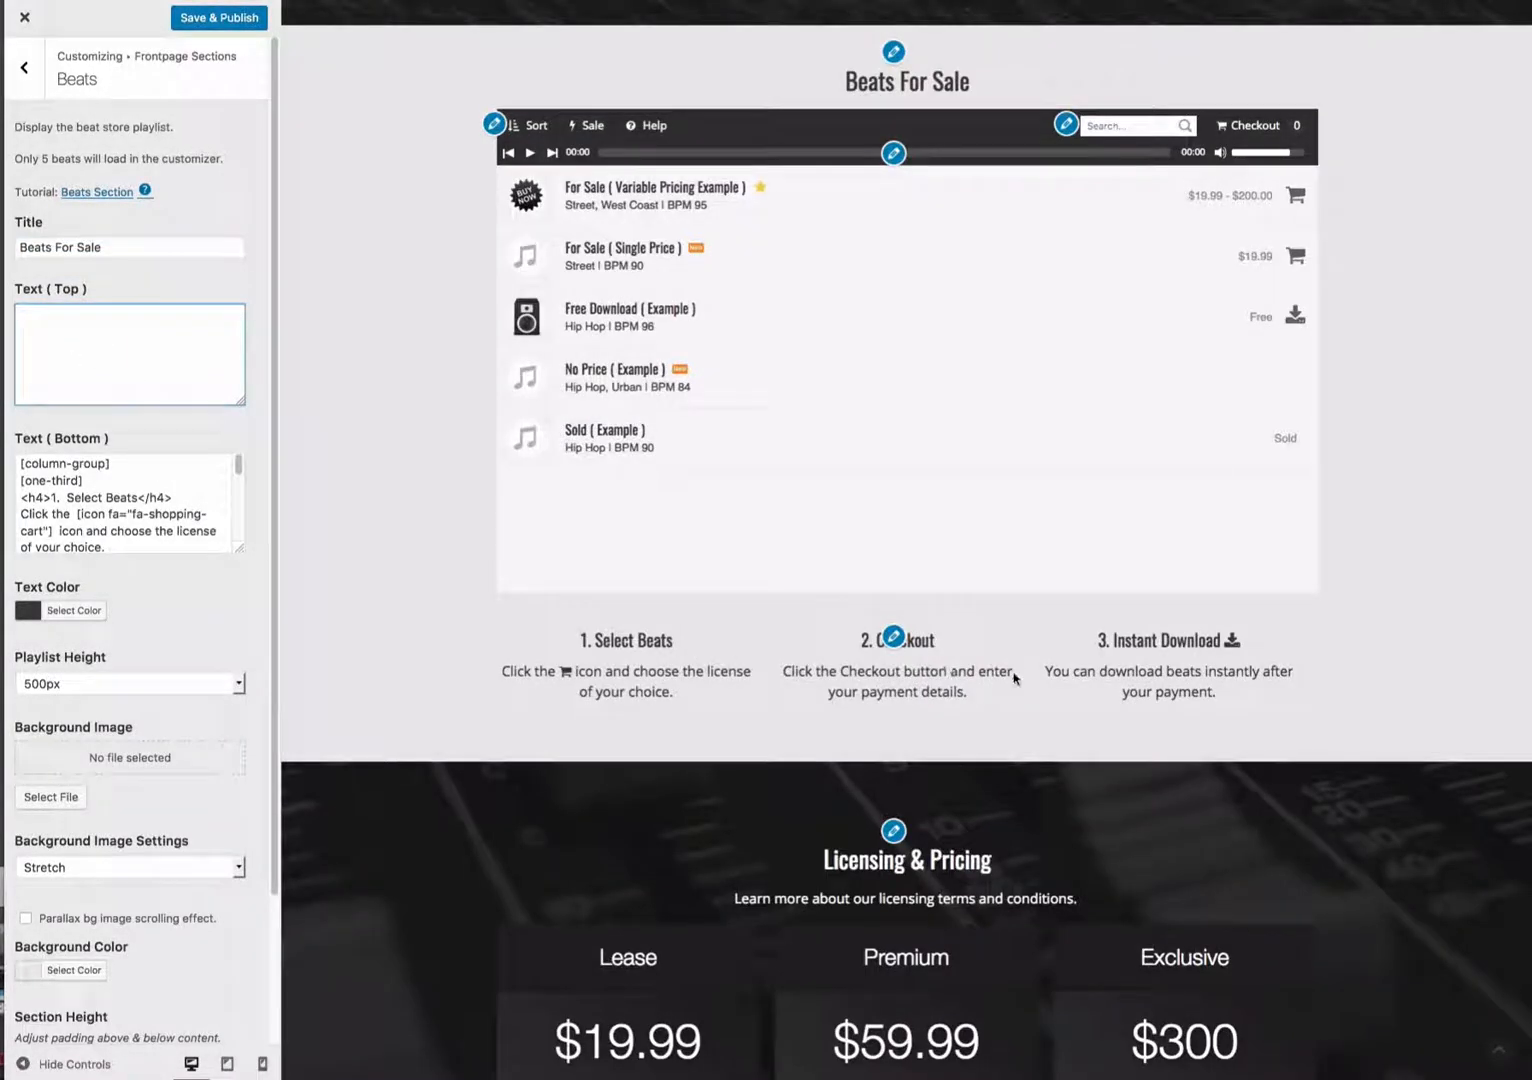
{"action": "left_click", "coordinate": [76, 513]}
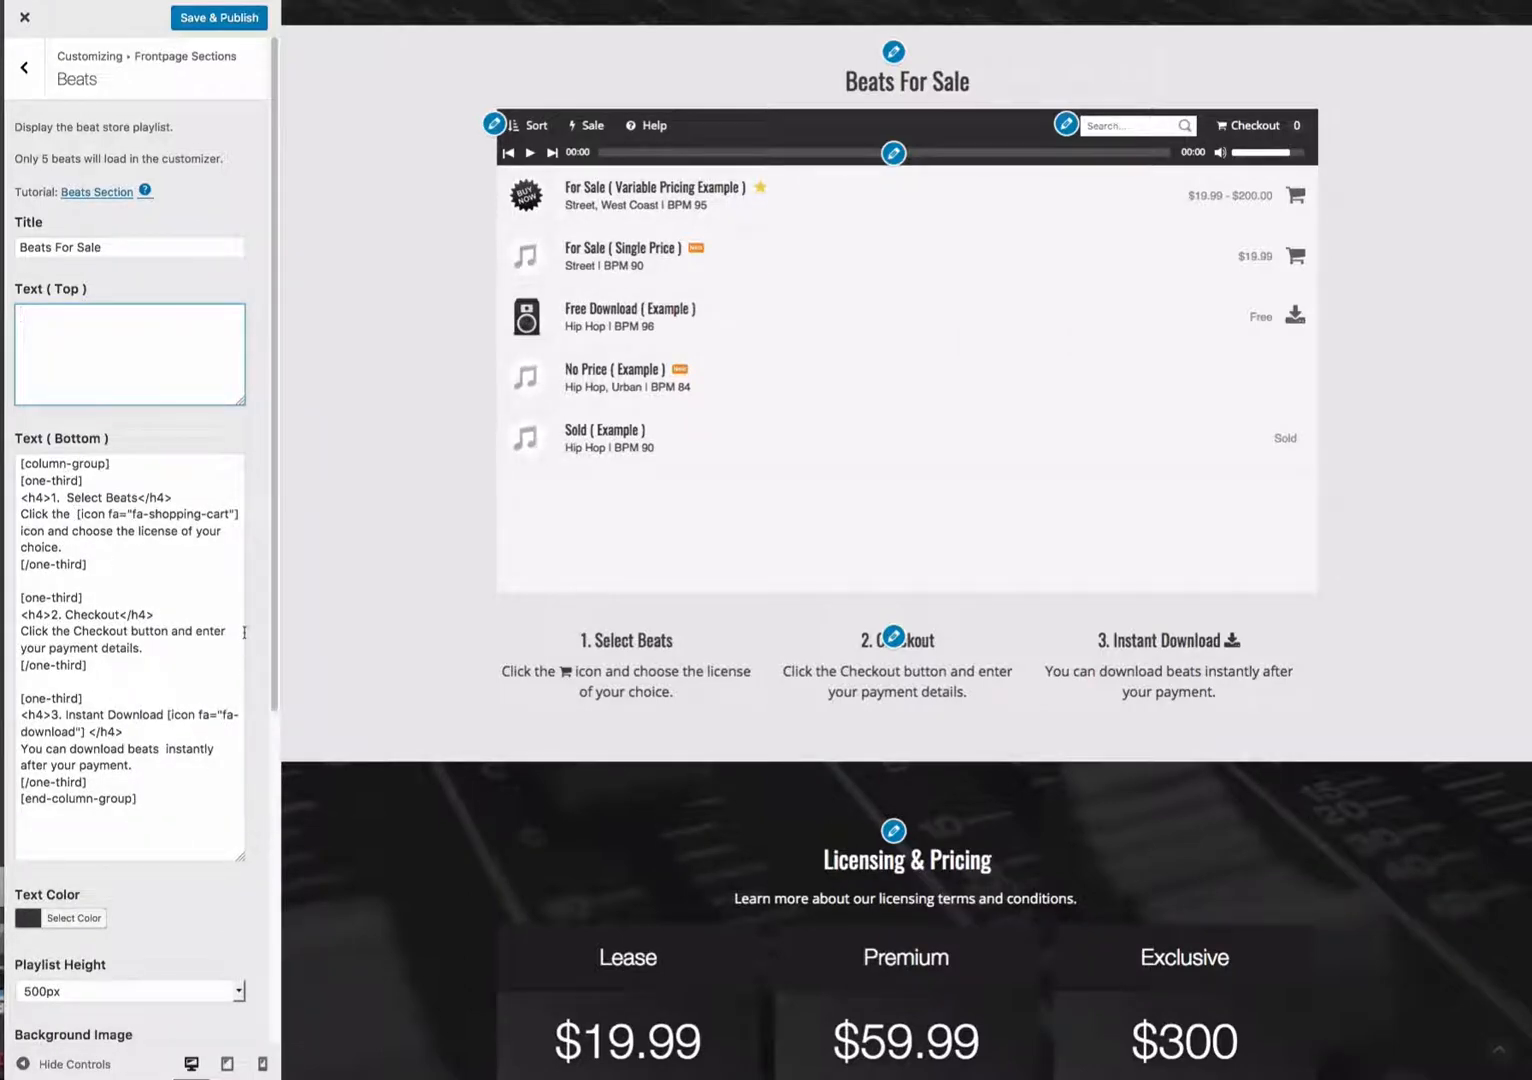
{"action": "scroll", "coordinate": [245, 632], "scroll_direction": "down", "scroll_amount": 3}
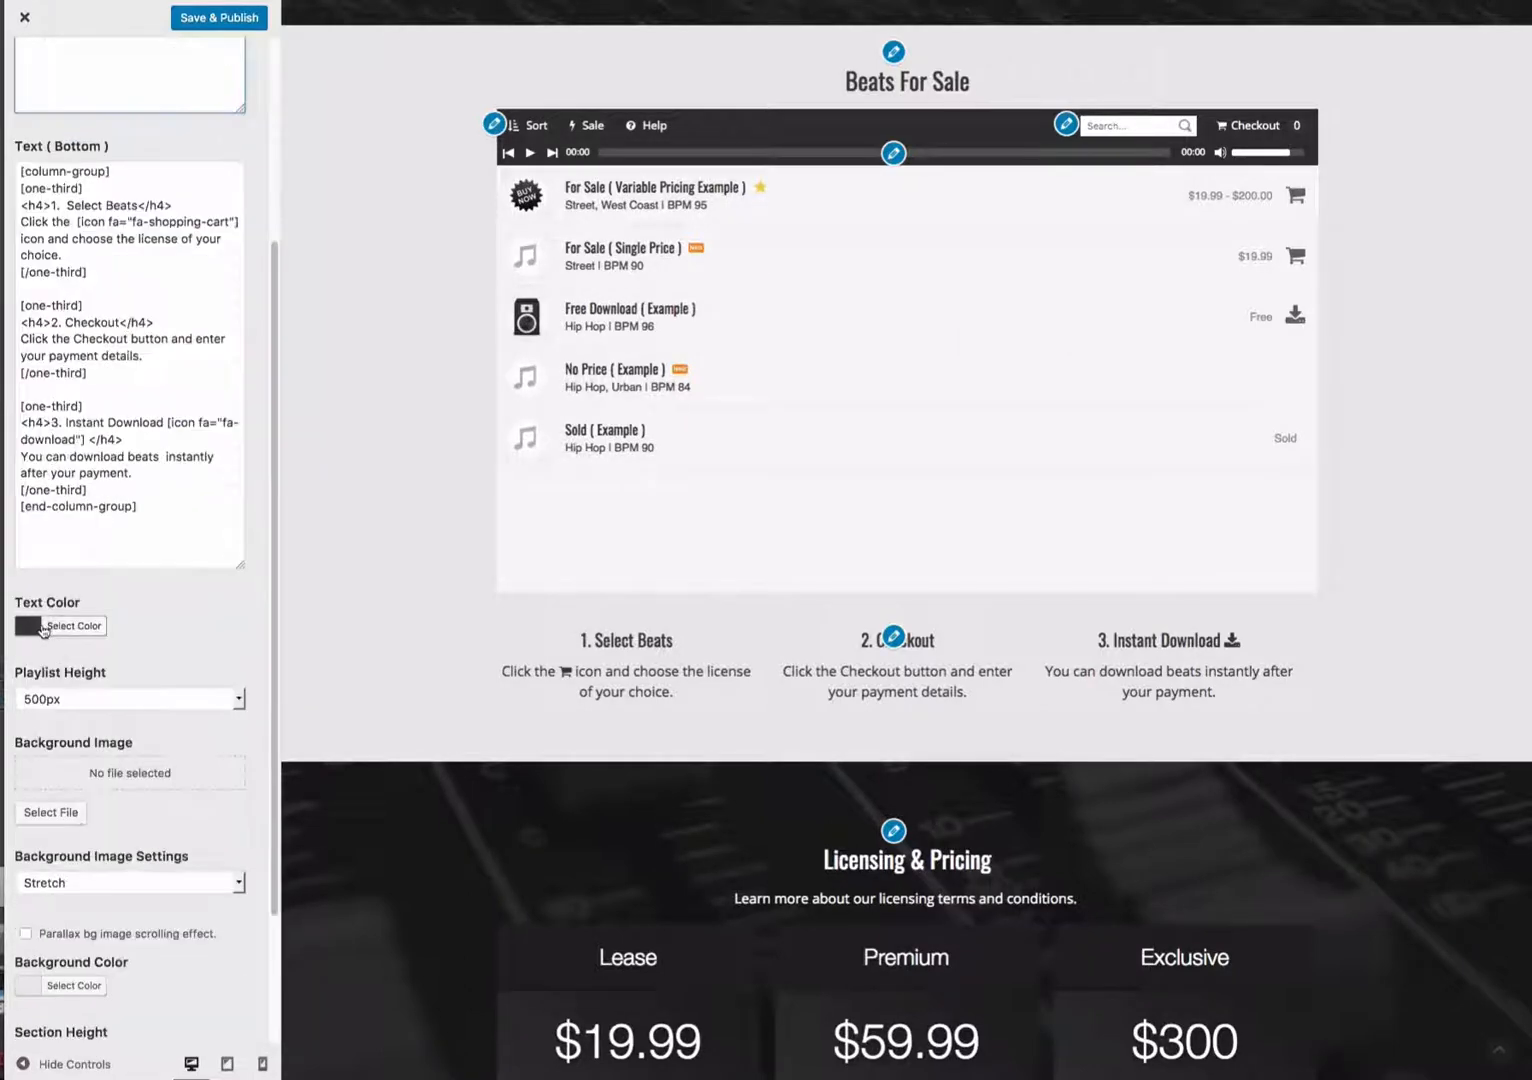
{"action": "left_click", "coordinate": [134, 702]}
{"action": "left_click", "coordinate": [113, 722]}
{"action": "scroll", "coordinate": [113, 722], "scroll_direction": "down", "scroll_amount": 1}
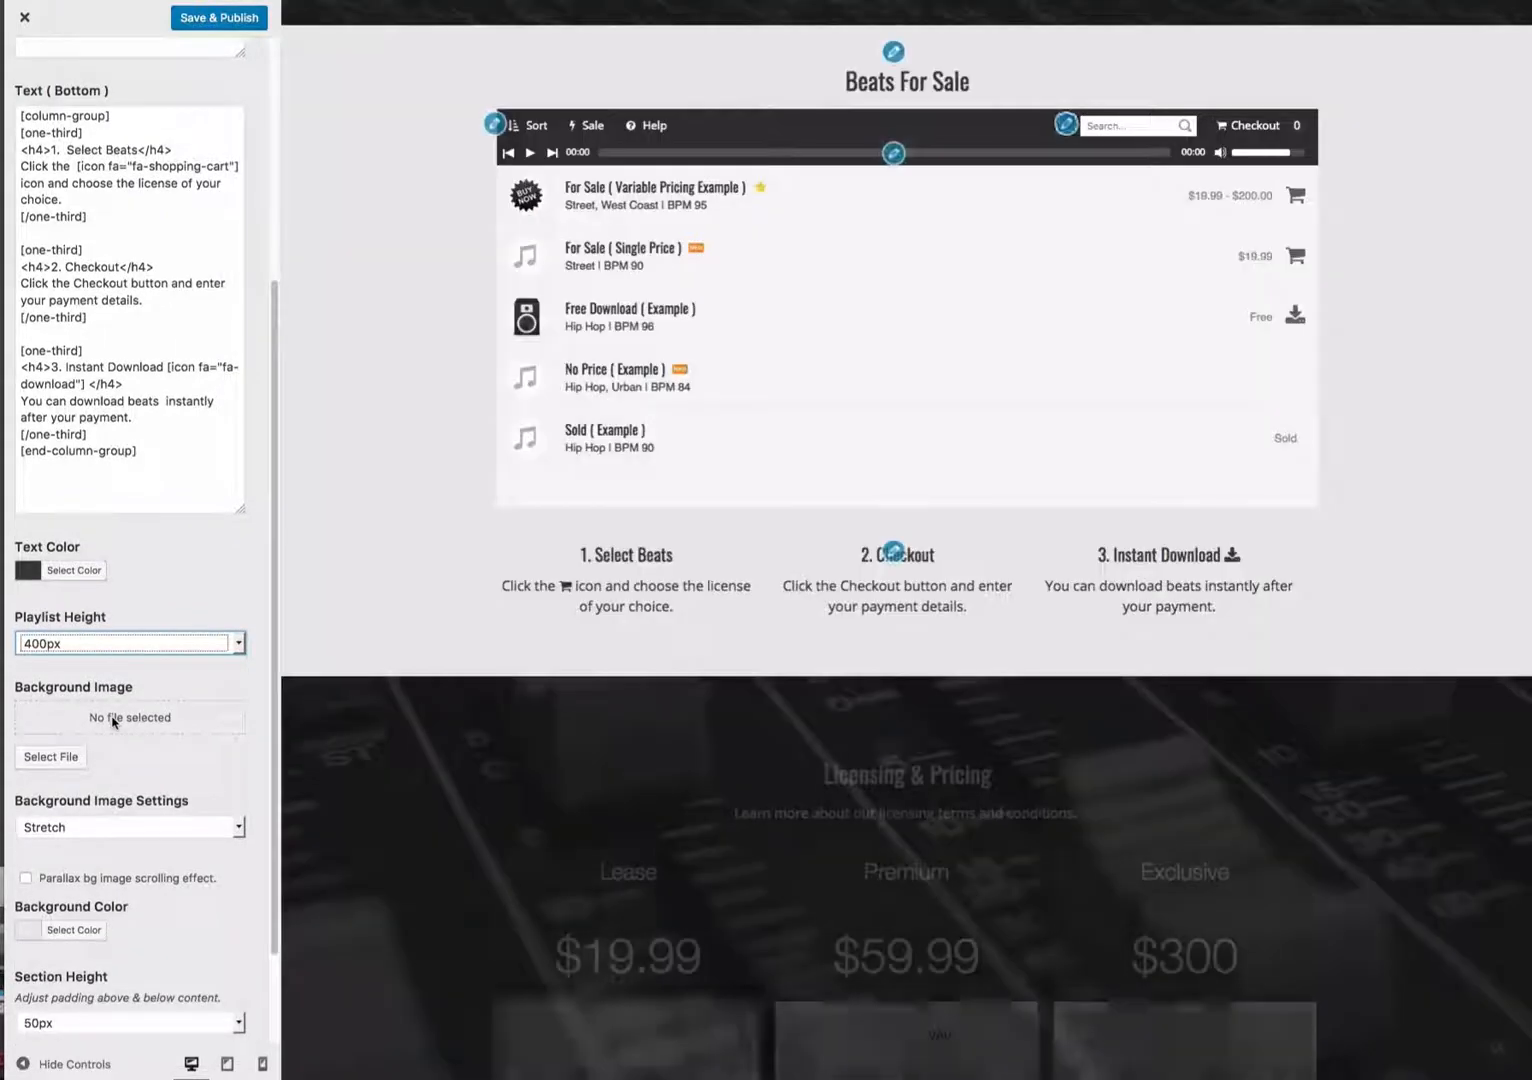
{"action": "scroll", "coordinate": [113, 722], "scroll_direction": "up", "scroll_amount": 3}
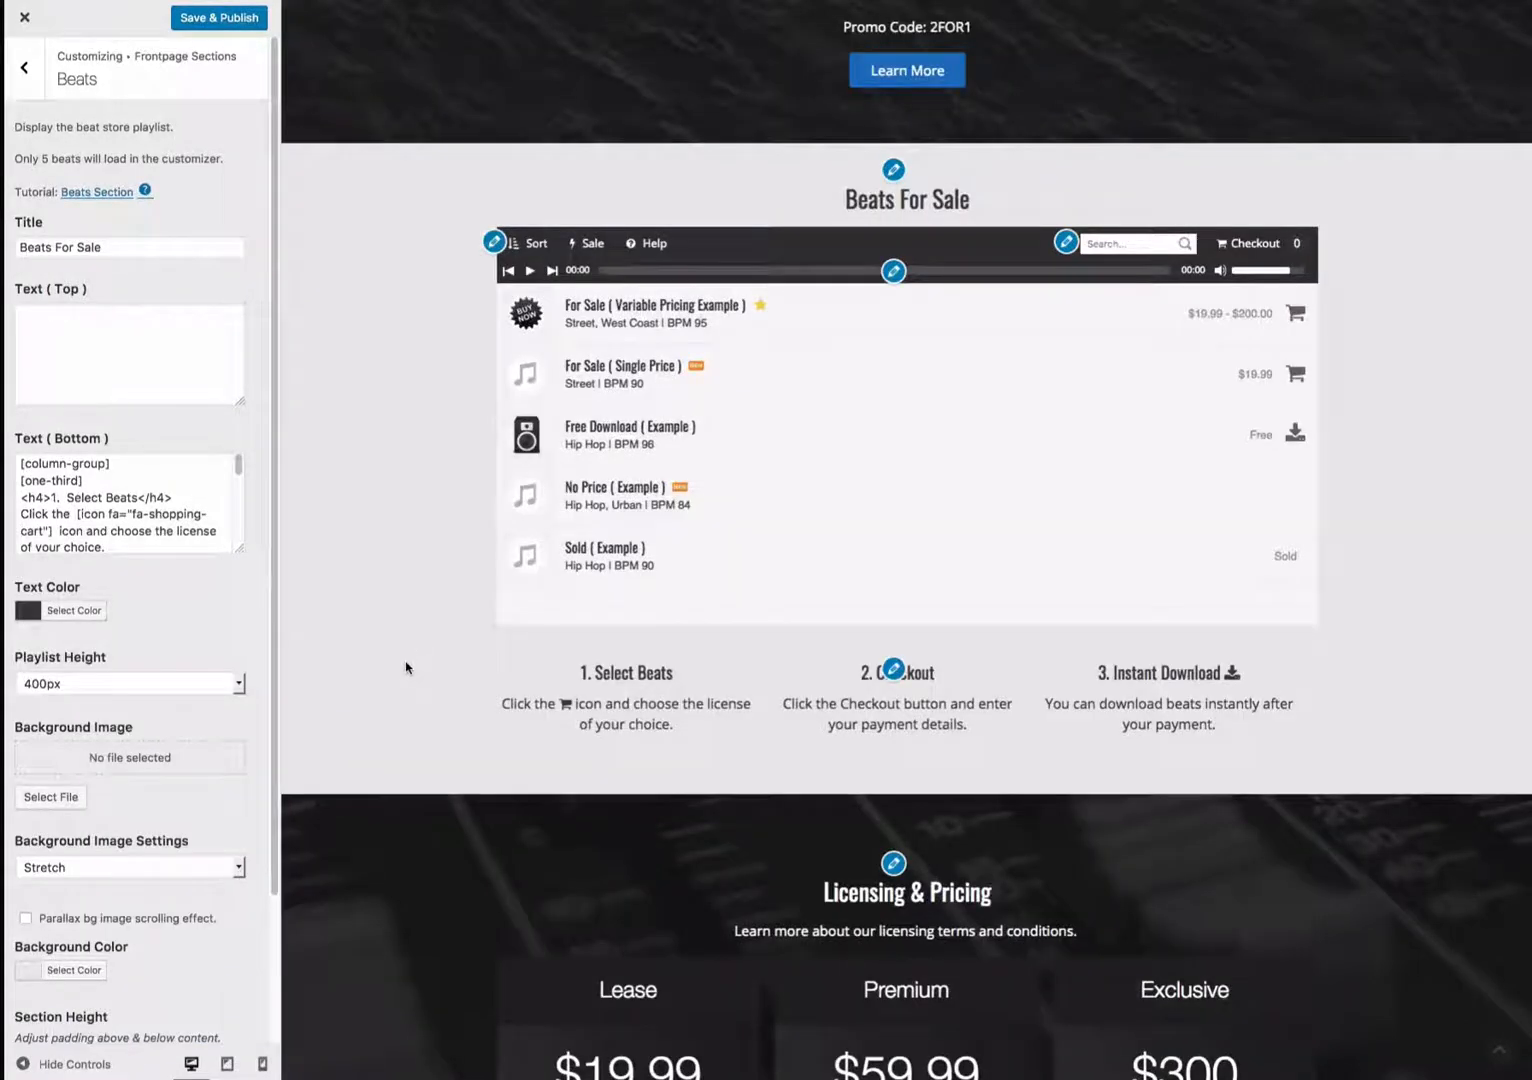
- Open the Pricing Table section settings from the preview
{"action": "scroll", "coordinate": [407, 668], "scroll_direction": "down", "scroll_amount": 2}
{"action": "scroll", "coordinate": [405, 661], "scroll_direction": "down", "scroll_amount": 1}
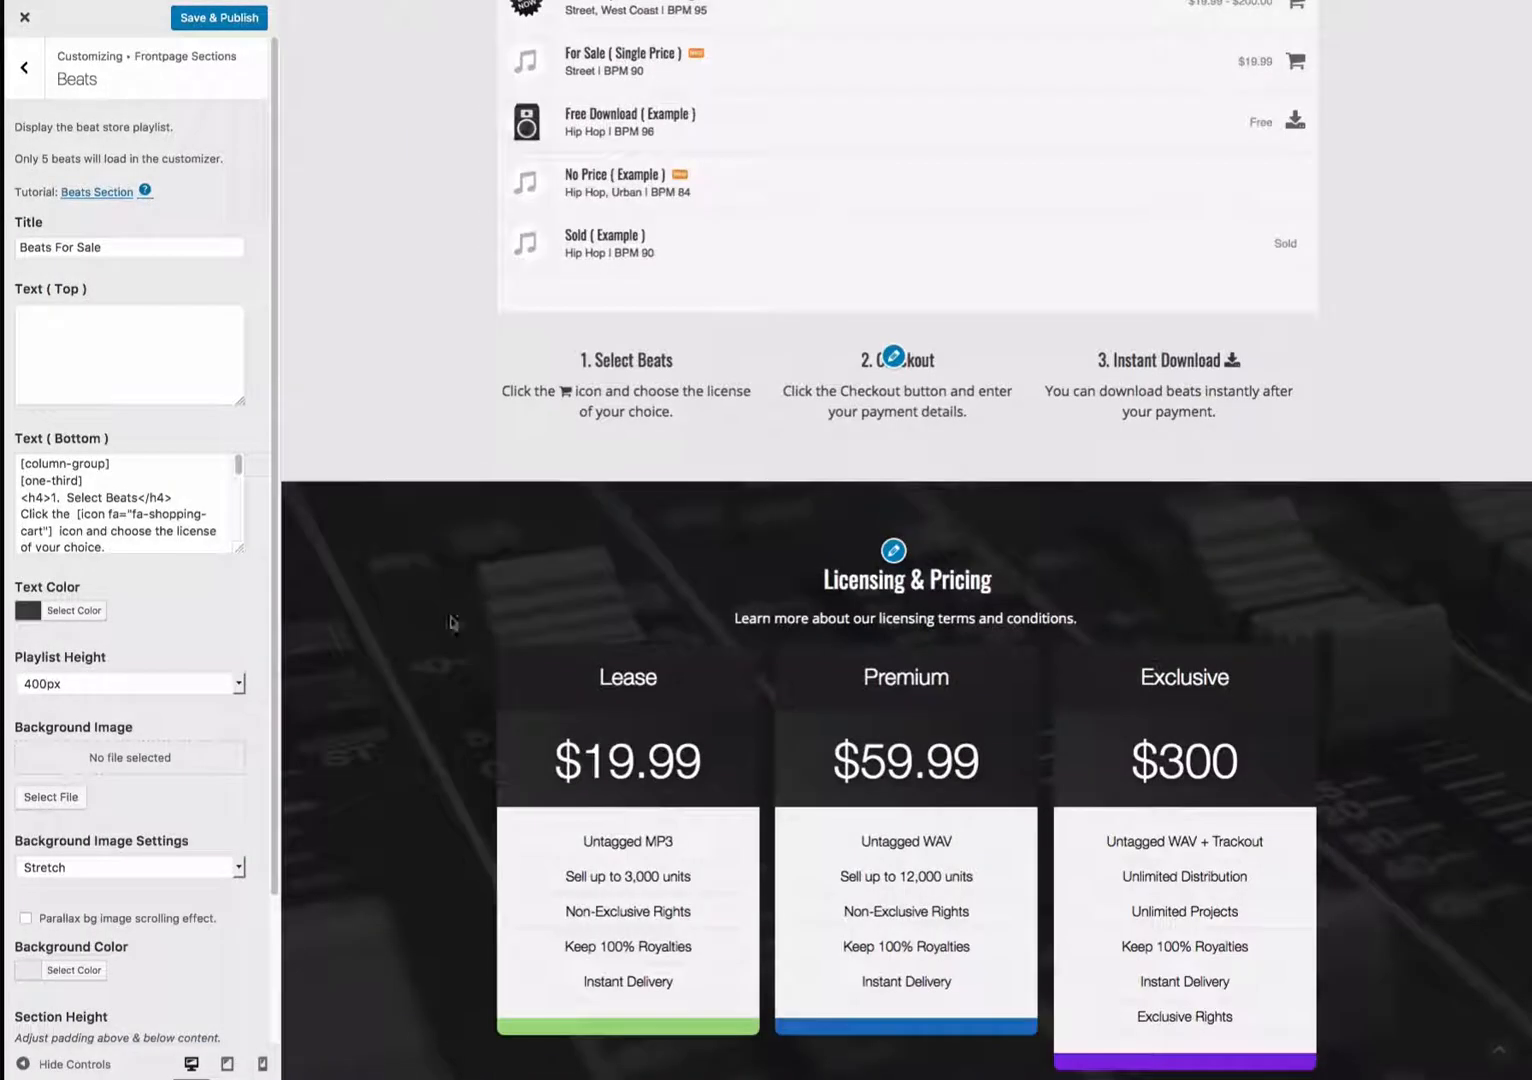
{"action": "left_click", "coordinate": [896, 553]}
{"action": "scroll", "coordinate": [513, 506], "scroll_direction": "down", "scroll_amount": 2}
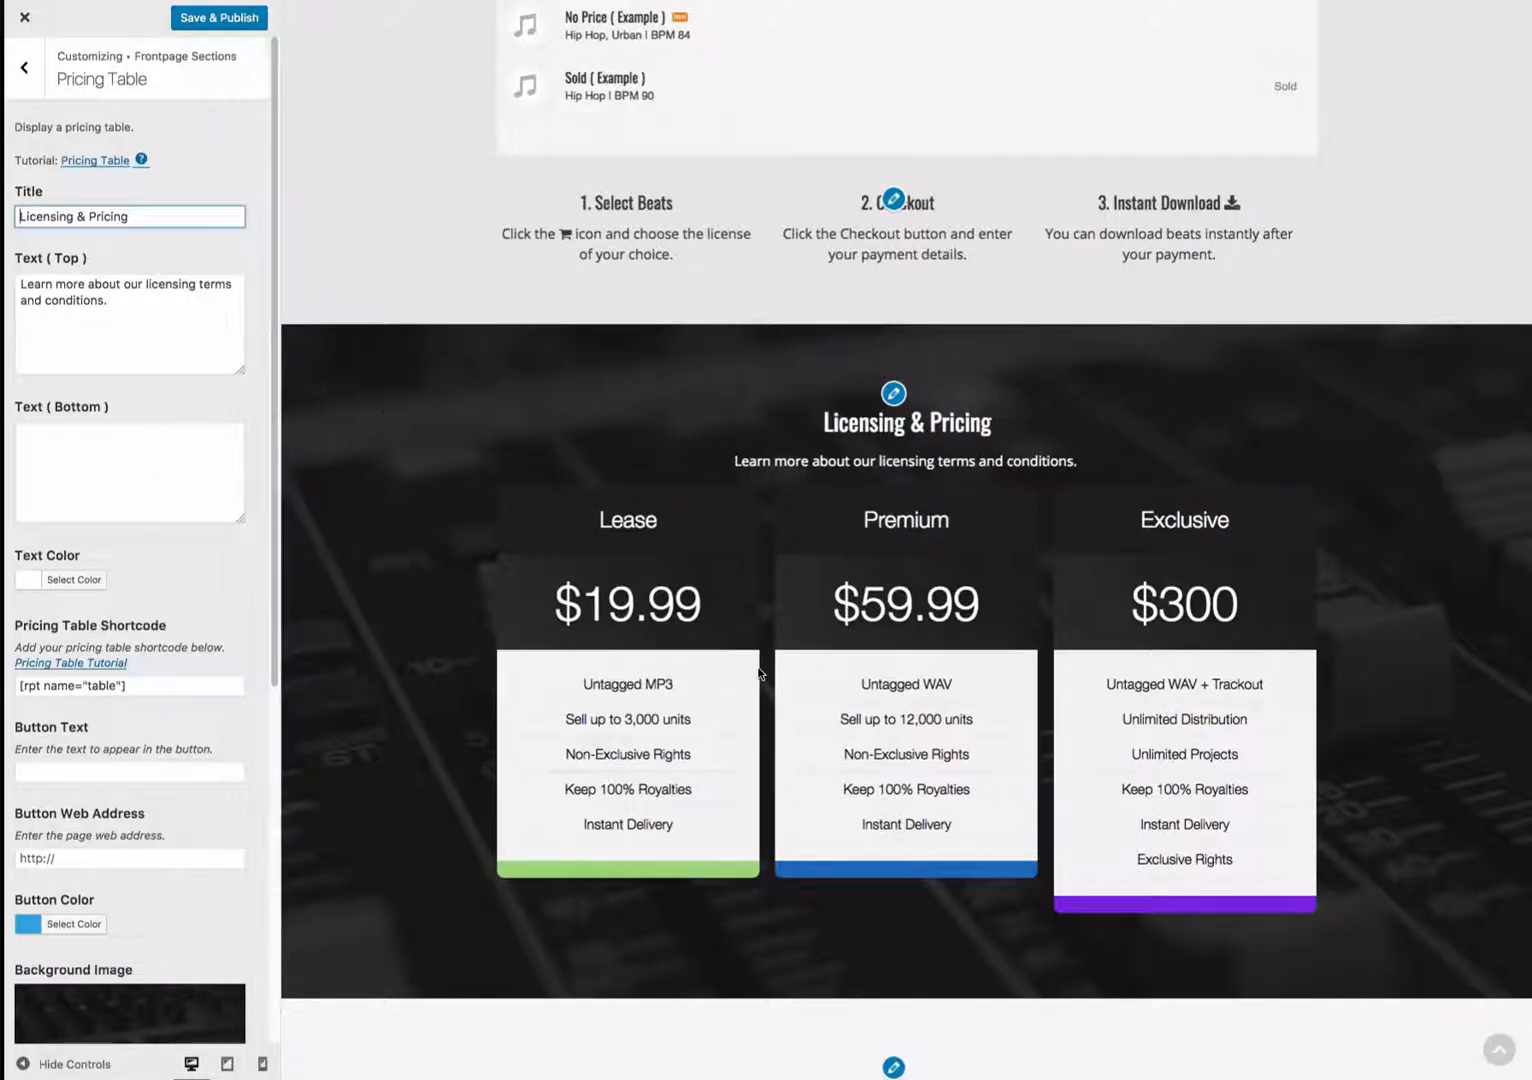
{"action": "scroll", "coordinate": [625, 578], "scroll_direction": "down", "scroll_amount": 1}
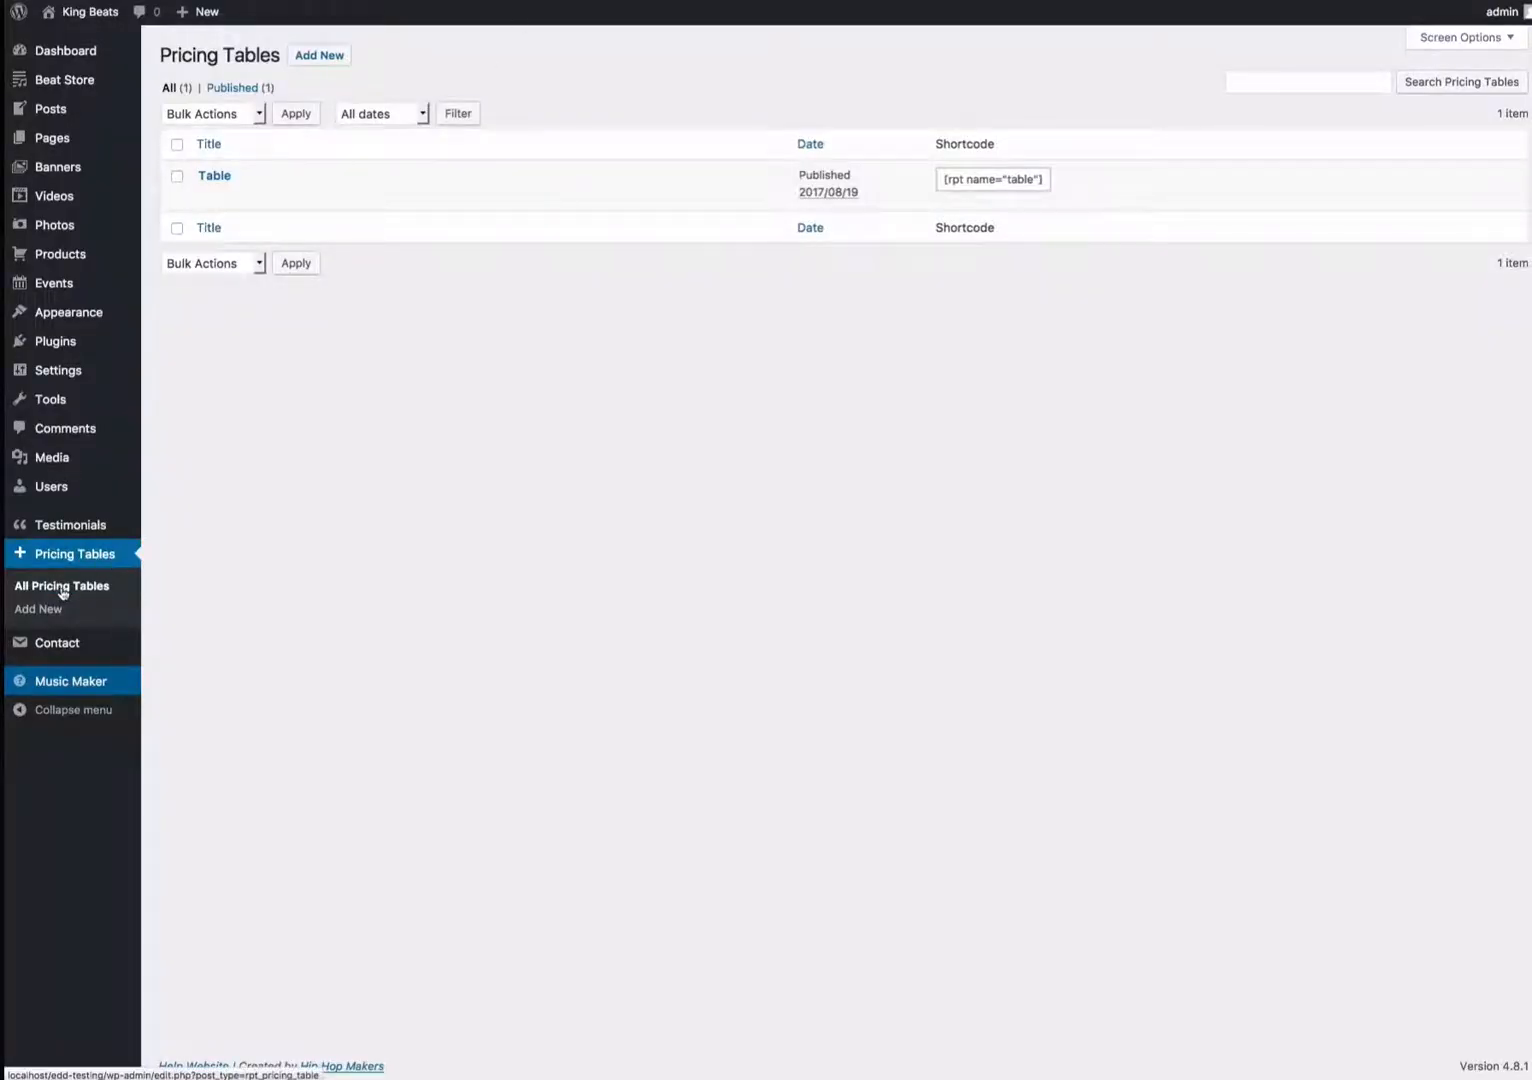
- Open the Table pricing table in the admin and review its plan settings
{"action": "left_click", "coordinate": [229, 184]}
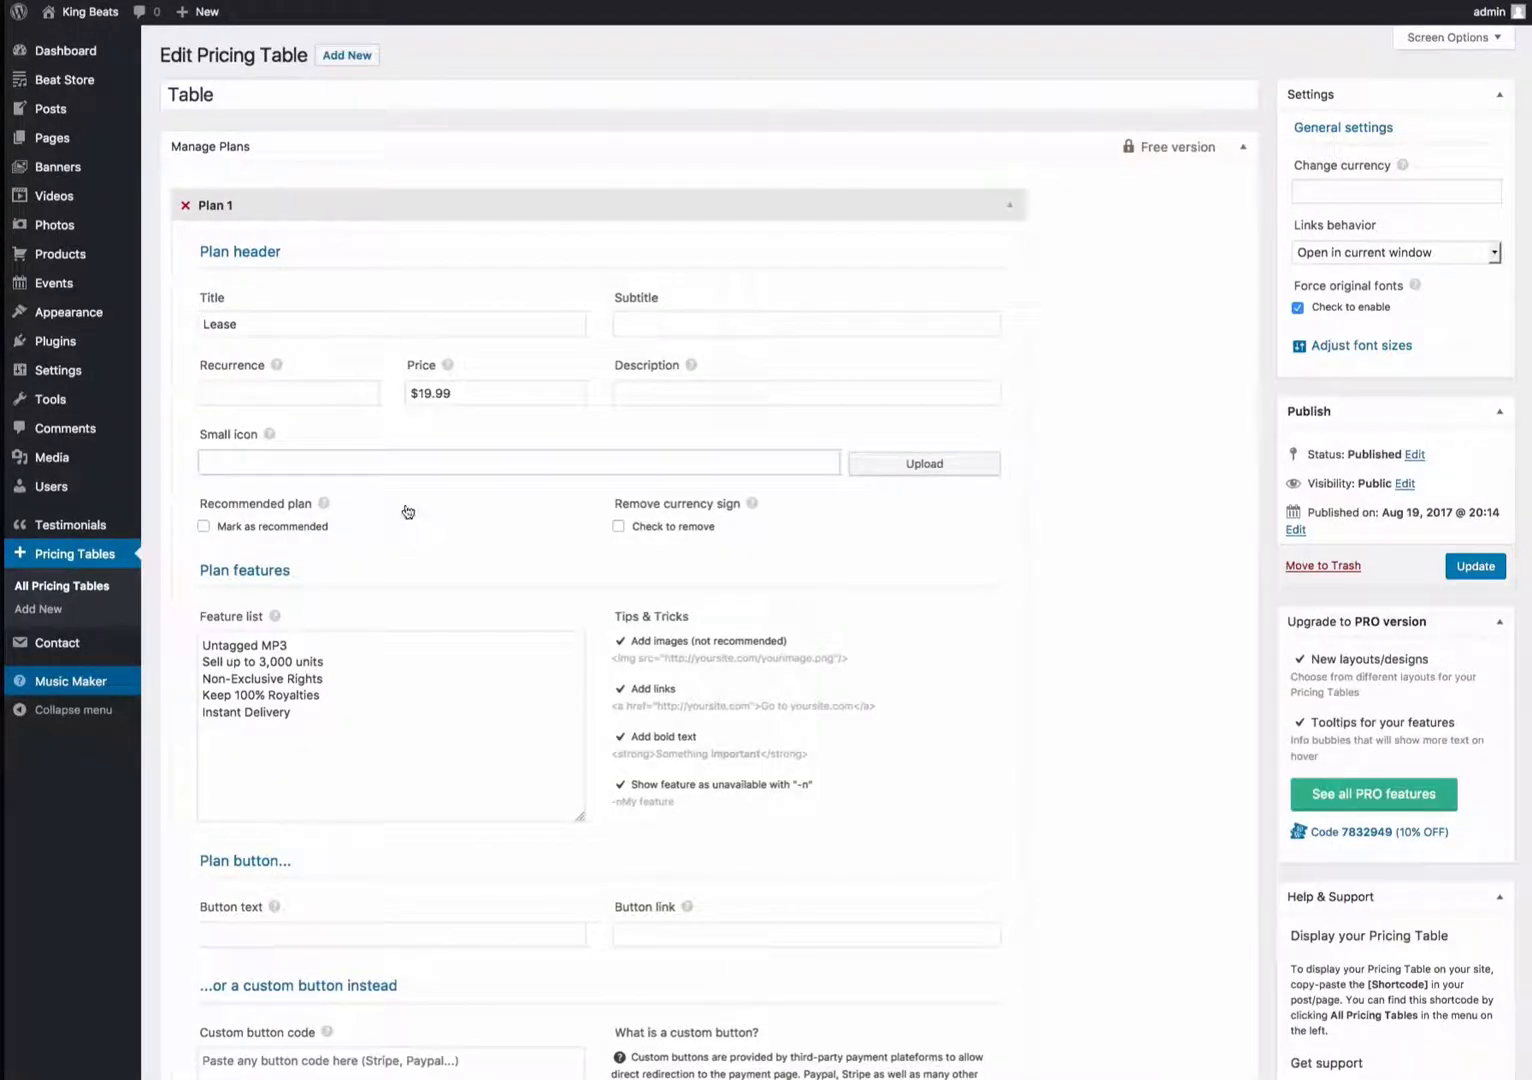
{"action": "scroll", "coordinate": [342, 250], "scroll_direction": "down", "scroll_amount": 6}
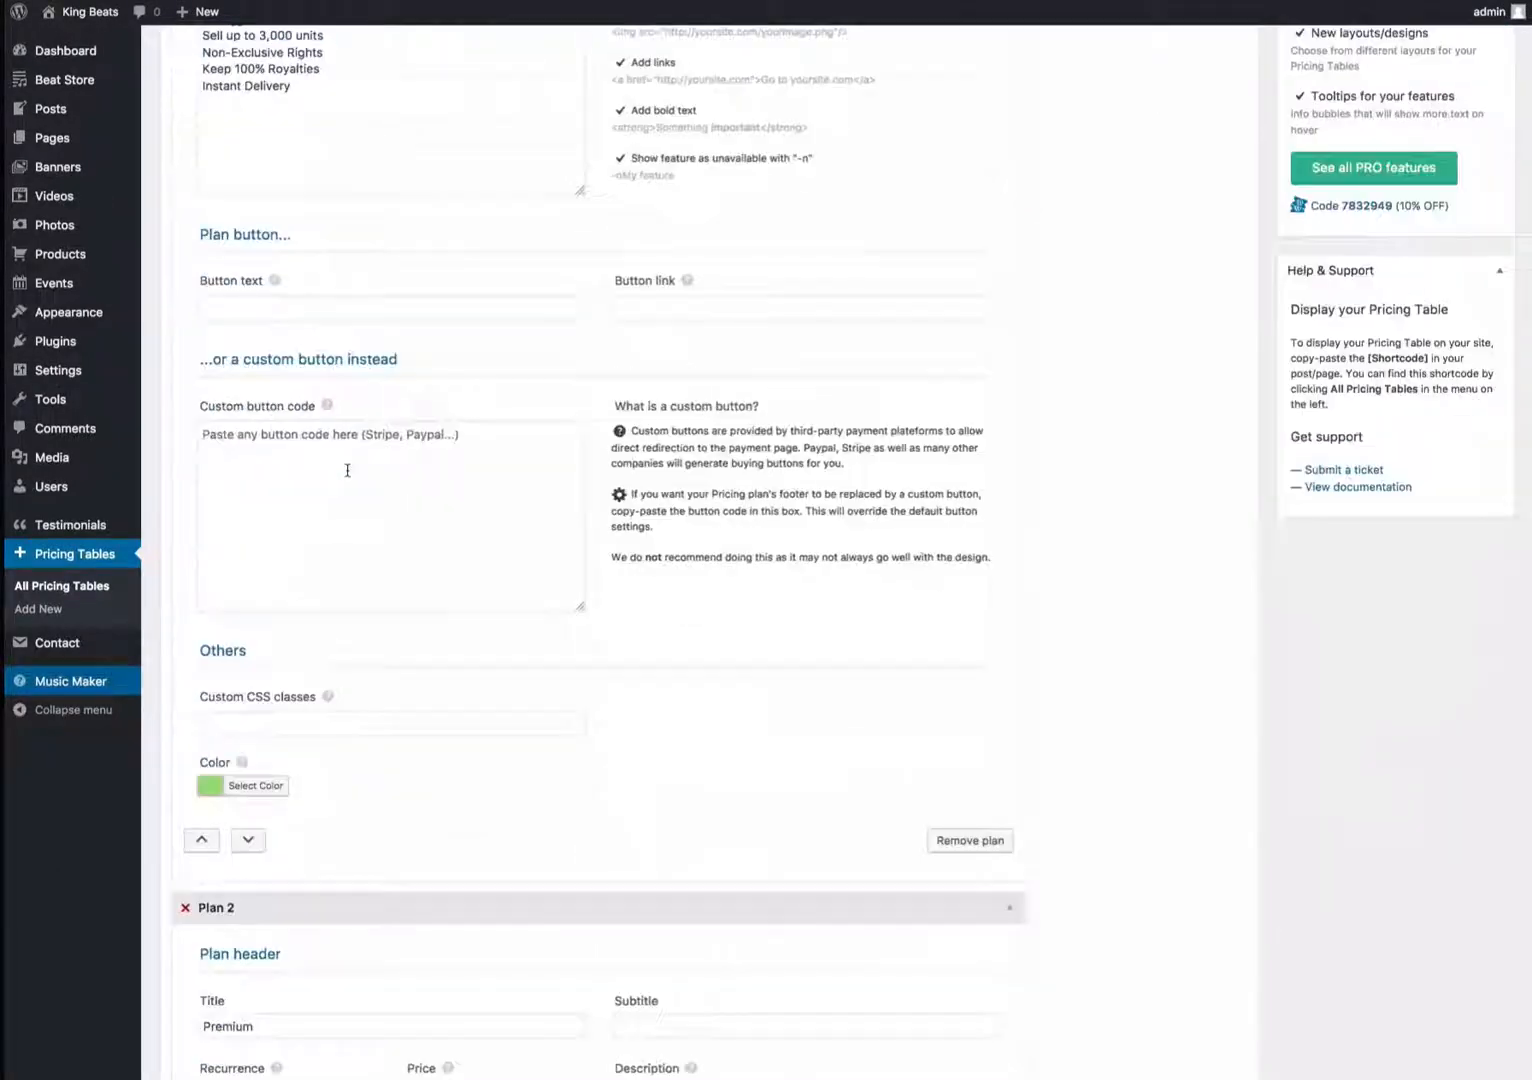
{"action": "scroll", "coordinate": [347, 470], "scroll_direction": "up", "scroll_amount": 3}
{"action": "scroll", "coordinate": [345, 503], "scroll_direction": "down", "scroll_amount": 1}
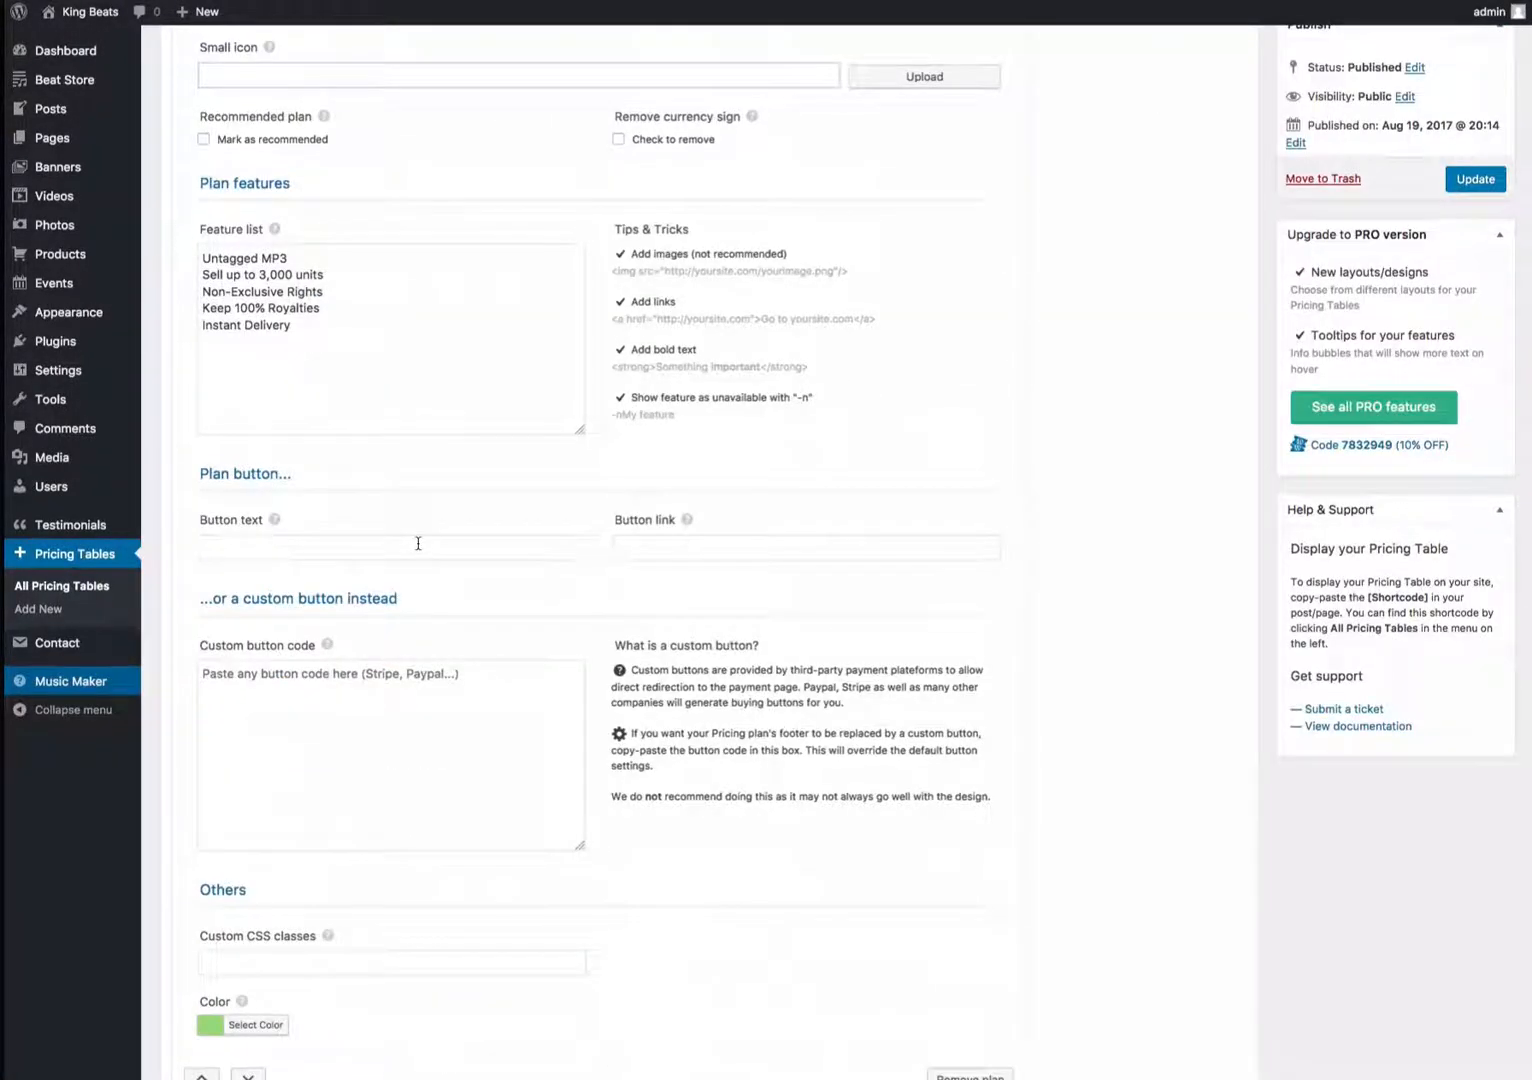
{"action": "scroll", "coordinate": [406, 582], "scroll_direction": "down", "scroll_amount": 12}
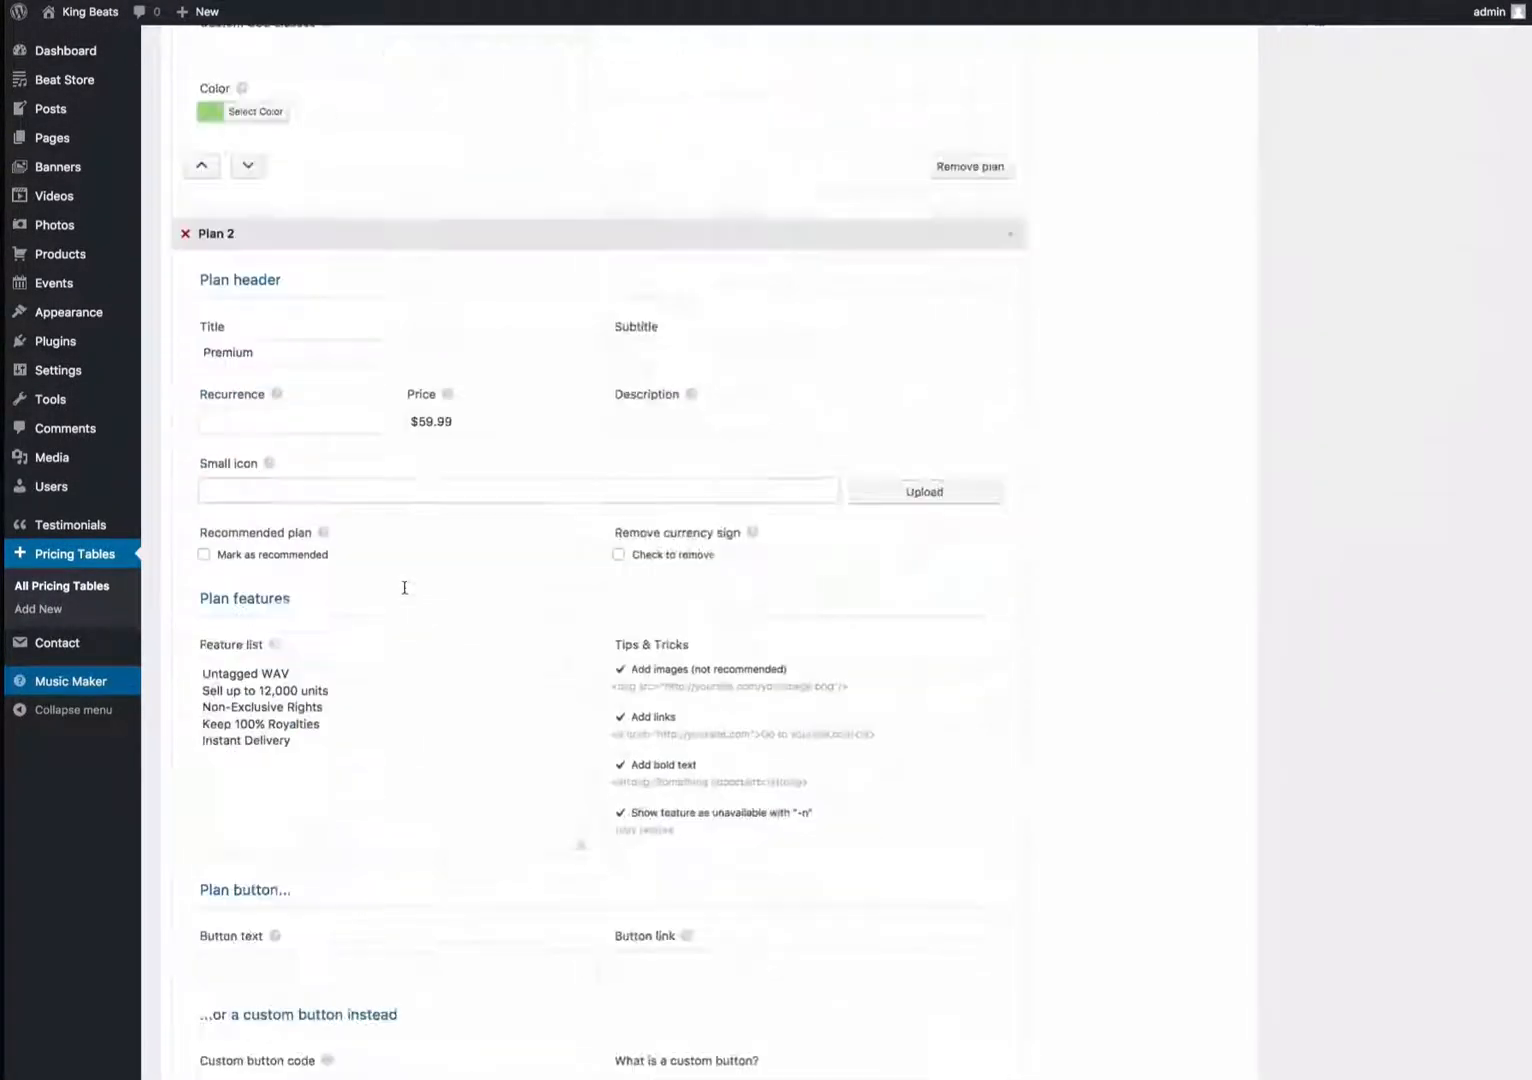
{"action": "scroll", "coordinate": [404, 587], "scroll_direction": "up", "scroll_amount": 10}
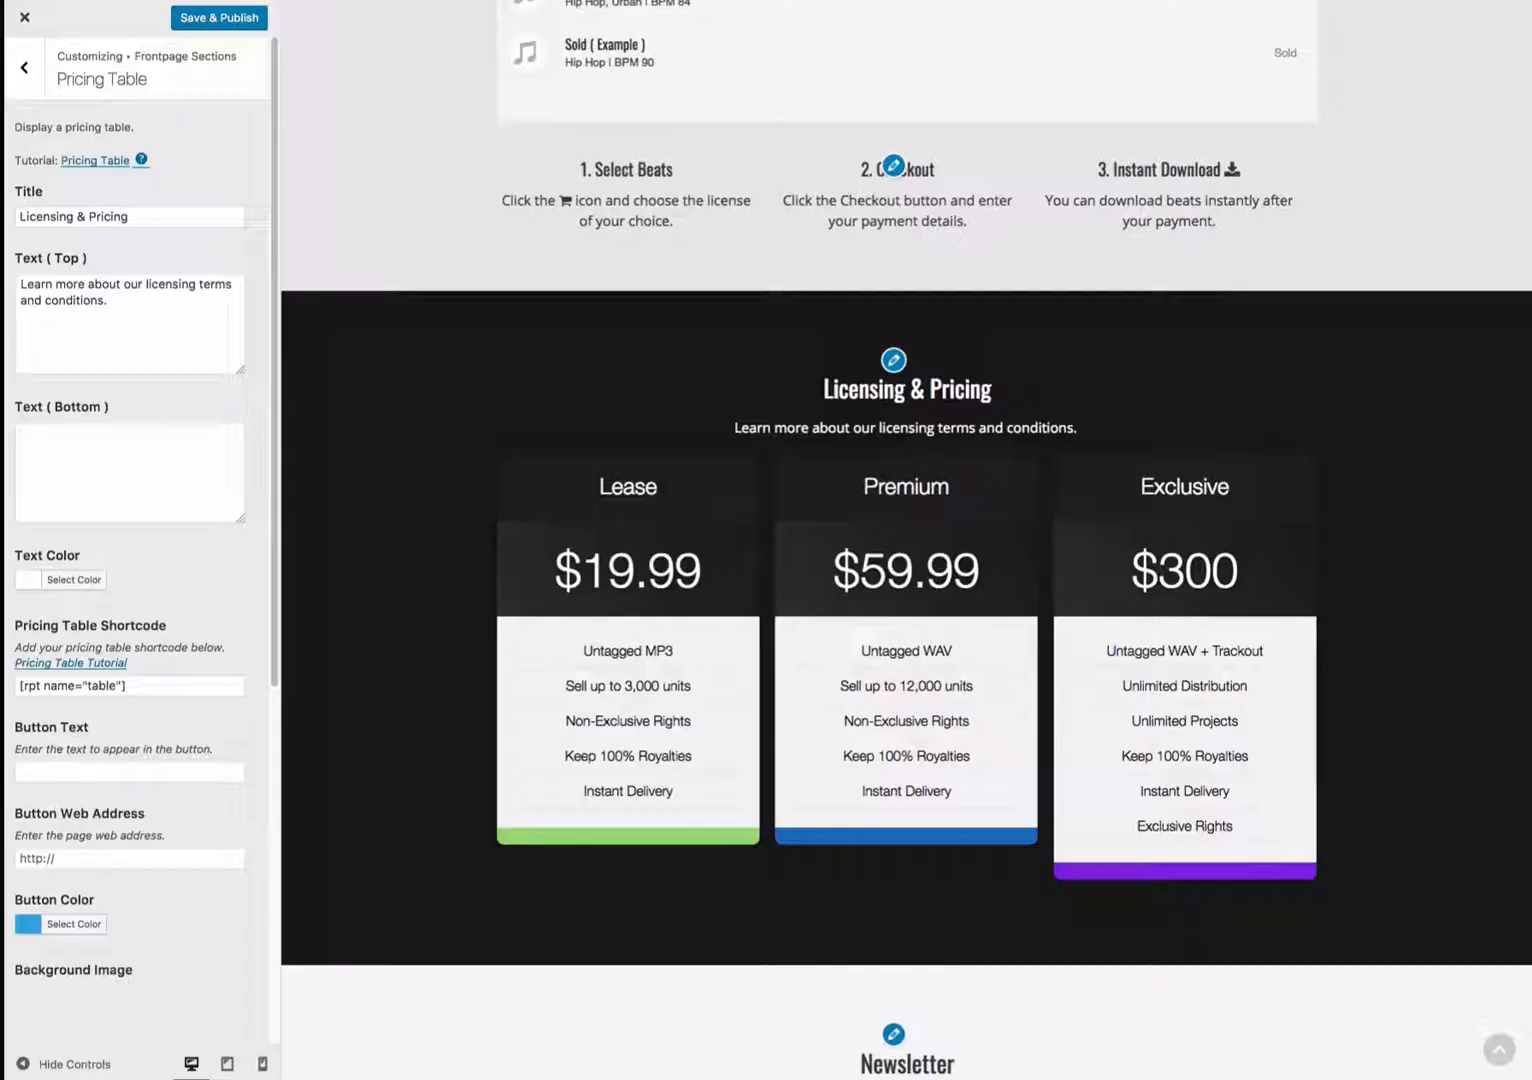
{"action": "scroll", "coordinate": [506, 499], "scroll_direction": "down", "scroll_amount": 1}
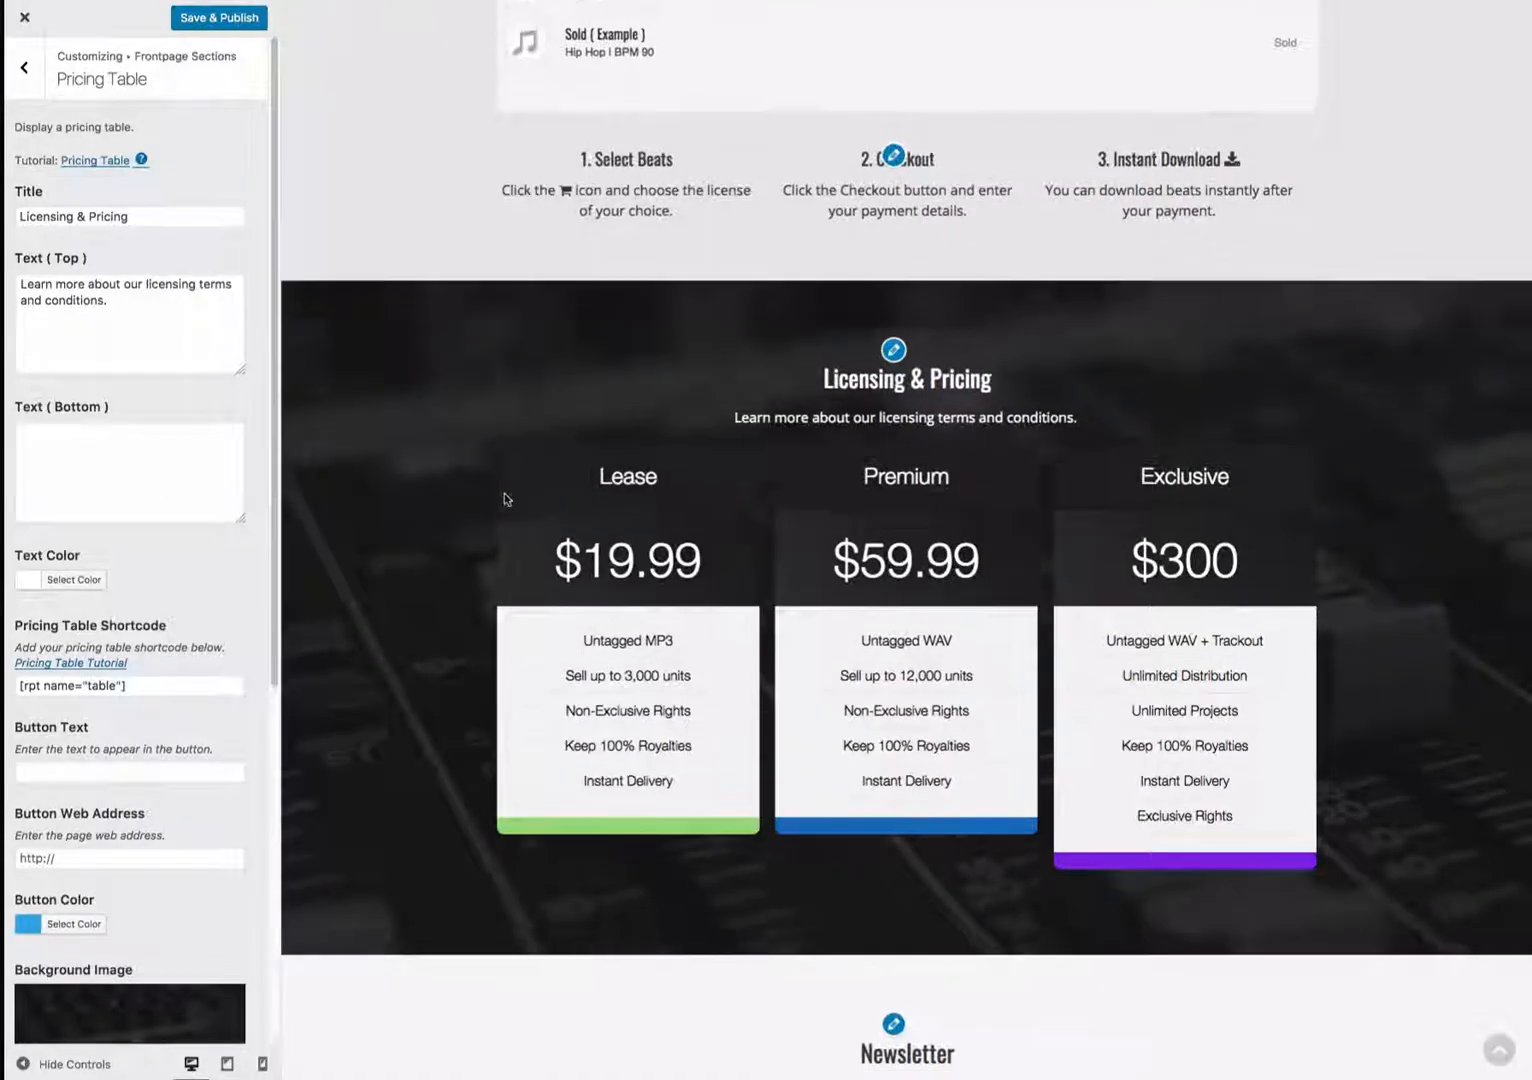
- Review the Pricing Table section's shortcode, button and background settings in the Customizer
{"action": "scroll", "coordinate": [220, 600], "scroll_direction": "down", "scroll_amount": 1}
{"action": "scroll", "coordinate": [219, 599], "scroll_direction": "down", "scroll_amount": 2}
{"action": "scroll", "coordinate": [127, 630], "scroll_direction": "down", "scroll_amount": 3}
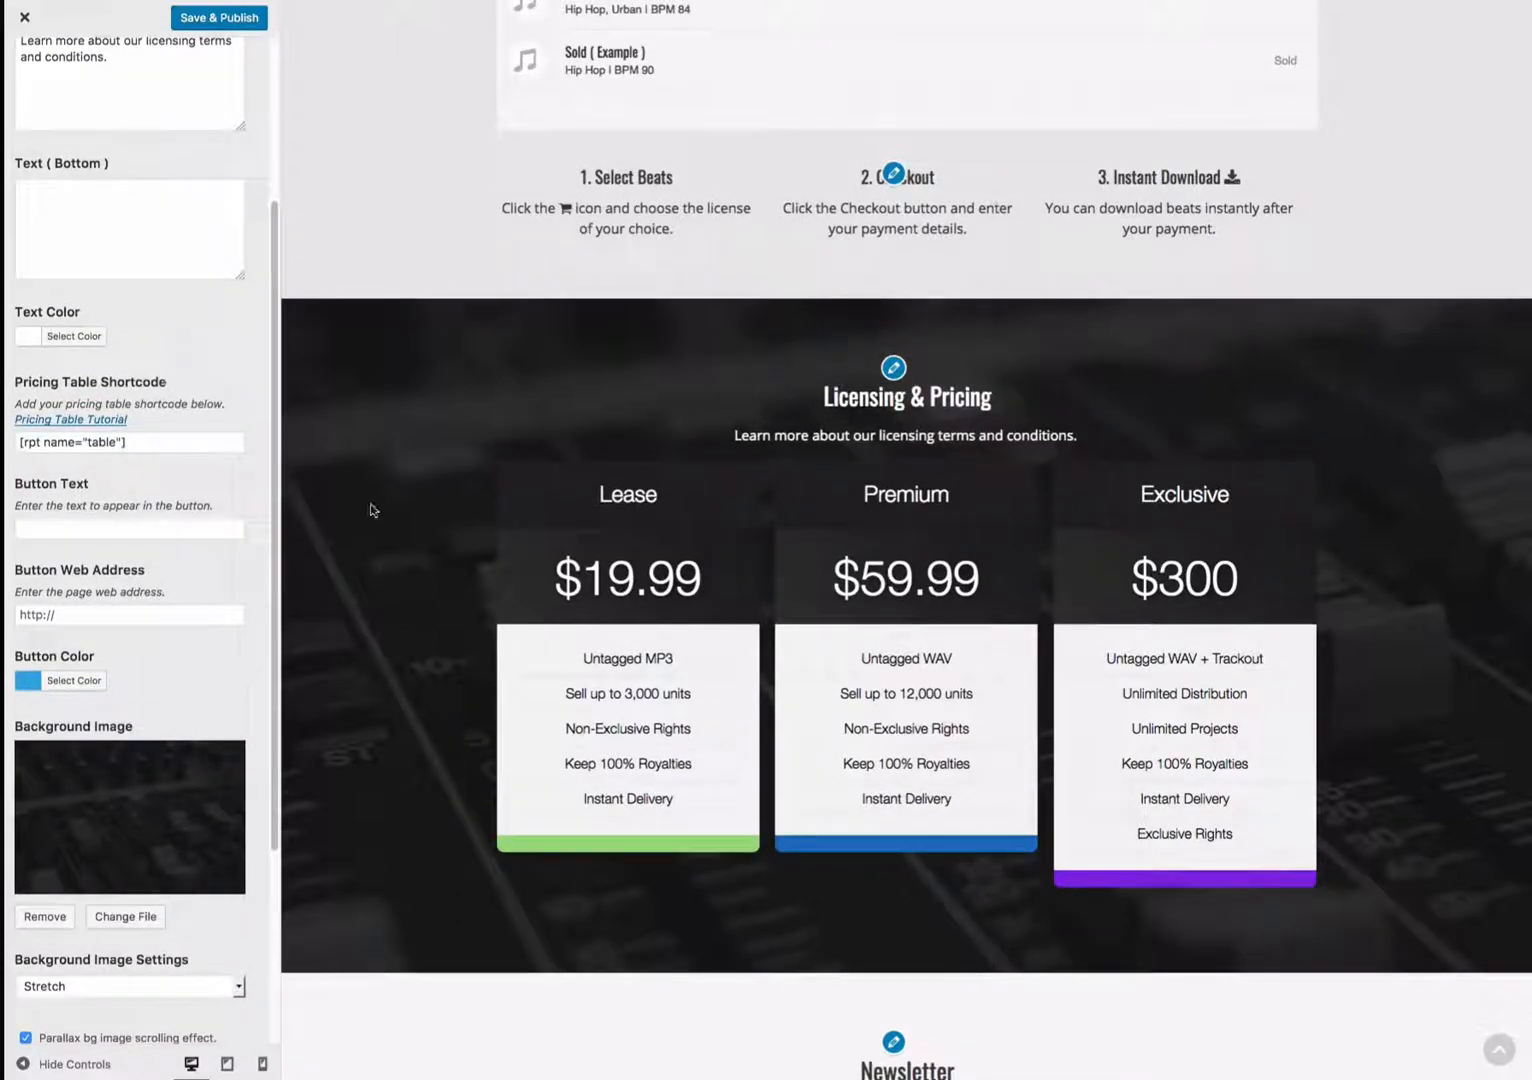
{"action": "scroll", "coordinate": [400, 550], "scroll_direction": "down", "scroll_amount": 3}
{"action": "scroll", "coordinate": [403, 564], "scroll_direction": "up", "scroll_amount": 4}
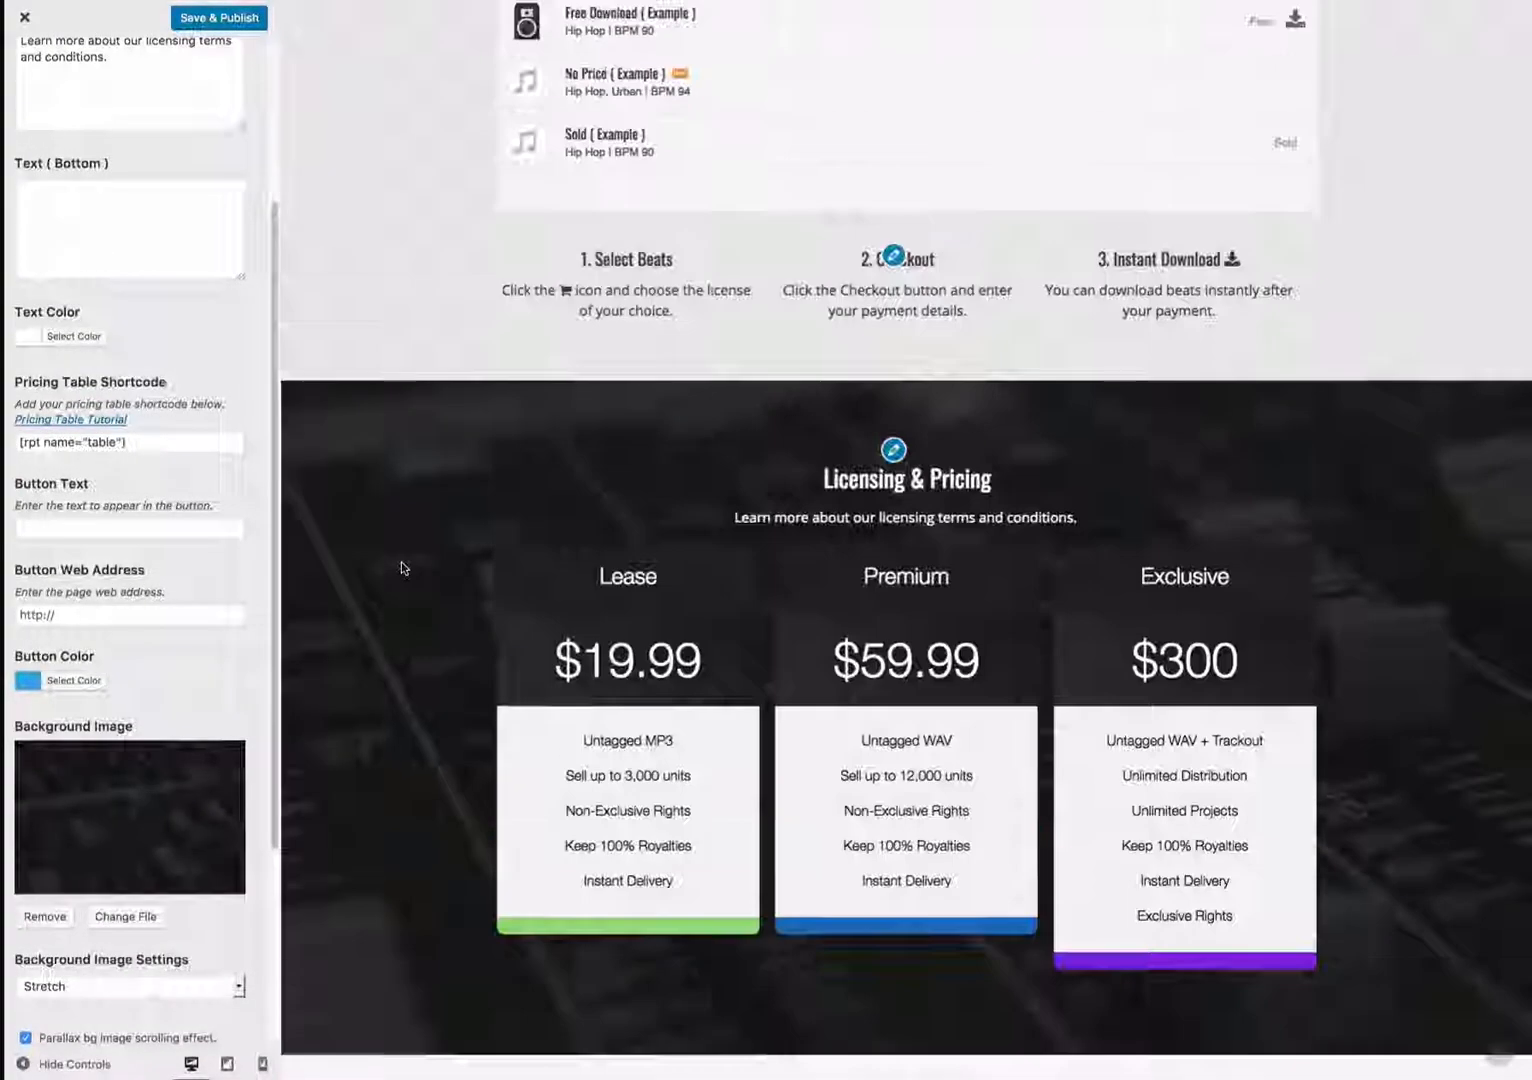
{"action": "scroll", "coordinate": [401, 562], "scroll_direction": "down", "scroll_amount": 3}
{"action": "scroll", "coordinate": [126, 600], "scroll_direction": "down", "scroll_amount": 3}
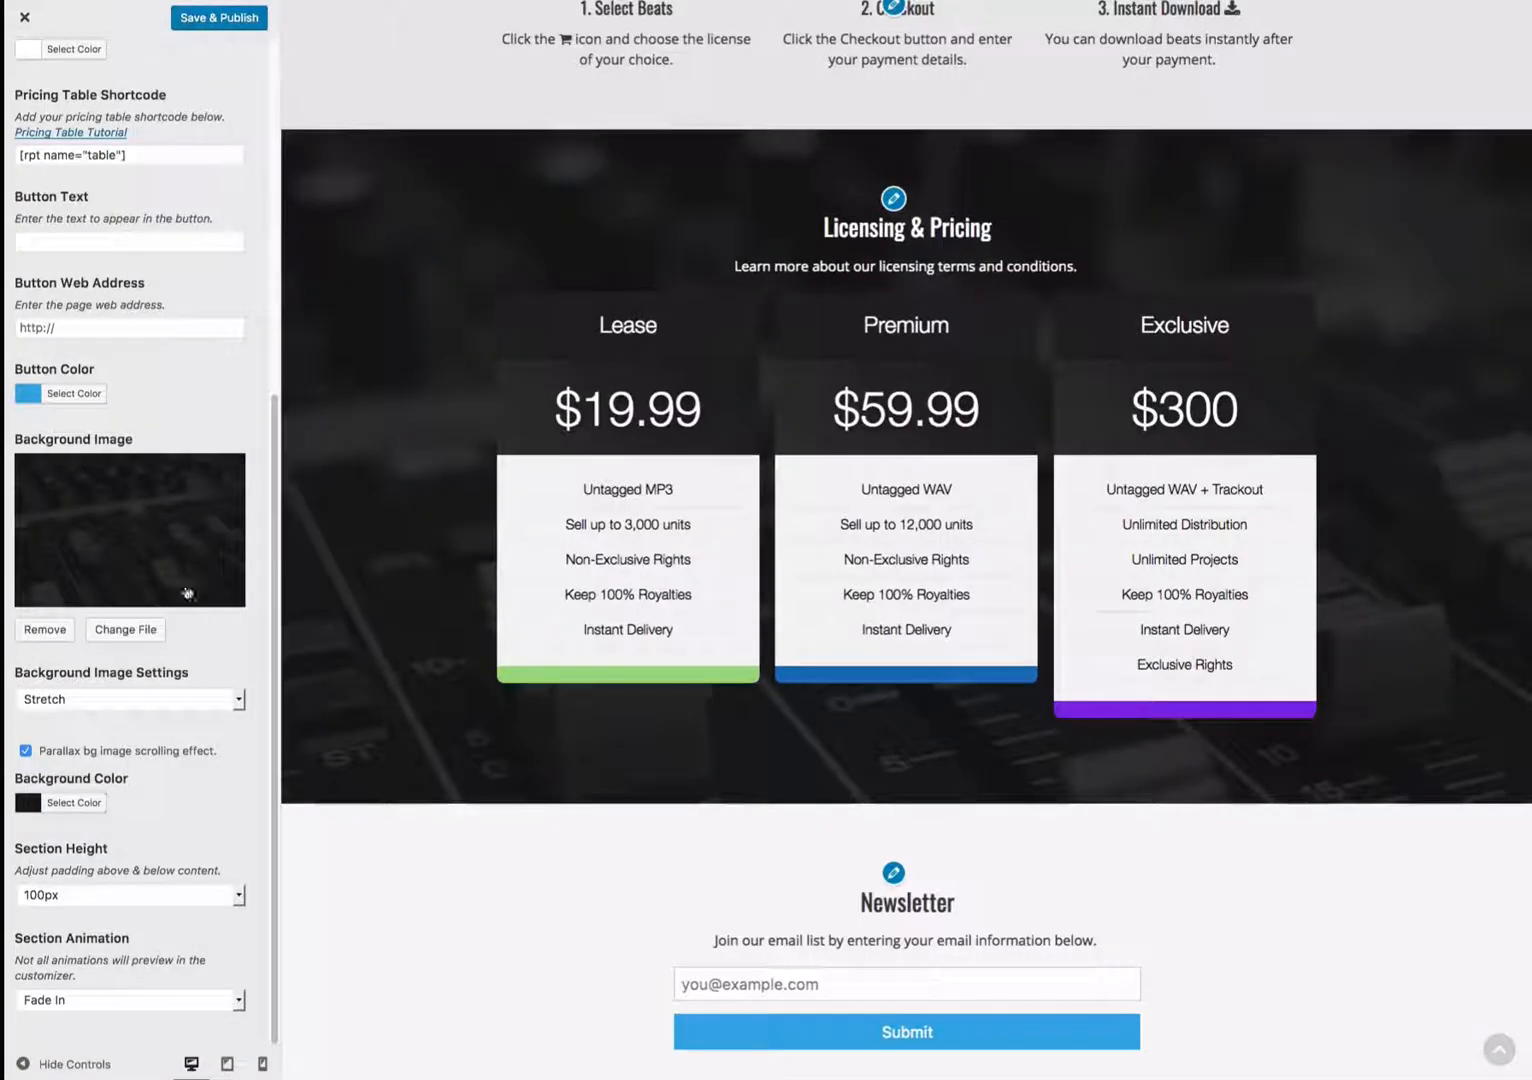
{"action": "scroll", "coordinate": [412, 513], "scroll_direction": "down", "scroll_amount": 1}
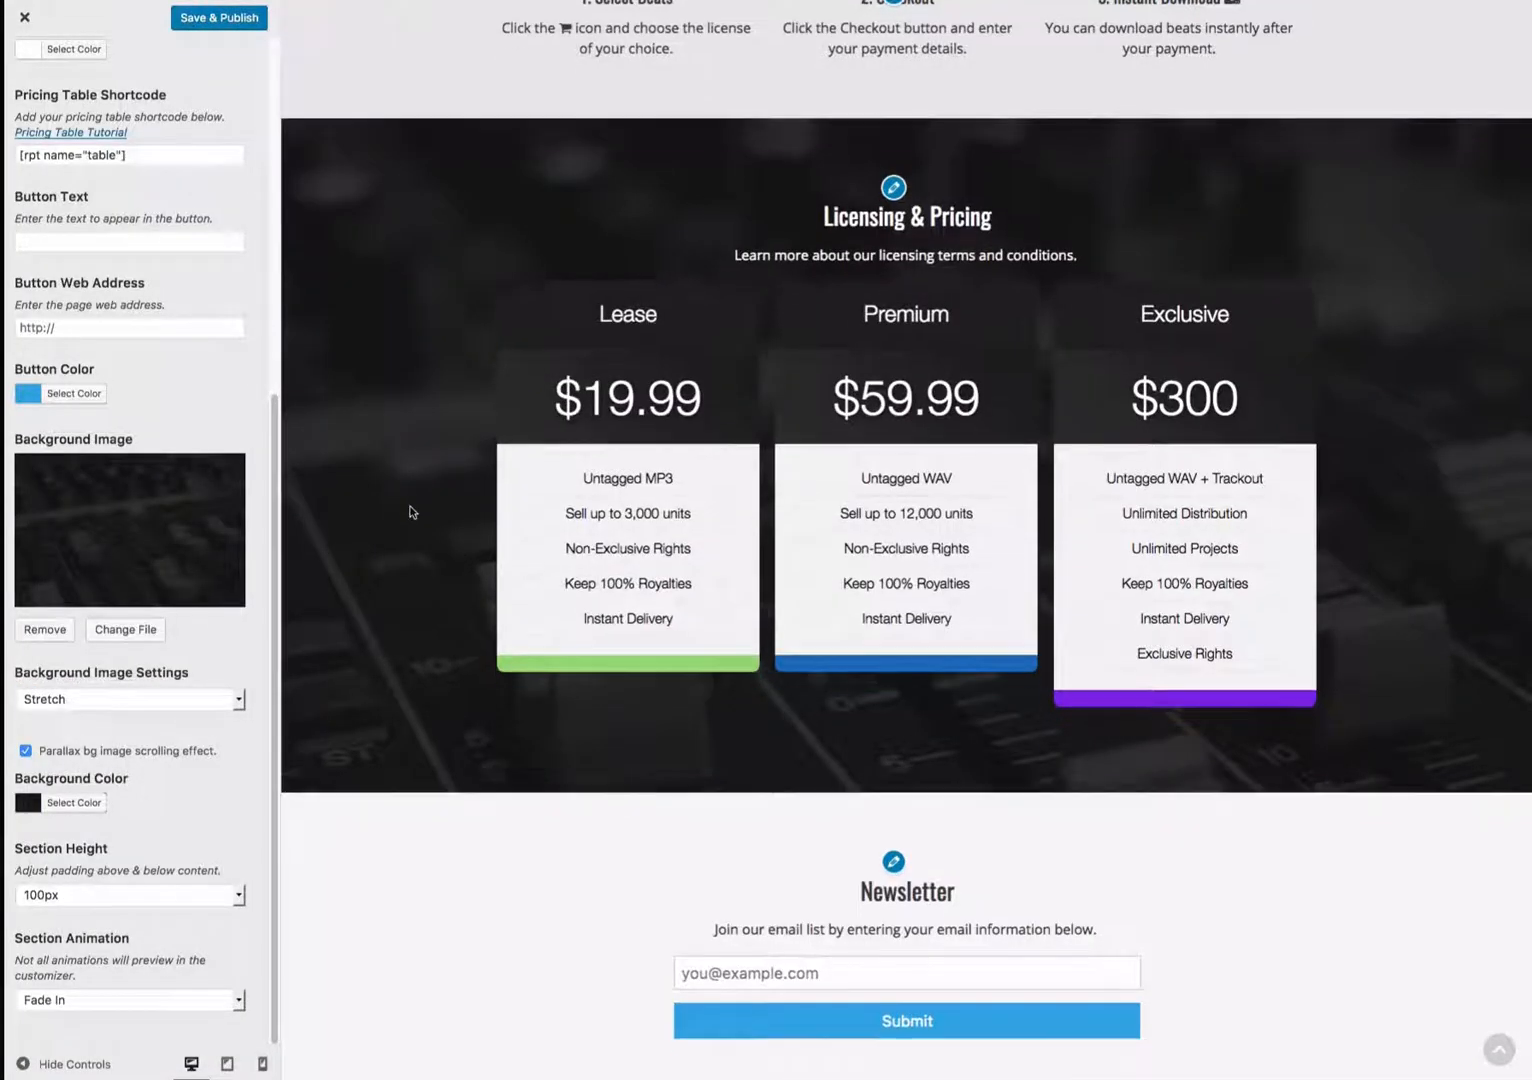
{"action": "scroll", "coordinate": [947, 413], "scroll_direction": "down", "scroll_amount": 2}
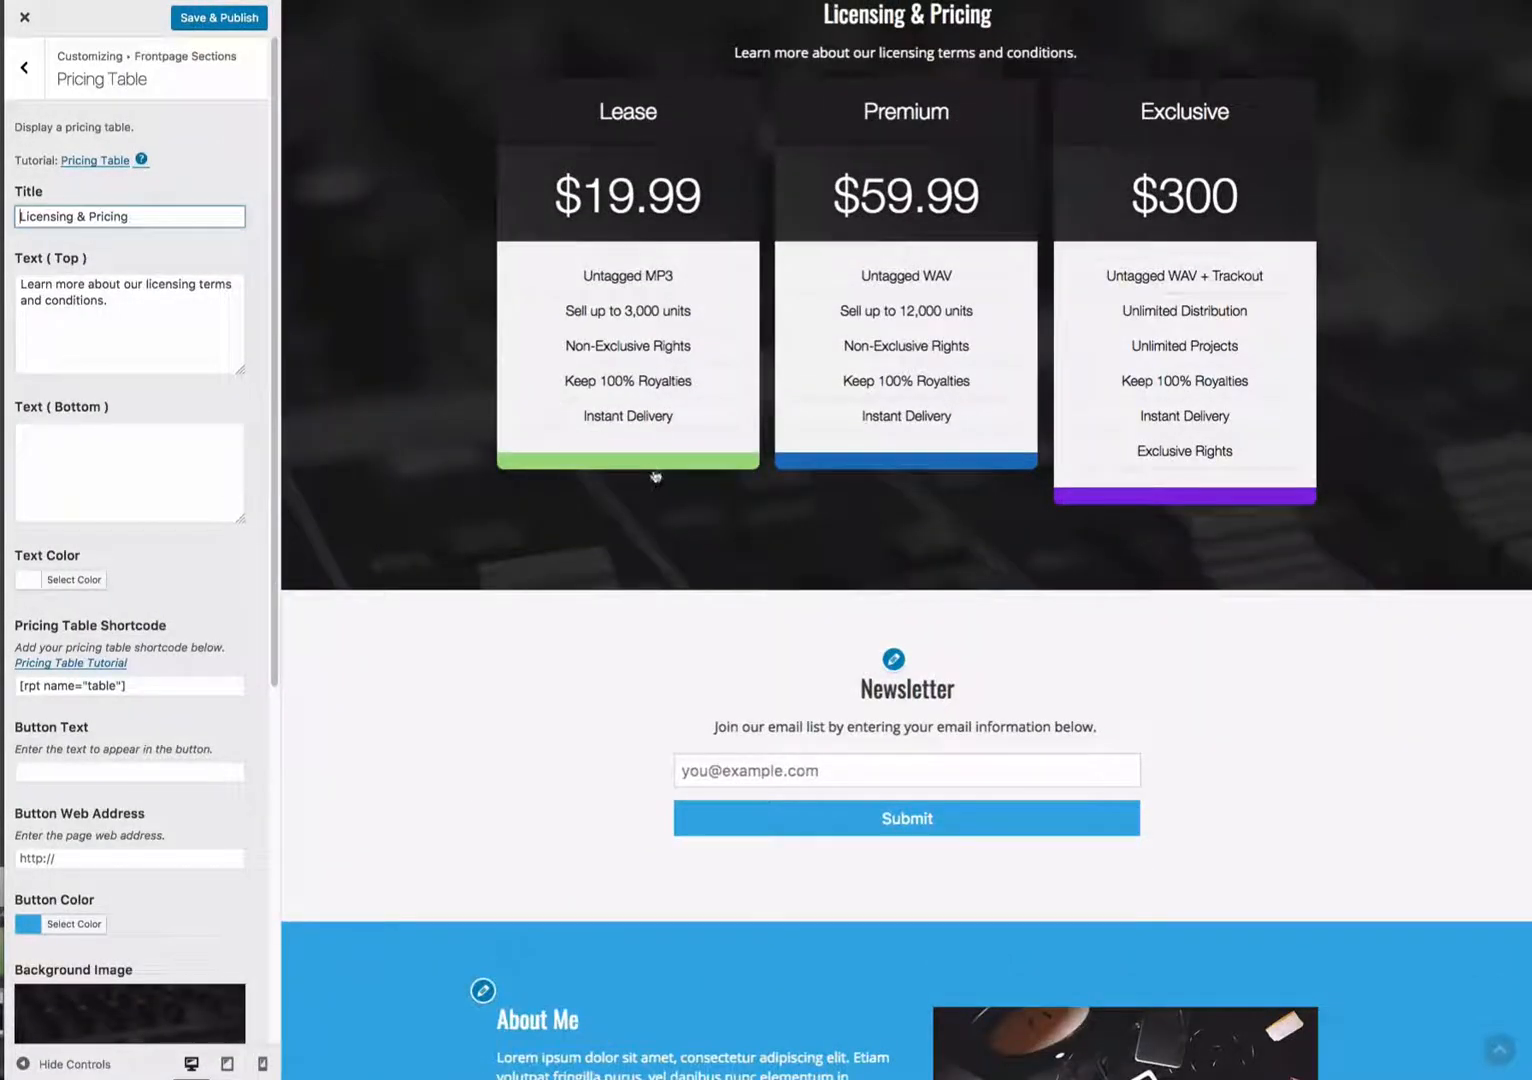
{"action": "scroll", "coordinate": [619, 520], "scroll_direction": "down", "scroll_amount": 1}
{"action": "scroll", "coordinate": [614, 521], "scroll_direction": "down", "scroll_amount": 1}
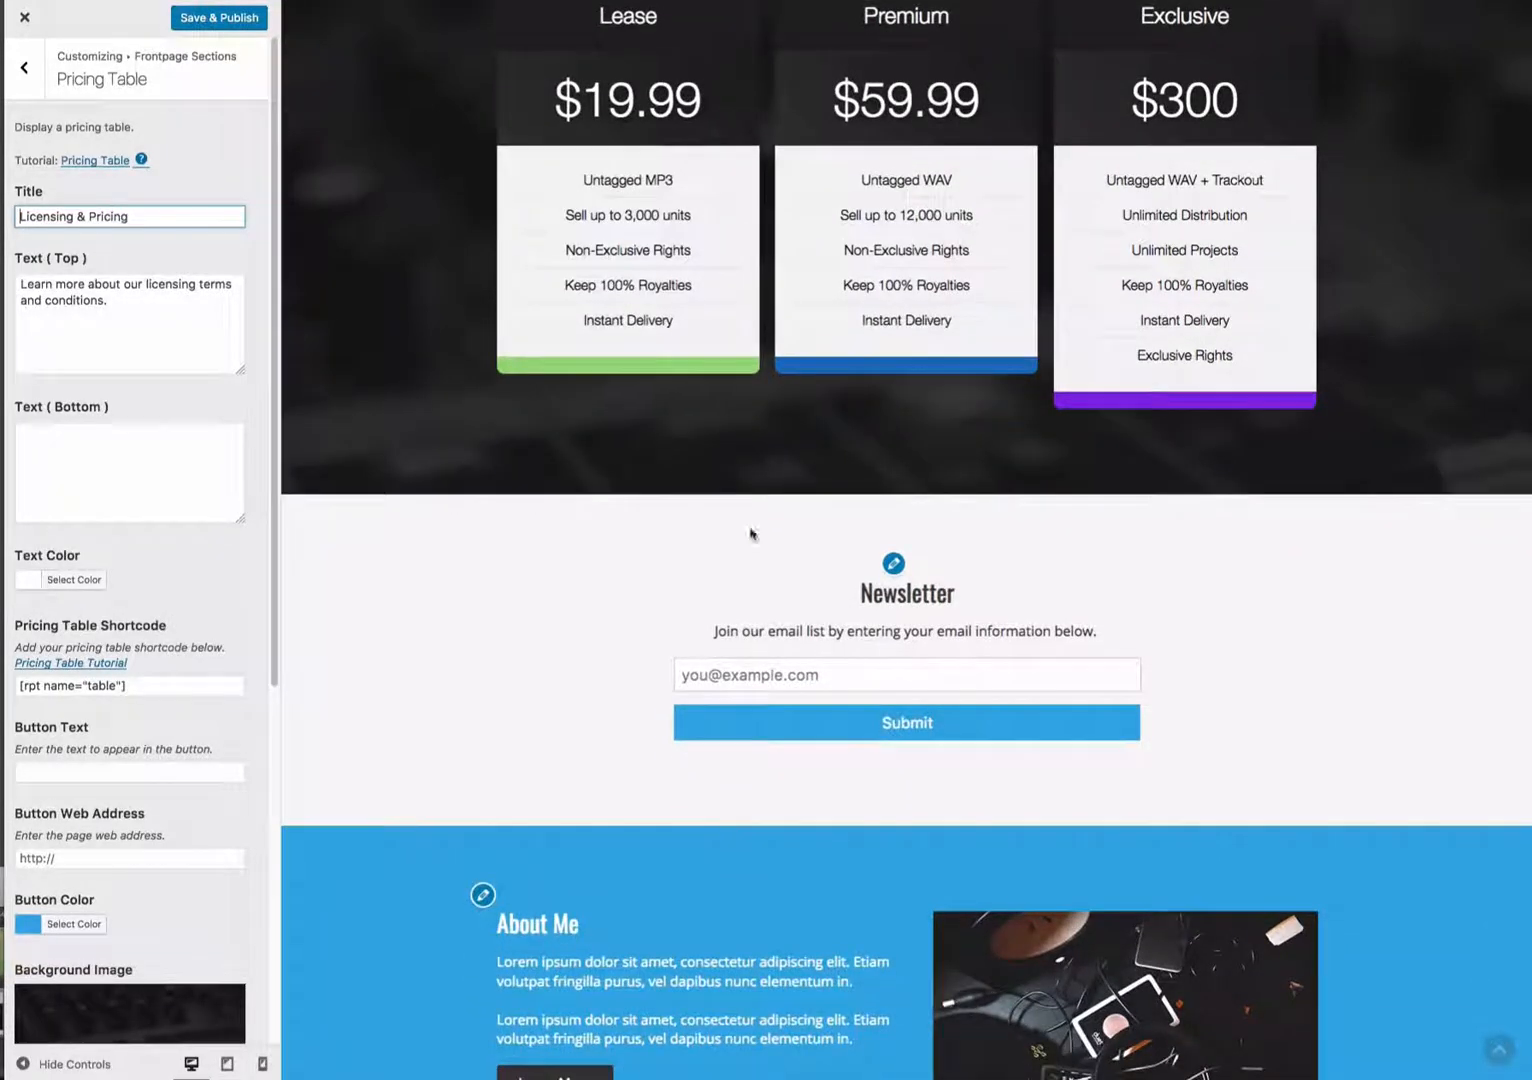
- Open the Email section settings and select its email form code
{"action": "left_click", "coordinate": [894, 565]}
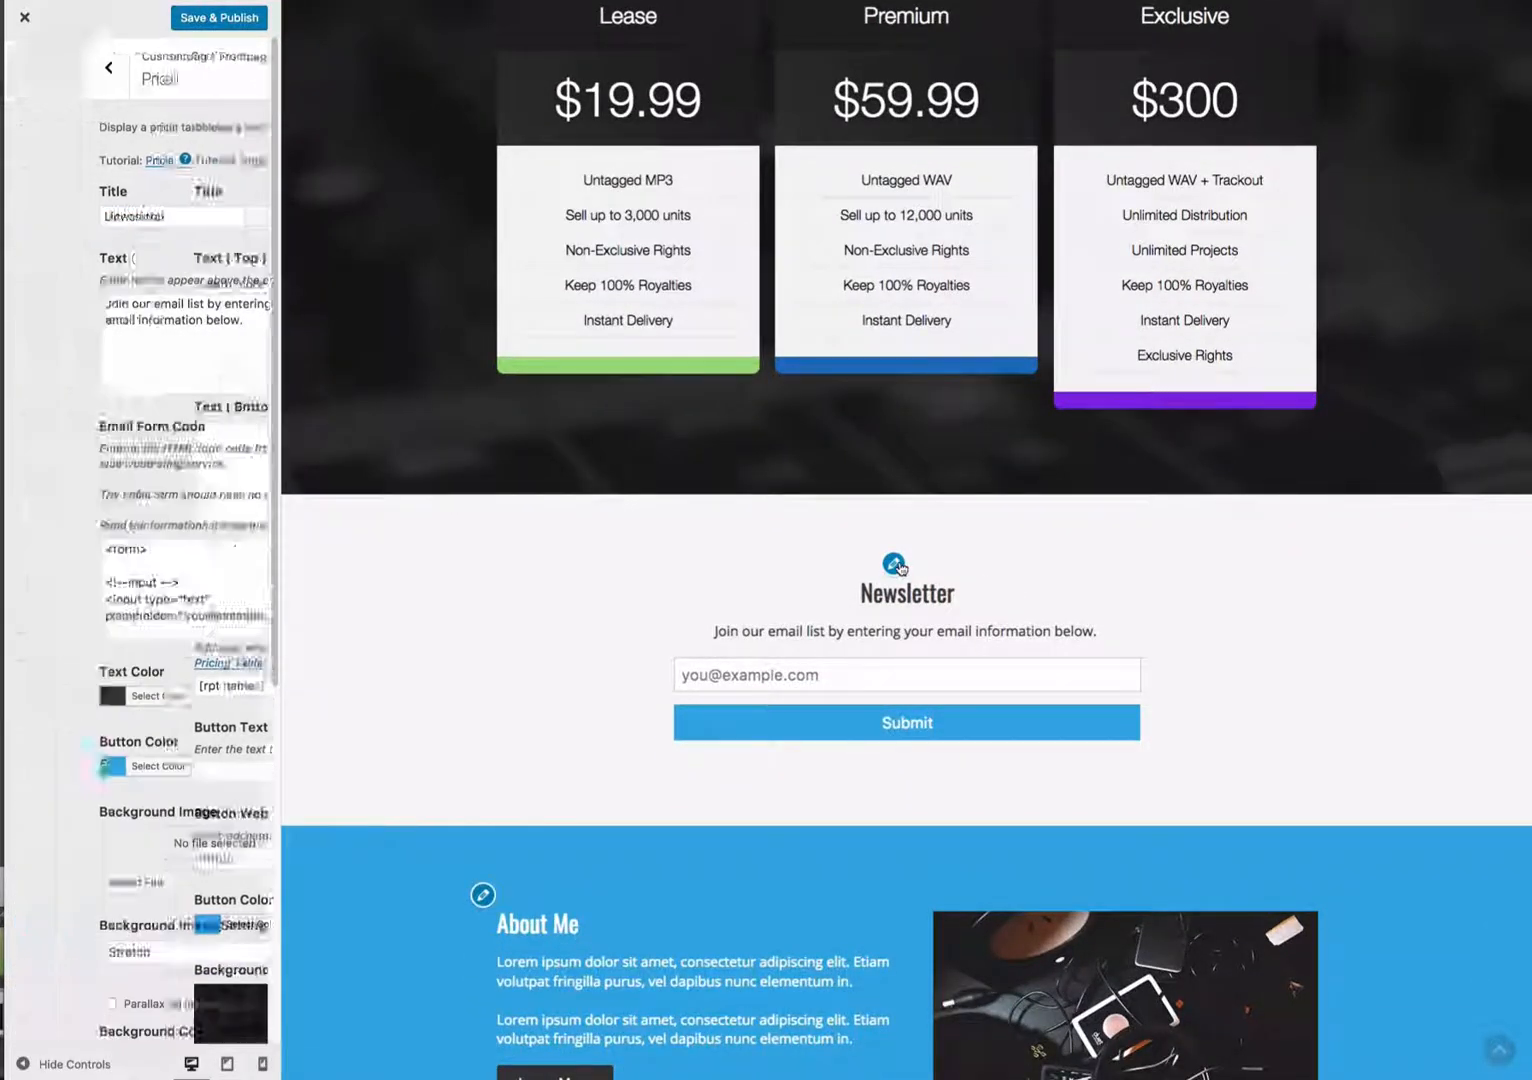
{"action": "left_click", "coordinate": [232, 617]}
{"action": "key", "text": "ctrl+a"}
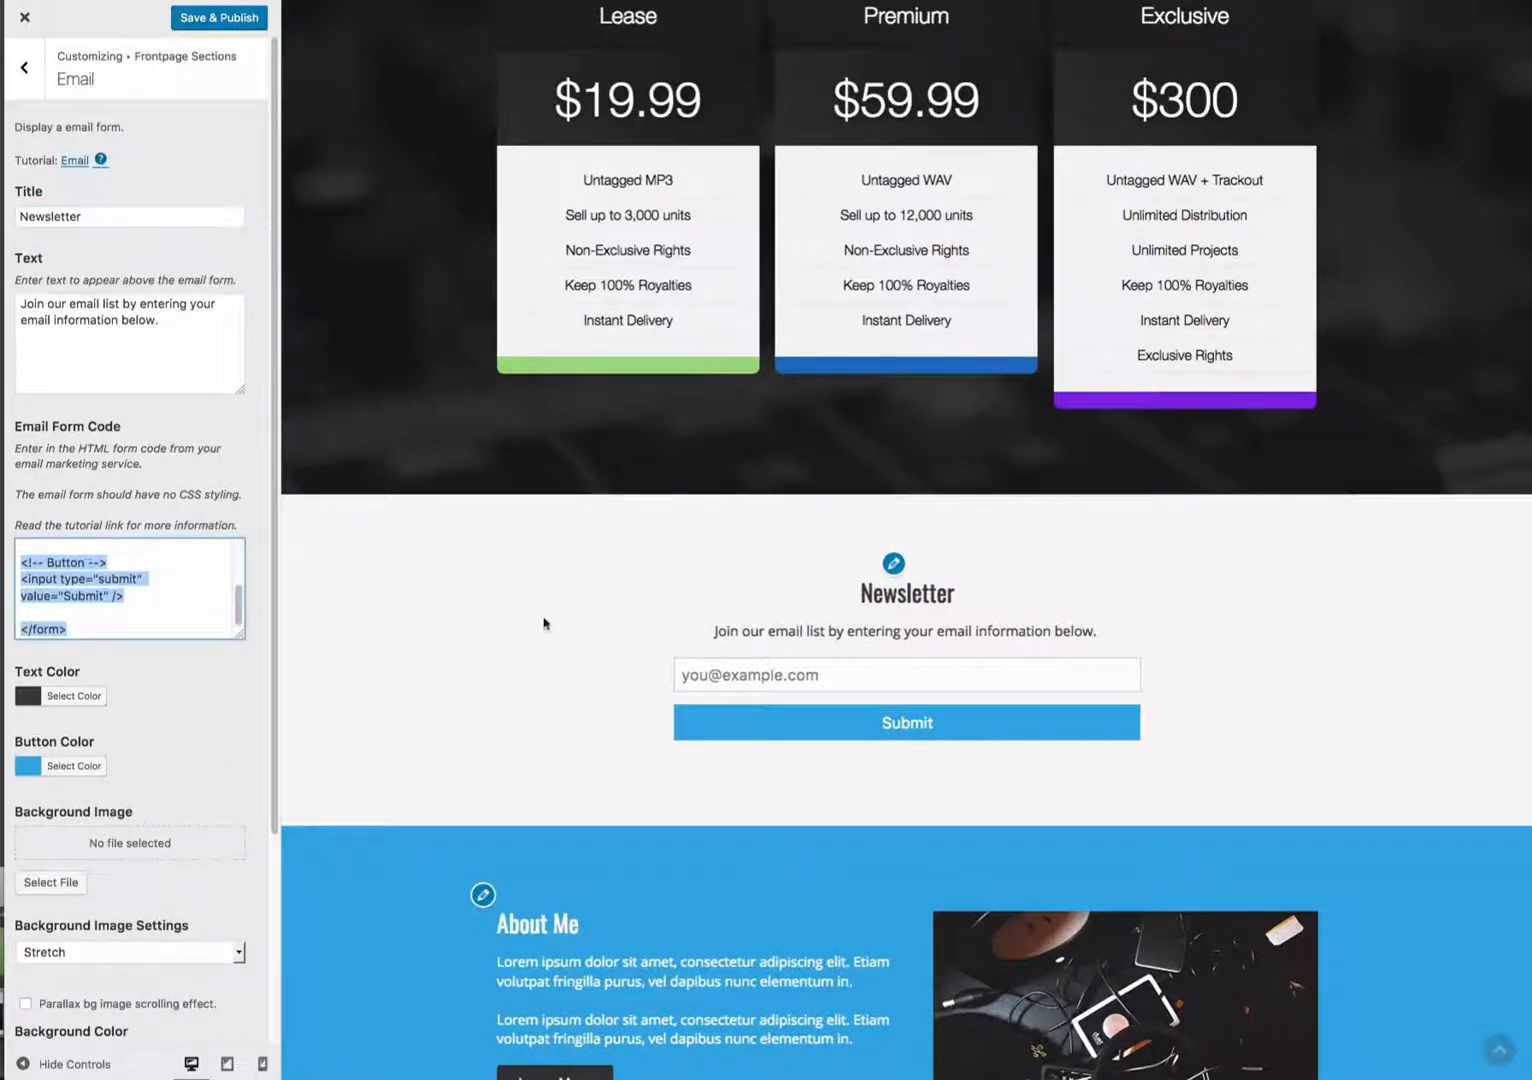
{"action": "left_click", "coordinate": [522, 630]}
- Open the About and Contact section settings to inspect them
{"action": "scroll", "coordinate": [522, 628], "scroll_direction": "down", "scroll_amount": 3}
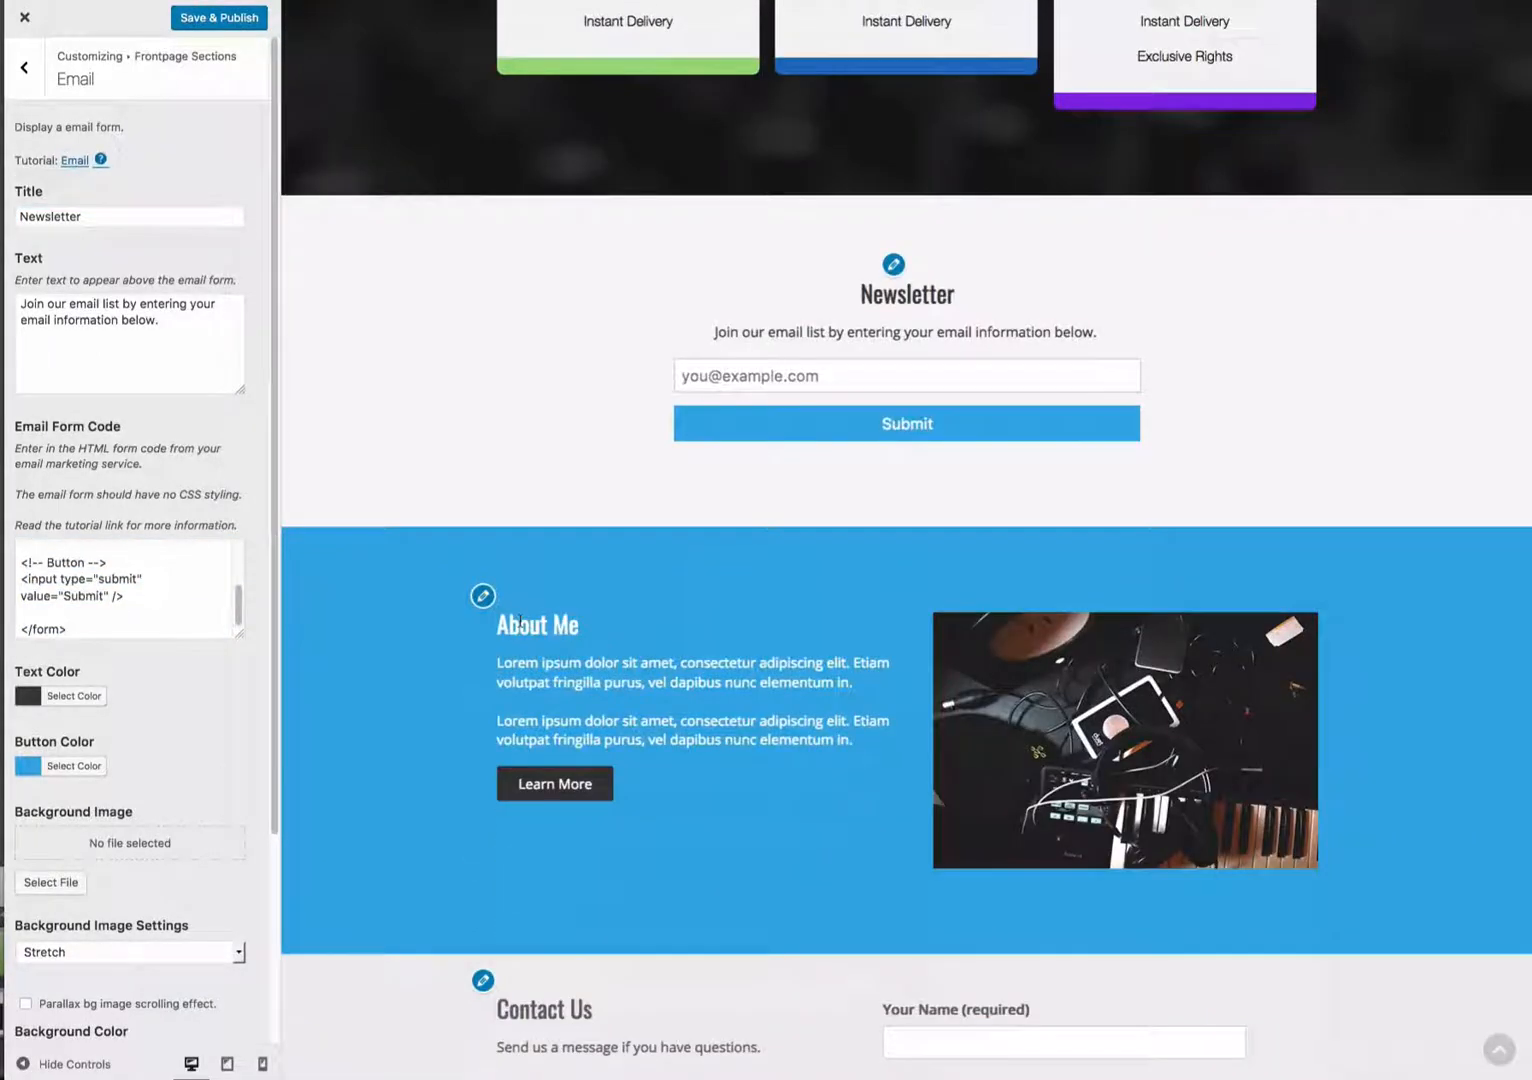
{"action": "left_click", "coordinate": [483, 597]}
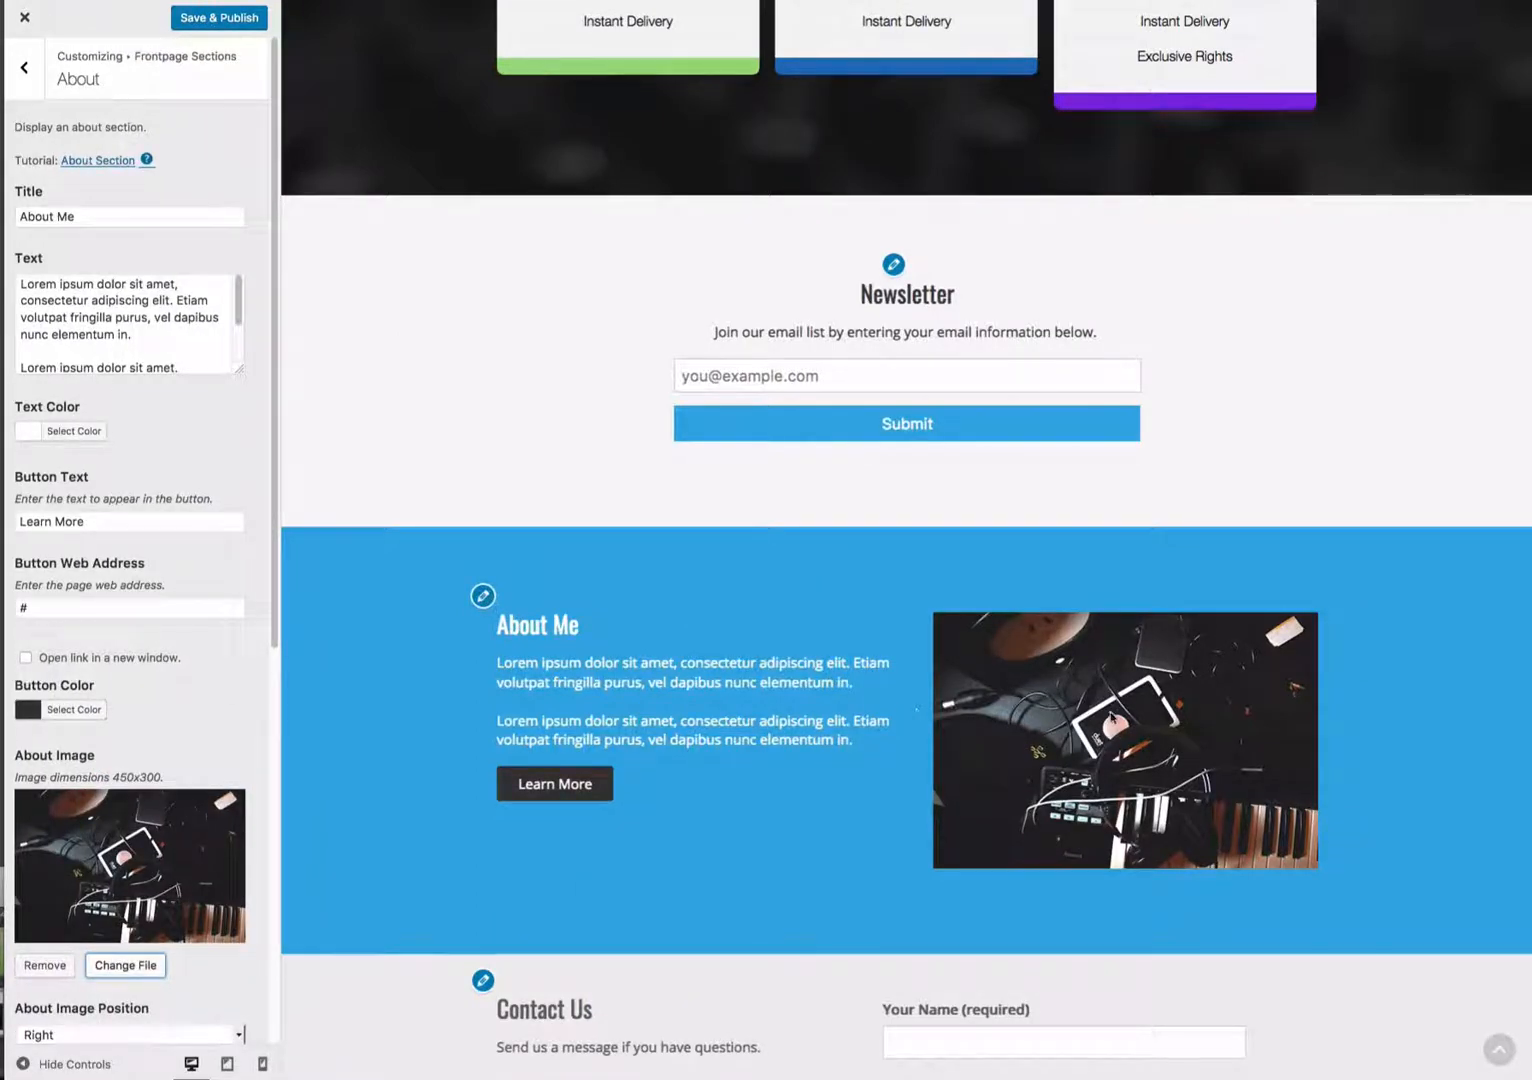
{"action": "scroll", "coordinate": [900, 700], "scroll_direction": "down", "scroll_amount": 1}
{"action": "scroll", "coordinate": [559, 791], "scroll_direction": "down", "scroll_amount": 4}
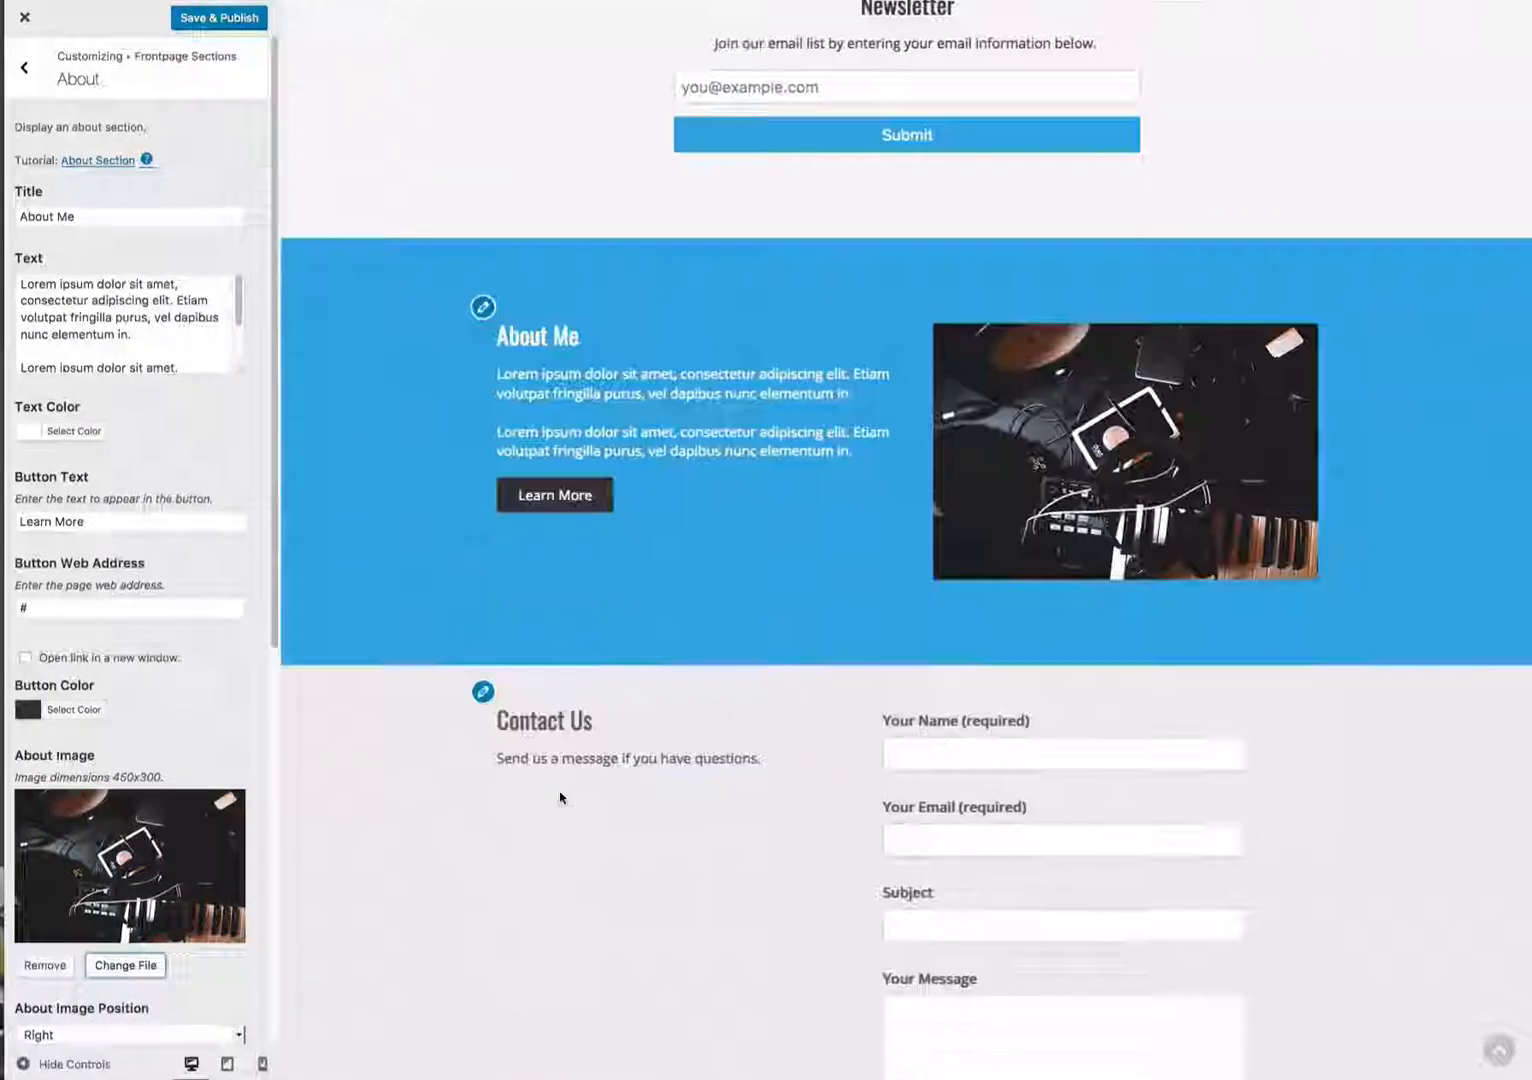
{"action": "left_click", "coordinate": [484, 554]}
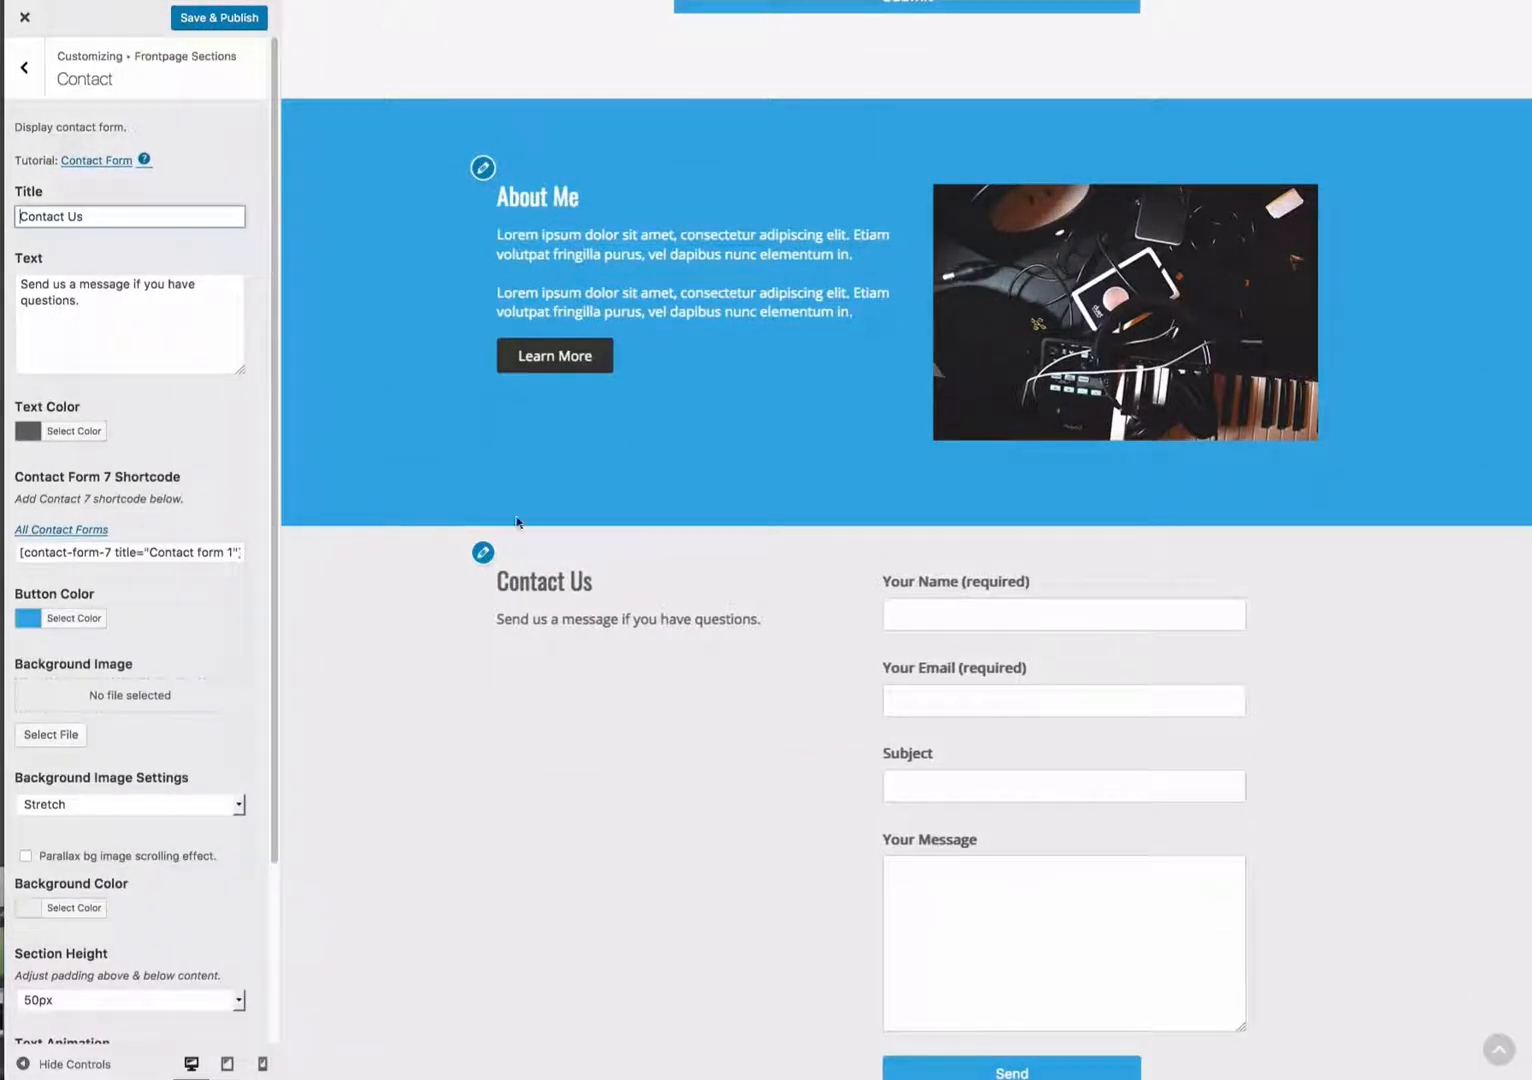
{"action": "scroll", "coordinate": [800, 687], "scroll_direction": "down", "scroll_amount": 1}
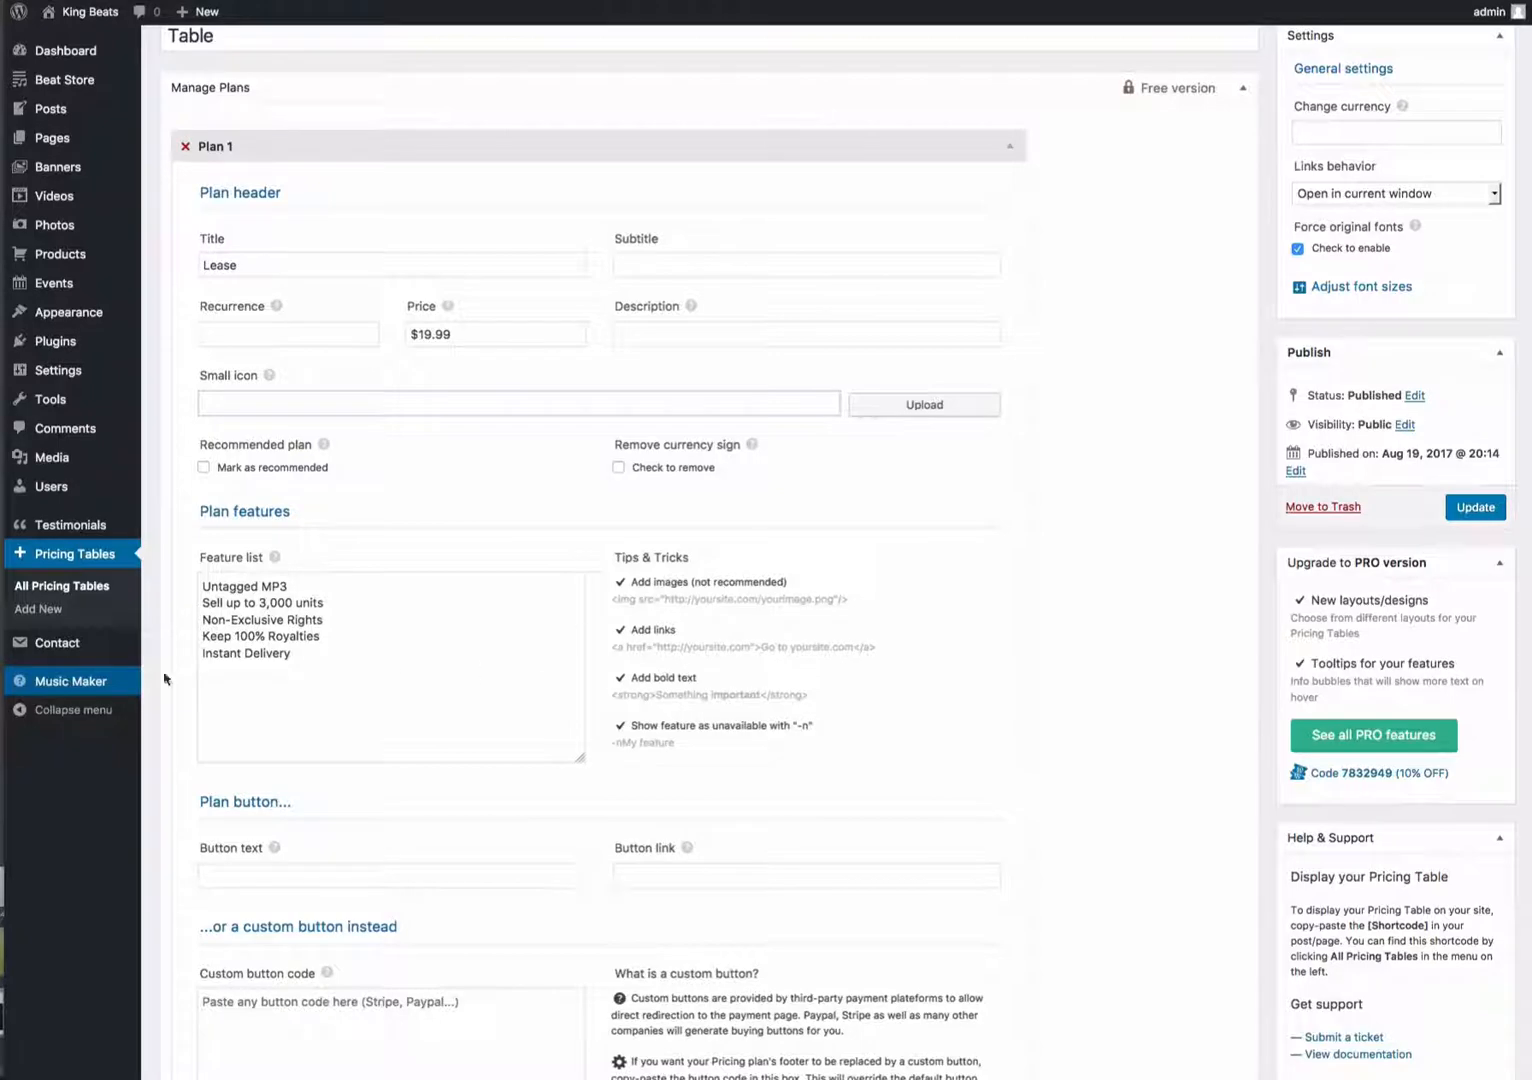
- Open Contact form 1 from the contact forms list and review its Mail settings
{"action": "mouse_move", "coordinate": [120, 643]}
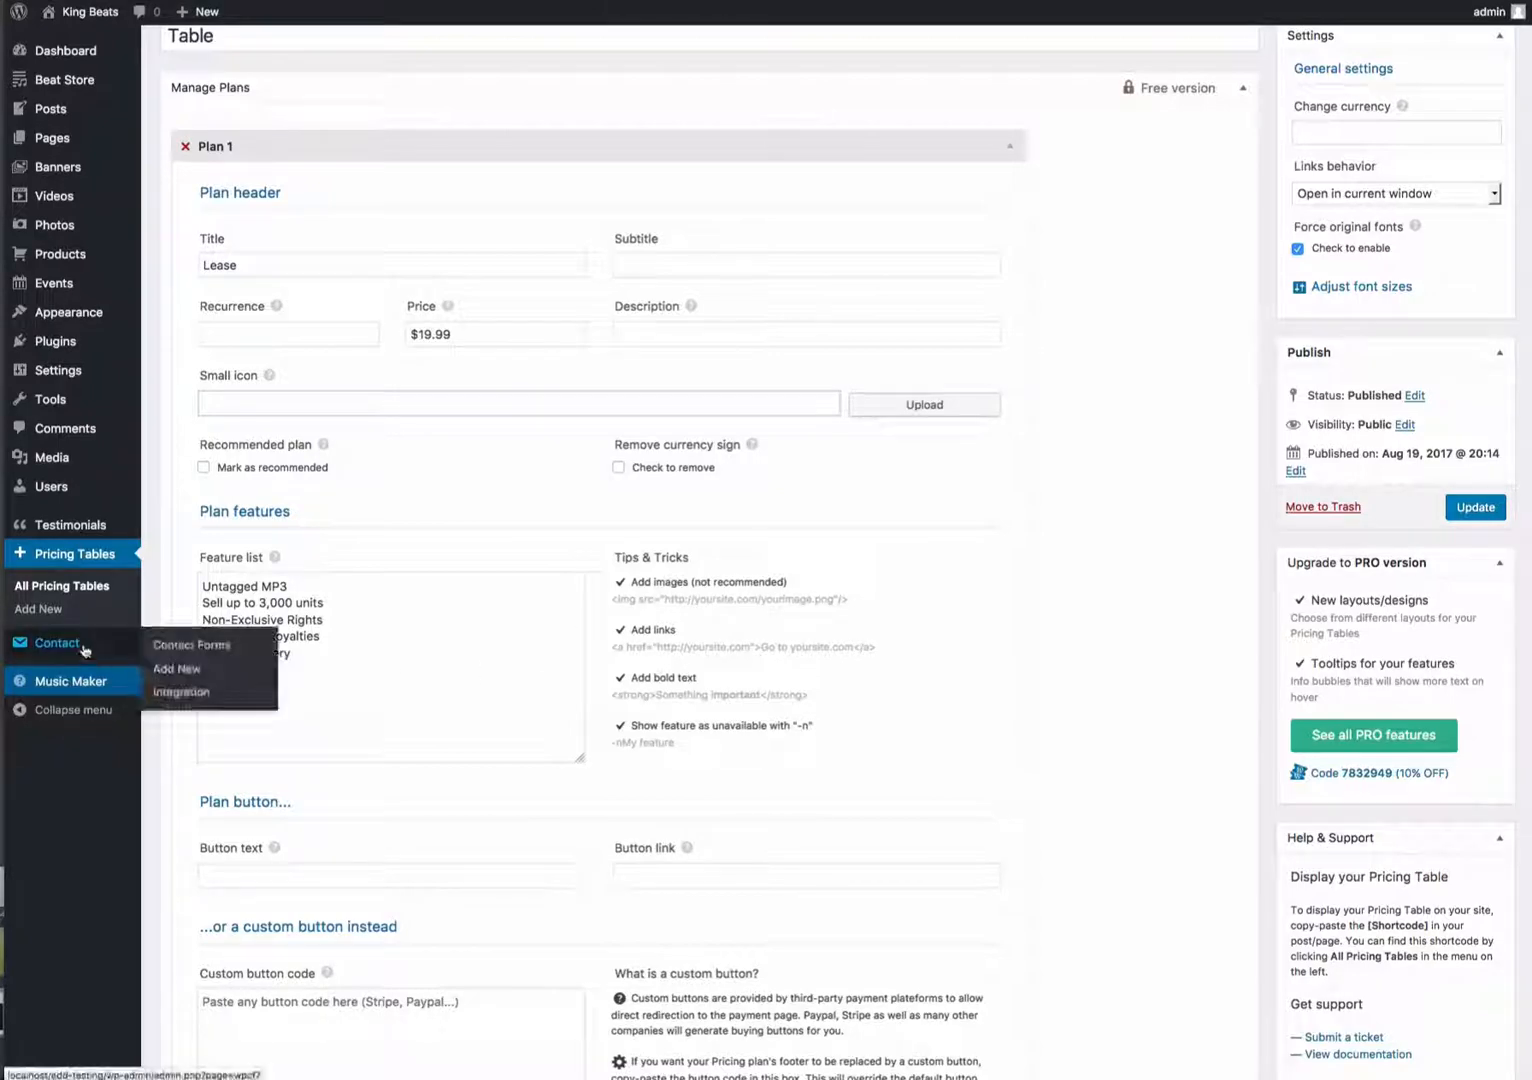
{"action": "left_click", "coordinate": [194, 648]}
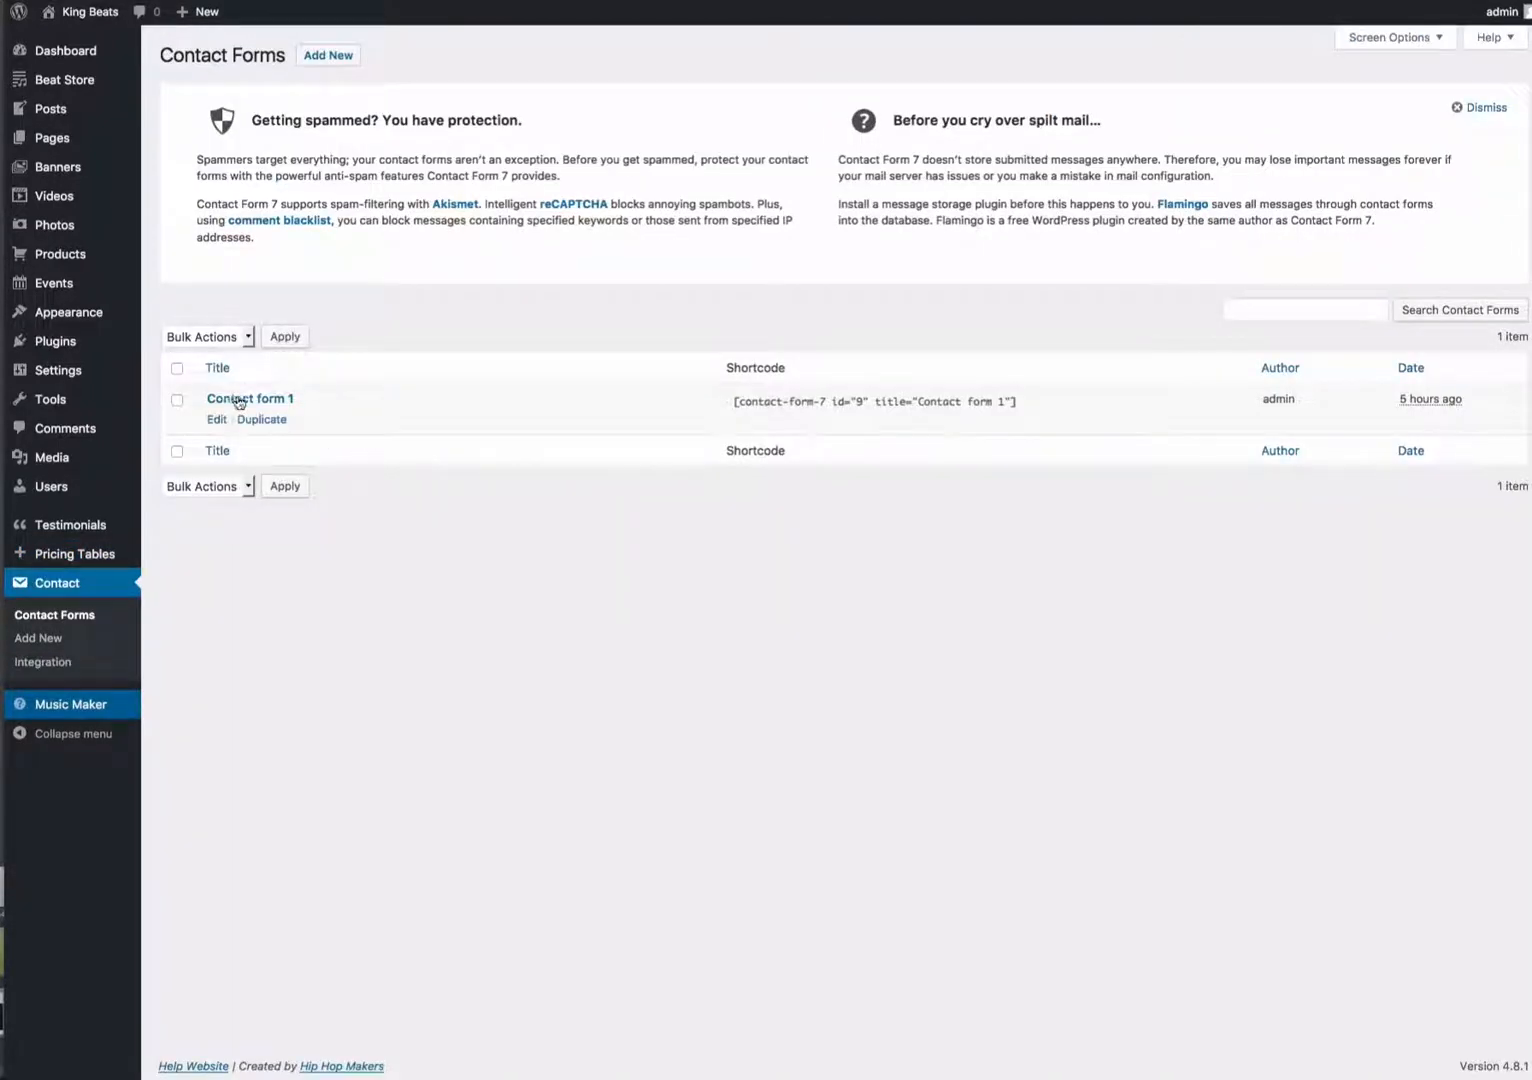
{"action": "left_click", "coordinate": [240, 400]}
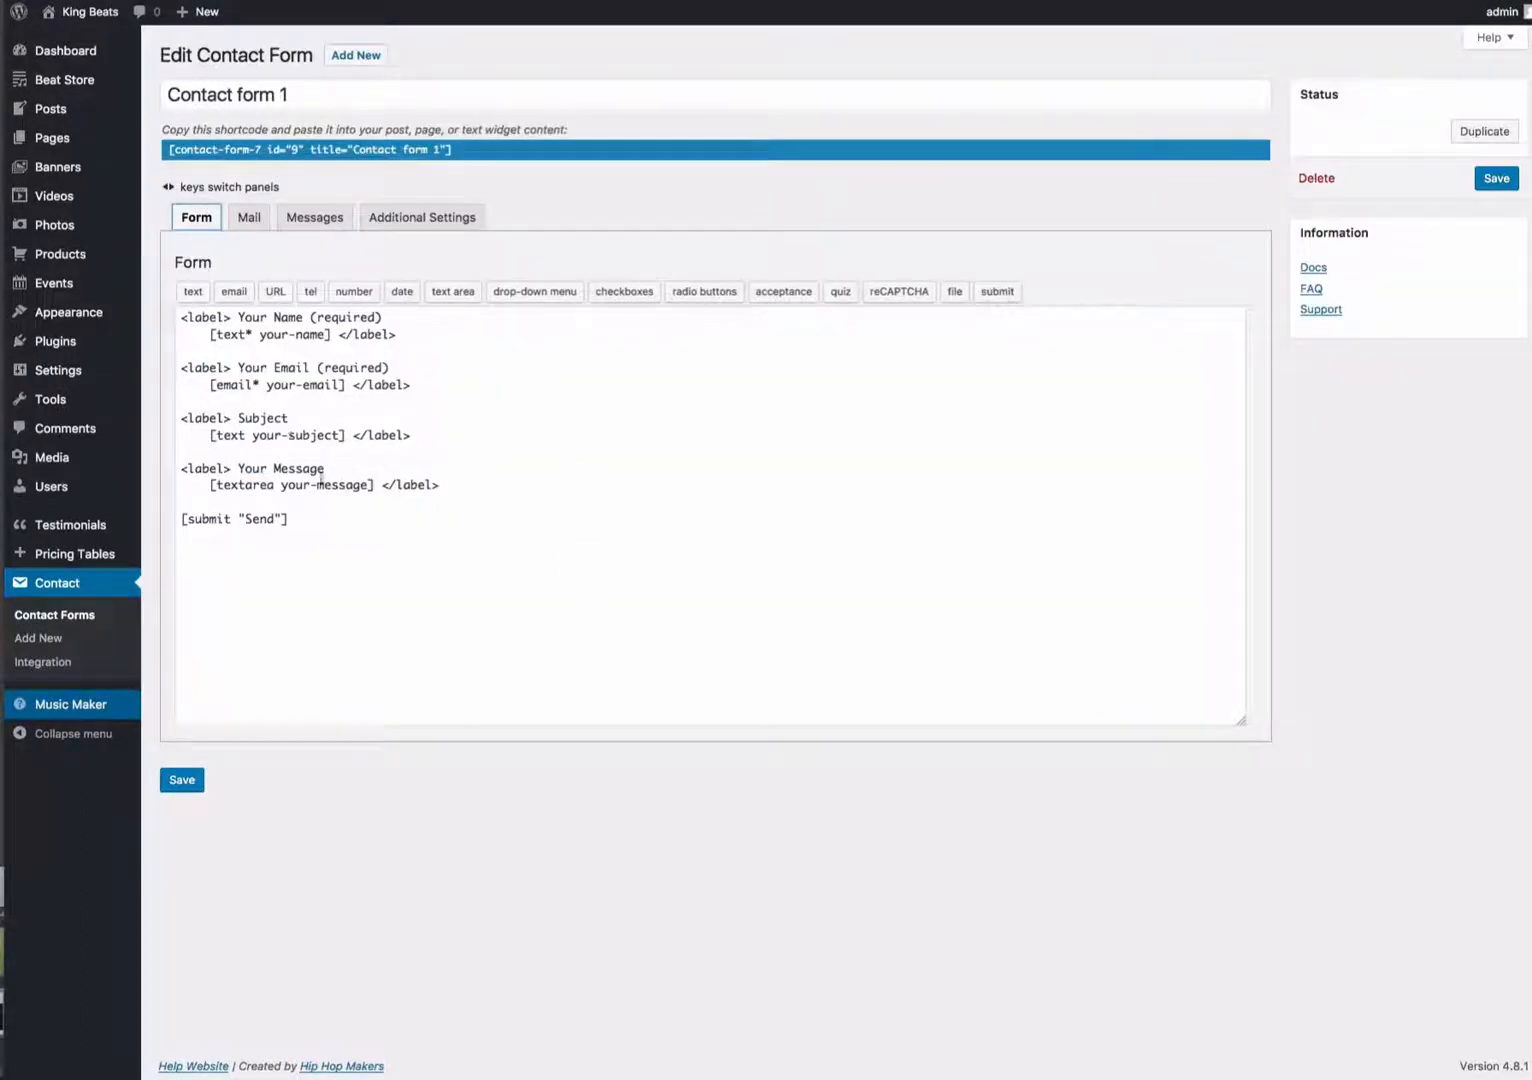
{"action": "left_click", "coordinate": [250, 217]}
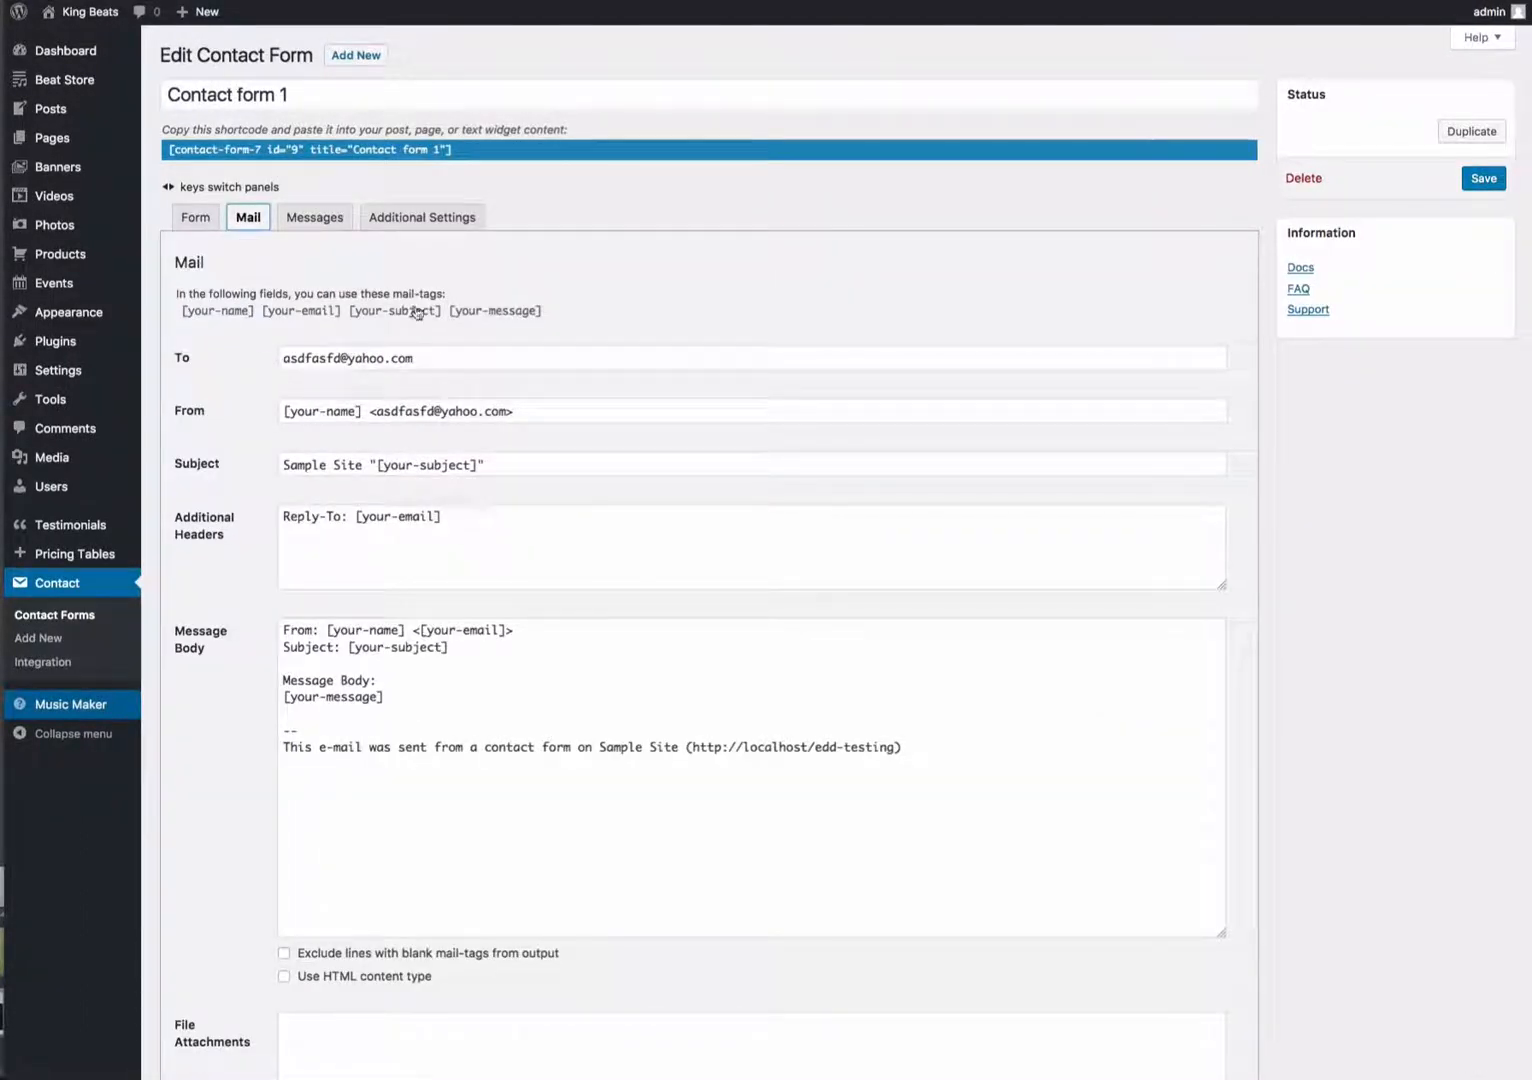
{"action": "left_click", "coordinate": [716, 327]}
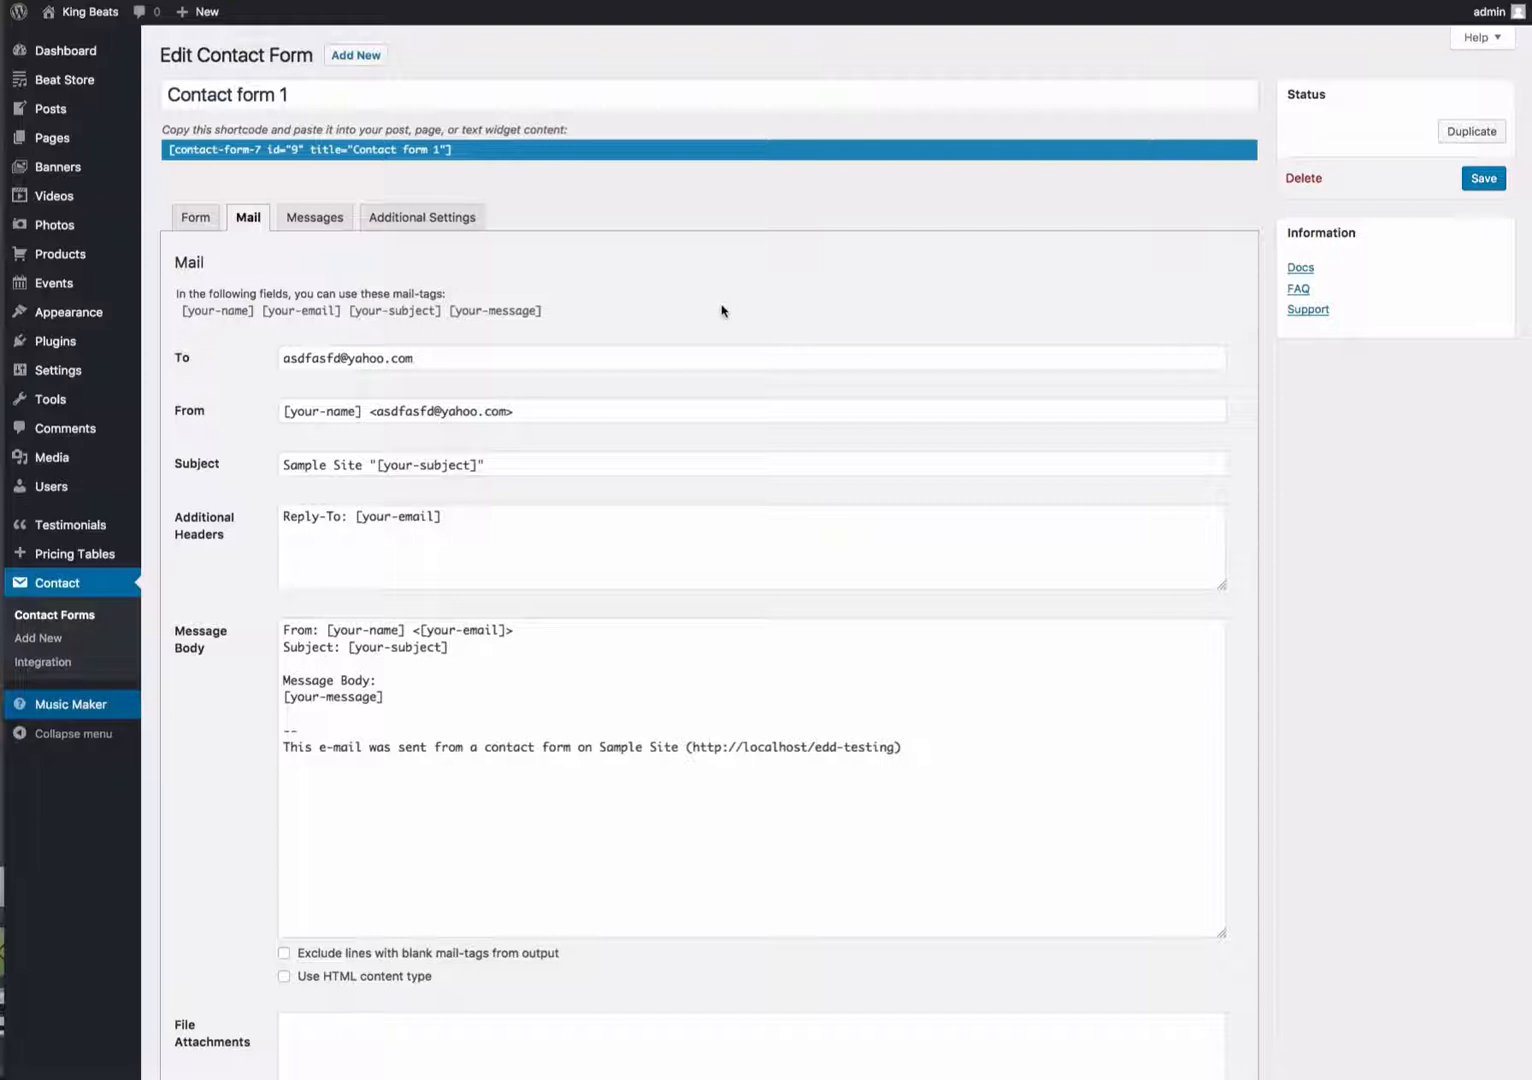
- Open the Menu Cart Setup settings page and the Testimonials list to review them
{"action": "mouse_move", "coordinate": [86, 373]}
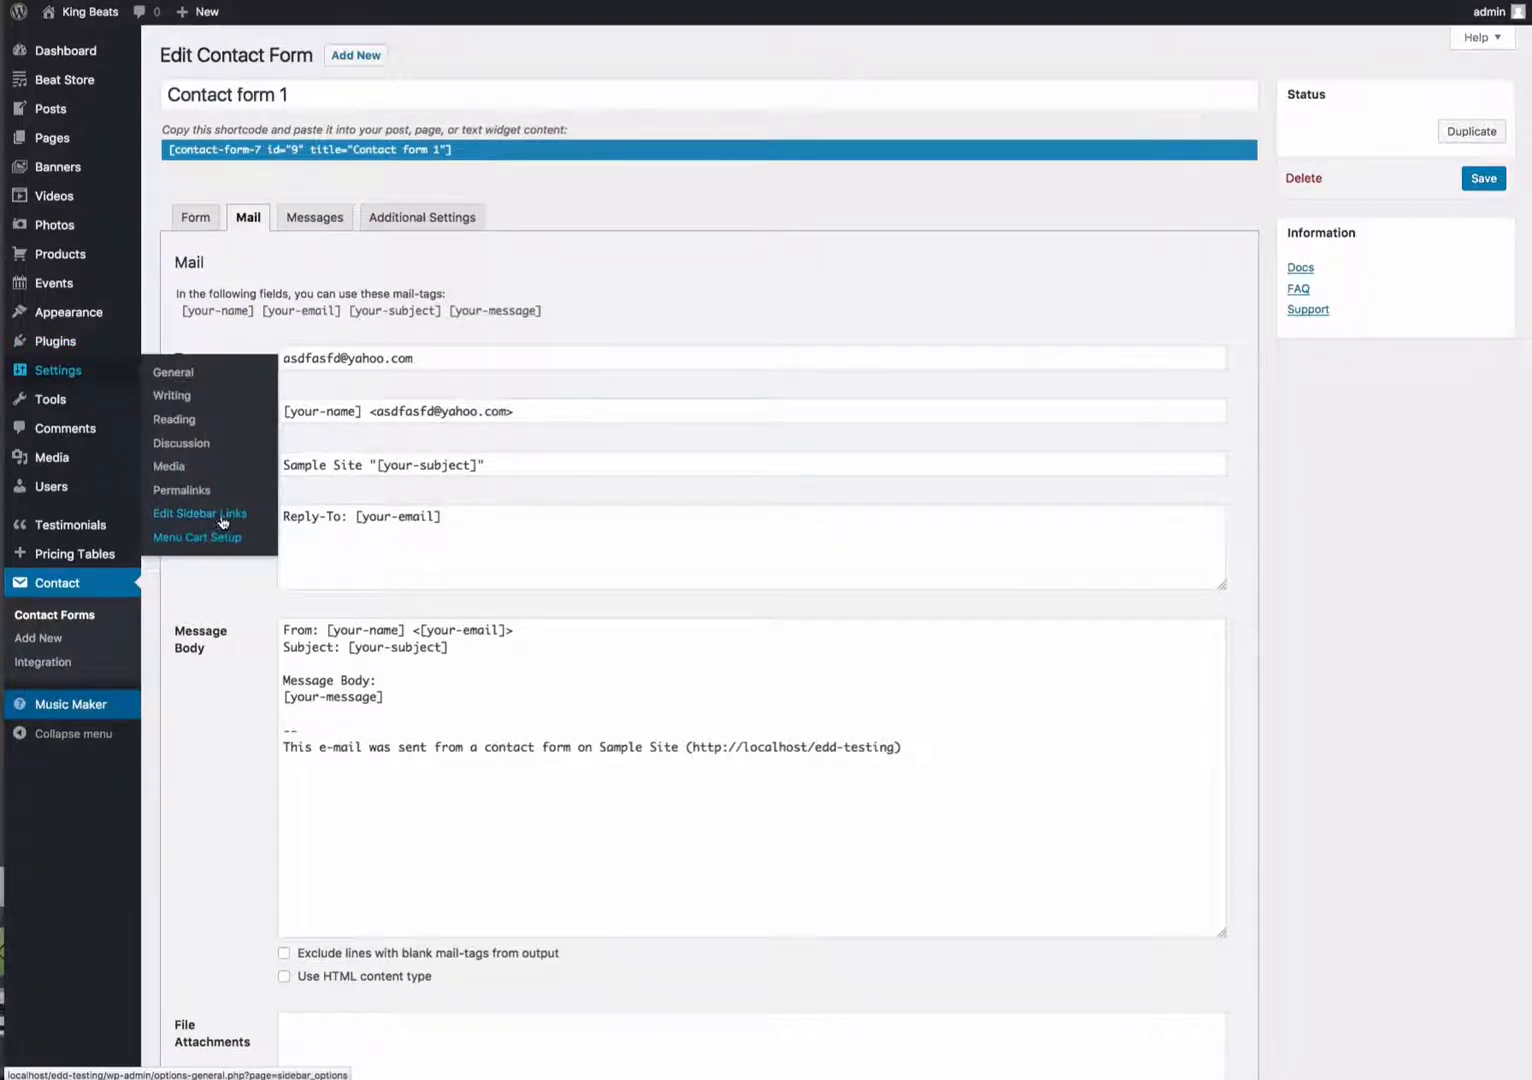
{"action": "left_click", "coordinate": [200, 540]}
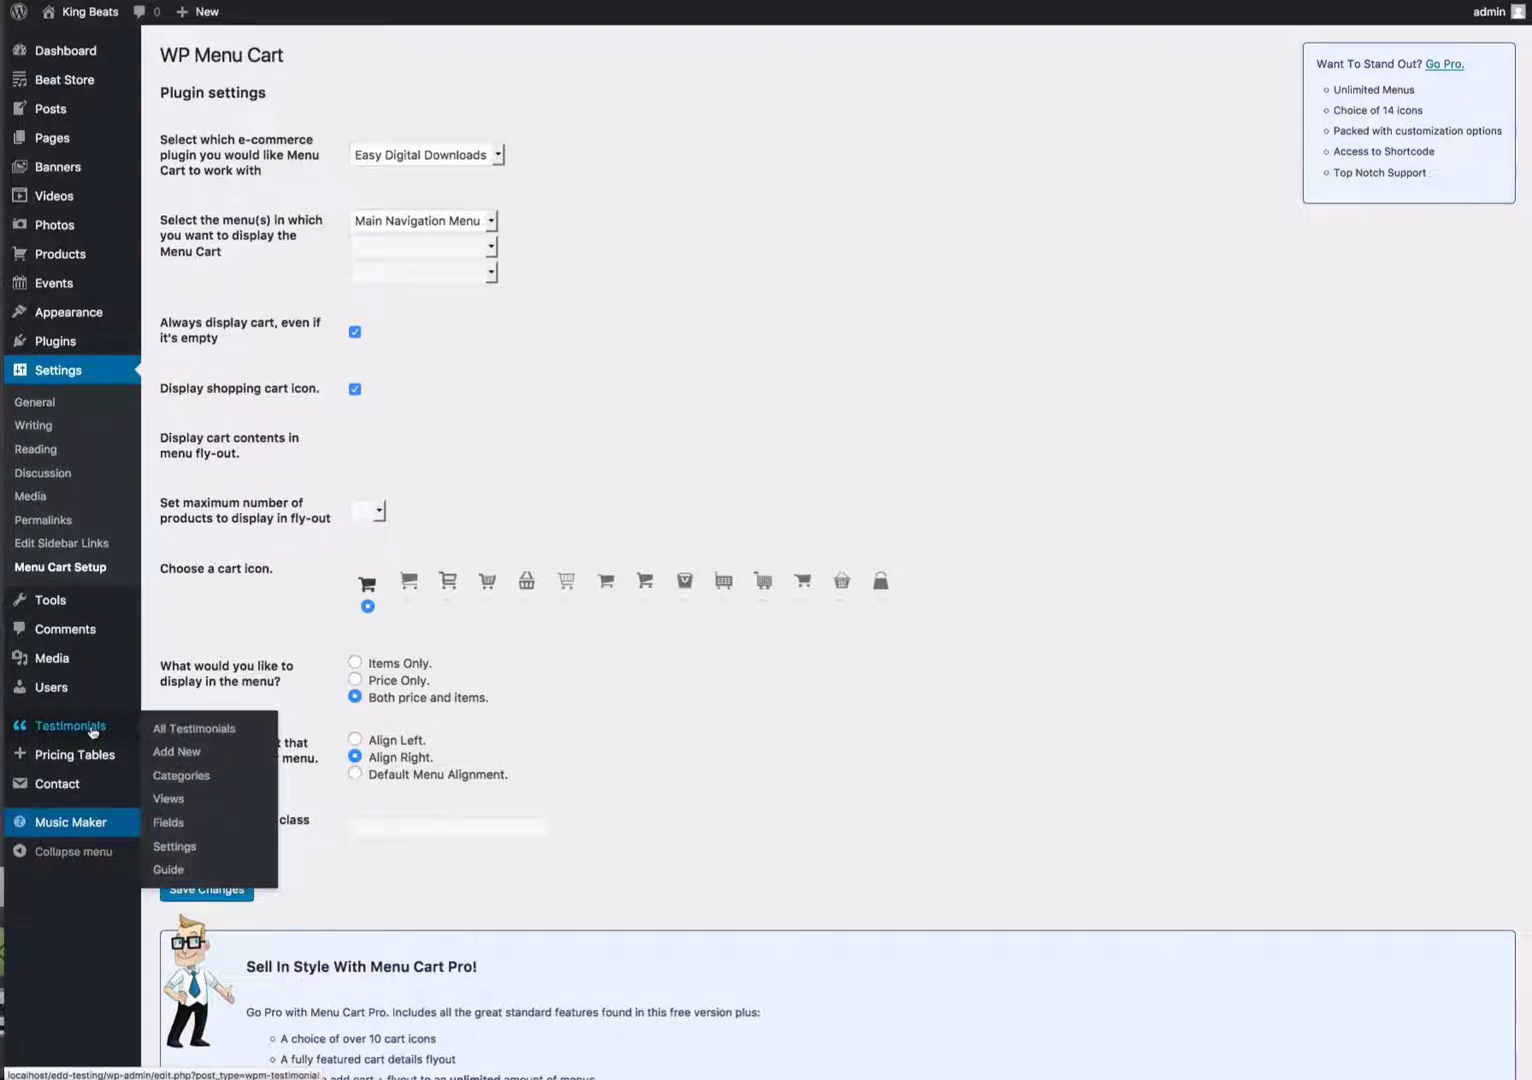
{"action": "left_click", "coordinate": [182, 730]}
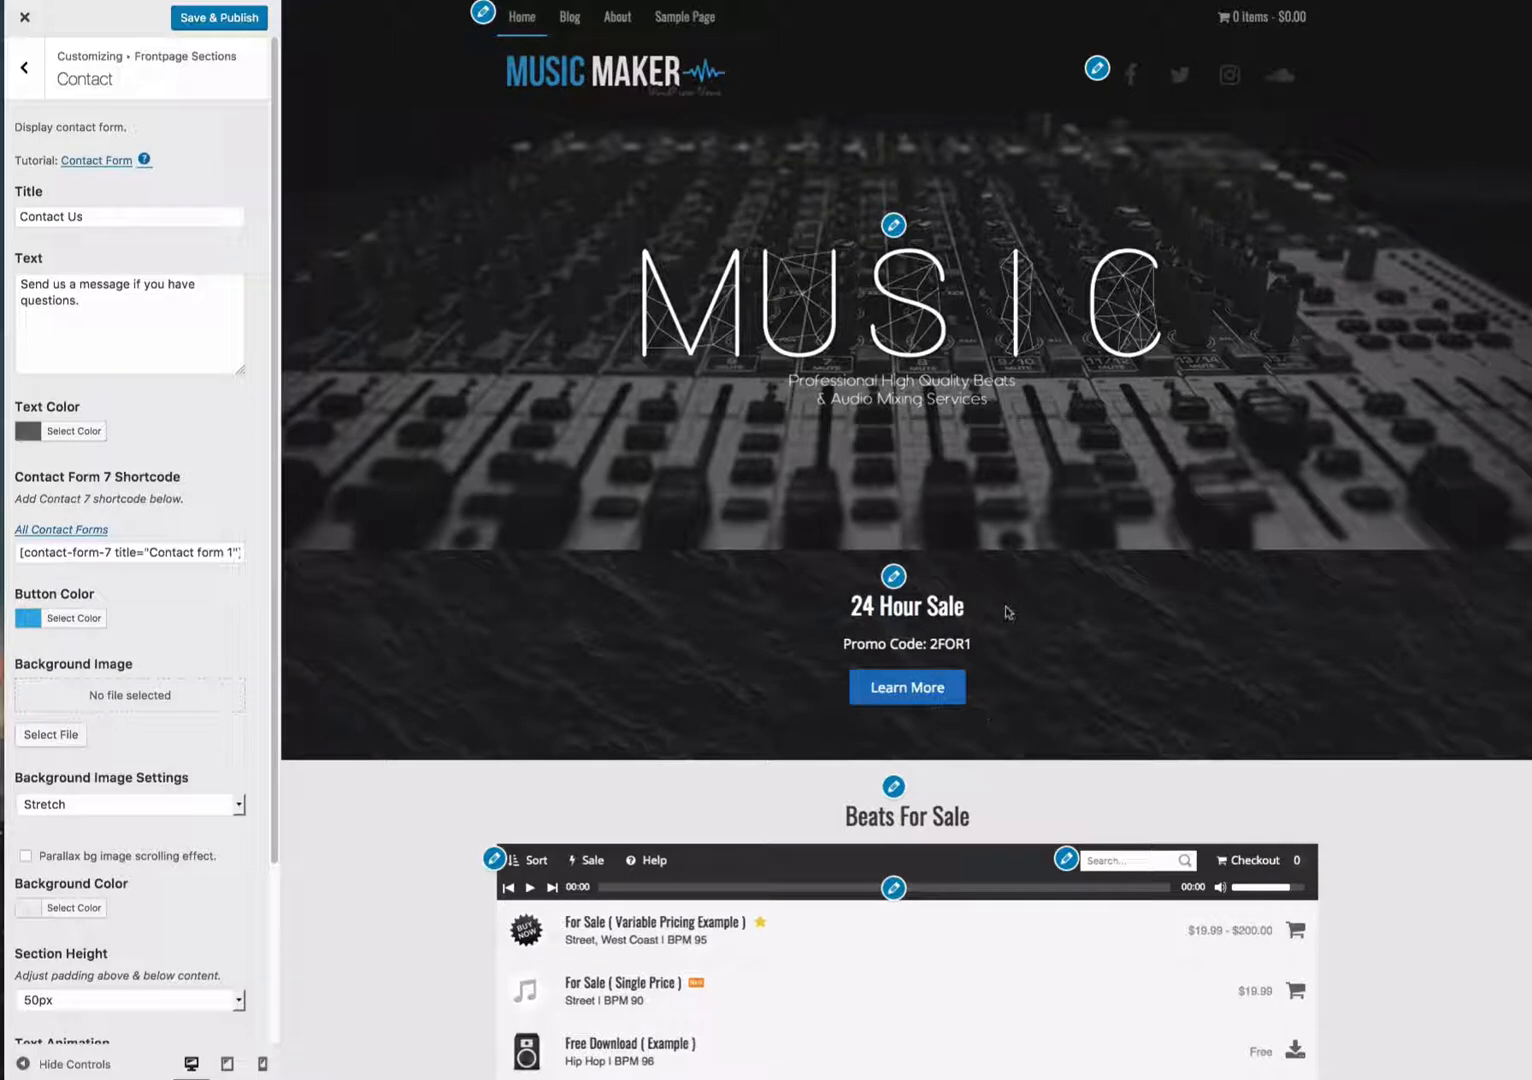
- Publish the Customizer changes, close the Customizer and return to the Dashboard
{"action": "left_click", "coordinate": [238, 20]}
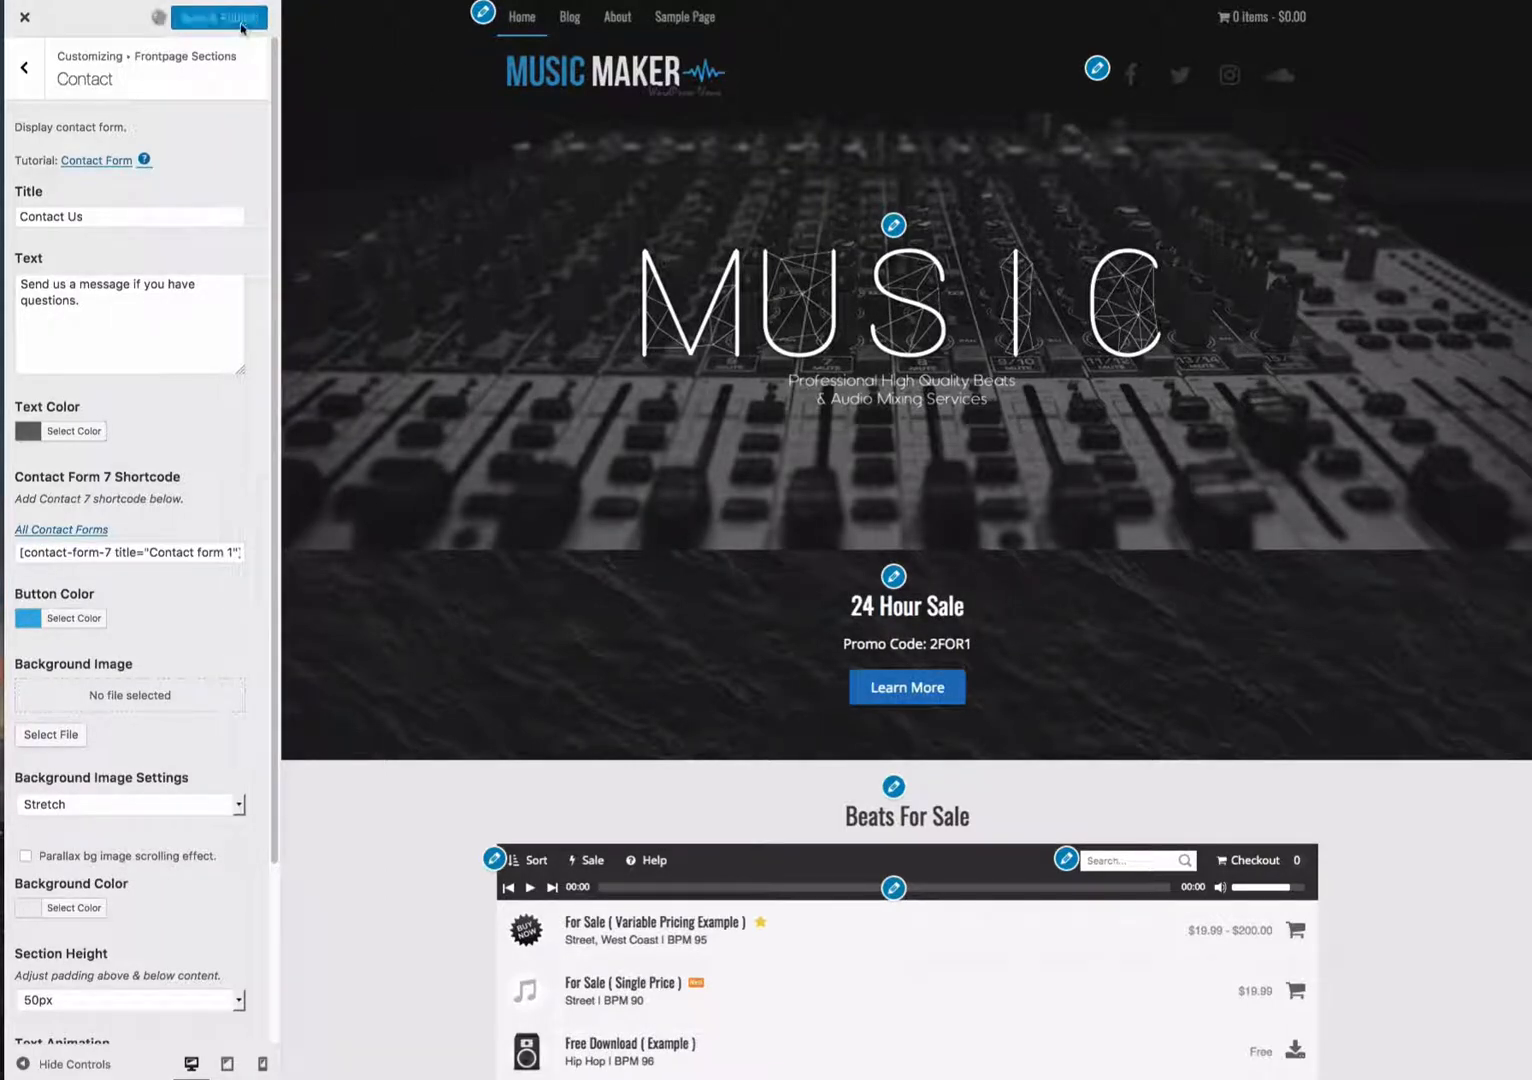
{"action": "left_click", "coordinate": [26, 20]}
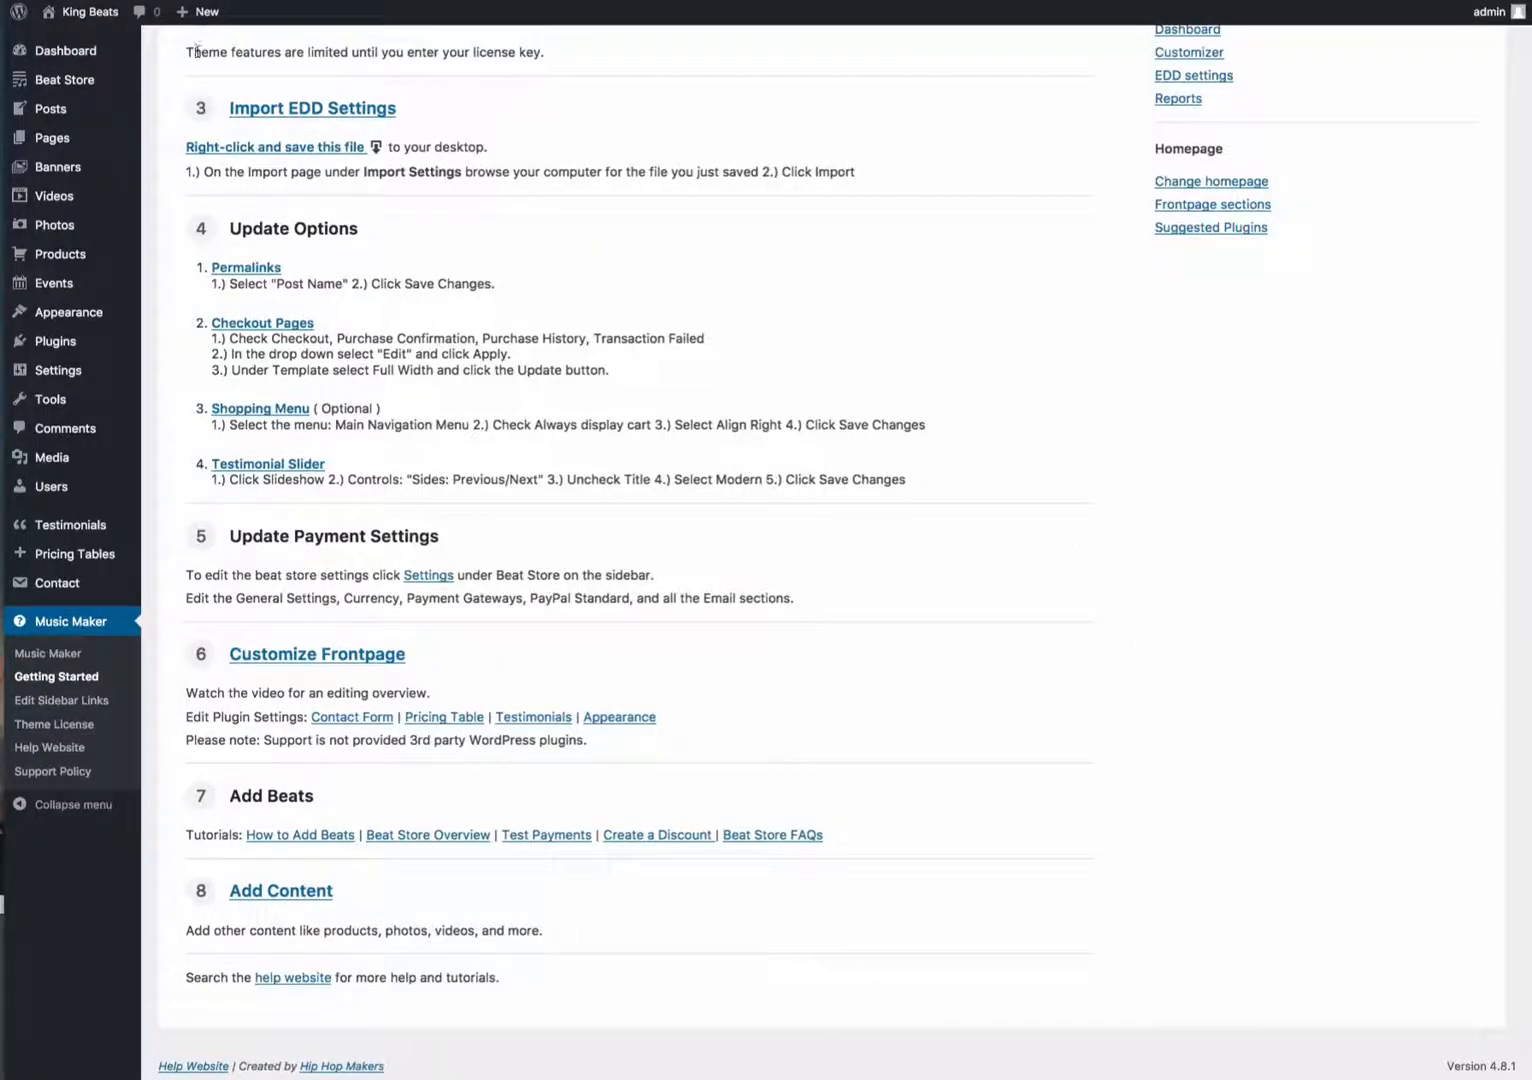
{"action": "left_click", "coordinate": [70, 50]}
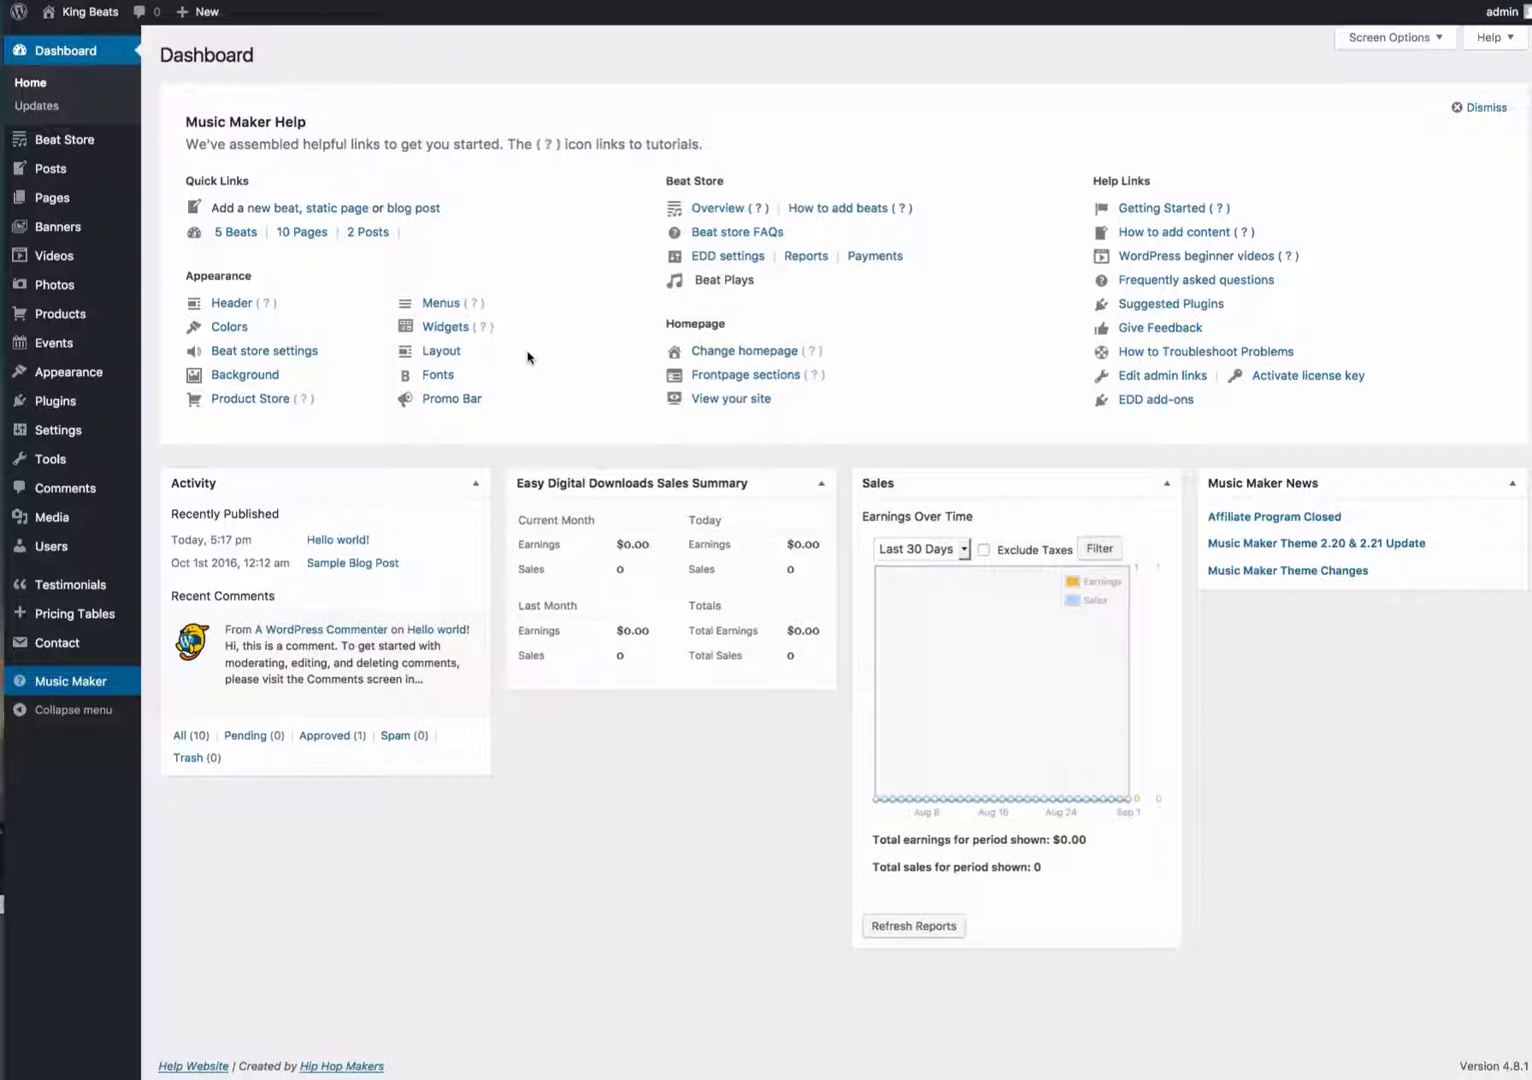
- Hide and then restore the dashboard's Welcome help box through the screen options
{"action": "left_click", "coordinate": [1362, 40]}
{"action": "left_click", "coordinate": [718, 78]}
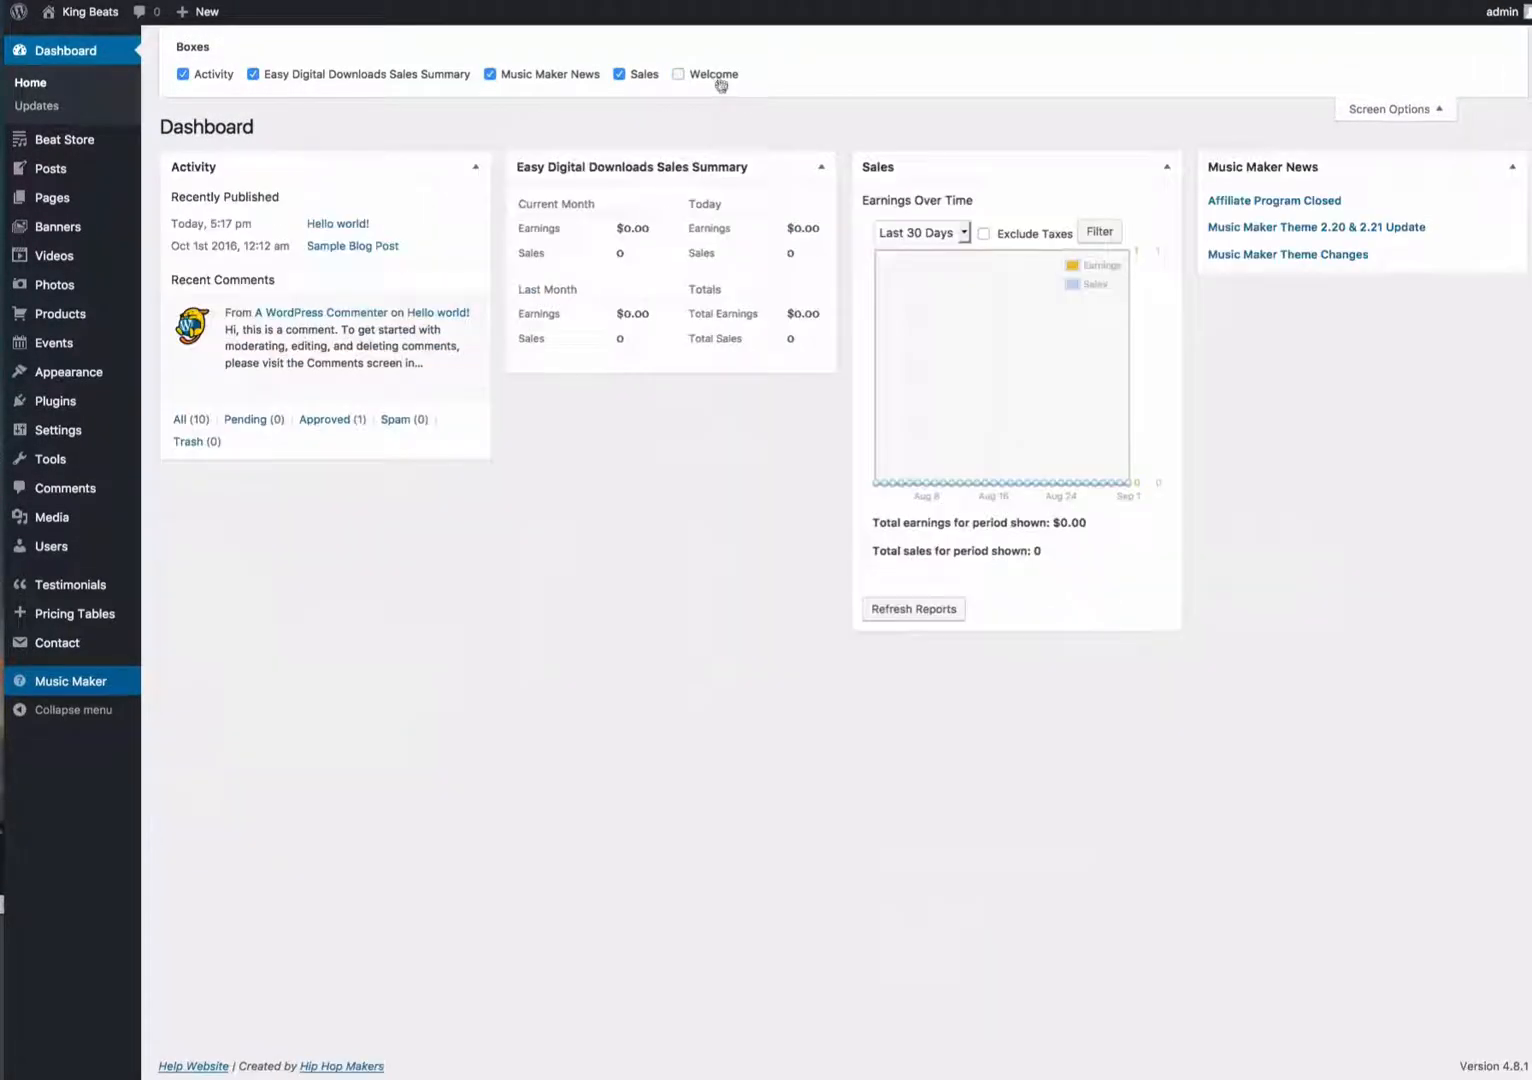
{"action": "left_click", "coordinate": [718, 84]}
{"action": "left_click", "coordinate": [1372, 110]}
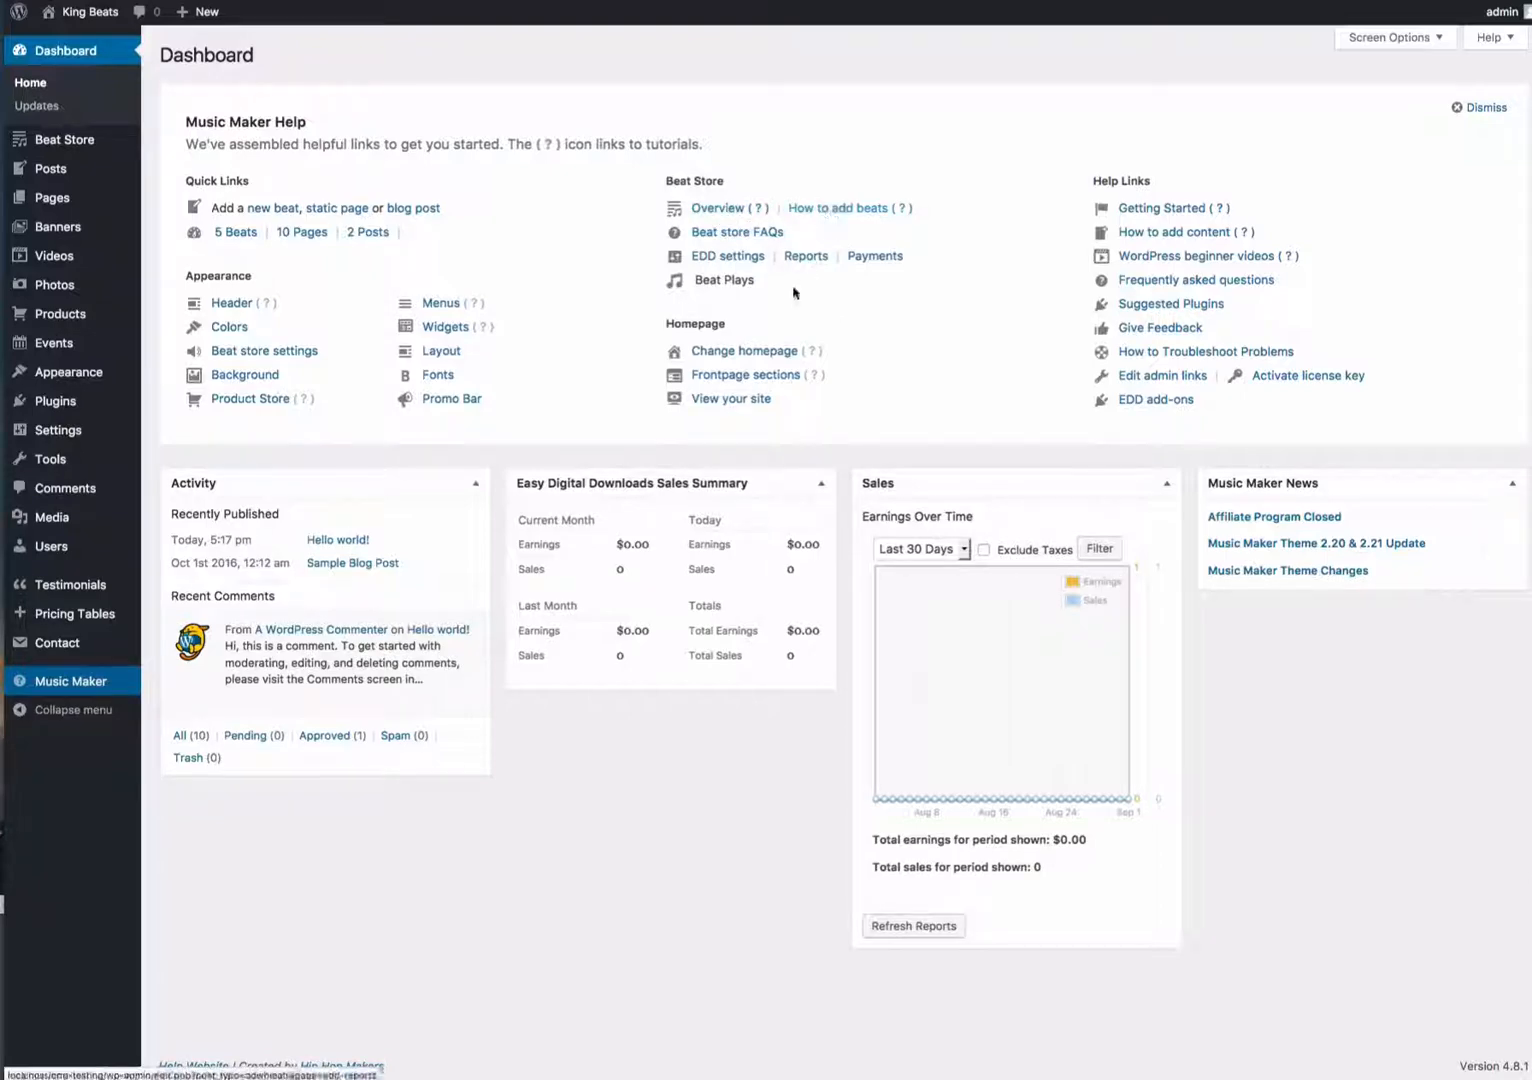
- View the live site from the dashboard help box and return to the Dashboard
{"action": "left_click", "coordinate": [731, 403]}
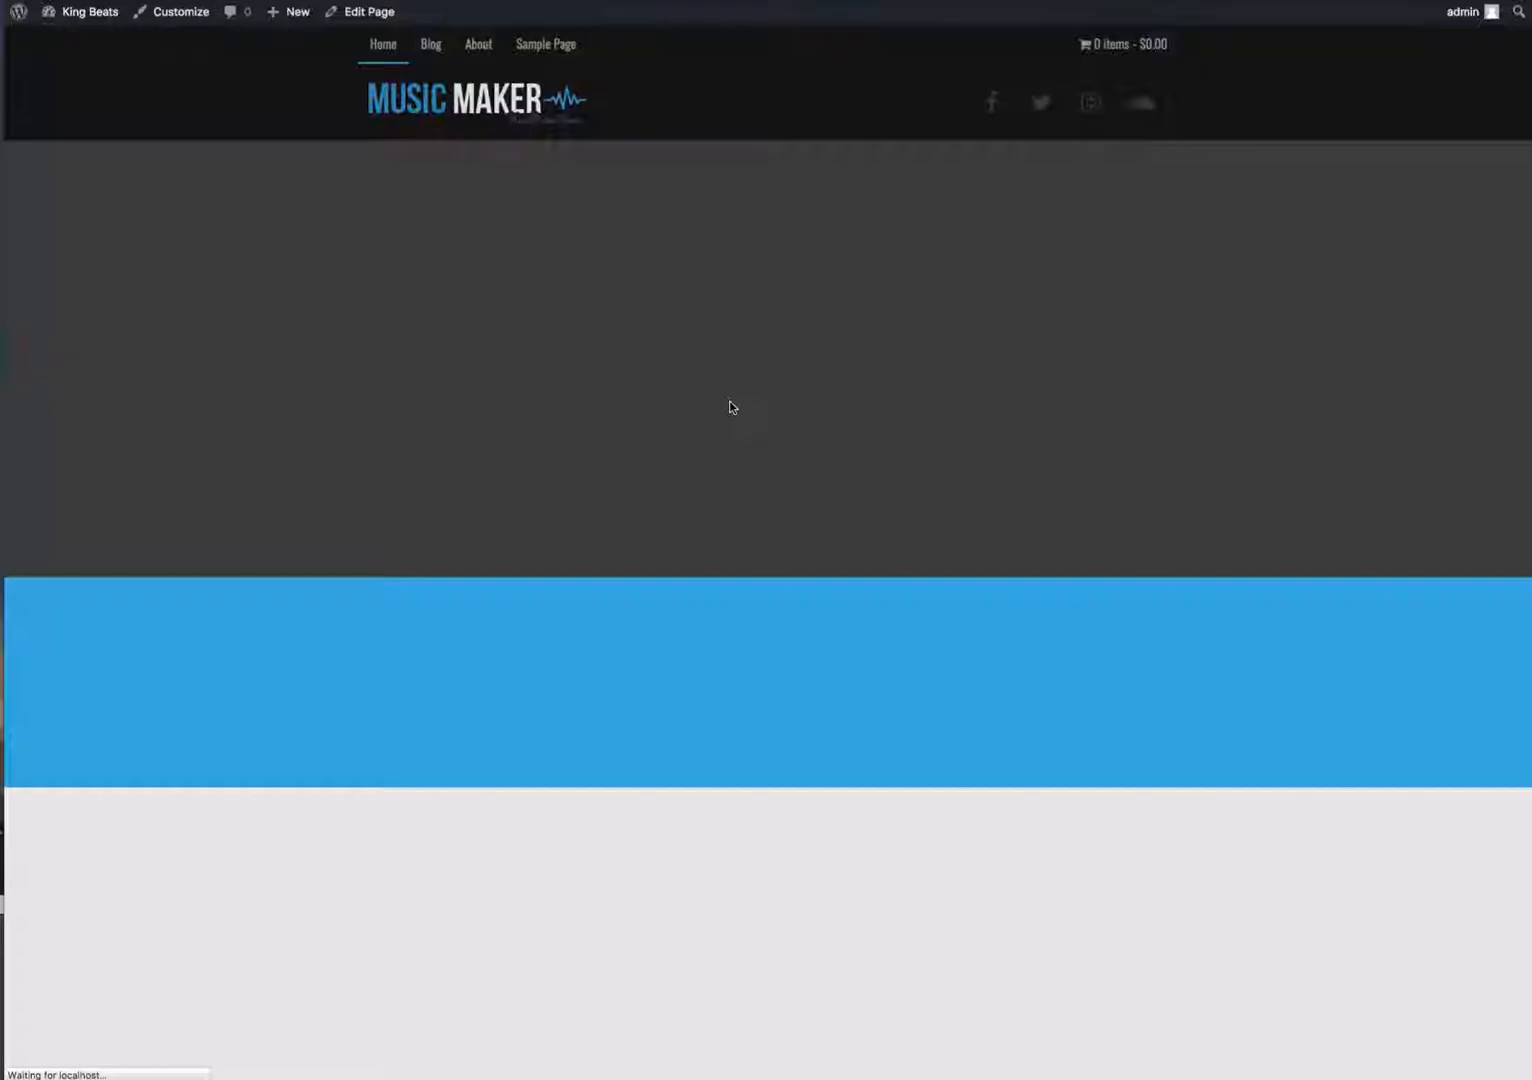
{"action": "left_click", "coordinate": [798, 3]}
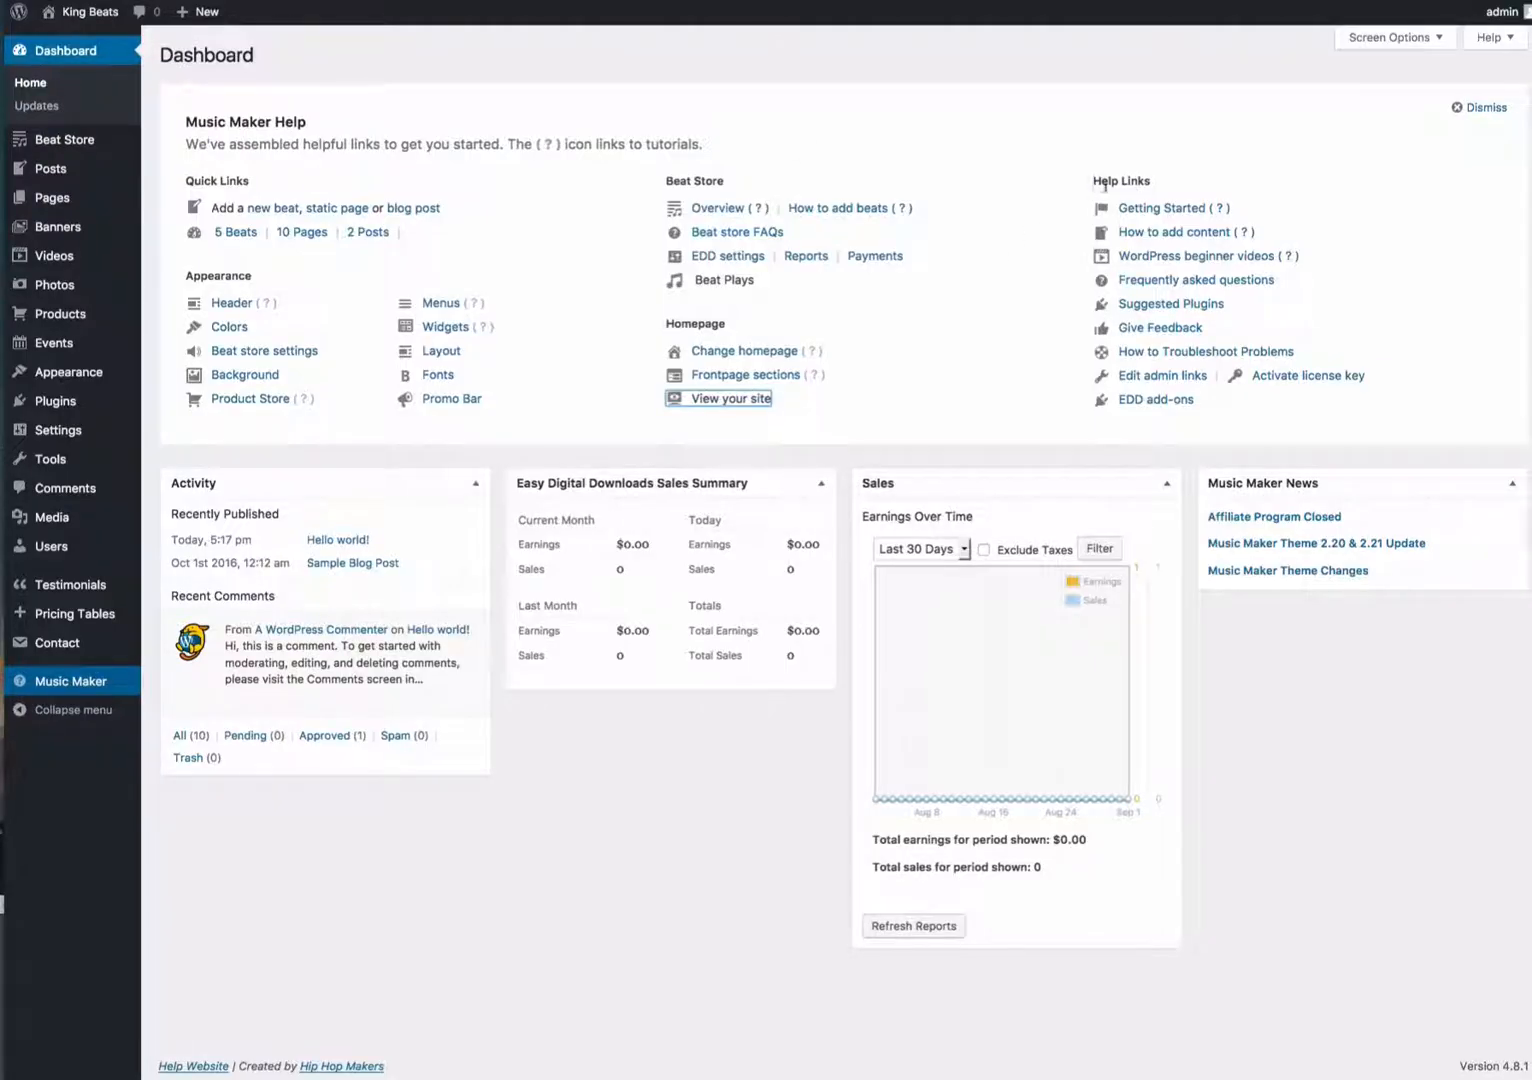